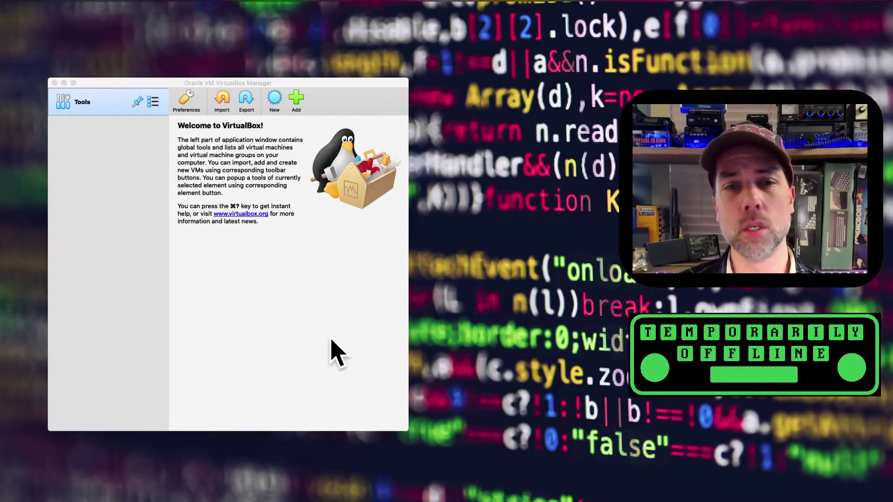
- Set up a new virtual machine named FreeDOS with type Other, version DOS and 32 MB of memory
{"action": "left_click", "coordinate": [334, 352]}
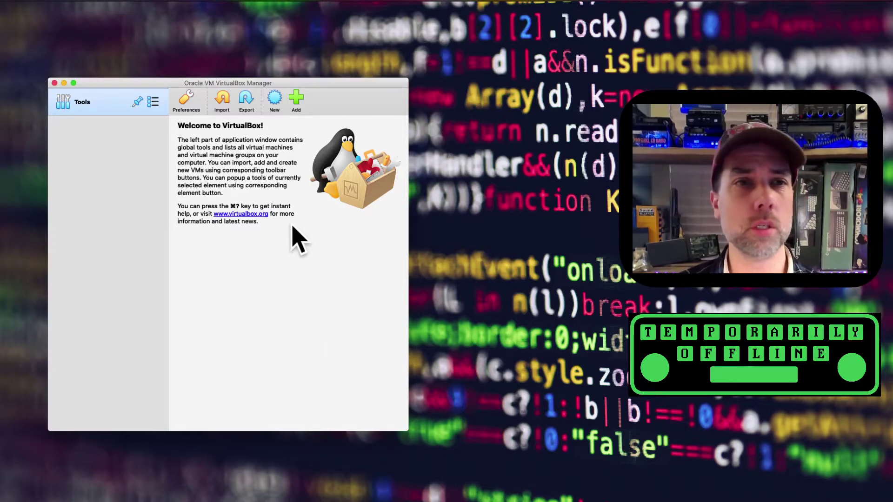
{"action": "left_click", "coordinate": [275, 103]}
{"action": "type", "text": "F"}
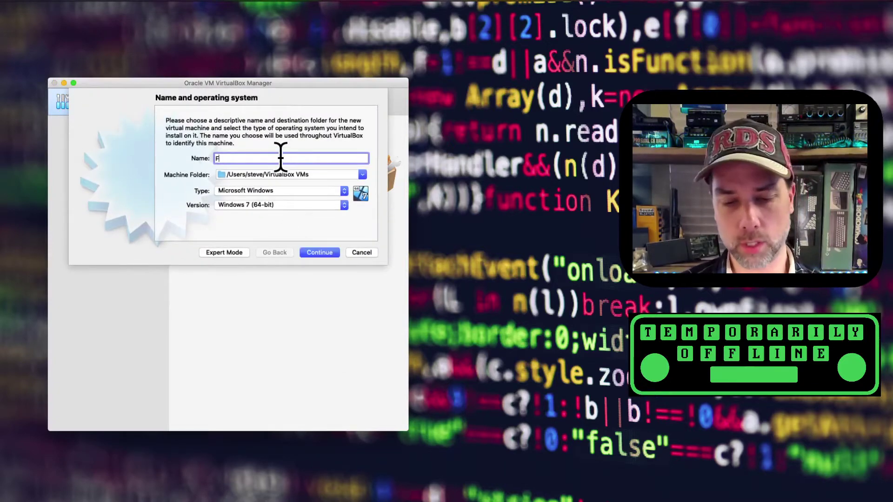
{"action": "type", "text": "reeDOS"}
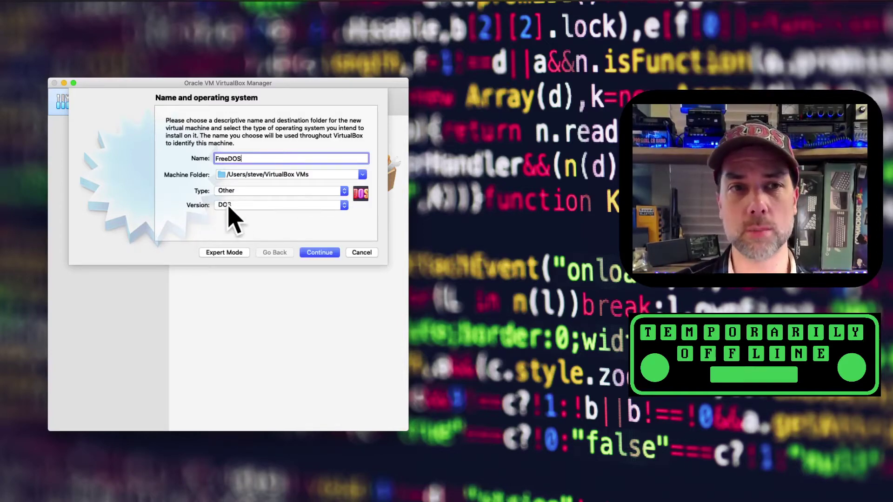
{"action": "left_click", "coordinate": [268, 191]}
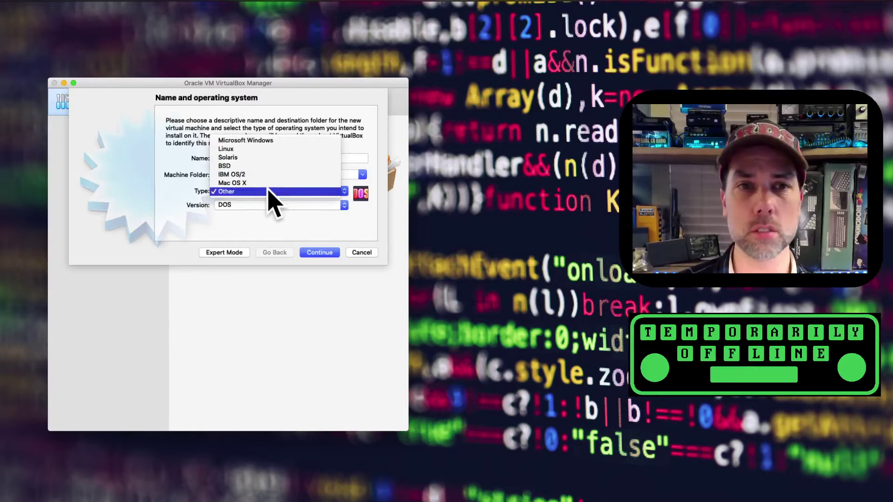
{"action": "left_click", "coordinate": [264, 191]}
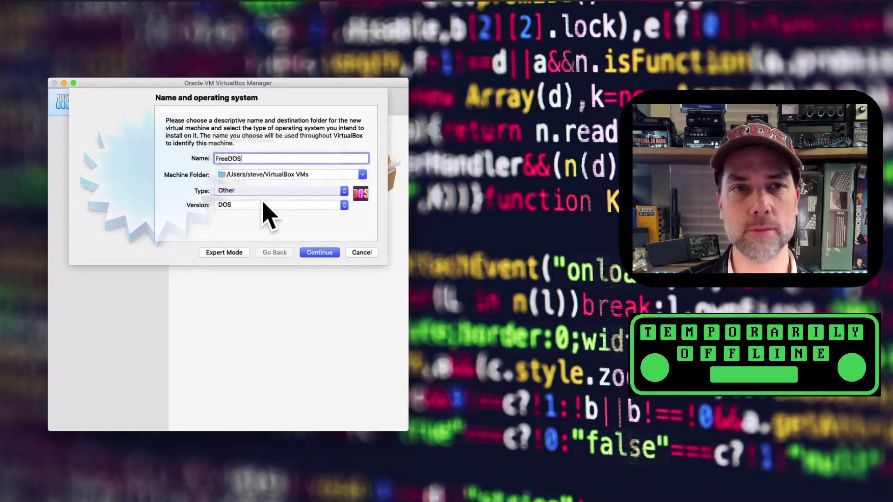
{"action": "left_click", "coordinate": [265, 206]}
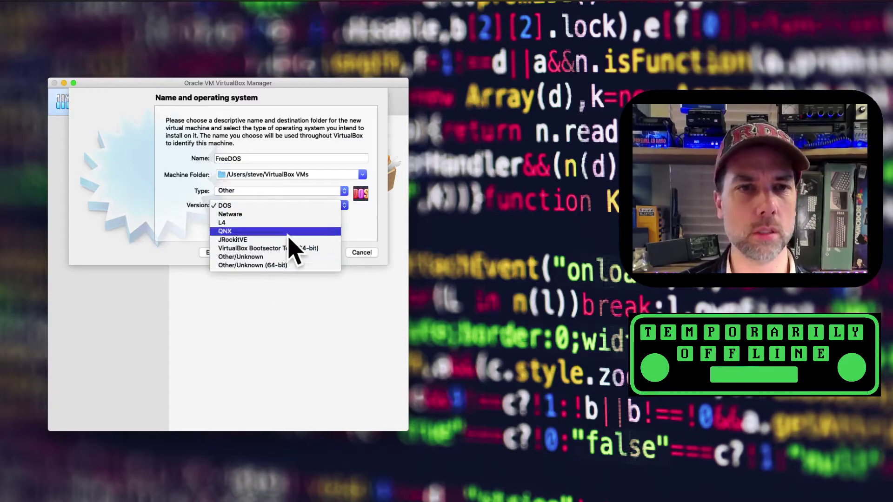
{"action": "left_click", "coordinate": [293, 207]}
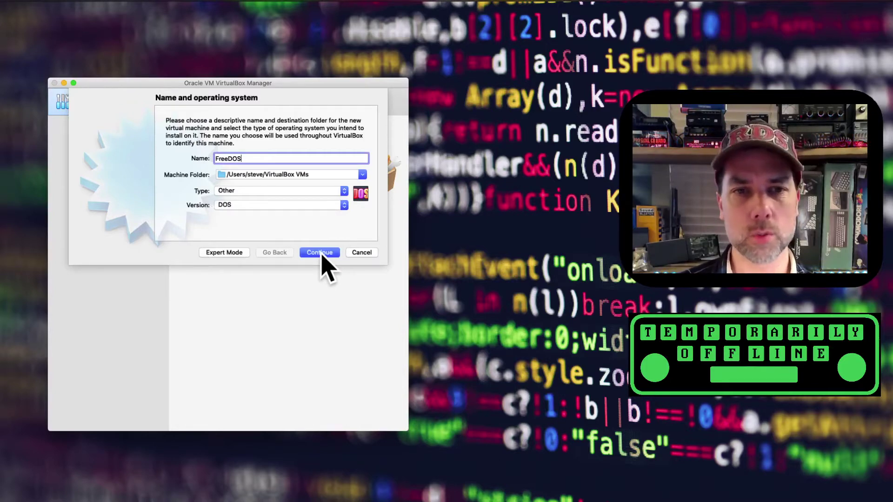
{"action": "left_click", "coordinate": [321, 254]}
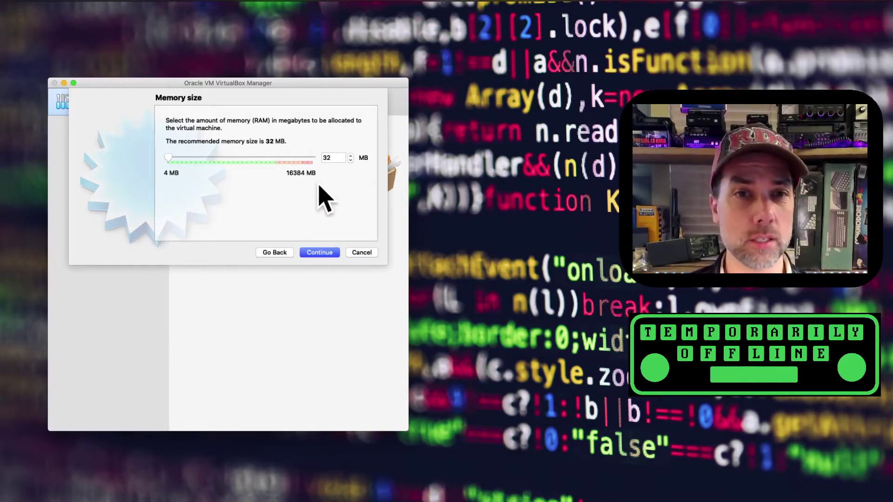
{"action": "left_click", "coordinate": [320, 253]}
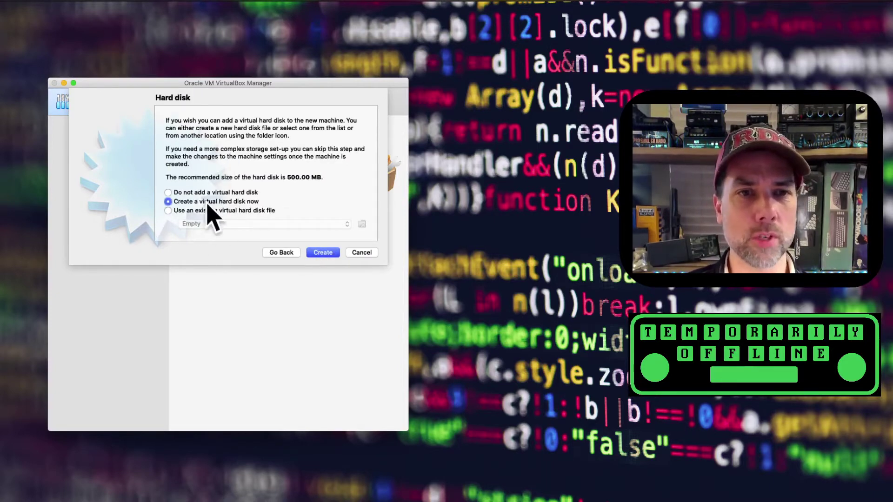
- Create a dynamically allocated VDI virtual hard disk of 8192 MB for the new machine
{"action": "left_click", "coordinate": [316, 254]}
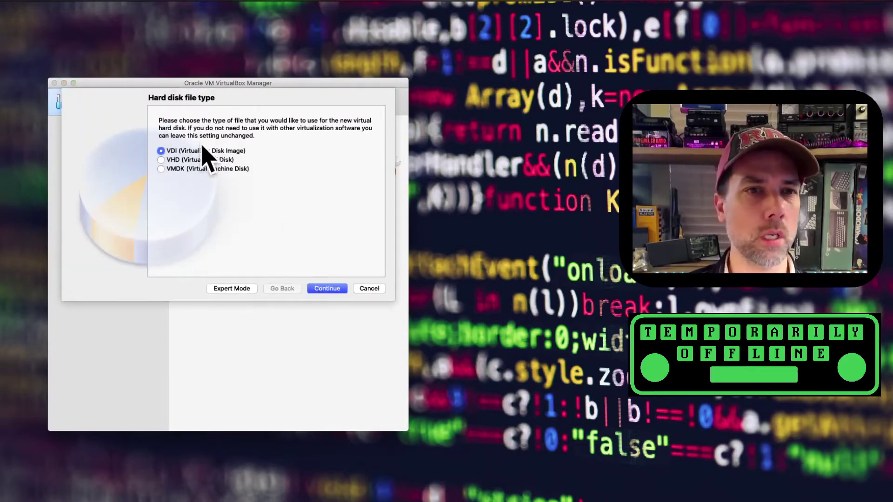
{"action": "left_click", "coordinate": [322, 289]}
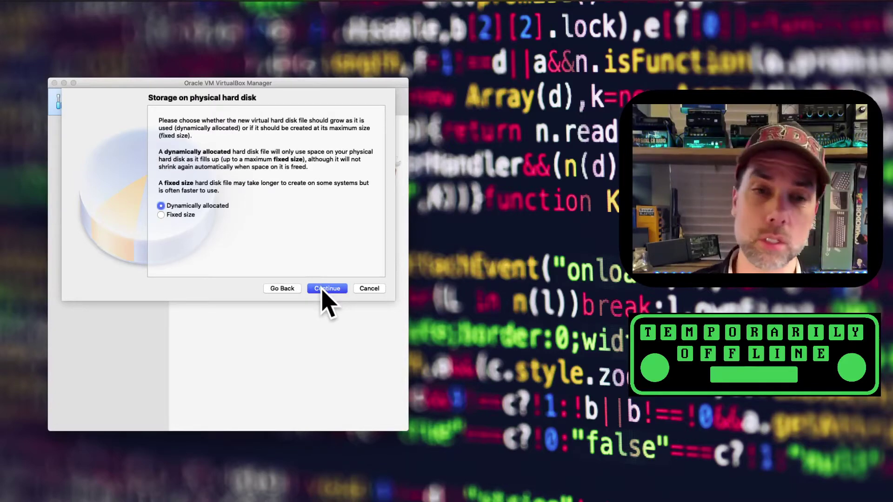
{"action": "left_click", "coordinate": [322, 289]}
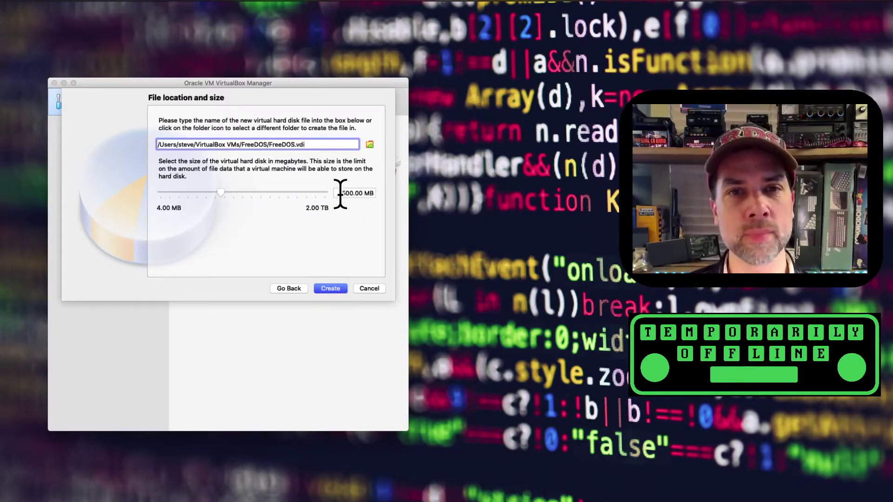
{"action": "left_click_drag", "start_coordinate": [343, 194], "coordinate": [351, 193]}
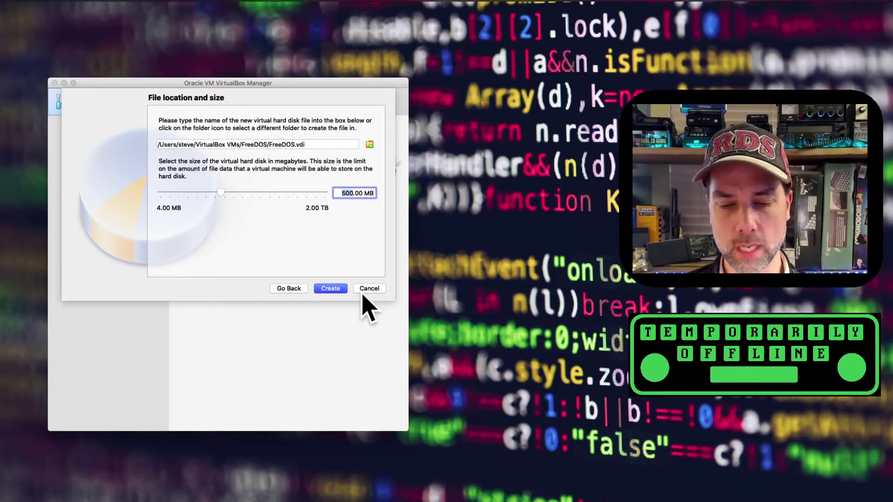
{"action": "type", "text": "8192"}
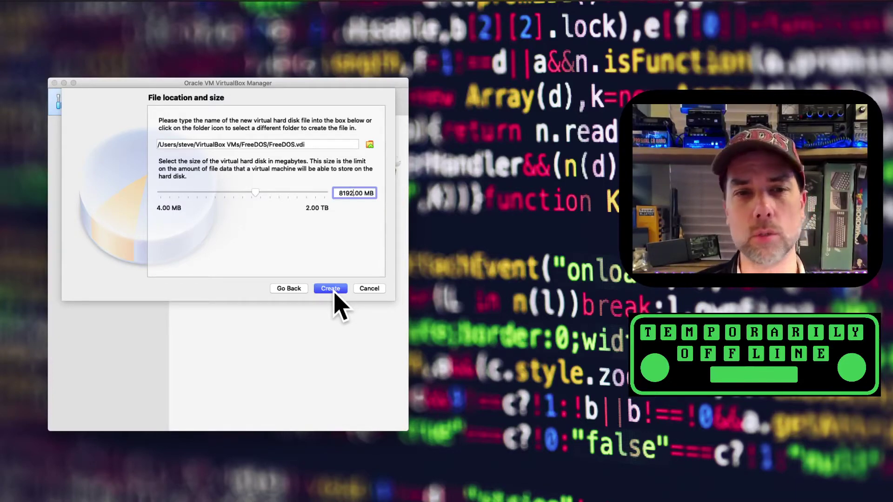
{"action": "left_click", "coordinate": [333, 290]}
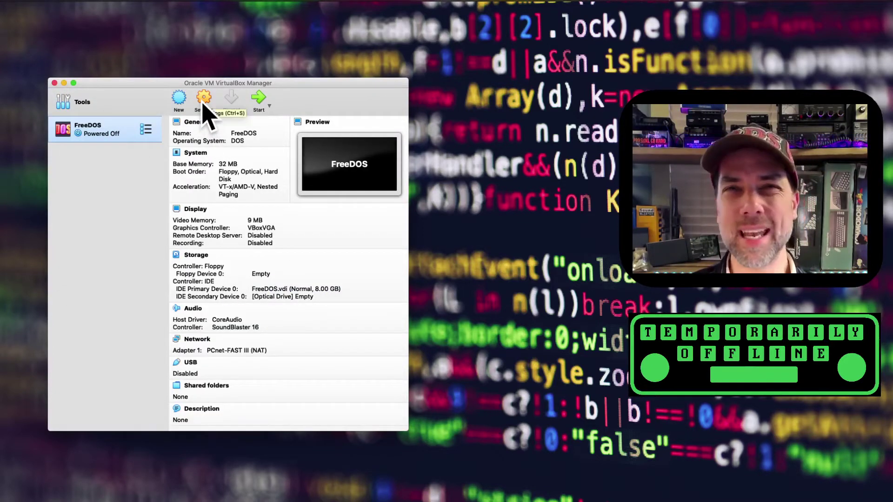
- Attach FD13LIVE.iso to the empty IDE optical drive in the FreeDOS machine's storage settings
{"action": "left_click", "coordinate": [203, 103]}
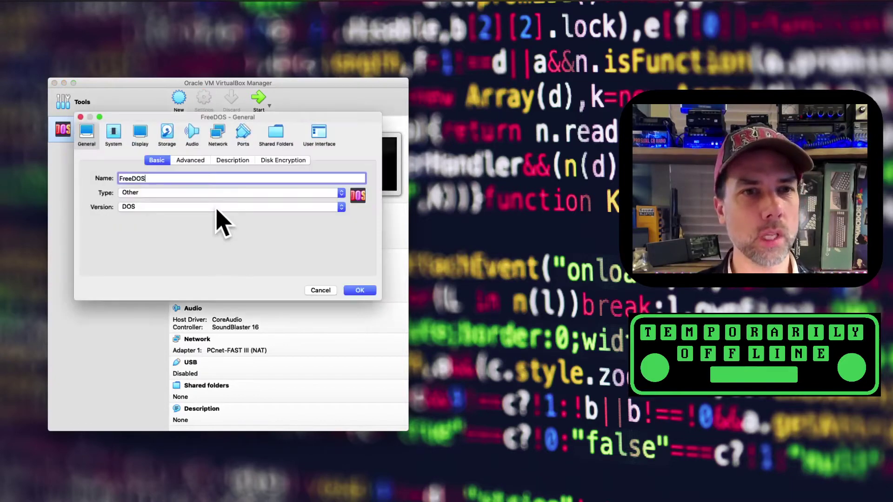
{"action": "left_click", "coordinate": [168, 137]}
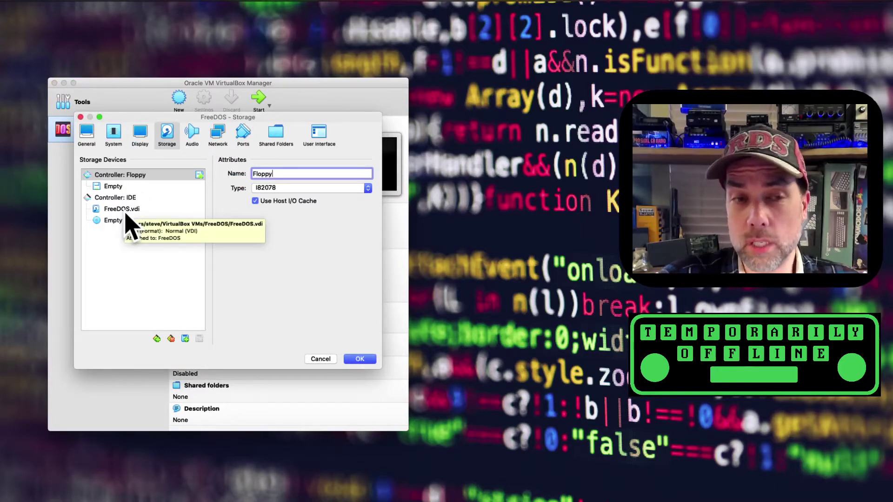
{"action": "left_click", "coordinate": [100, 220]}
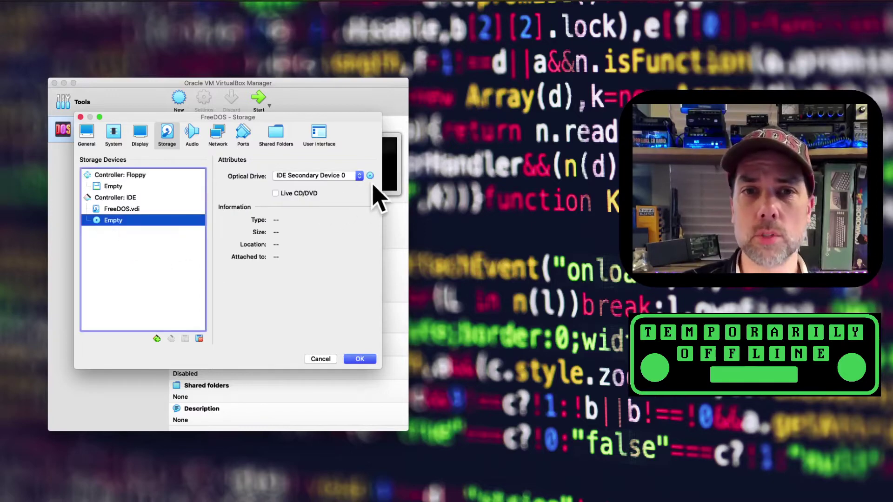
{"action": "left_click", "coordinate": [370, 176]}
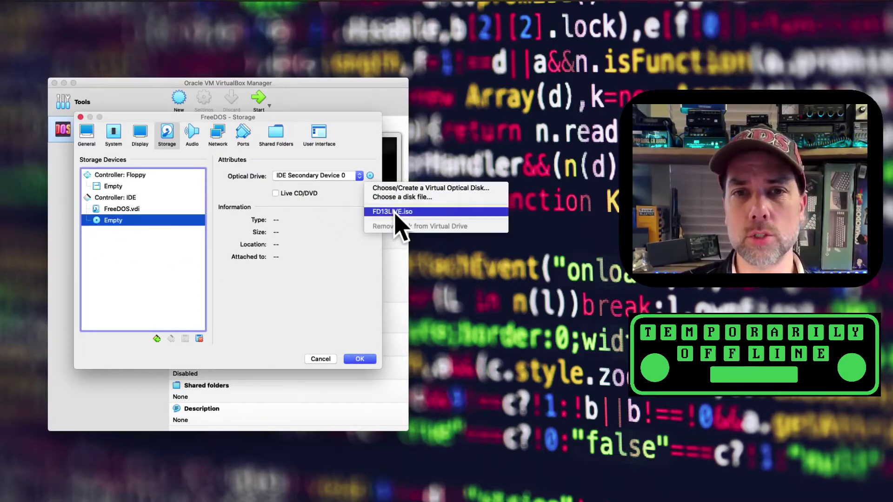
{"action": "left_click", "coordinate": [395, 212]}
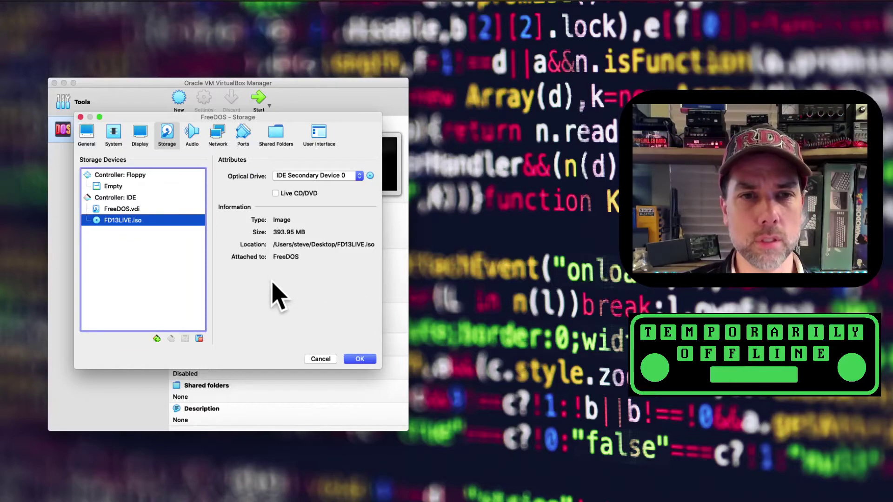
{"action": "left_click", "coordinate": [355, 359]}
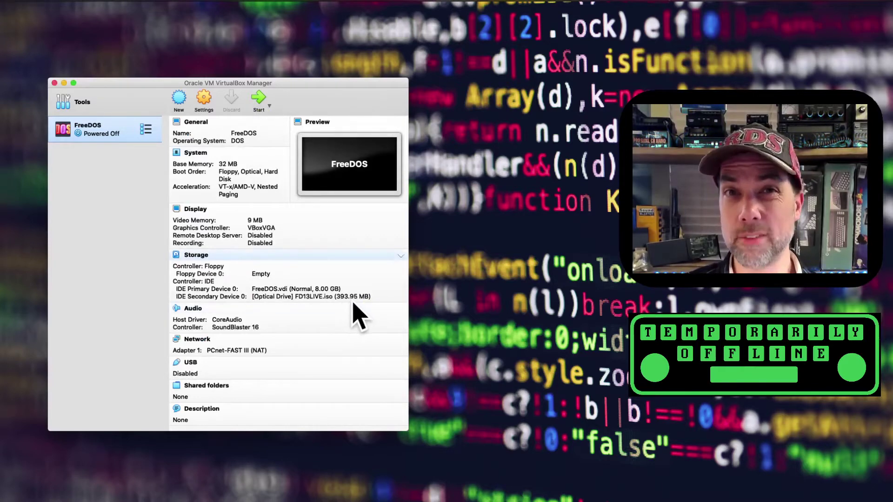
- Start the FreeDOS machine using FD13LIVE.iso as its start-up disk
{"action": "left_click", "coordinate": [260, 104]}
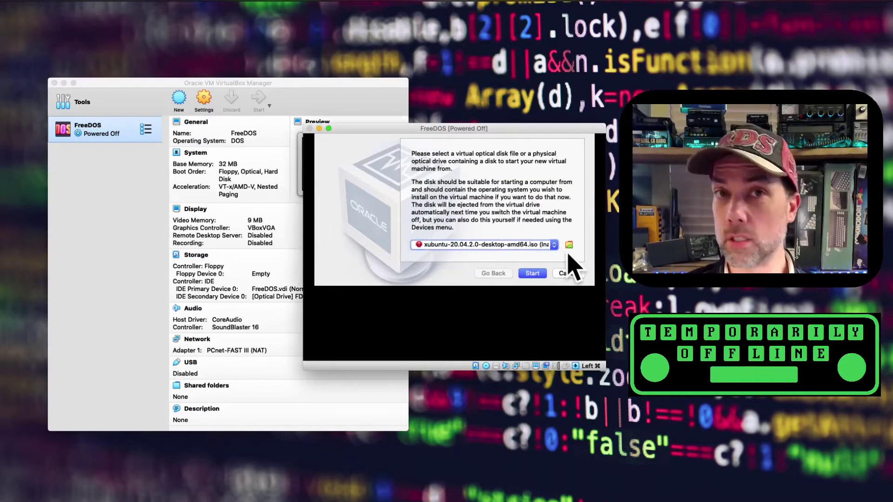
{"action": "left_click", "coordinate": [553, 244]}
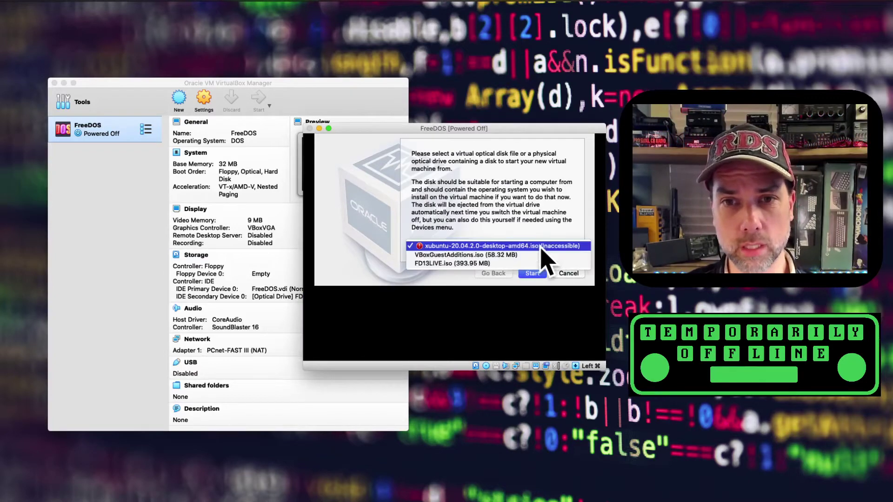
{"action": "left_click", "coordinate": [533, 263]}
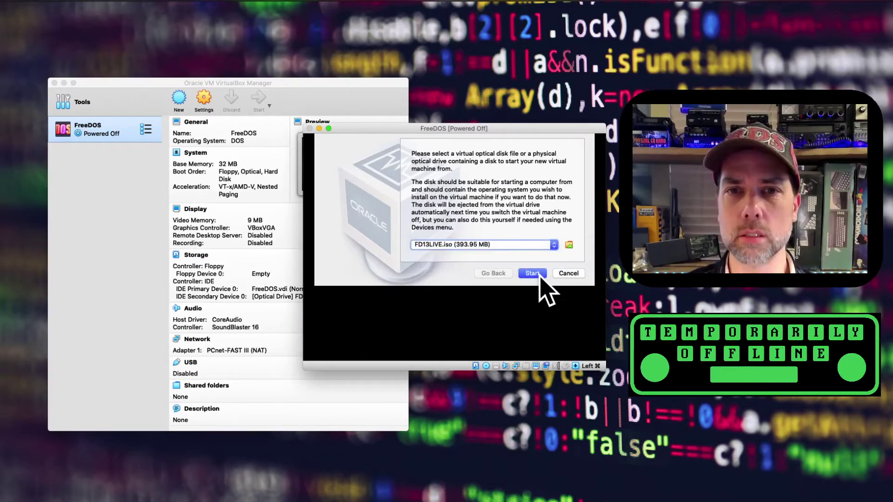
{"action": "left_click", "coordinate": [539, 276]}
- Interrupt the automatic boot countdown, scale the virtual screen to 175% and reposition the machine window on the desktop
{"action": "left_click_drag", "start_coordinate": [447, 131], "coordinate": [219, 51]}
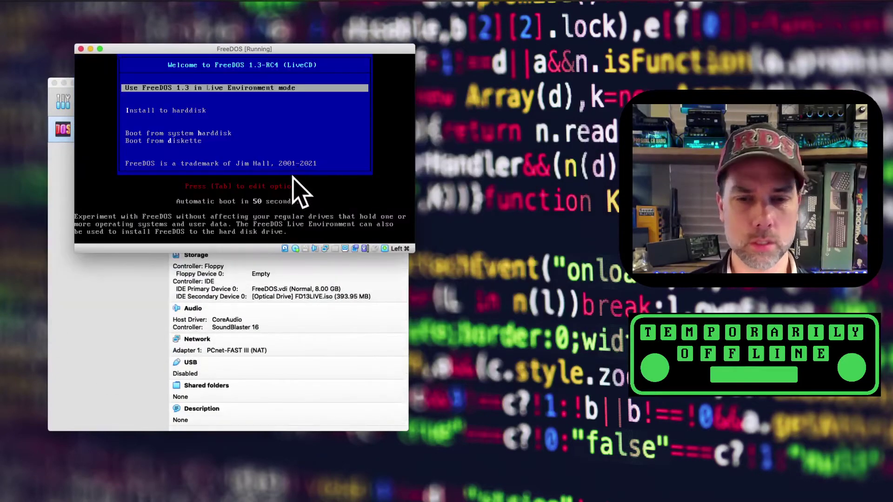
{"action": "key", "text": "Down"}
{"action": "key", "text": "Down"}
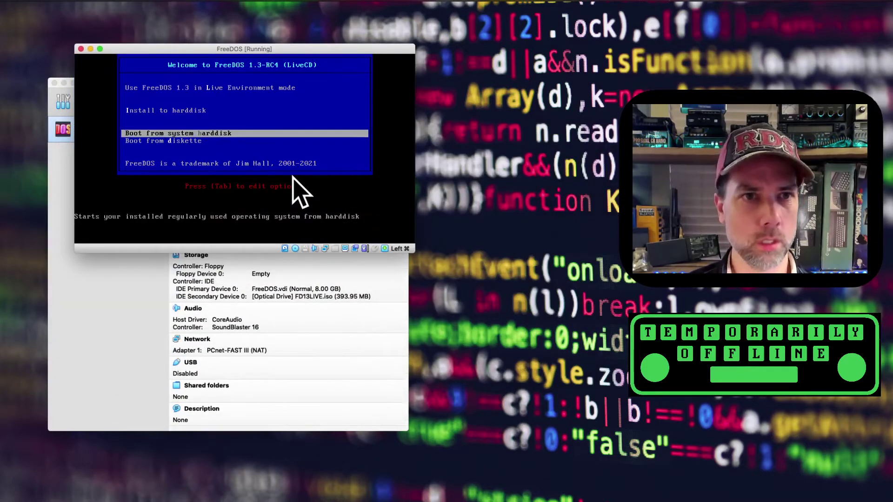
{"action": "left_click", "coordinate": [122, 1]}
{"action": "mouse_move", "coordinate": [148, 111]}
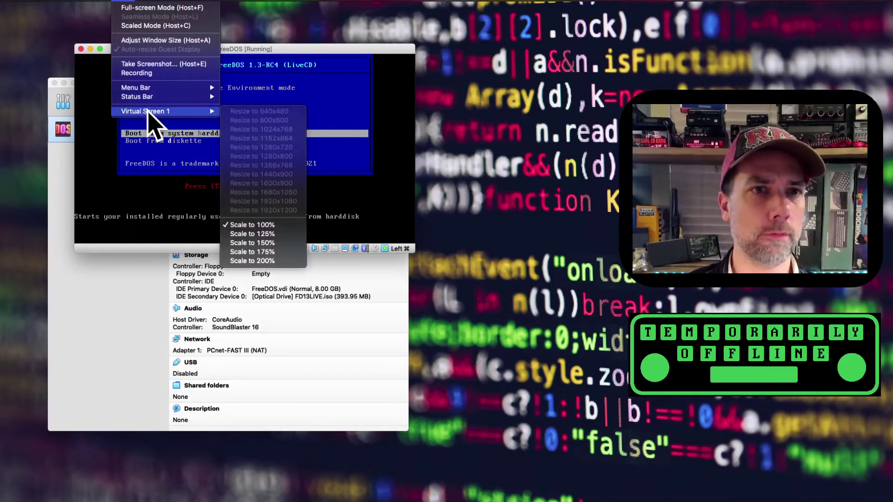
{"action": "left_click", "coordinate": [273, 252]}
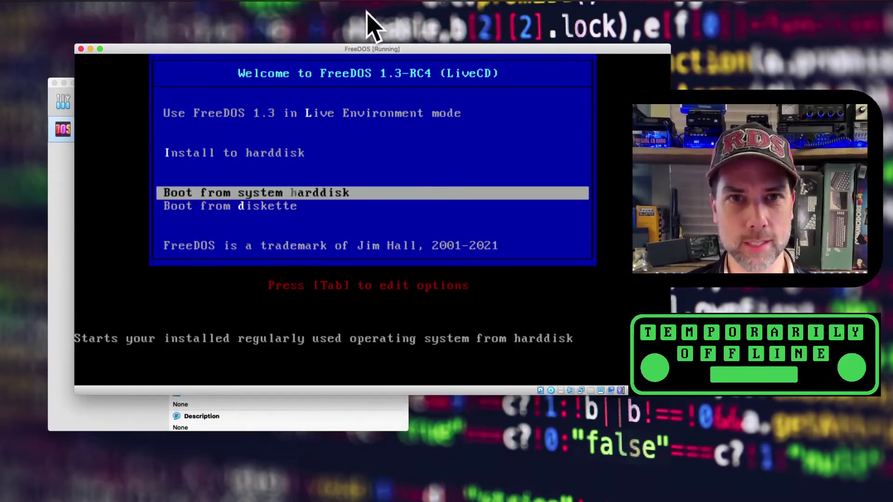
{"action": "left_click_drag", "start_coordinate": [372, 49], "coordinate": [319, 86]}
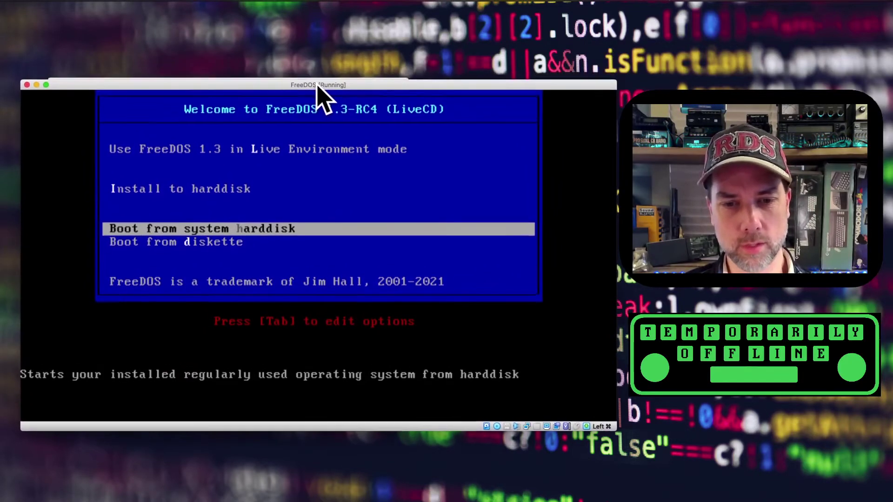
- Review the FreeDOS boot options and launch Install to harddisk
{"action": "key", "text": "Up"}
{"action": "key", "text": "Up"}
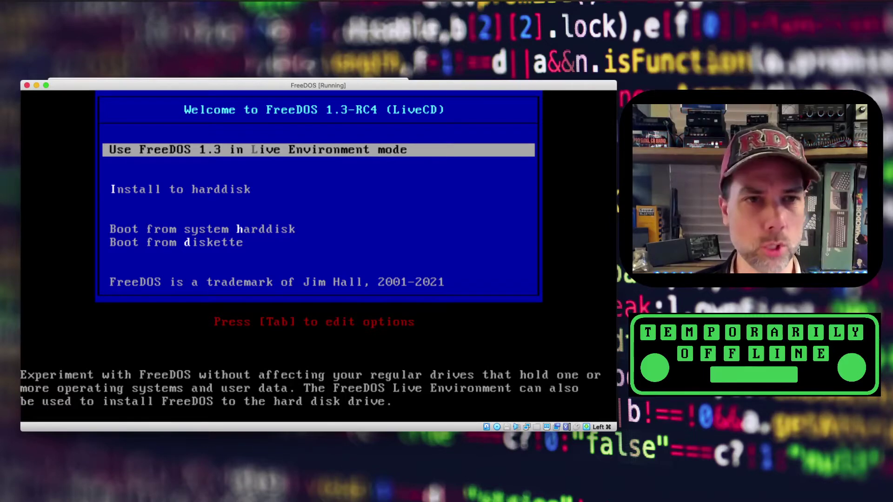
{"action": "key", "text": "Down"}
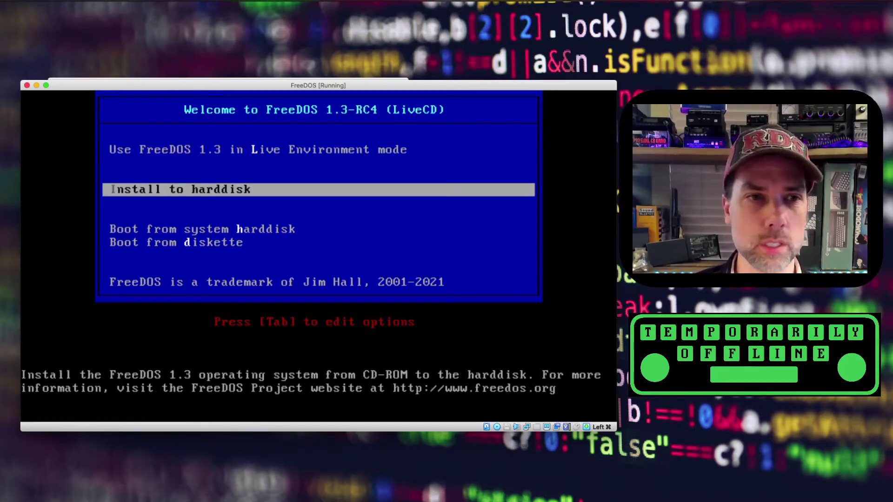
{"action": "key", "text": "Down"}
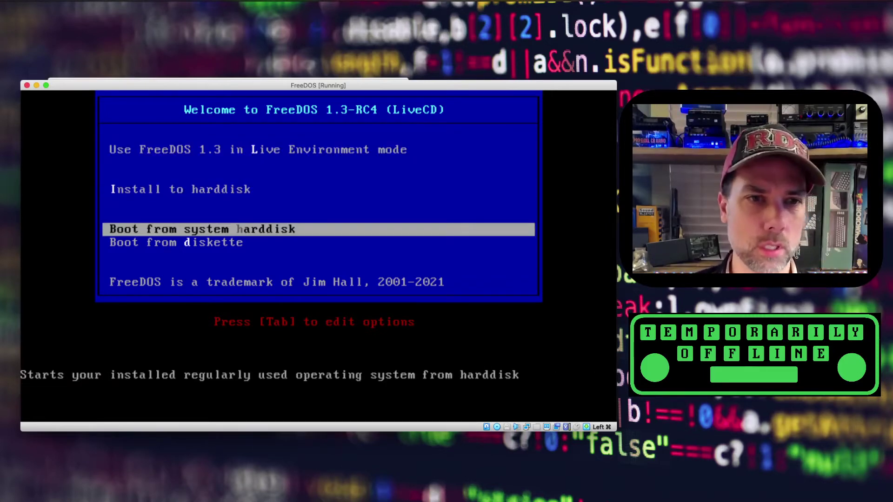
{"action": "key", "text": "Up"}
{"action": "key", "text": "Down"}
{"action": "key", "text": "Down"}
{"action": "key", "text": "Up"}
{"action": "key", "text": "Up"}
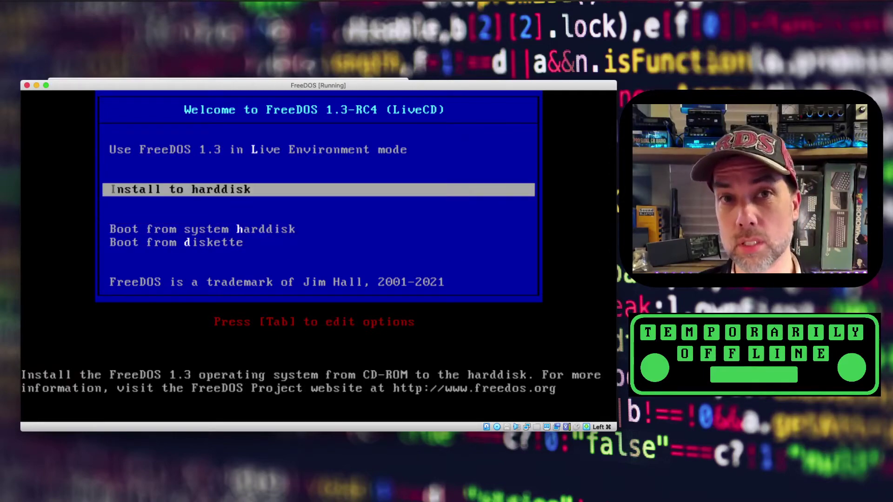
{"action": "key", "text": "Return"}
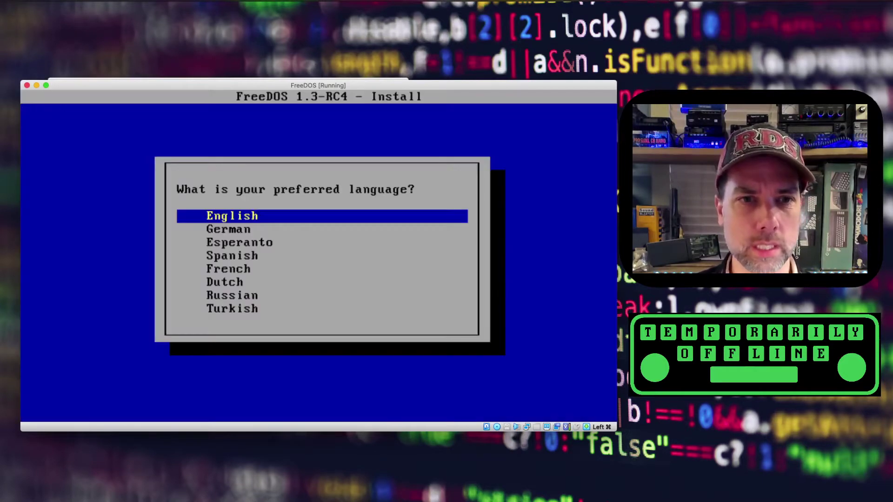
- Examine the installer's language choices and how its language prompt appears in languages such as Esperanto, Spanish, French, Dutch, Russian and Turkish
{"action": "key", "text": "Down"}
{"action": "key", "text": "Down"}
{"action": "key", "text": "Down"}
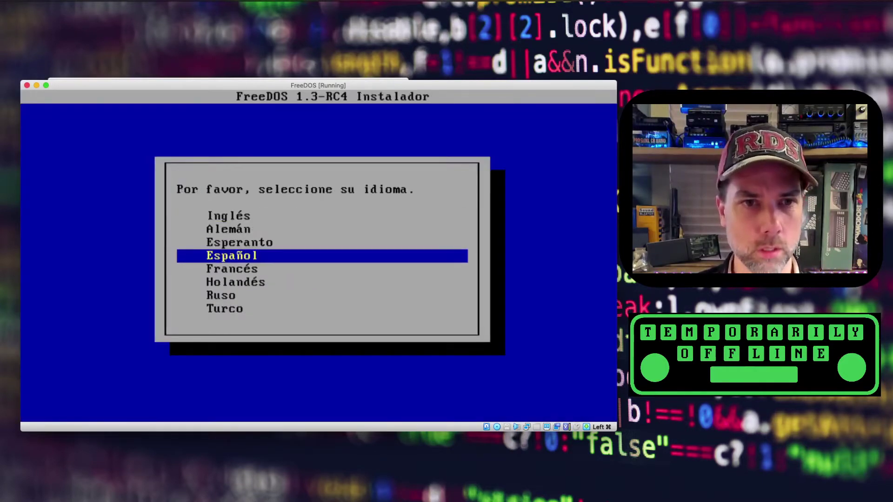
{"action": "key", "text": "Up"}
{"action": "key", "text": "Up"}
{"action": "key", "text": "Up"}
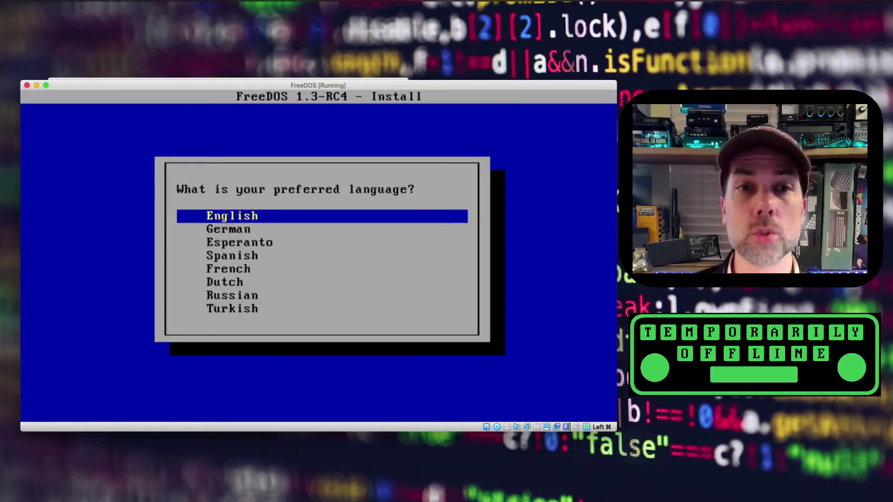
{"action": "key", "text": "Down"}
{"action": "key", "text": "Down"}
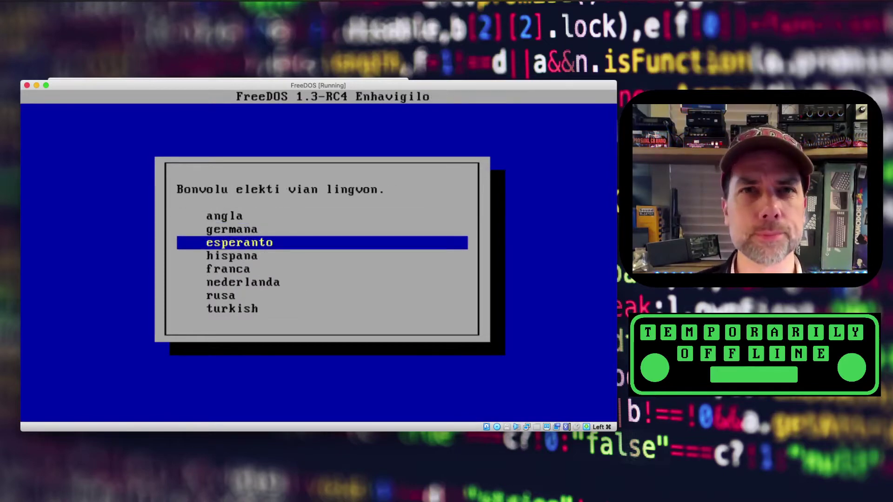
{"action": "key", "text": "Down"}
{"action": "key", "text": "Down"}
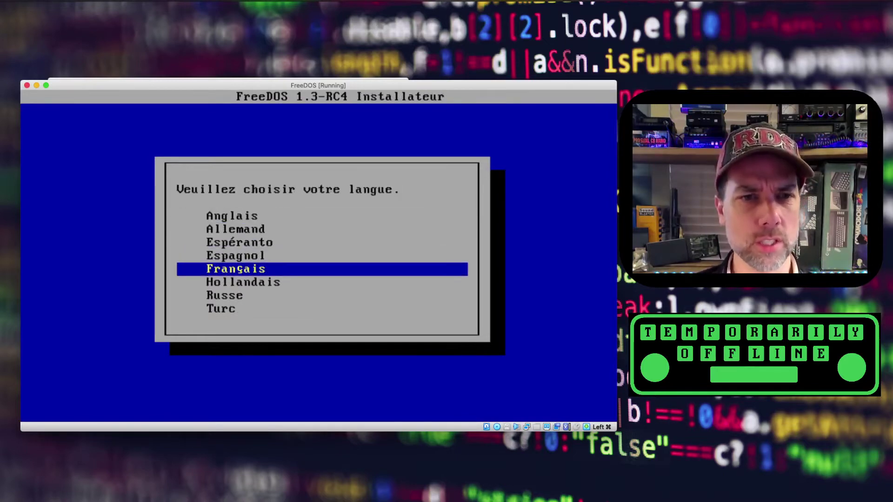
{"action": "key", "text": "Down"}
{"action": "key", "text": "Down"}
{"action": "key", "text": "Down"}
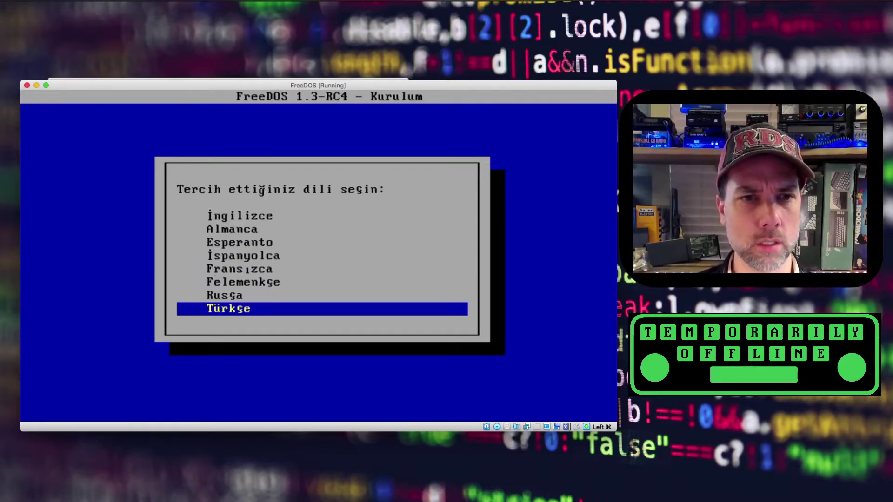
{"action": "key", "text": "Up"}
{"action": "key", "text": "Up"}
{"action": "key", "text": "Up"}
{"action": "key", "text": "Up"}
{"action": "key", "text": "Down"}
{"action": "key", "text": "Down"}
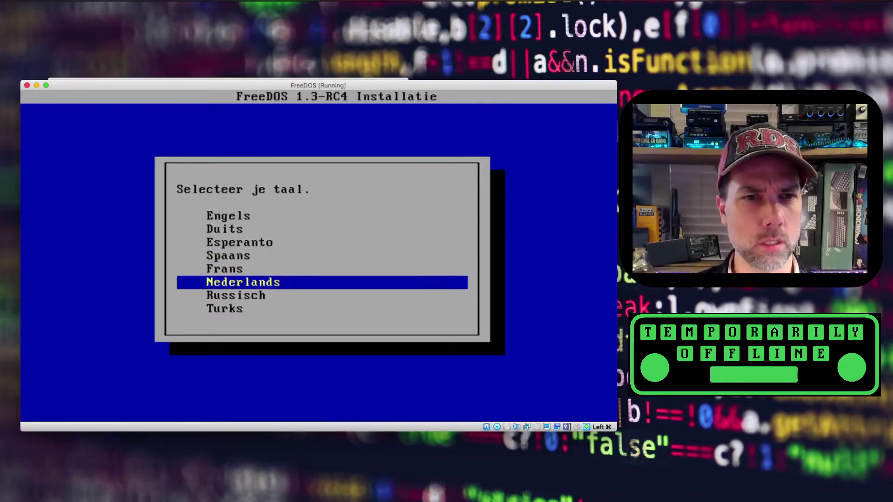
{"action": "key", "text": "Down"}
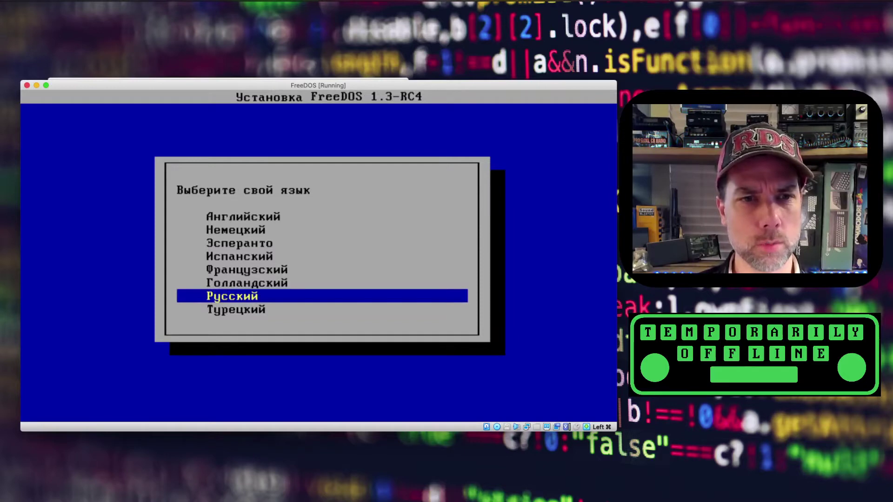
{"action": "key", "text": "Up"}
{"action": "key", "text": "Down"}
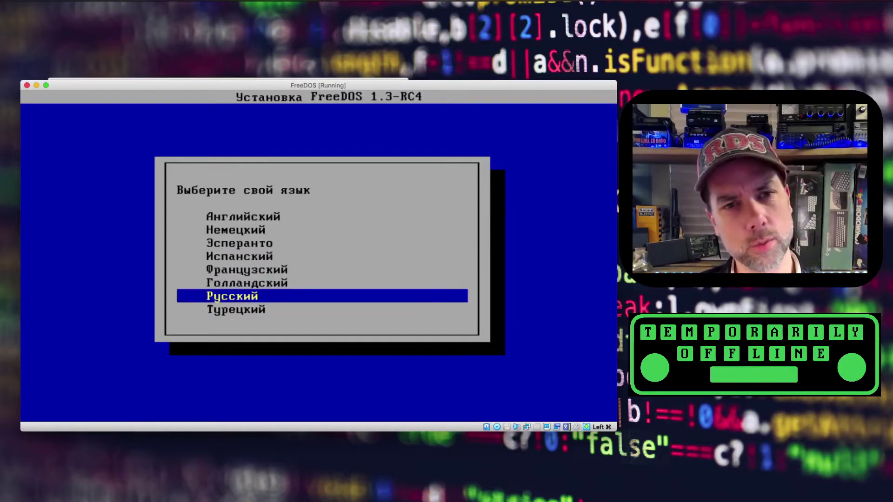
{"action": "key", "text": "Up"}
{"action": "key", "text": "Up"}
{"action": "key", "text": "Up"}
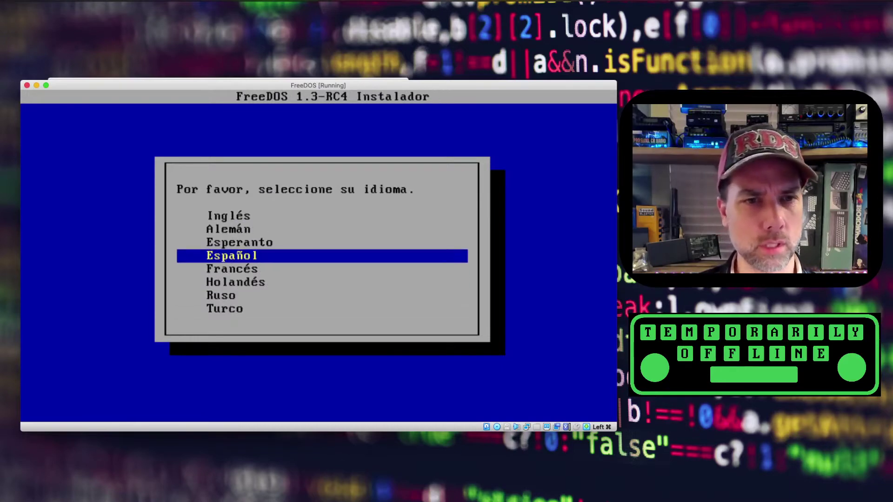
{"action": "key", "text": "Up"}
{"action": "key", "text": "Up"}
{"action": "key", "text": "Up"}
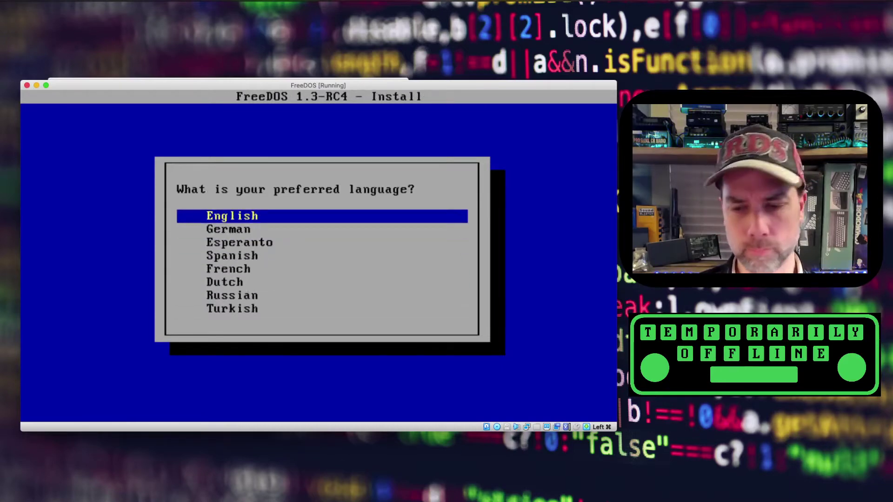
{"action": "key", "text": "Down"}
{"action": "key", "text": "Down"}
{"action": "key", "text": "Down"}
{"action": "key", "text": "Down"}
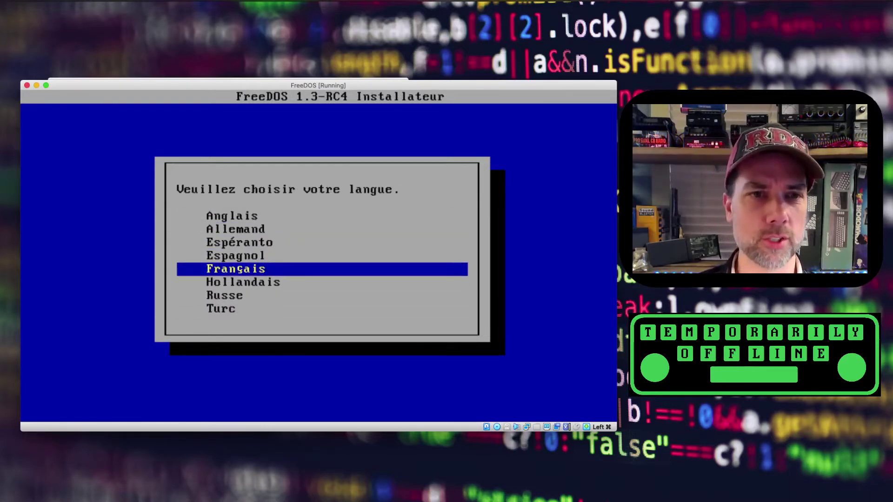
{"action": "key", "text": "Down"}
{"action": "key", "text": "Down"}
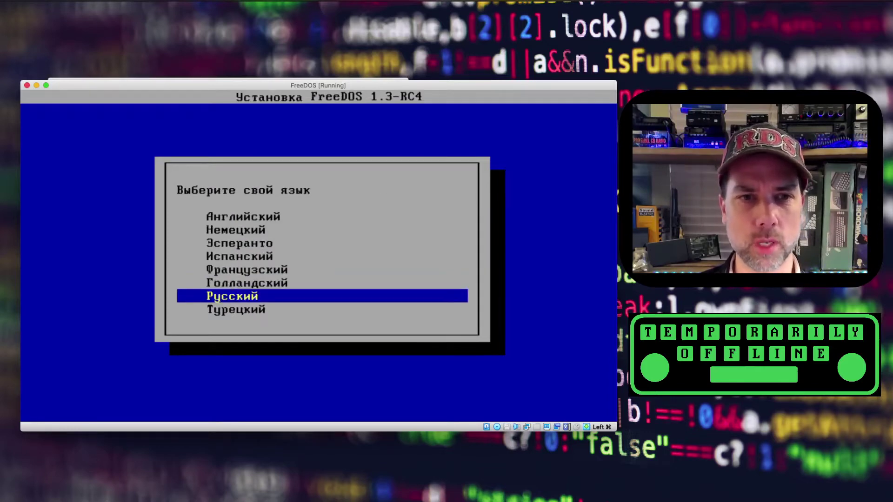
{"action": "key", "text": "Up"}
{"action": "key", "text": "Up"}
{"action": "key", "text": "Up"}
{"action": "key", "text": "Up"}
{"action": "key", "text": "Up"}
{"action": "key", "text": "Up"}
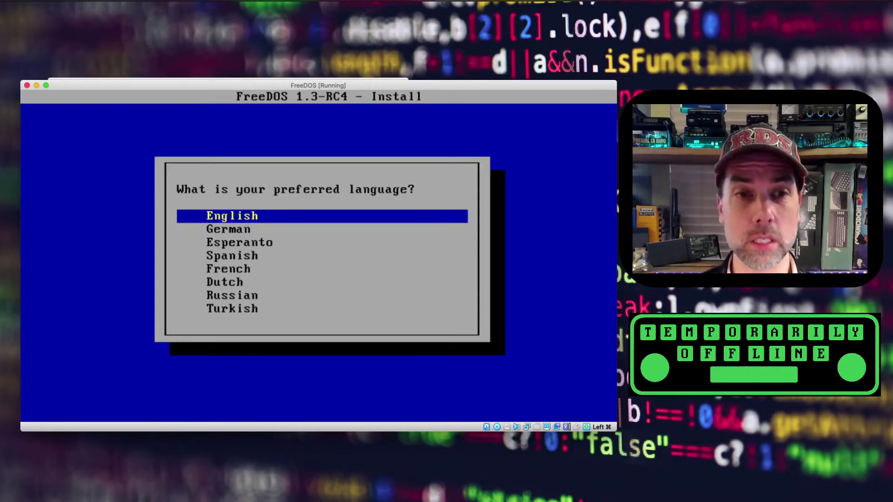
- Choose English as the installer language and continue with the FreeDOS 1.3-RC4 installation
{"action": "key", "text": "Return"}
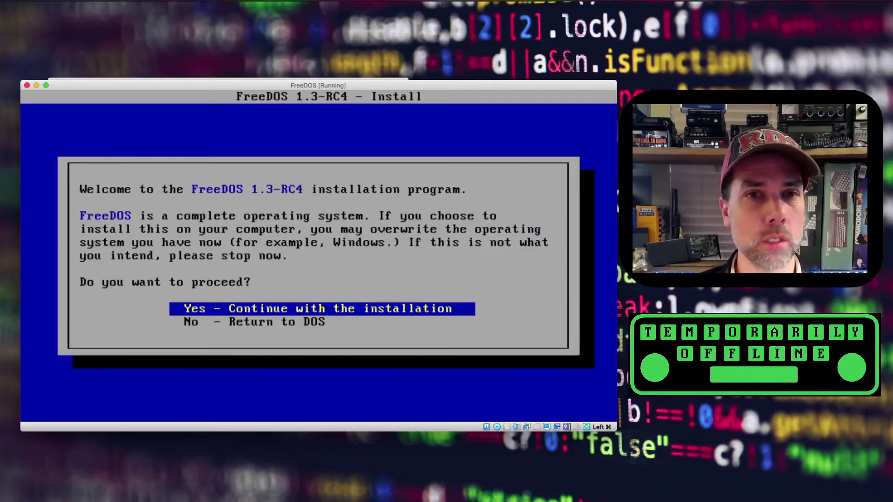
{"action": "key", "text": "Return"}
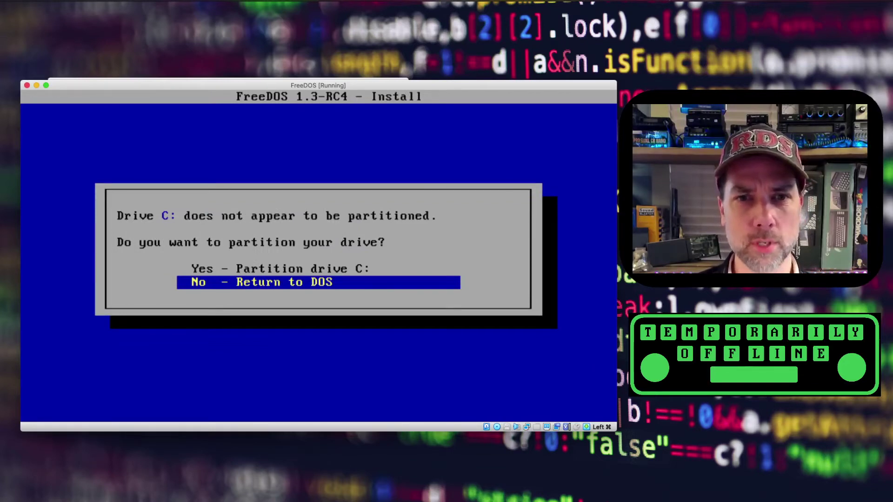
- Partition drive C: and reboot the virtual machine to apply the new partitioning scheme
{"action": "key", "text": "Up"}
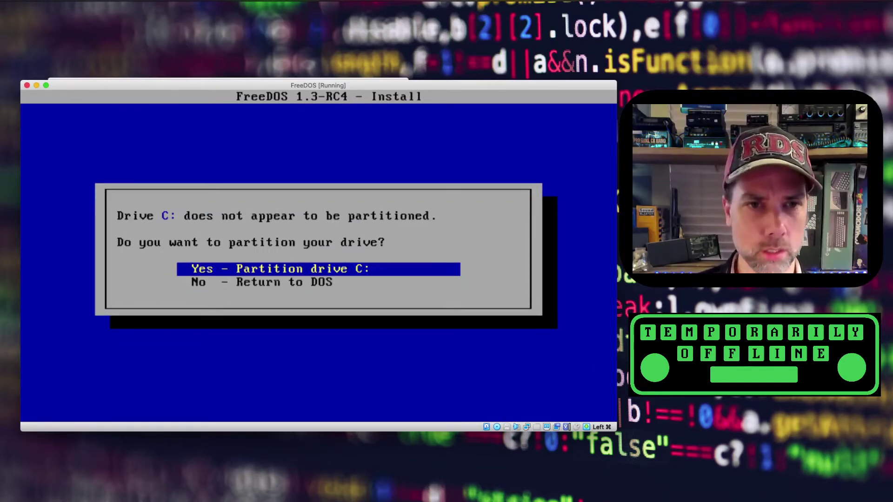
{"action": "key", "text": "Return"}
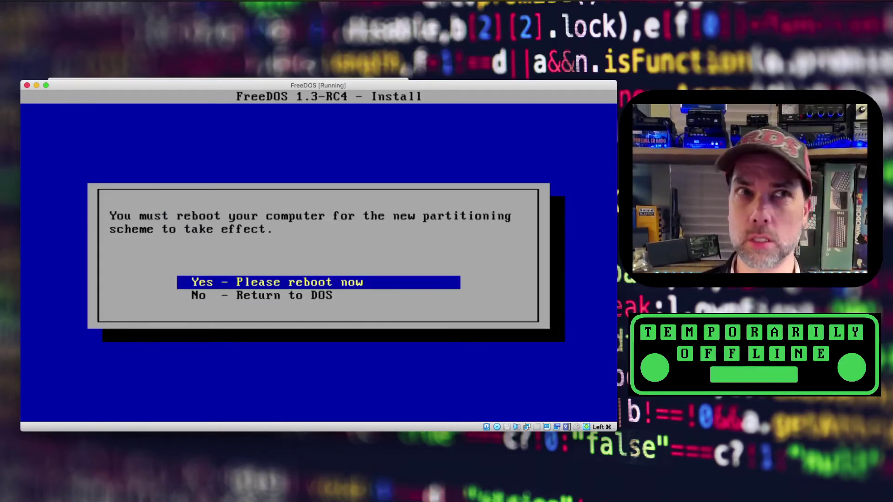
{"action": "key", "text": "Return"}
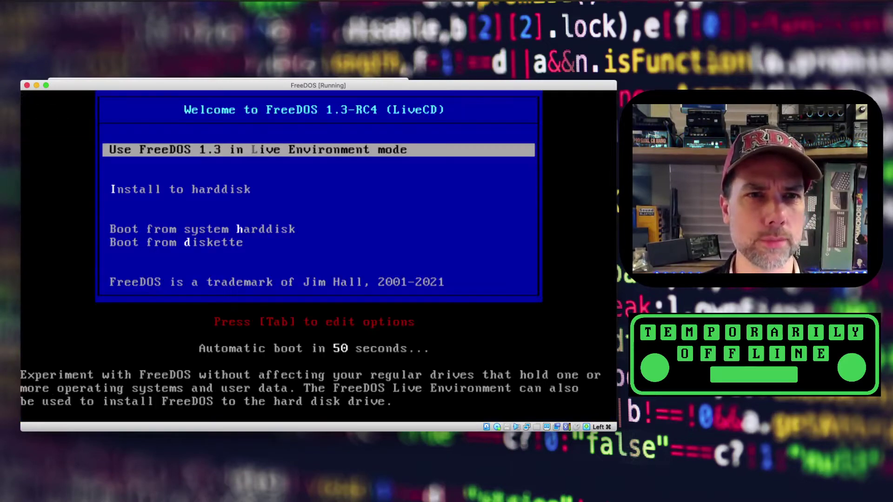
- Stop the automatic boot countdown, review the live CD boot options and launch Install to harddisk again
{"action": "key", "text": "Down"}
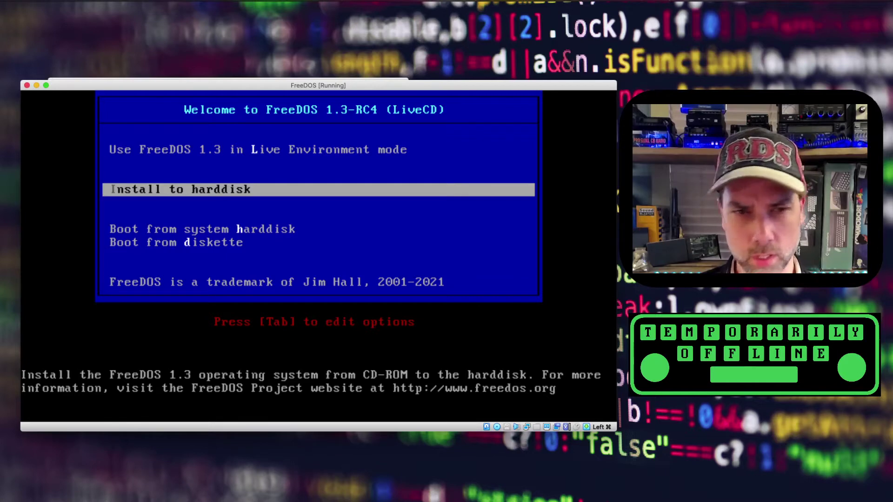
{"action": "key", "text": "Down"}
{"action": "key", "text": "Down"}
{"action": "key", "text": "Down"}
{"action": "key", "text": "Up"}
{"action": "key", "text": "Up"}
{"action": "key", "text": "Up"}
{"action": "key", "text": "Up"}
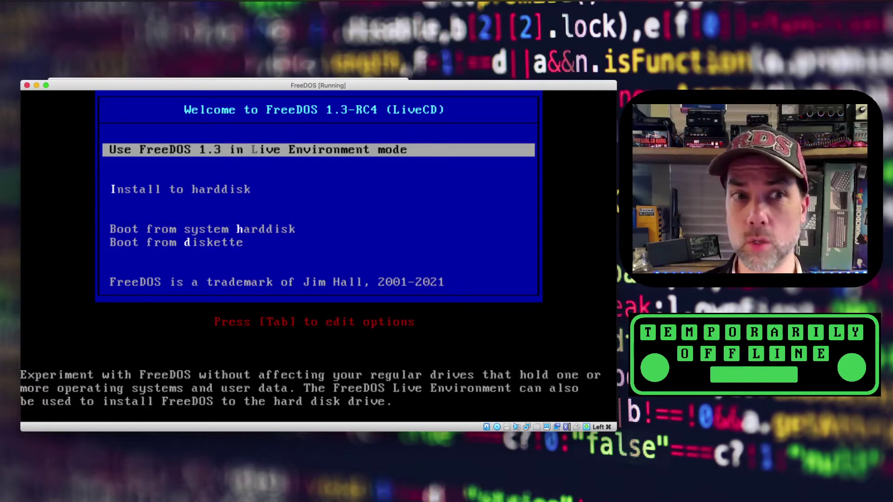
{"action": "key", "text": "Down"}
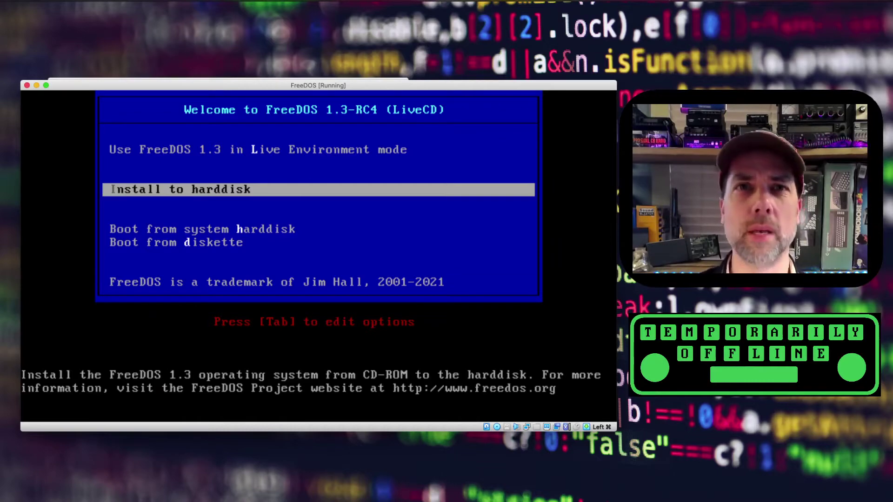
{"action": "key", "text": "Return"}
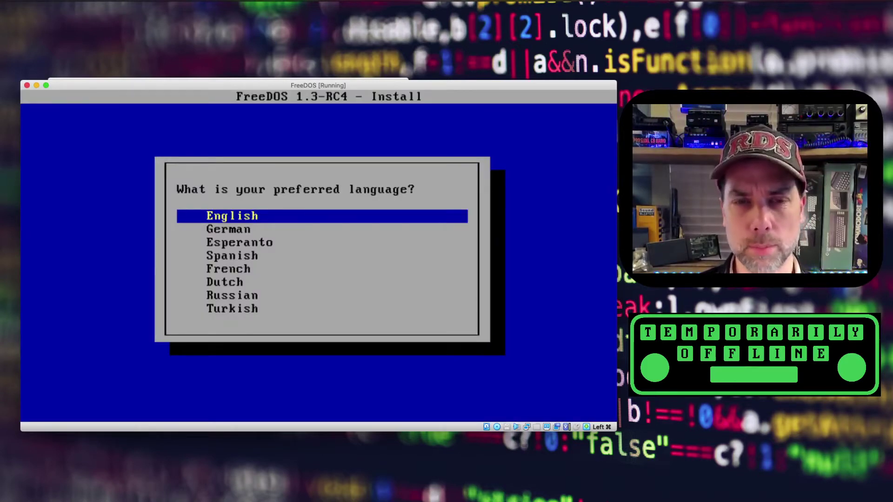
- Select English again in the restarted installer and agree to proceed with the installation
{"action": "key", "text": "Return"}
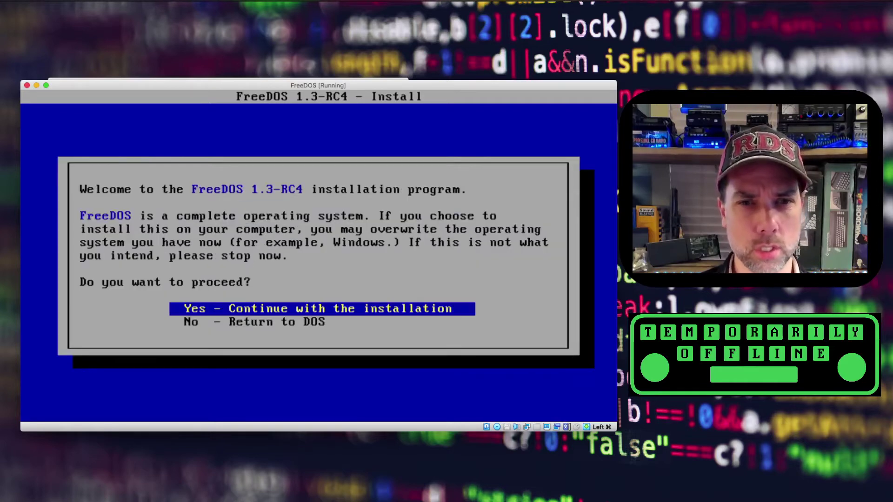
{"action": "key", "text": "Return"}
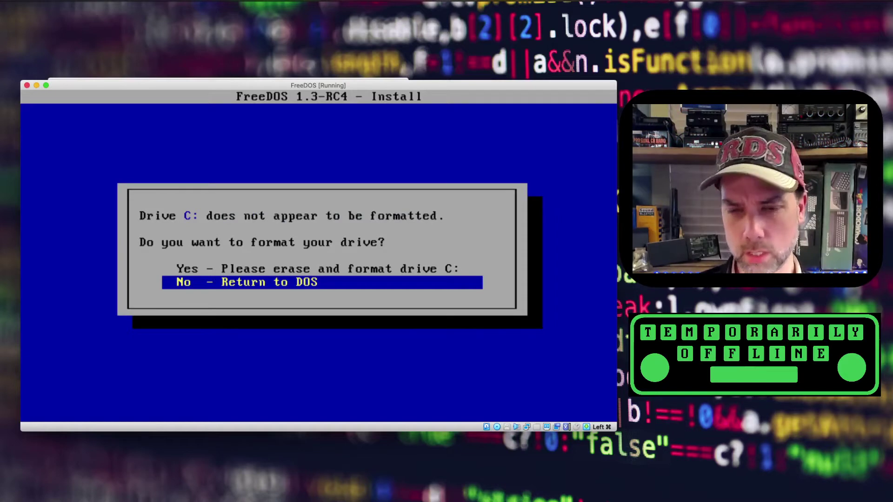
- Erase and format drive C:, and continue past the format report
{"action": "key", "text": "Up"}
{"action": "key", "text": "Return"}
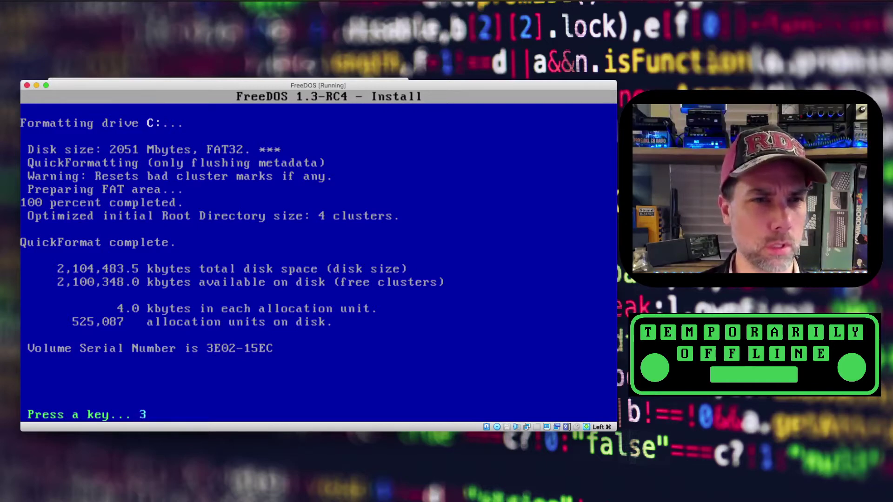
{"action": "key", "text": "Return"}
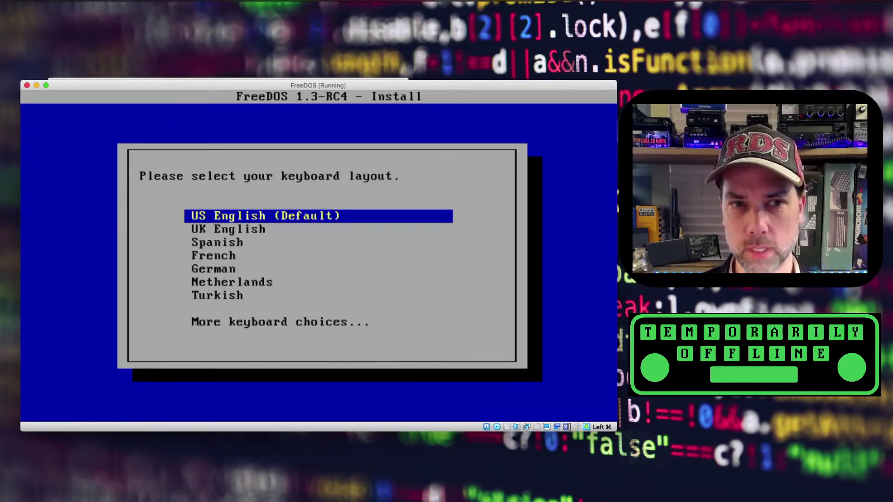
- Accept the US English (Default) keyboard layout and choose Full installation including applications and games after comparing the package options
{"action": "key", "text": "Return"}
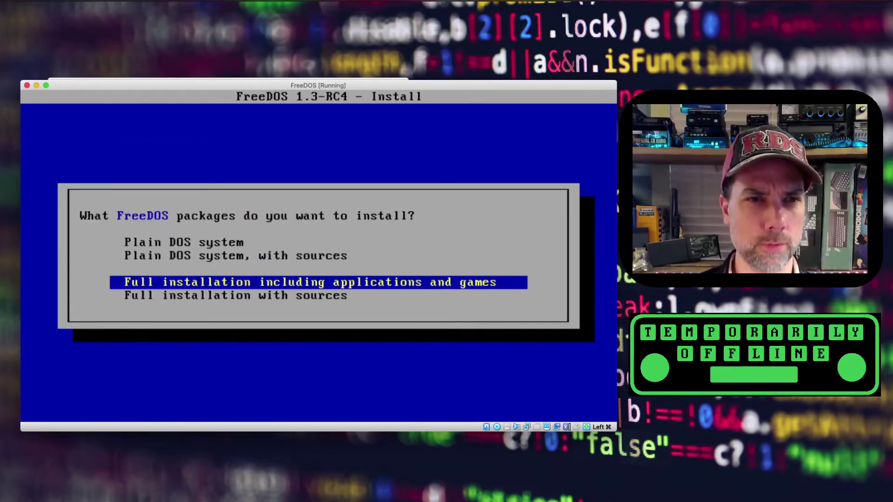
{"action": "key", "text": "Up"}
{"action": "key", "text": "Up"}
{"action": "key", "text": "Down"}
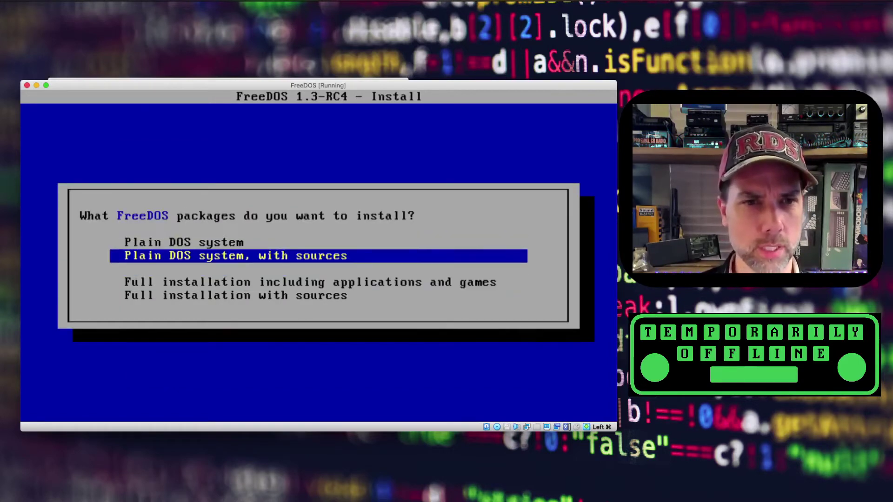
{"action": "key", "text": "Down"}
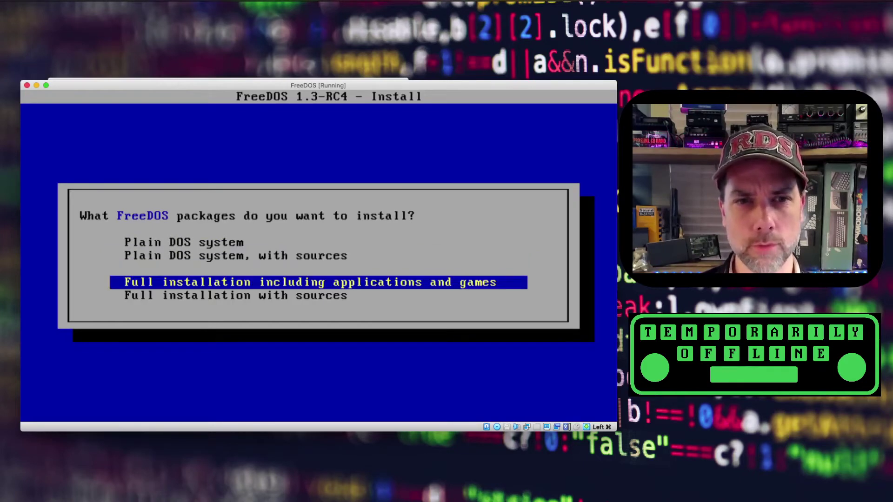
{"action": "key", "text": "Up"}
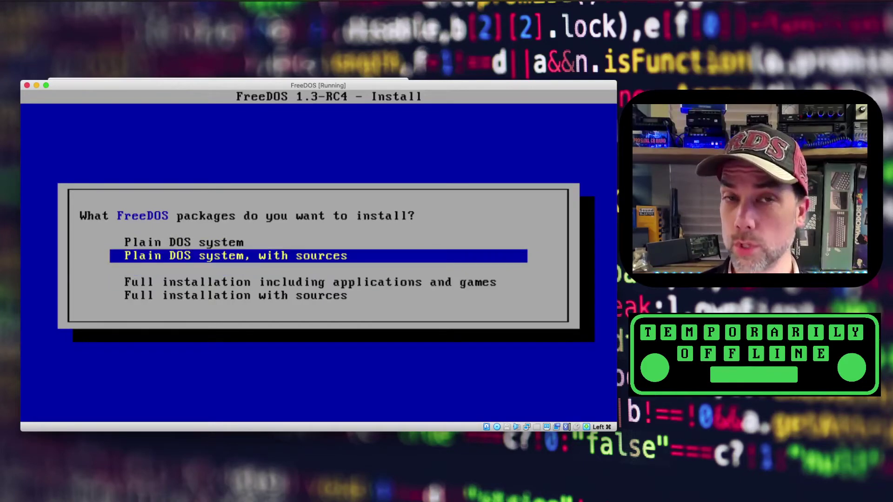
{"action": "key", "text": "Down"}
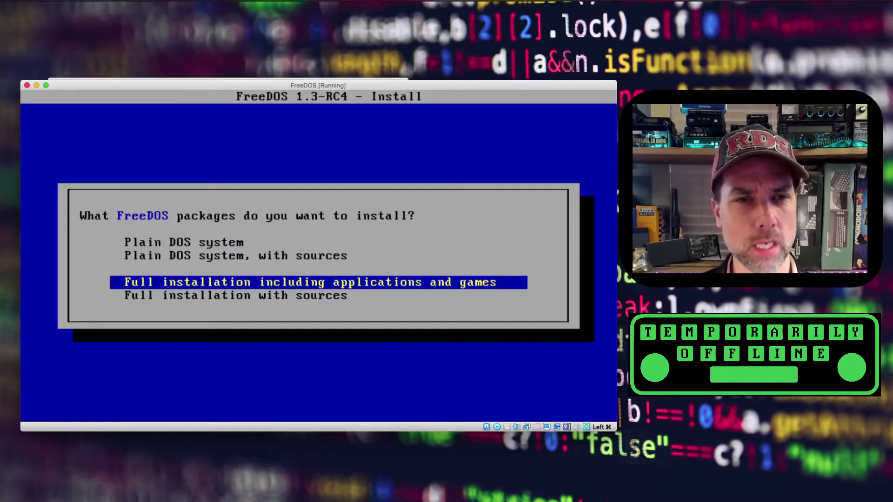
{"action": "key", "text": "Down"}
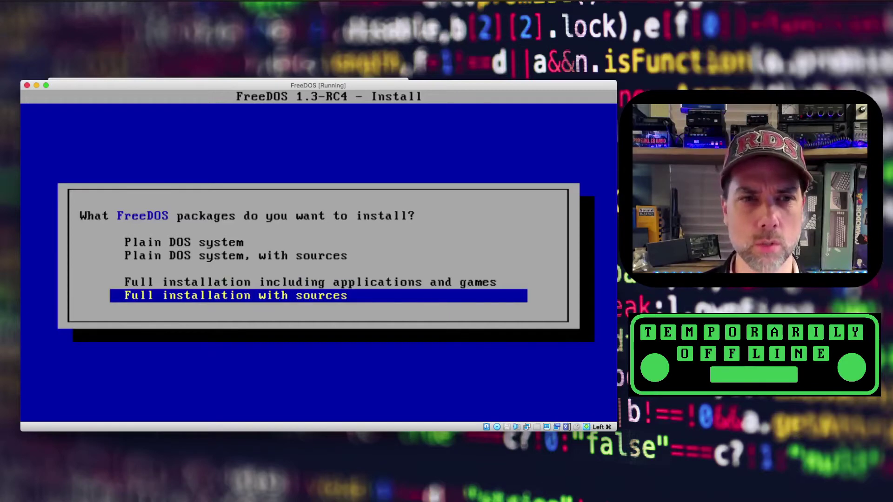
{"action": "key", "text": "Up"}
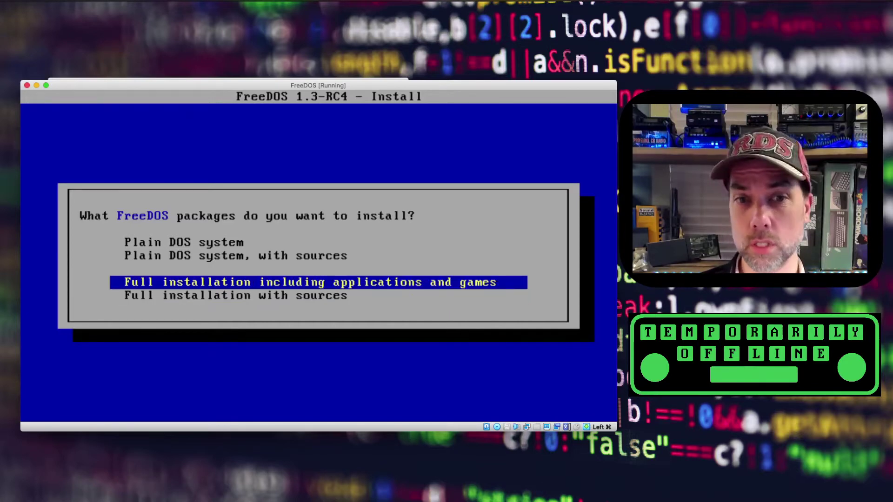
{"action": "key", "text": "Return"}
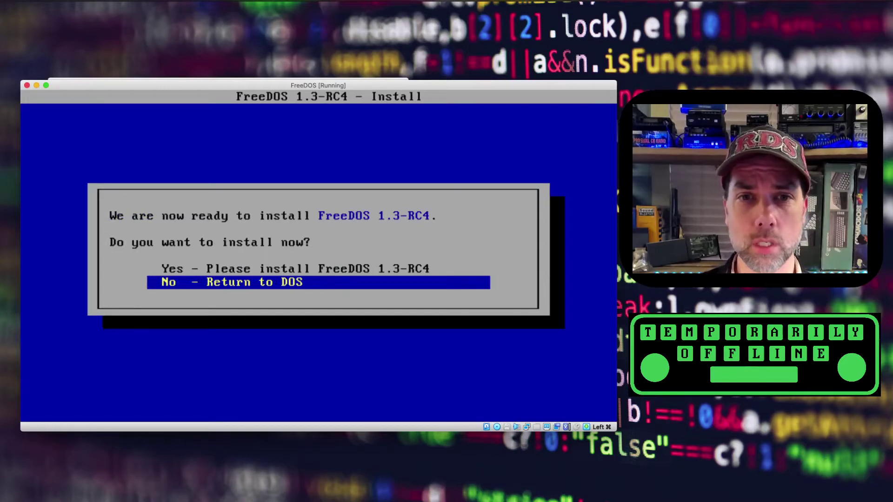
{"action": "left_click", "coordinate": [431, 245]}
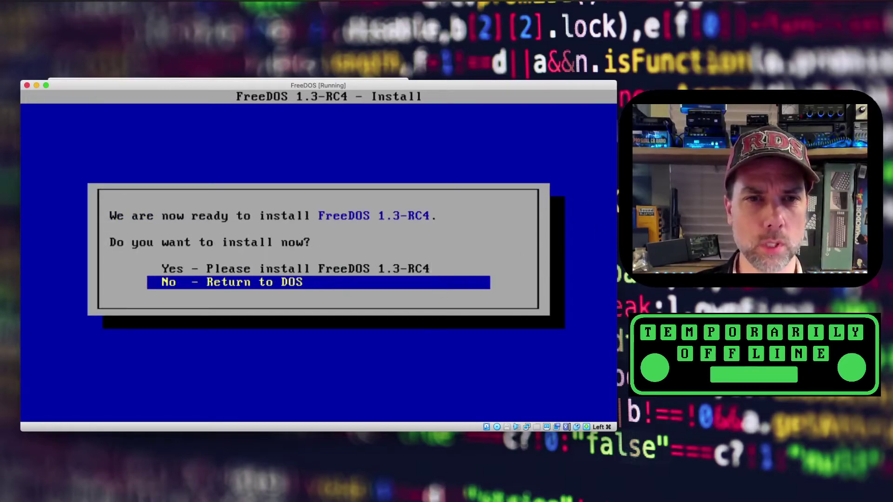
- Confirm that FreeDOS 1.3-RC4 should be installed now and start the installation
{"action": "key", "text": "super"}
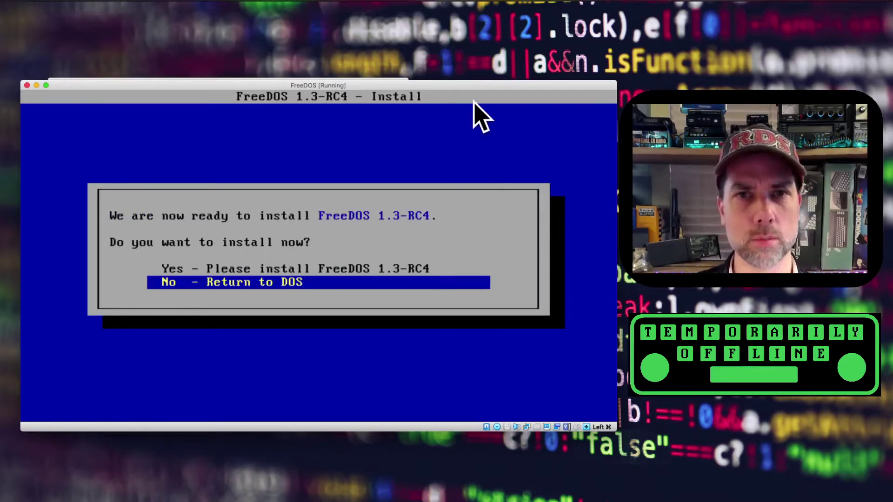
{"action": "left_click_drag", "start_coordinate": [467, 87], "coordinate": [468, 86]}
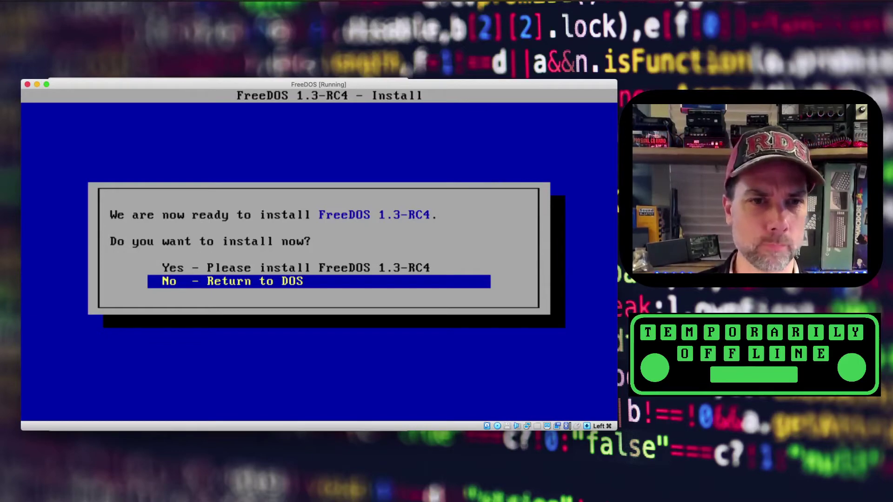
{"action": "key", "text": "Up"}
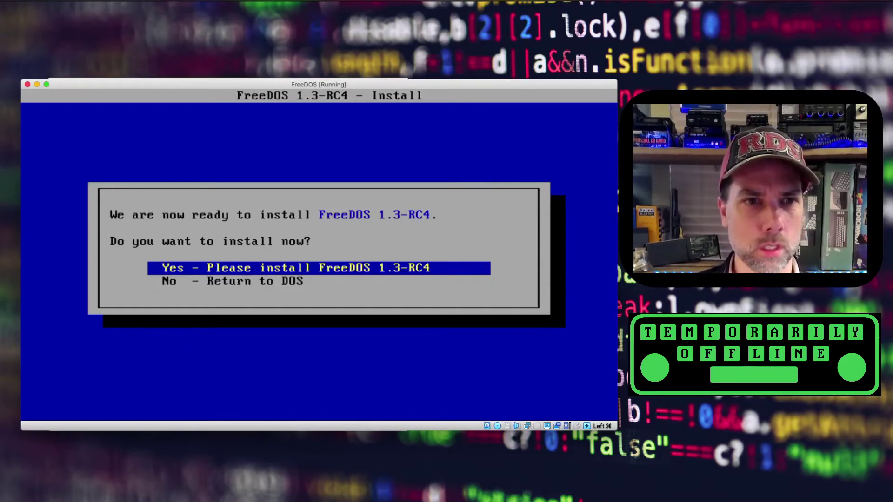
{"action": "key", "text": "Return"}
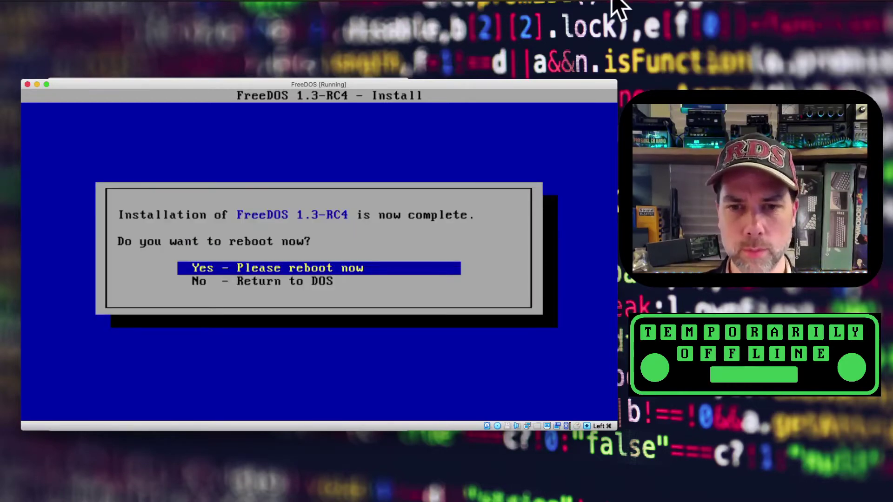
- Remove the FD13LIVE.iso disk from the virtual optical drive and reboot the virtual machine
{"action": "left_click", "coordinate": [497, 426]}
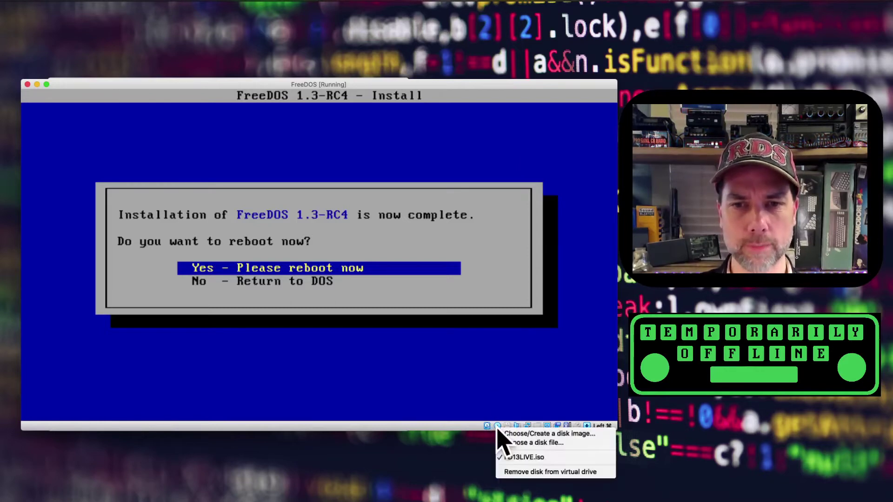
{"action": "left_click", "coordinate": [534, 472]}
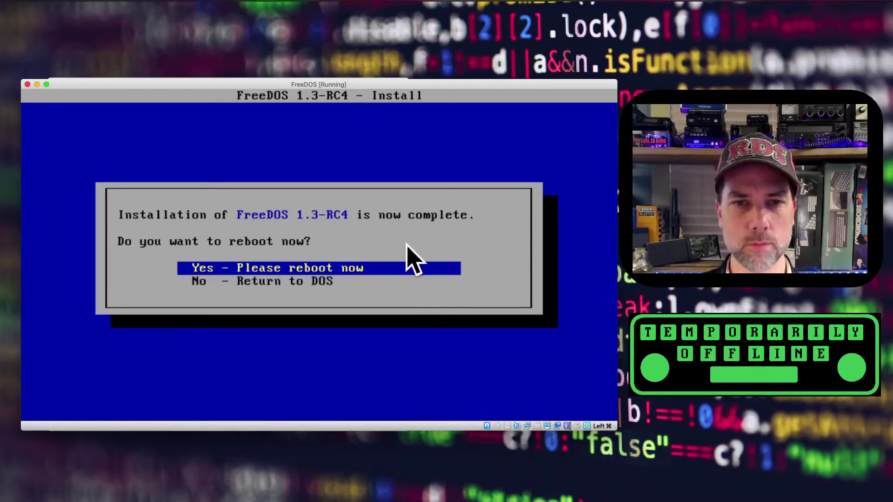
{"action": "key", "text": "Return"}
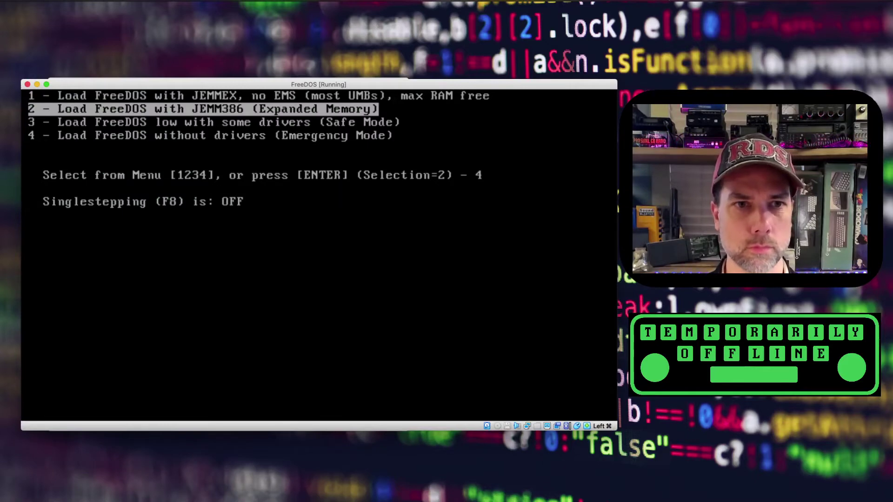
- Review the four startup options and load FreeDOS with JEMM386 (Expanded Memory)
{"action": "key", "text": "Up"}
{"action": "key", "text": "Down"}
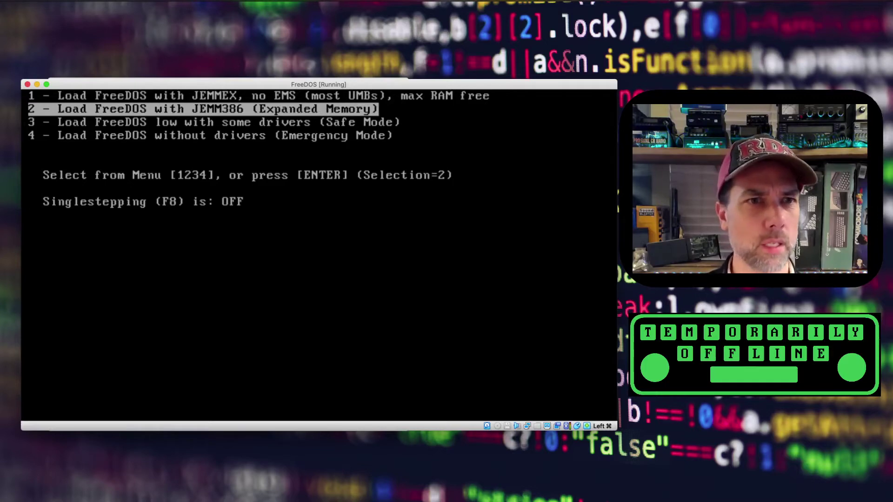
{"action": "key", "text": "Up"}
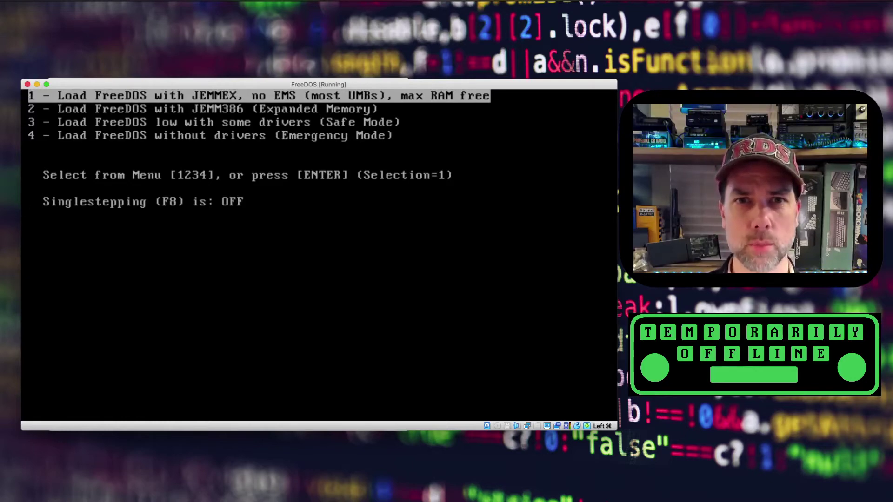
{"action": "key", "text": "Down"}
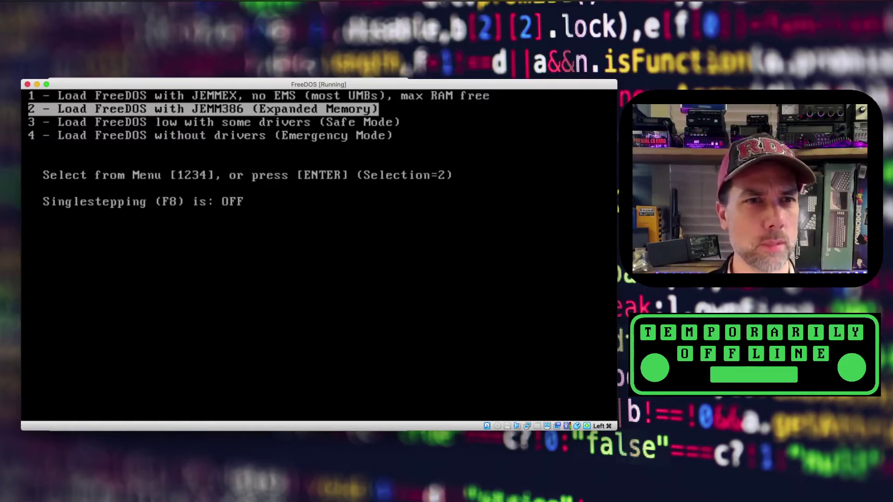
{"action": "key", "text": "Down"}
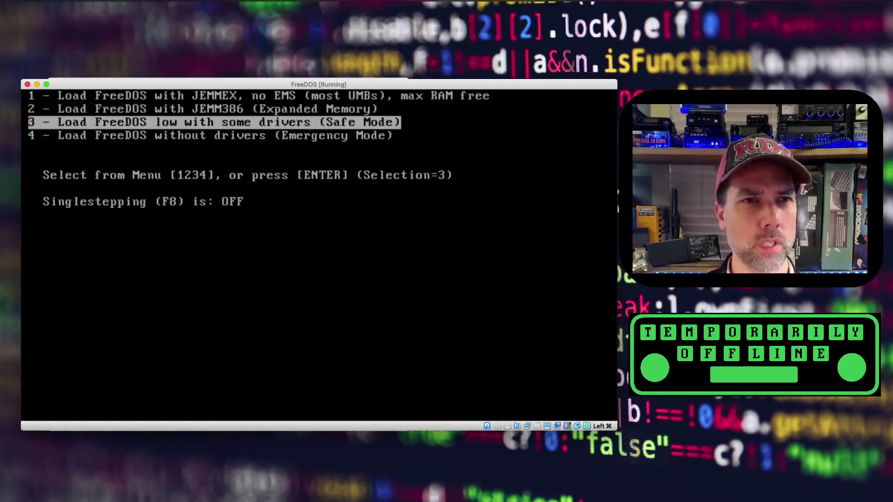
{"action": "key", "text": "Down"}
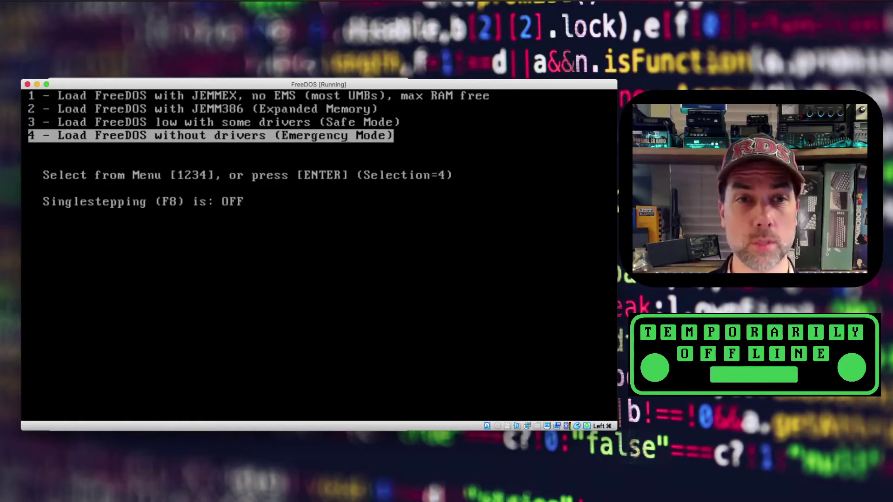
{"action": "key", "text": "Up"}
{"action": "key", "text": "Up"}
{"action": "key", "text": "Return"}
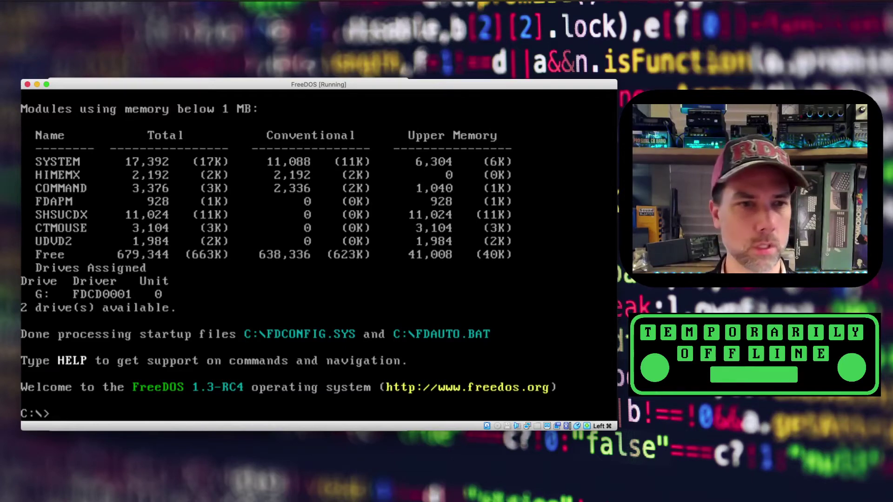
- Open the FreeDOS help system, read the apropos command page and exit back to the prompt
{"action": "type", "text": "help"}
{"action": "key", "text": "Return"}
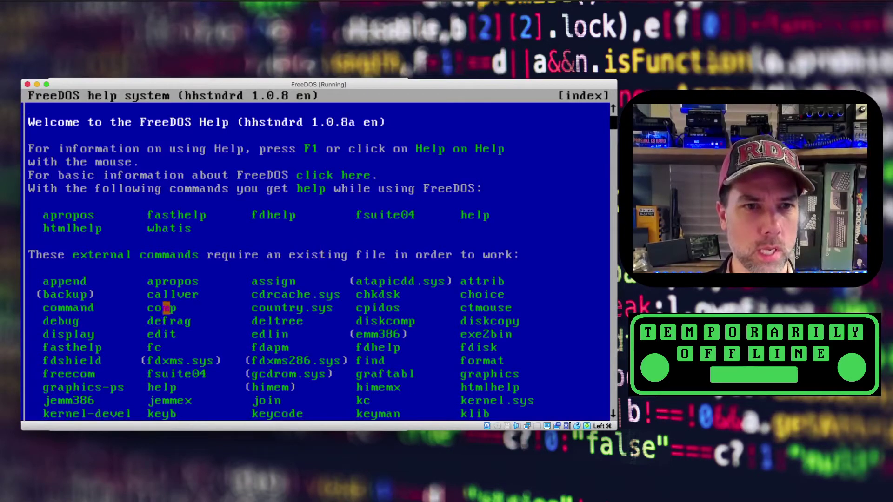
{"action": "left_click", "coordinate": [158, 282]}
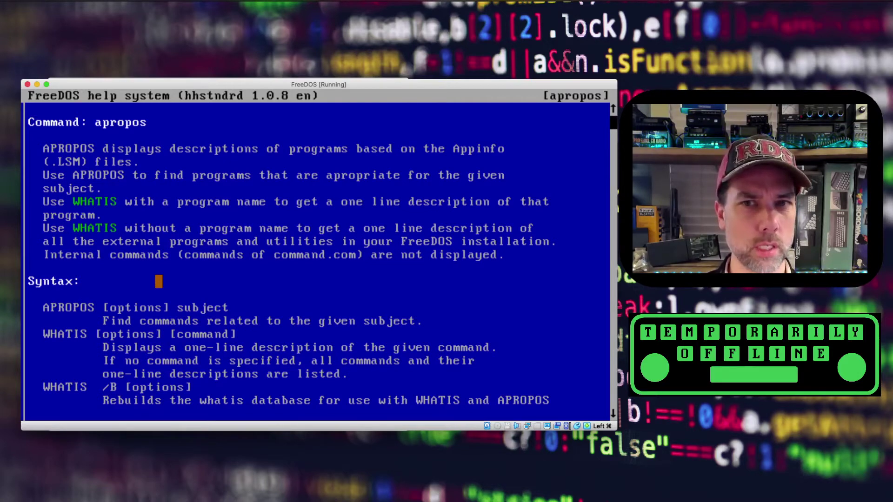
{"action": "key", "text": "Escape"}
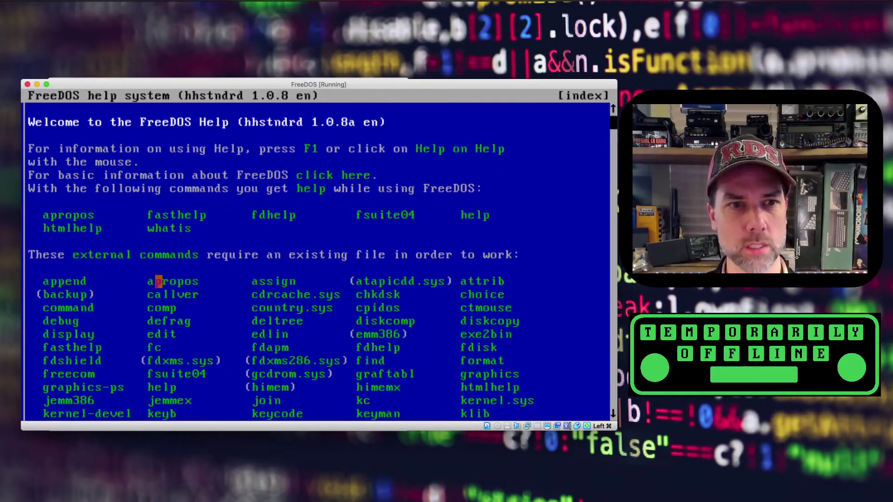
{"action": "key", "text": "Escape"}
{"action": "key", "text": "Escape"}
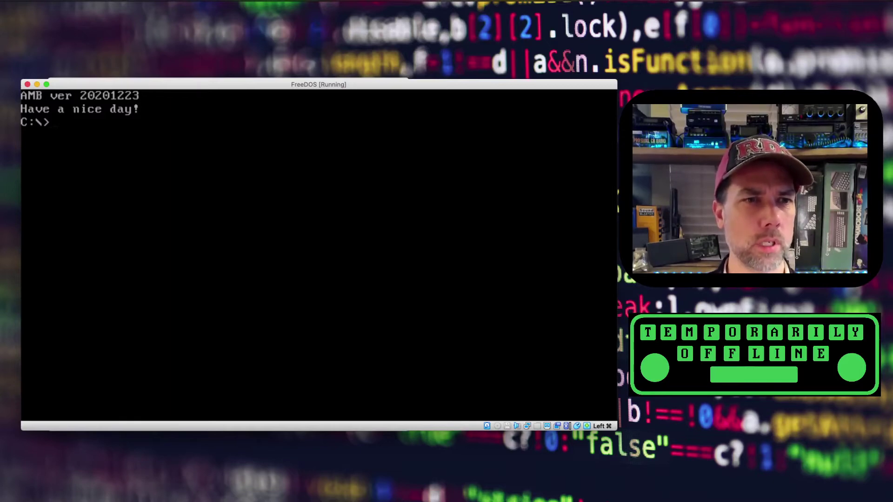
- List the root directory of drive C:, and run command.com and exit that second shell
{"action": "type", "text": "dir"}
{"action": "key", "text": "Return"}
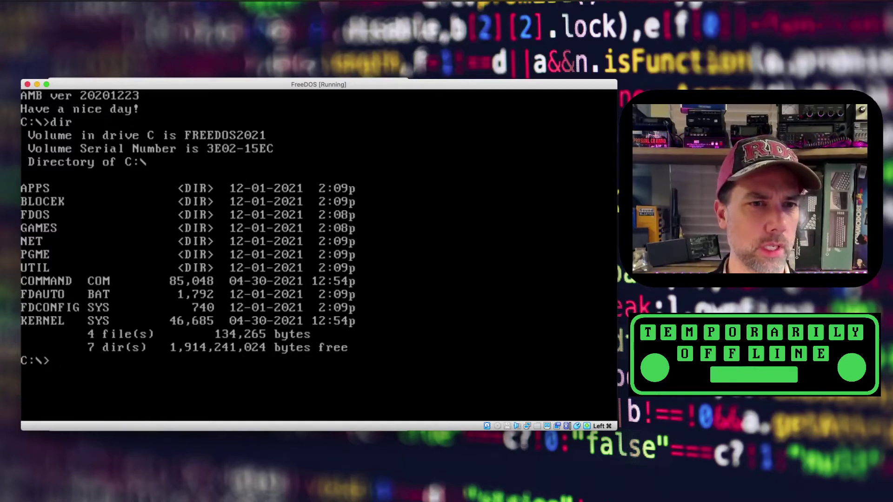
{"action": "type", "text": "command.com"}
{"action": "key", "text": "Return"}
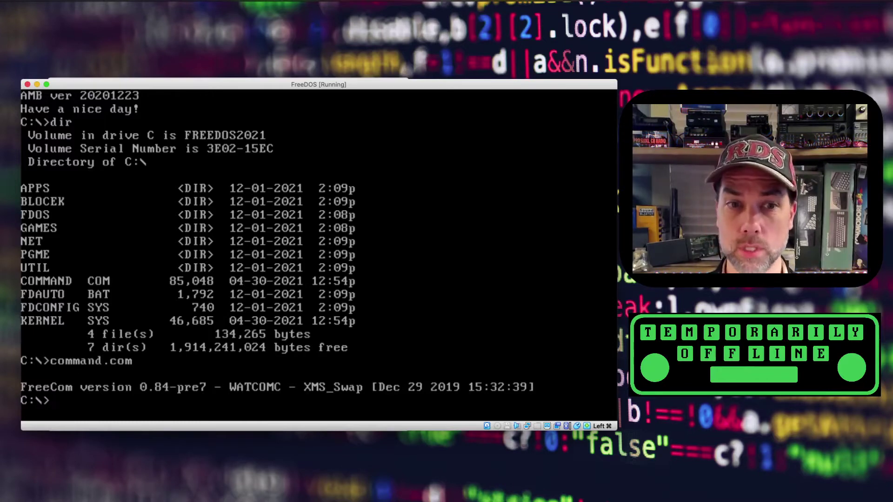
{"action": "type", "text": "exit"}
{"action": "key", "text": "Return"}
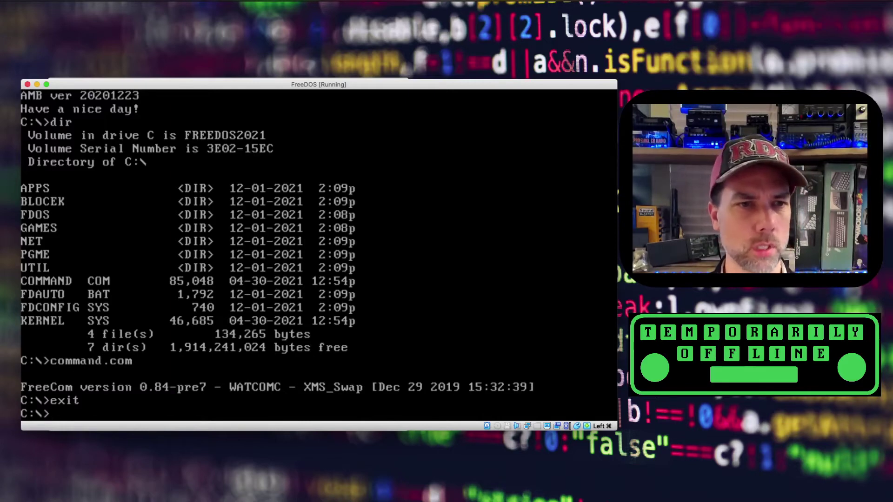
- Display the contents of fdauto.bat at the prompt and open the file in the FreeDOS edit program
{"action": "type", "text": "type fdaut"}
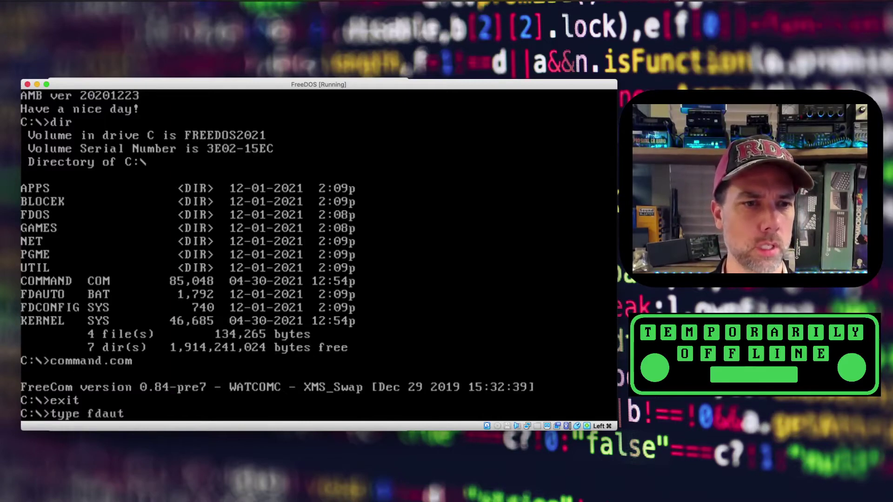
{"action": "type", "text": "o.bat"}
{"action": "key", "text": "Return"}
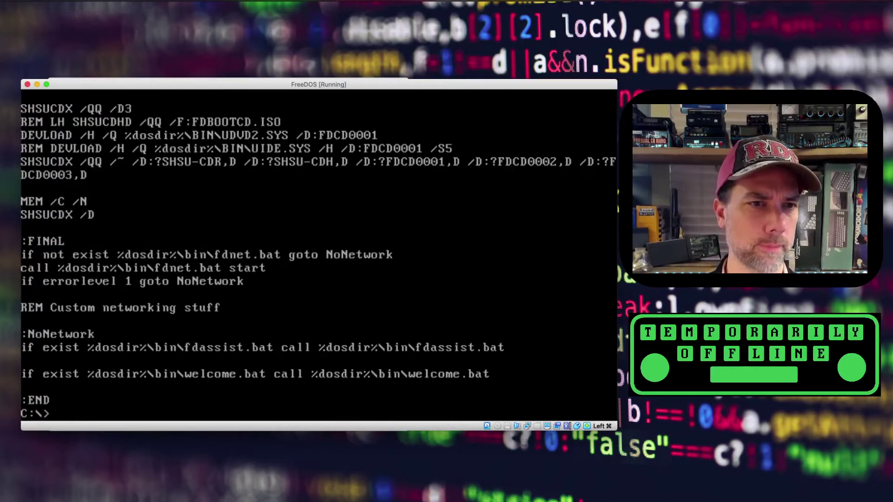
{"action": "type", "text": "edit"}
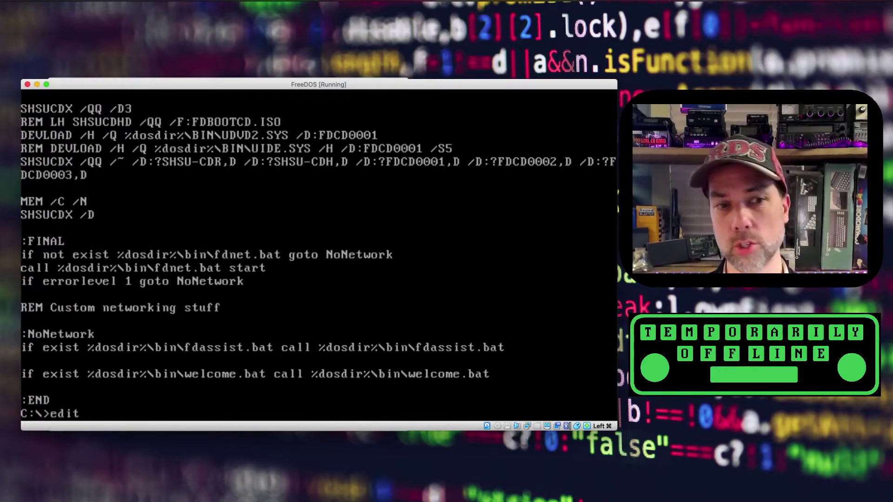
{"action": "type", "text": " fdauto.bat"}
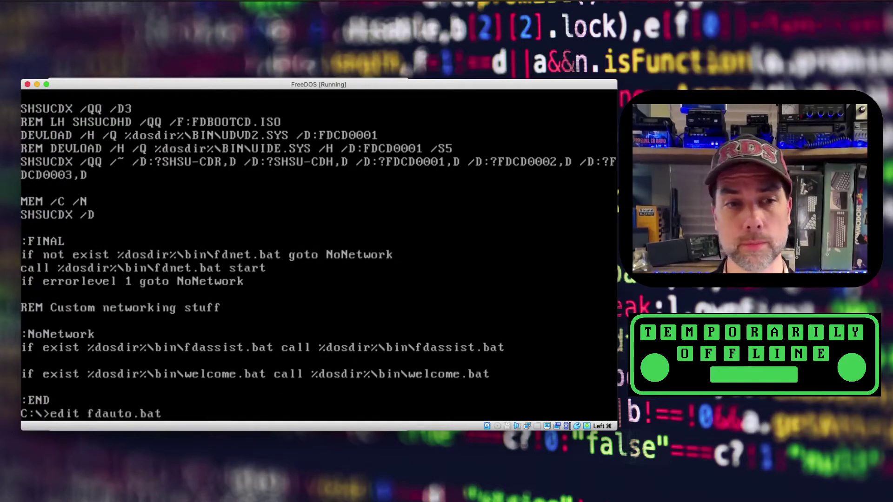
{"action": "key", "text": "Return"}
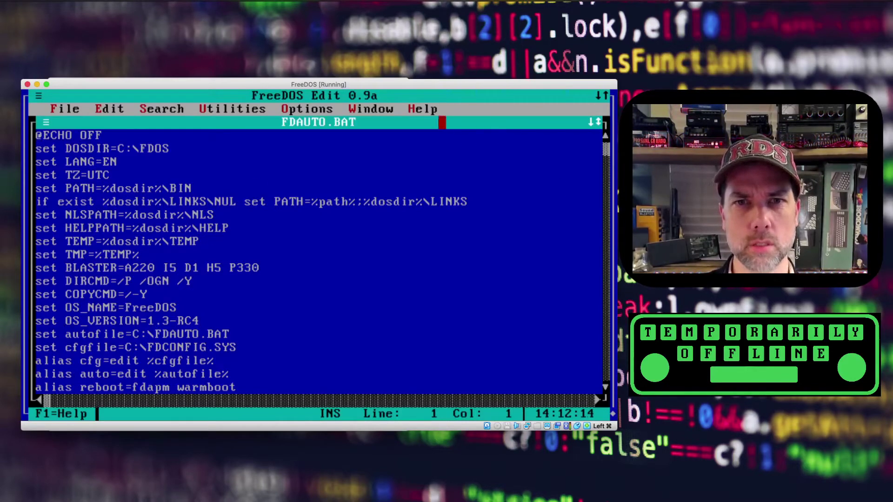
- View the editor's About Edit and About DFlat+ information and close each dialog
{"action": "left_click", "coordinate": [427, 108]}
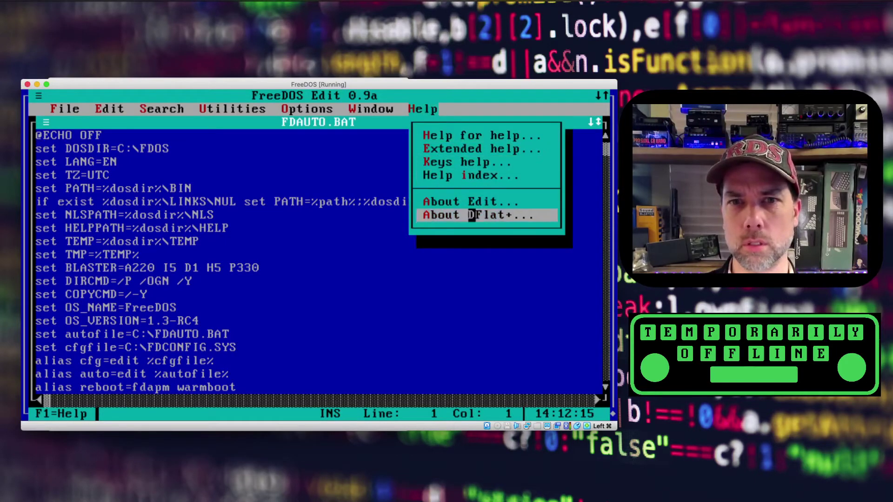
{"action": "left_click", "coordinate": [426, 201]}
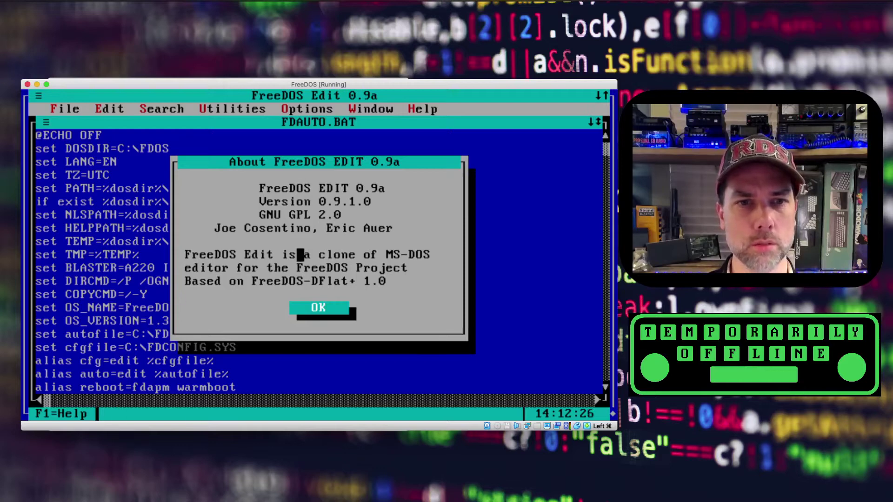
{"action": "left_click", "coordinate": [315, 307]}
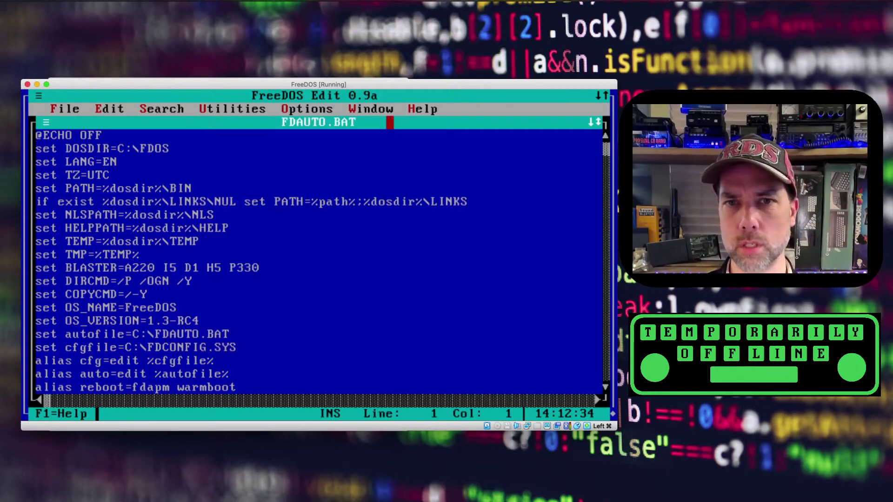
{"action": "left_click", "coordinate": [412, 108]}
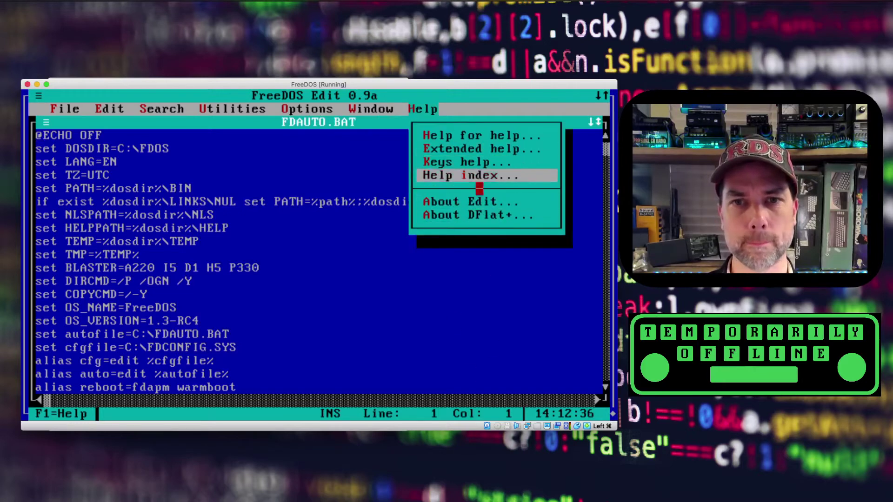
{"action": "left_click", "coordinate": [486, 215]}
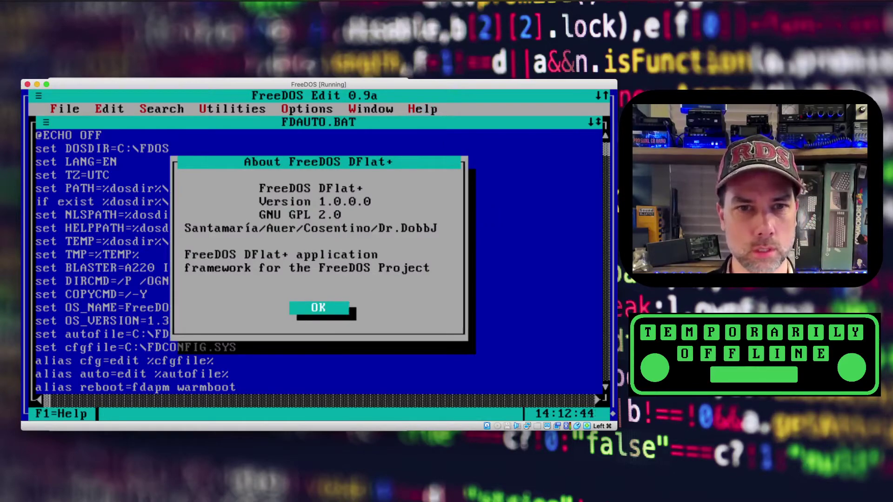
{"action": "left_click", "coordinate": [338, 308]}
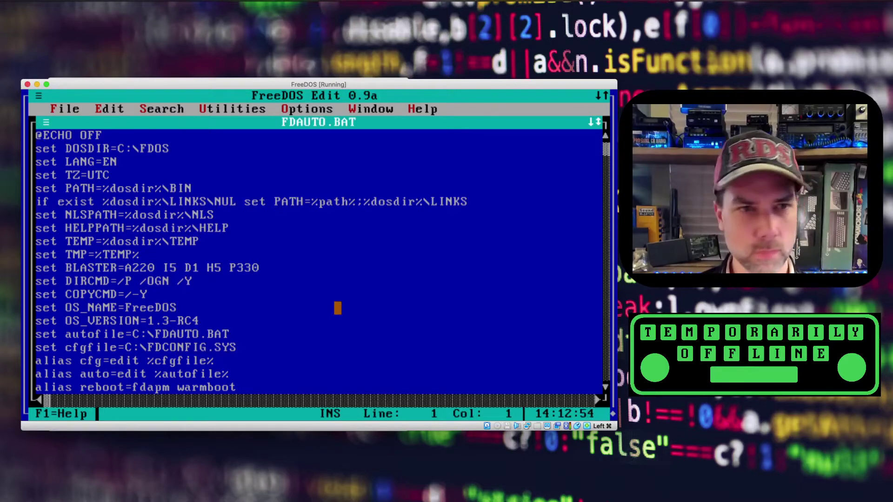
- Read through the environment variable settings in FDAUTO.BAT, from DOSDIR down to the cfgfile line
{"action": "key", "text": "Down"}
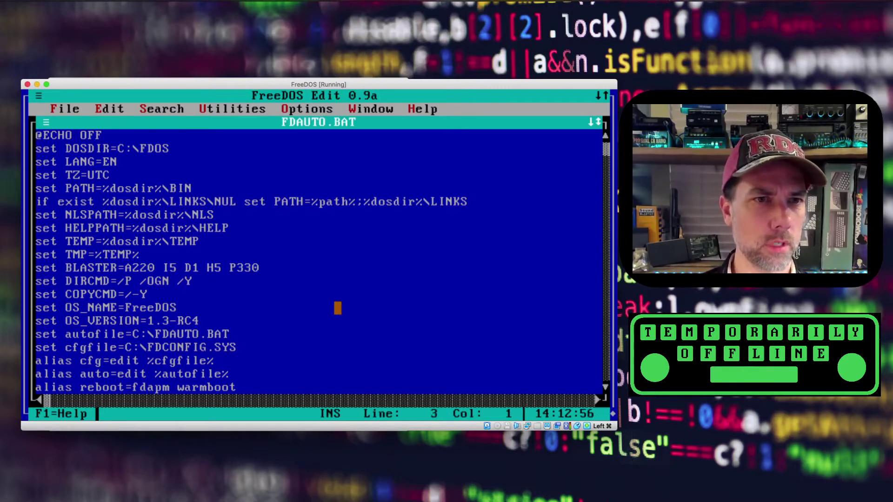
{"action": "key", "text": "Down"}
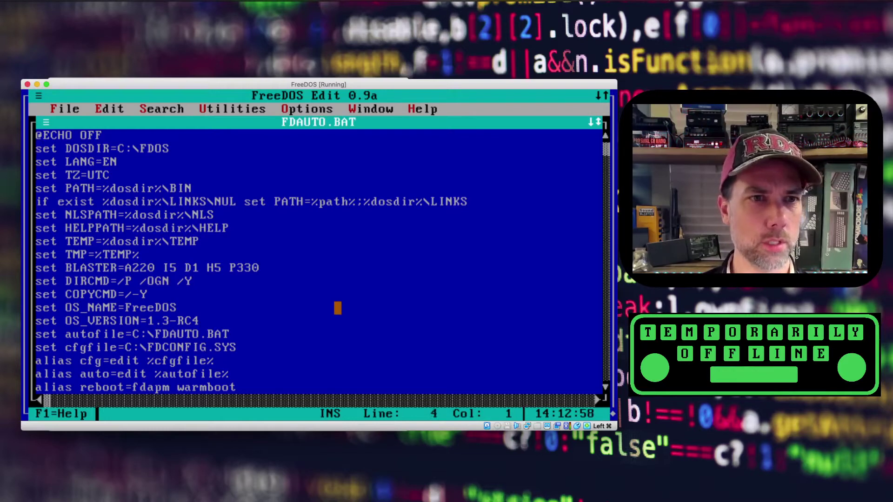
{"action": "key", "text": "Down"}
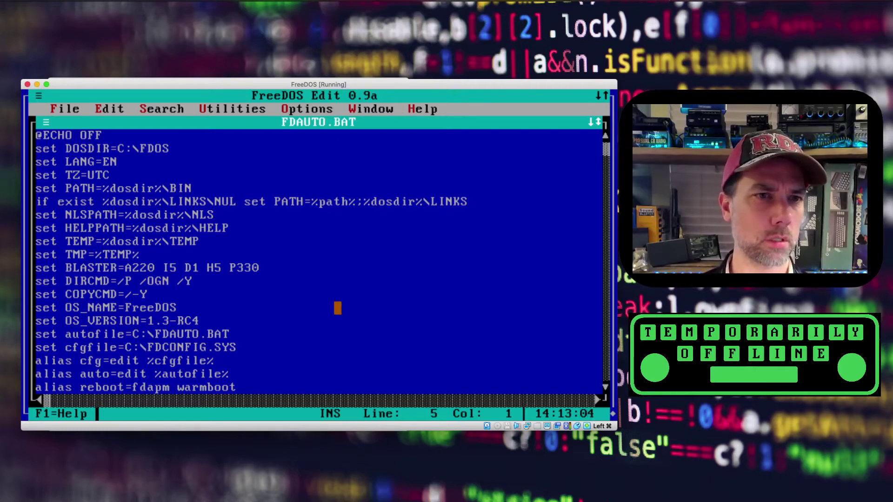
{"action": "key", "text": "Down"}
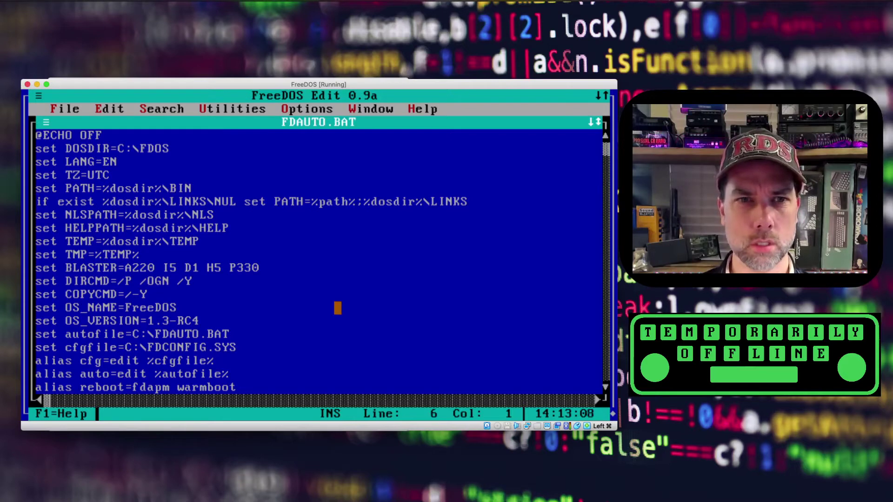
{"action": "key", "text": "Down"}
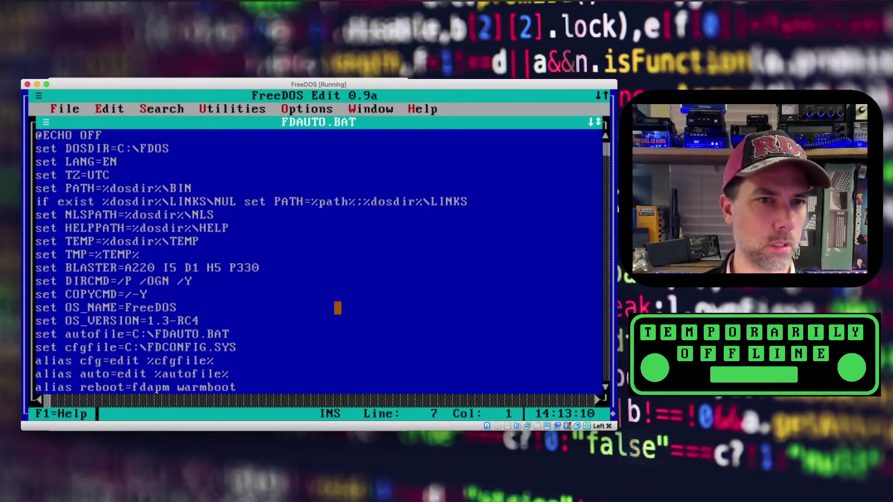
{"action": "key", "text": "Down"}
{"action": "key", "text": "Down"}
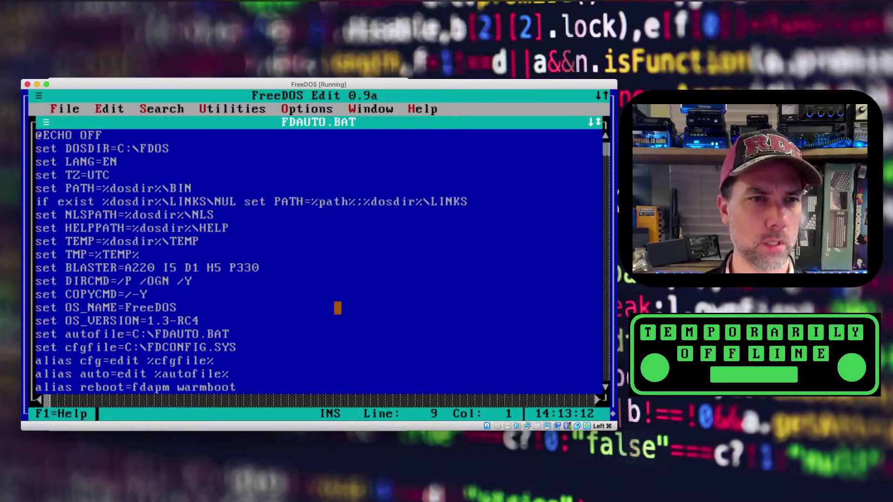
{"action": "key", "text": "Down"}
{"action": "key", "text": "Down"}
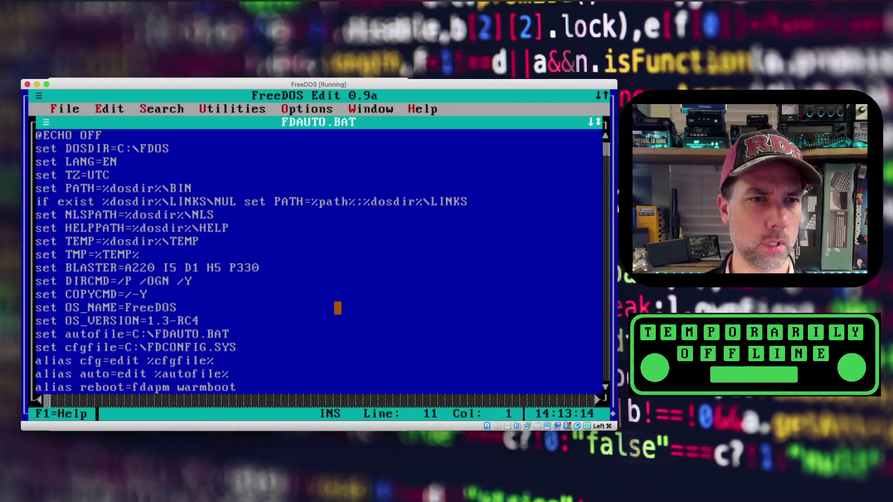
{"action": "key", "text": "Down"}
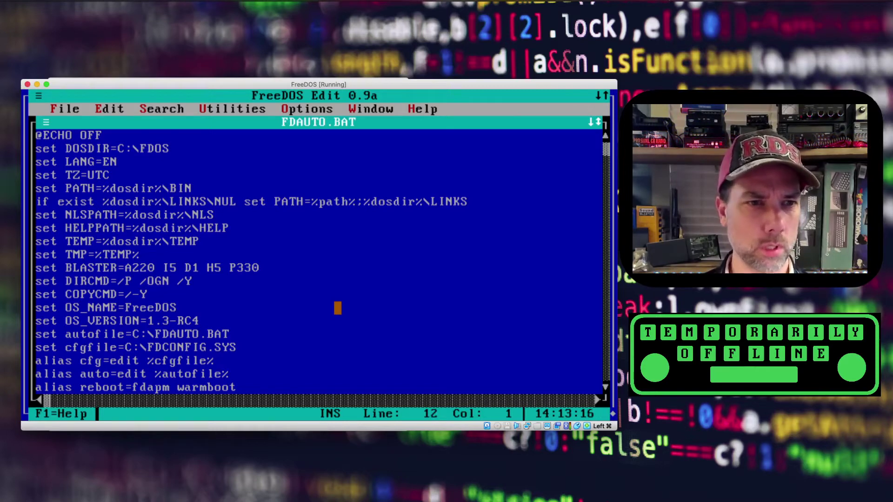
{"action": "key", "text": "Down"}
{"action": "key", "text": "Up"}
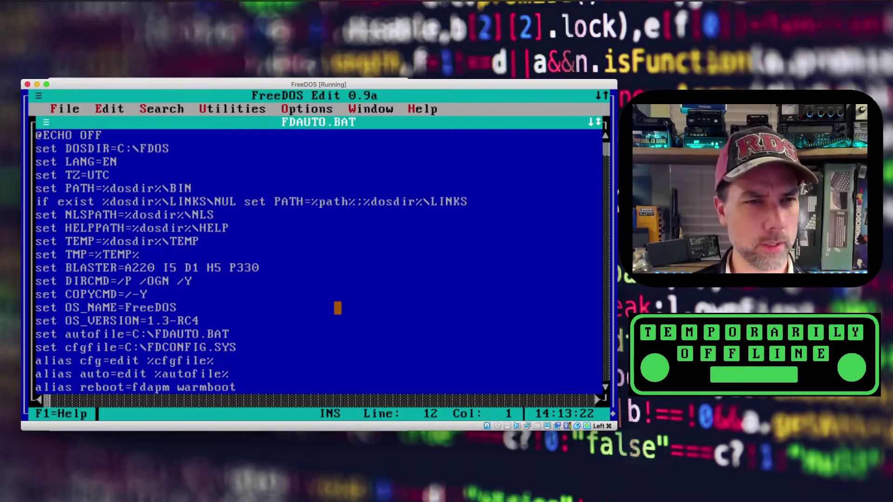
{"action": "key", "text": "Down"}
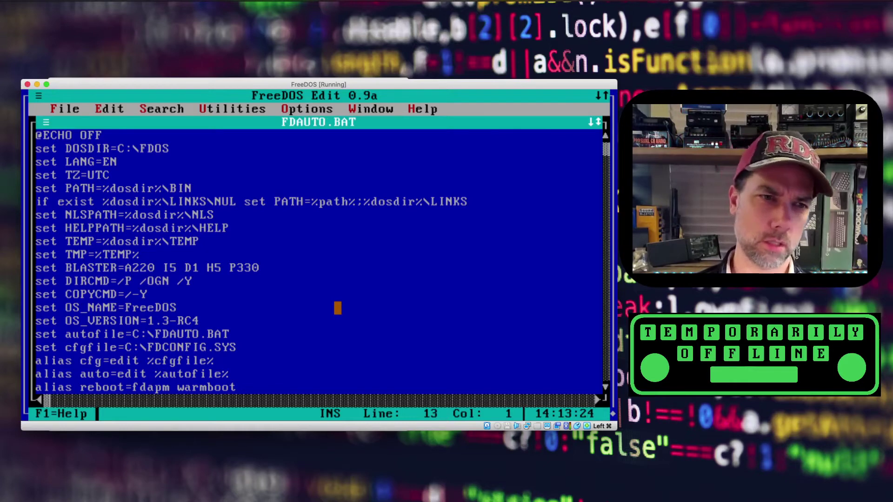
{"action": "key", "text": "Down"}
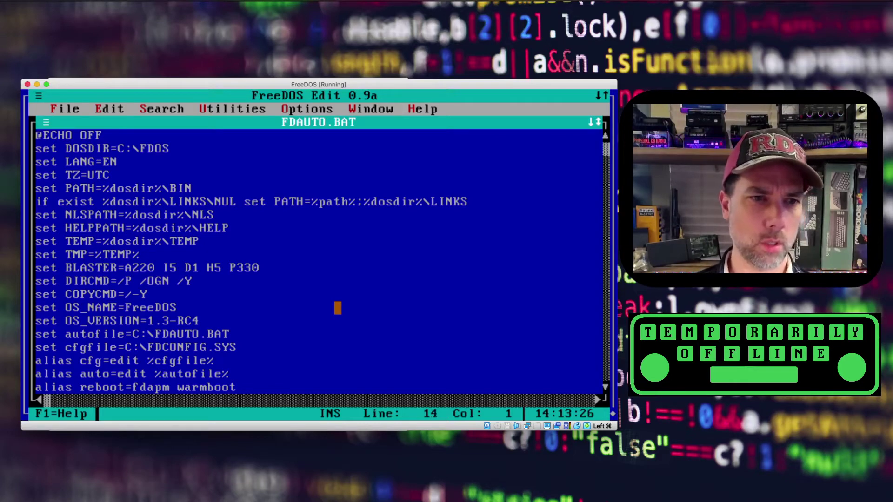
{"action": "key", "text": "Down"}
{"action": "key", "text": "Down"}
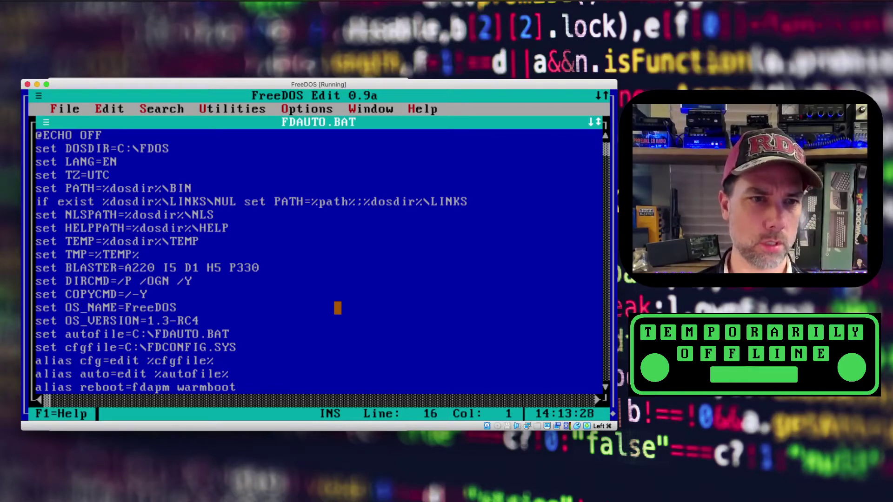
{"action": "key", "text": "Down"}
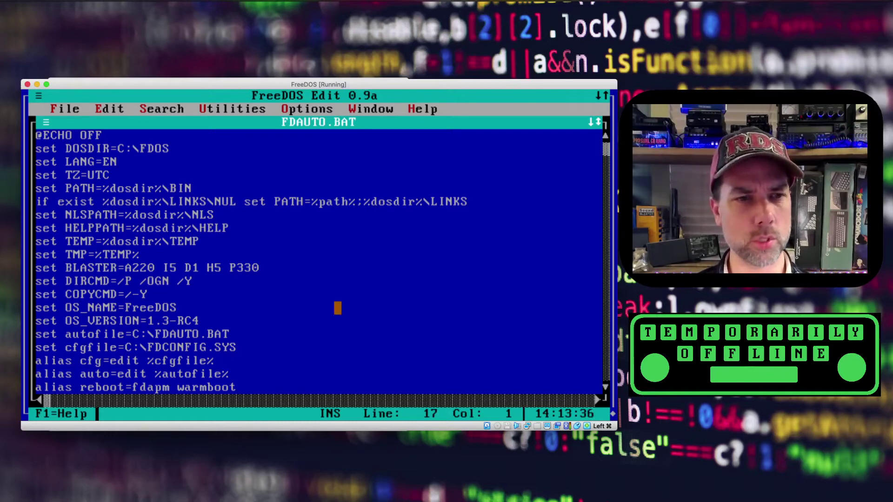
- Examine the alias definitions in FDAUTO.BAT, from cfg and auto through reboot, reset, halt and shutdown
{"action": "key", "text": "Down"}
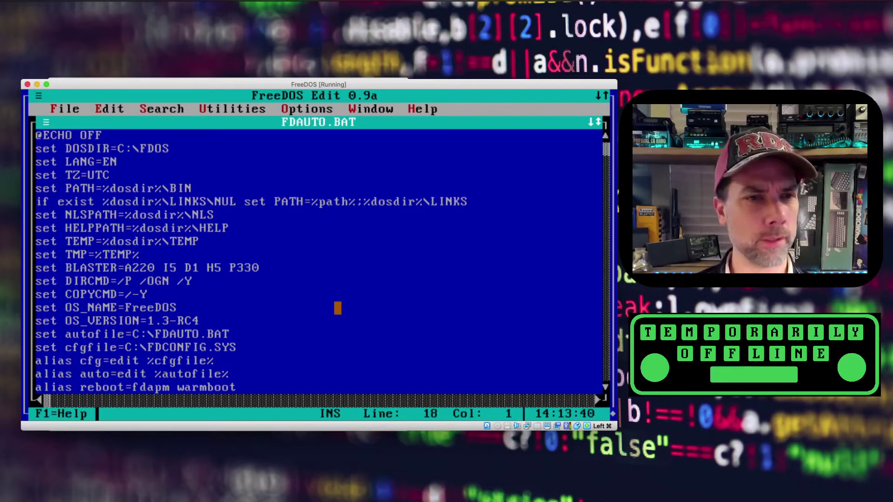
{"action": "key", "text": "Down"}
{"action": "key", "text": "Down"}
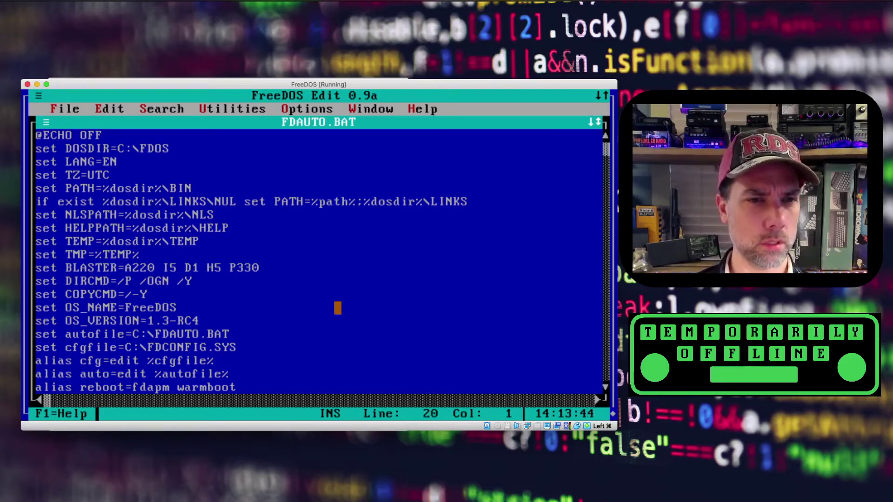
{"action": "key", "text": "Down"}
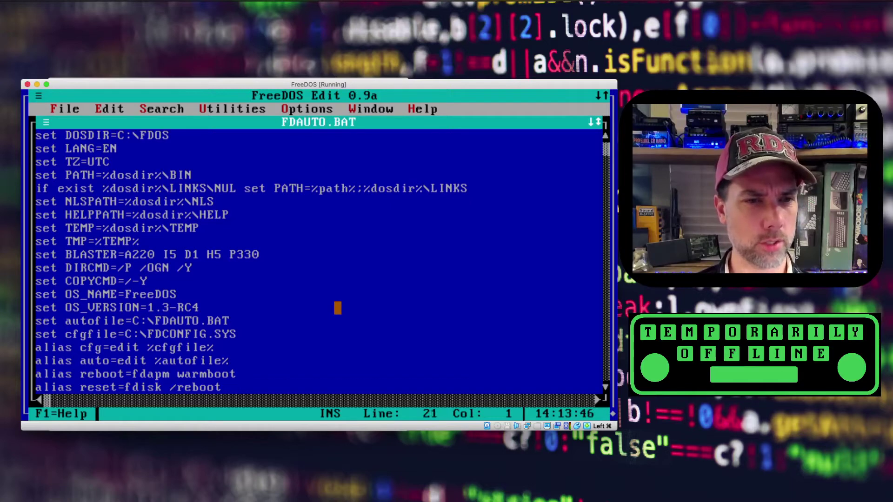
{"action": "key", "text": "Down"}
{"action": "key", "text": "Down"}
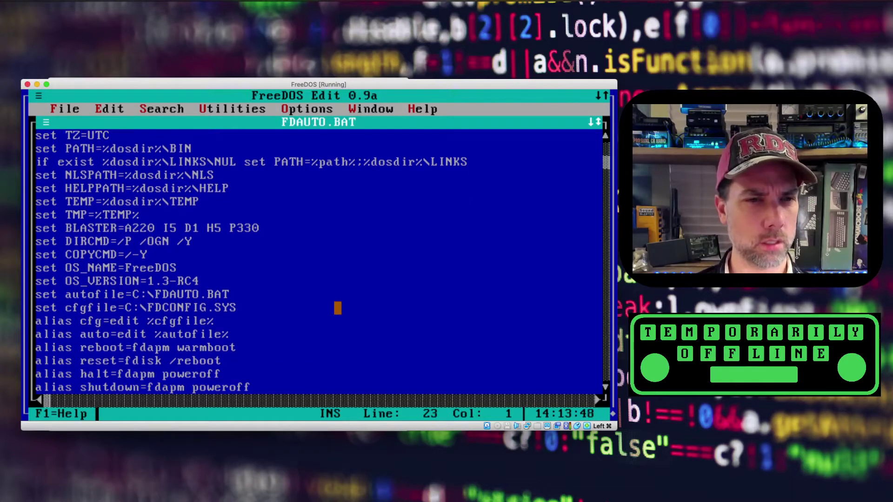
- Review the vinfo processor check and the Only8086 section that follow the aliases in FDAUTO.BAT
{"action": "key", "text": "Down"}
{"action": "key", "text": "Down"}
{"action": "key", "text": "Down"}
{"action": "key", "text": "Down"}
{"action": "key", "text": "Down"}
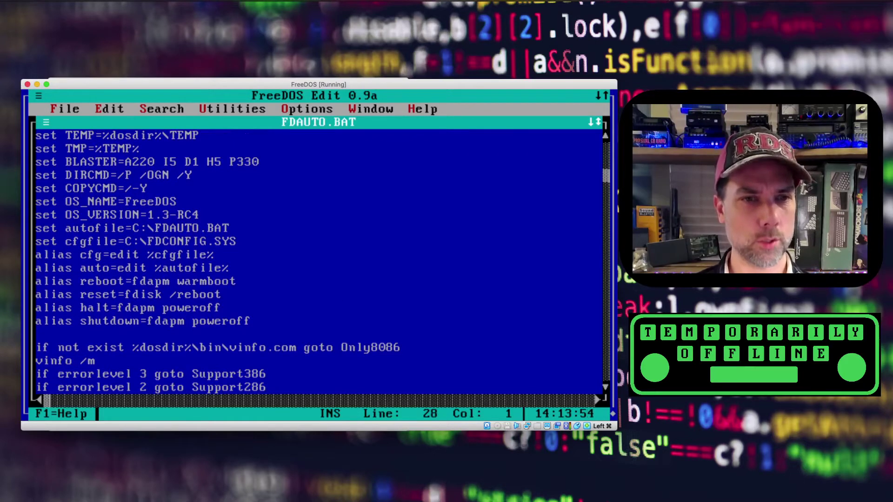
{"action": "key", "text": "Down"}
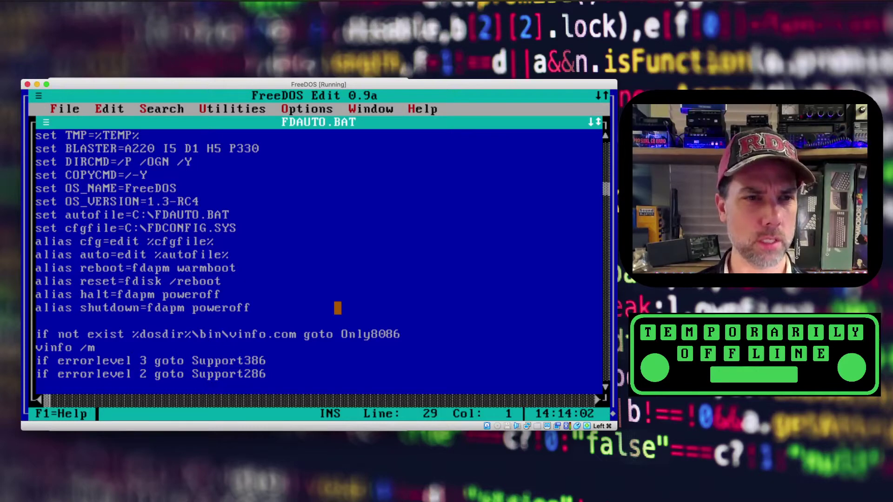
{"action": "key", "text": "Down"}
{"action": "key", "text": "Down"}
{"action": "key", "text": "Down"}
{"action": "key", "text": "Down"}
{"action": "key", "text": "Down"}
{"action": "key", "text": "Down"}
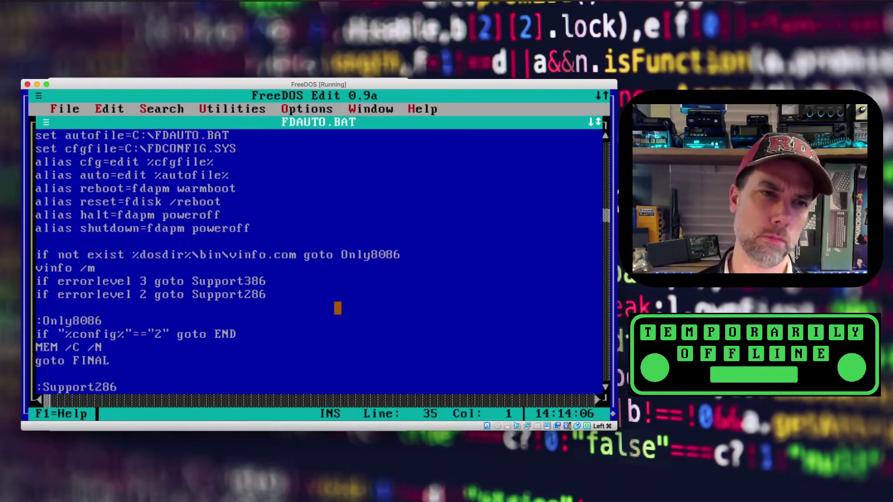
- Exit the FreeDOS editor and return to the C: prompt
{"action": "key", "text": "super+f"}
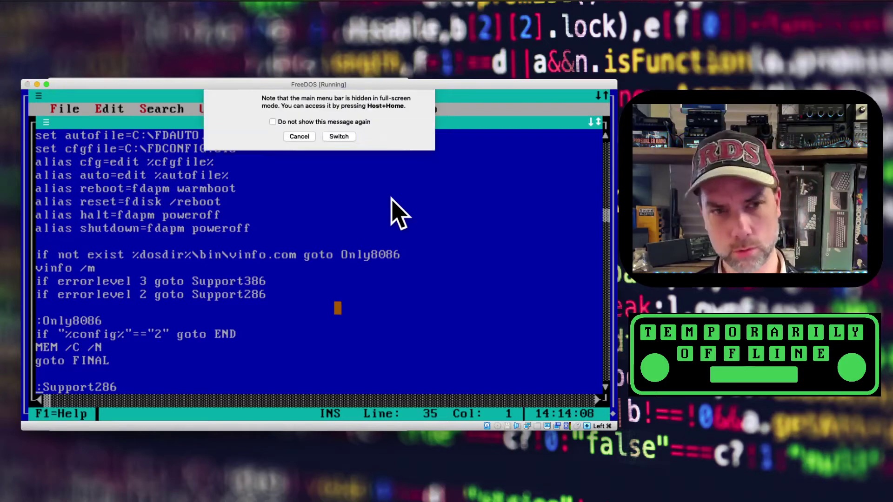
{"action": "left_click", "coordinate": [304, 193]}
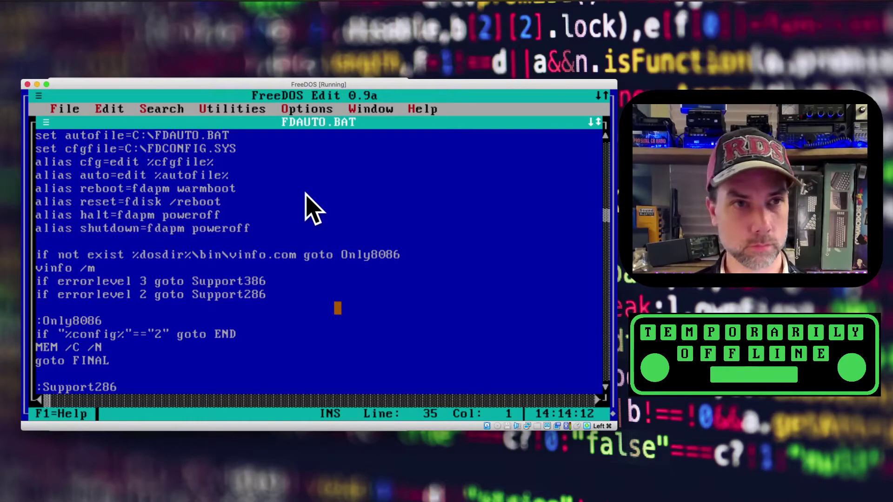
{"action": "key", "text": "alt+f"}
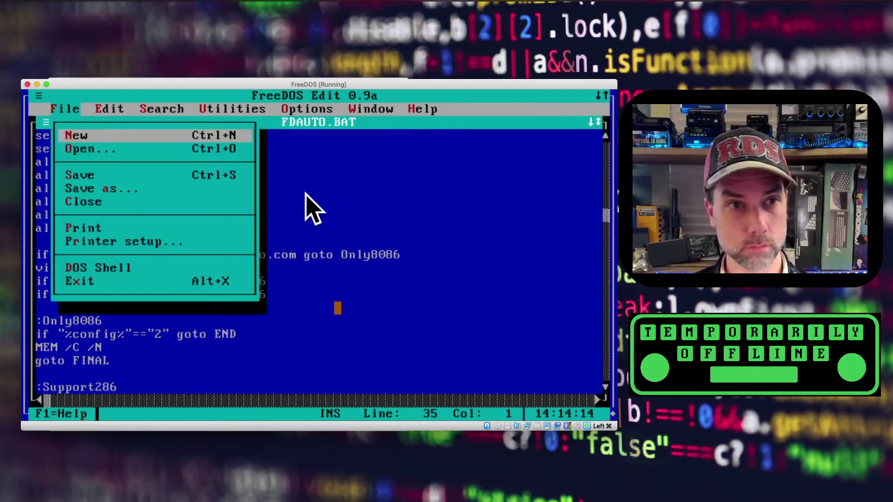
{"action": "key", "text": "Down"}
{"action": "key", "text": "Down"}
{"action": "key", "text": "Down"}
{"action": "key", "text": "Down"}
{"action": "key", "text": "Down"}
{"action": "key", "text": "Down"}
{"action": "key", "text": "Down"}
{"action": "key", "text": "Down"}
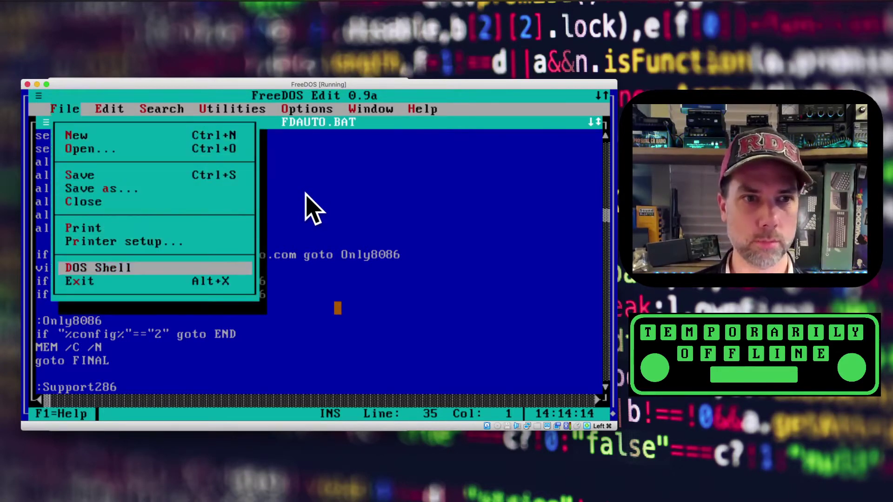
{"action": "key", "text": "Return"}
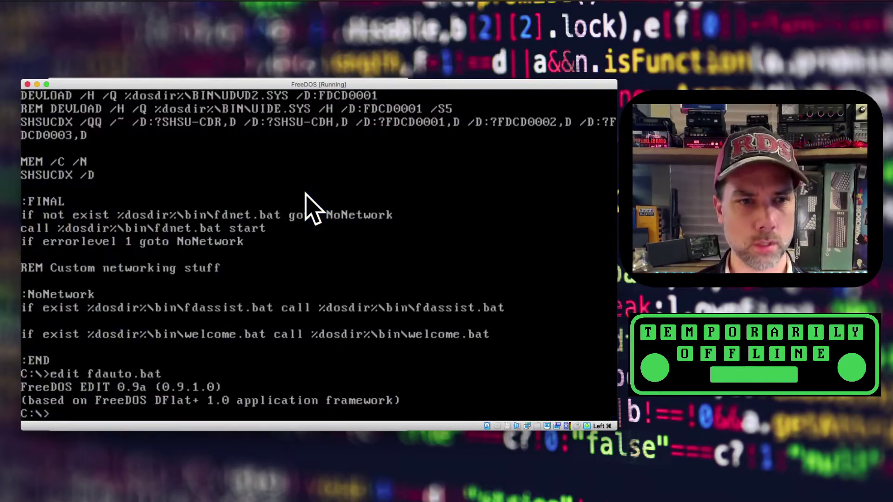
- Try to look up the vinfo program with the command whatis vinfo
{"action": "type", "text": "whatis vi"}
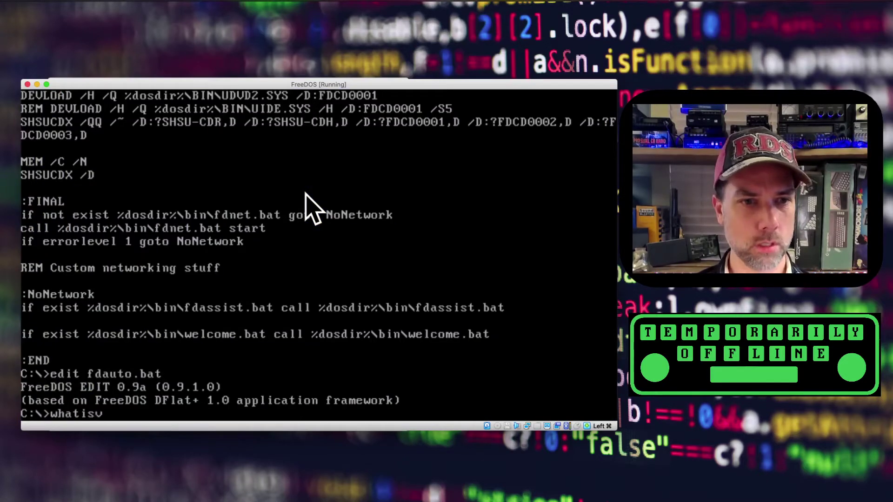
{"action": "type", "text": "nfo"}
{"action": "key", "text": "Return"}
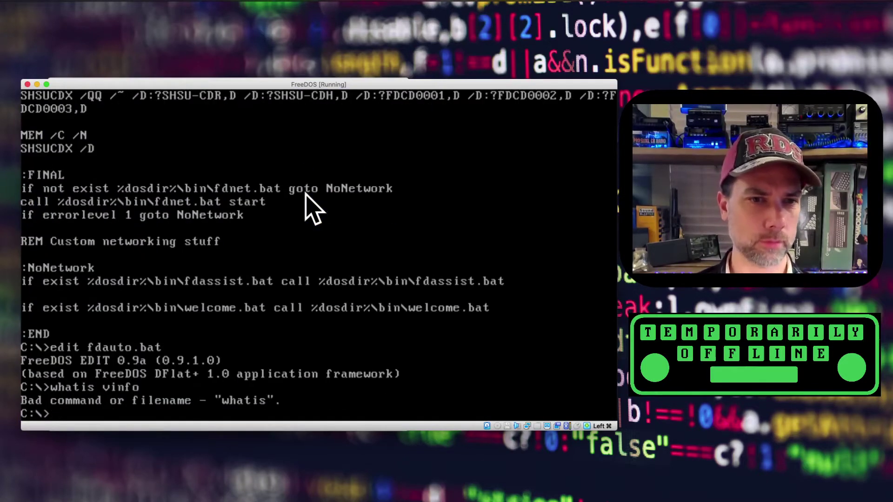
{"action": "type", "text": "WHAT"}
{"action": "key", "text": "BackSpace"}
{"action": "key", "text": "BackSpace"}
{"action": "key", "text": "BackSpace"}
{"action": "key", "text": "BackSpace"}
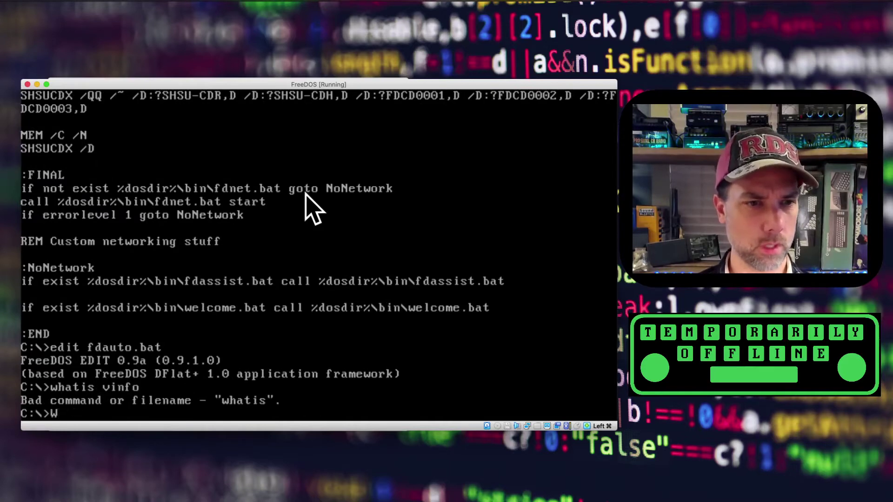
- Open the FreeDOS help system, read the apropos page about WHATIS and return to the help index
{"action": "type", "text": "help"}
{"action": "key", "text": "Return"}
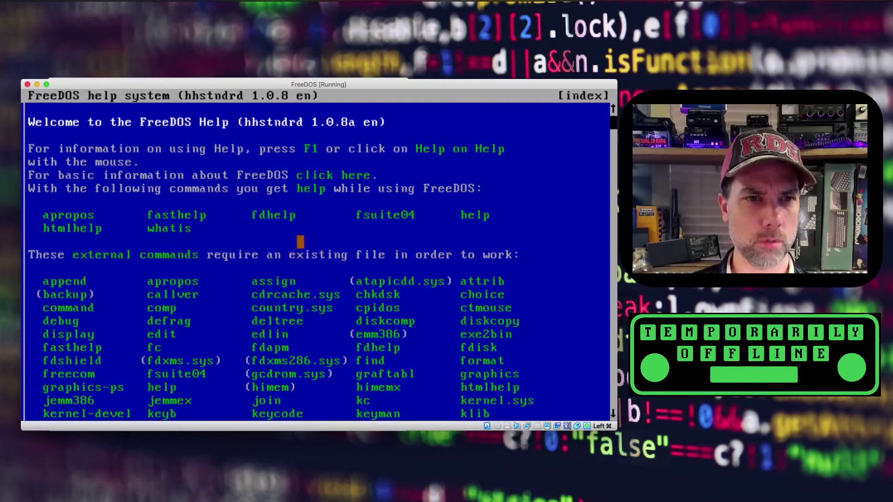
{"action": "left_click", "coordinate": [189, 282]}
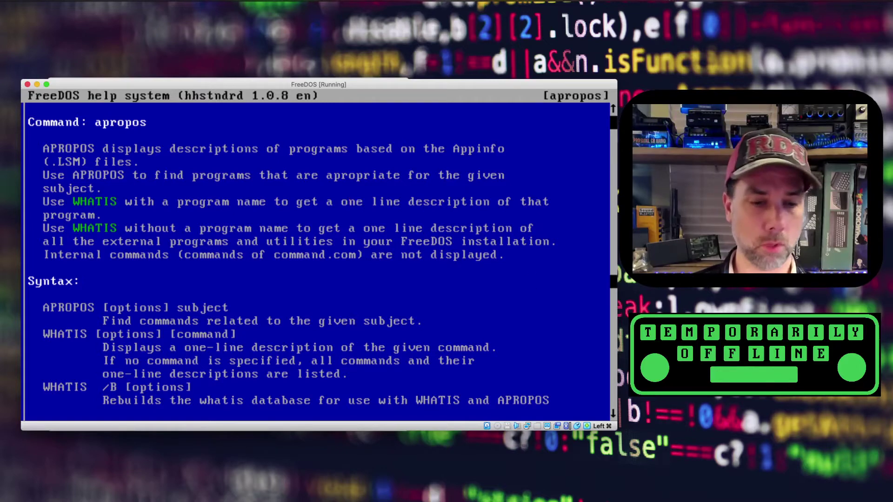
{"action": "key", "text": "BackSpace"}
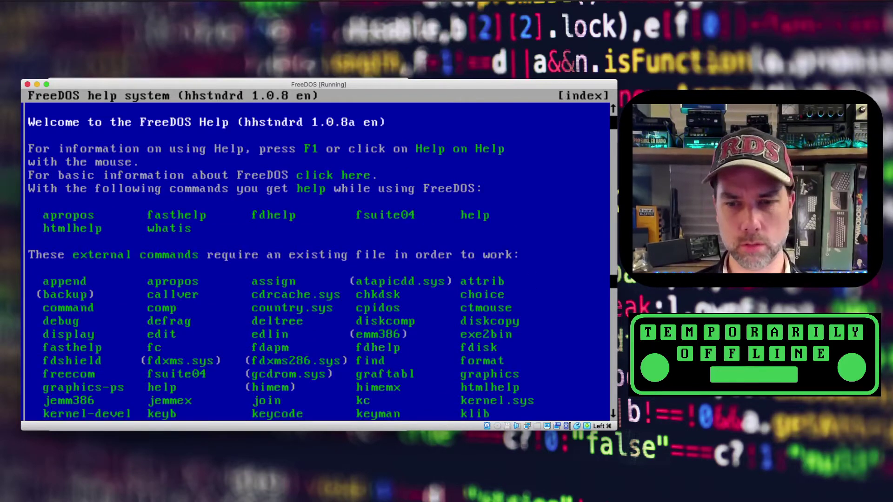
- Look through the external commands listed in the help index for an entry on vinfo
{"action": "key", "text": "Down"}
{"action": "key", "text": "Down"}
{"action": "key", "text": "Down"}
{"action": "key", "text": "Down"}
{"action": "key", "text": "Down"}
{"action": "key", "text": "Down"}
{"action": "key", "text": "Down"}
{"action": "key", "text": "Down"}
{"action": "key", "text": "Down"}
{"action": "key", "text": "Down"}
{"action": "key", "text": "Down"}
{"action": "key", "text": "Down"}
{"action": "key", "text": "Down"}
{"action": "key", "text": "Down"}
{"action": "key", "text": "Down"}
{"action": "key", "text": "Down"}
{"action": "key", "text": "Down"}
{"action": "key", "text": "Down"}
{"action": "key", "text": "Down"}
{"action": "key", "text": "Down"}
{"action": "key", "text": "Down"}
{"action": "key", "text": "Down"}
{"action": "key", "text": "Down"}
{"action": "key", "text": "Down"}
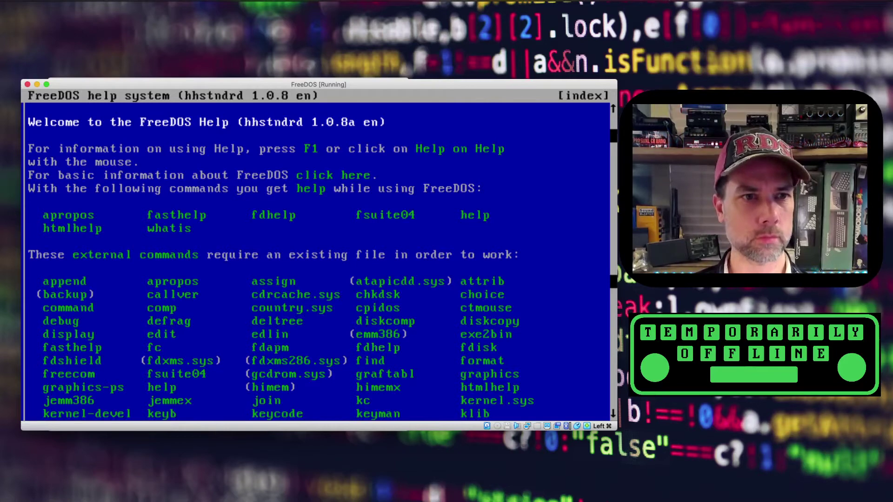
{"action": "key", "text": "Down"}
{"action": "key", "text": "Down"}
{"action": "key", "text": "Down"}
{"action": "key", "text": "Down"}
{"action": "key", "text": "Down"}
{"action": "key", "text": "Down"}
{"action": "key", "text": "Down"}
{"action": "key", "text": "Down"}
{"action": "key", "text": "Down"}
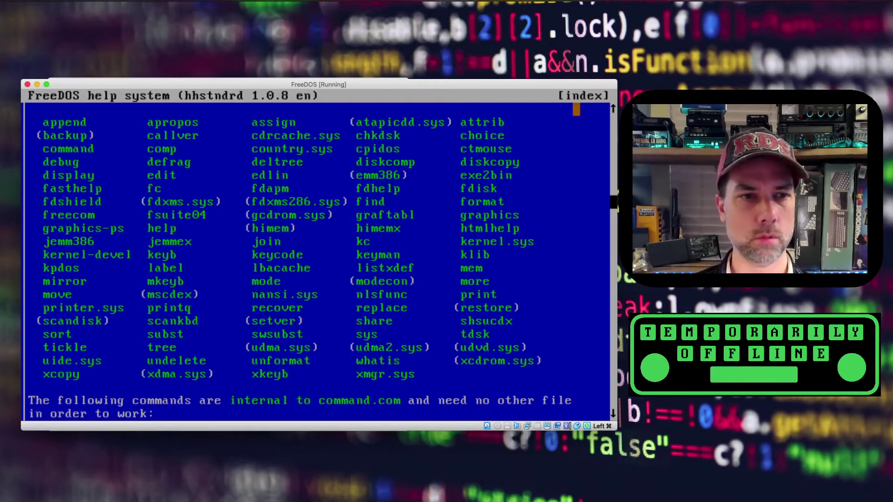
- Leave the help system and display vinfo's usage information with vinfo /?
{"action": "key", "text": "Escape"}
{"action": "key", "text": "Escape"}
{"action": "type", "text": "vinfo /?"}
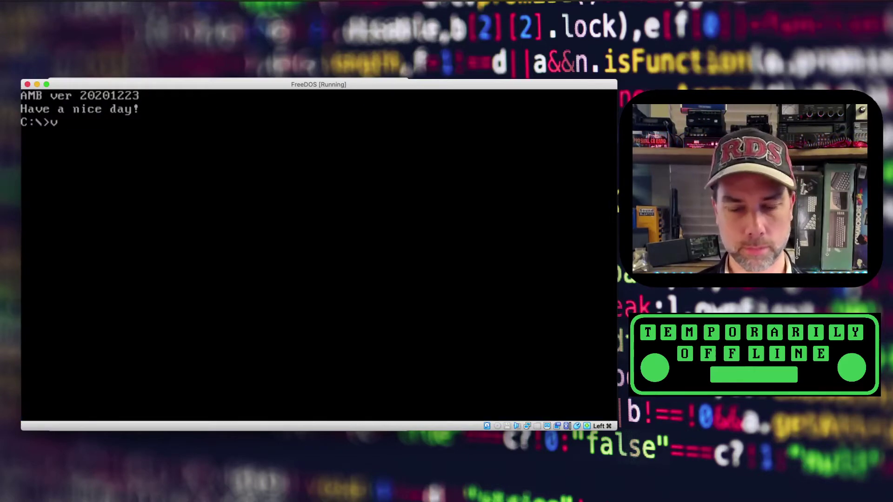
{"action": "key", "text": "Return"}
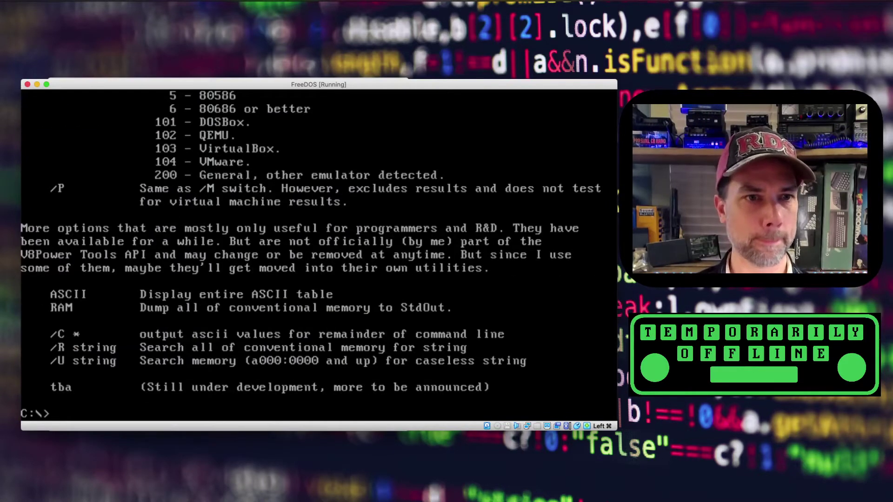
- Display vinfo's usage information one page at a time with vinfo /? | more
{"action": "type", "text": "vinfo /?"}
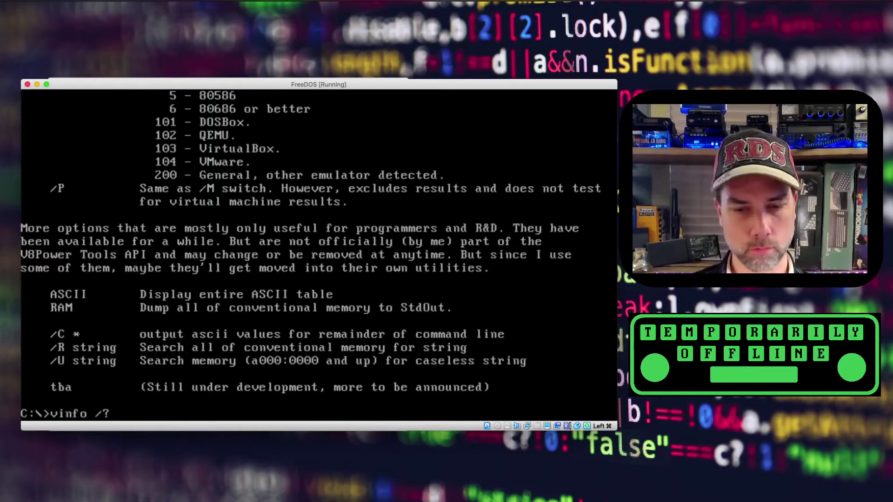
{"action": "type", "text": " | more"}
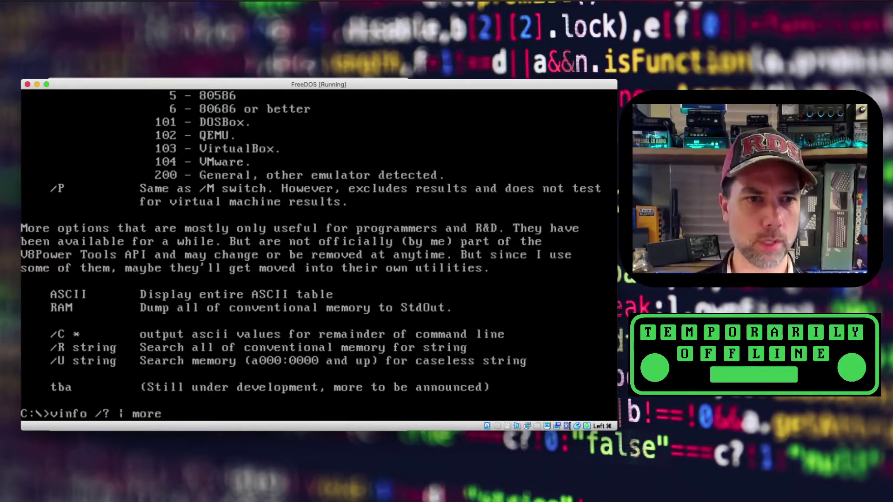
{"action": "key", "text": "Return"}
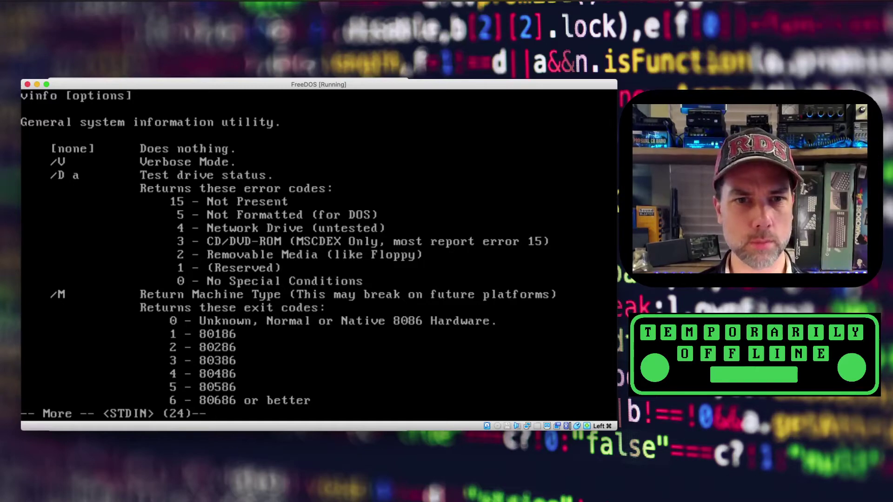
- Quit the paged output and run vinfo, first without options and again with the machine type option as vinfo /m
{"action": "type", "text": "qvinfo"}
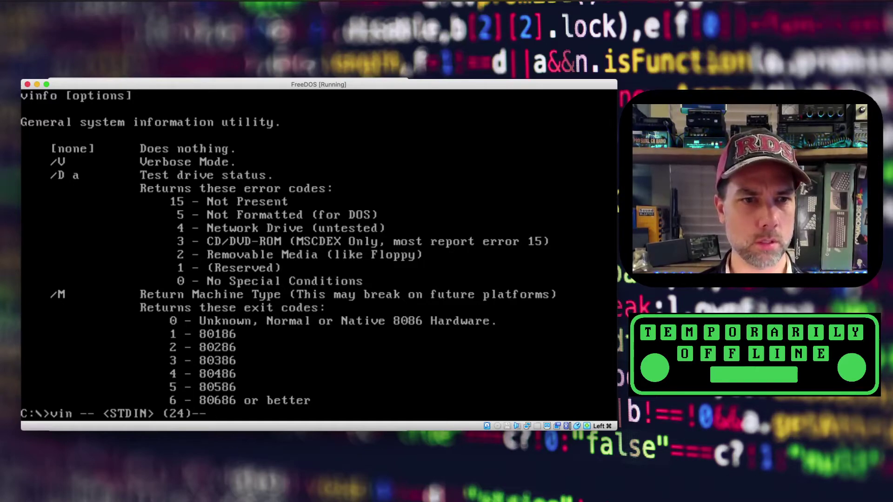
{"action": "key", "text": "Return"}
{"action": "type", "text": "vinfo"}
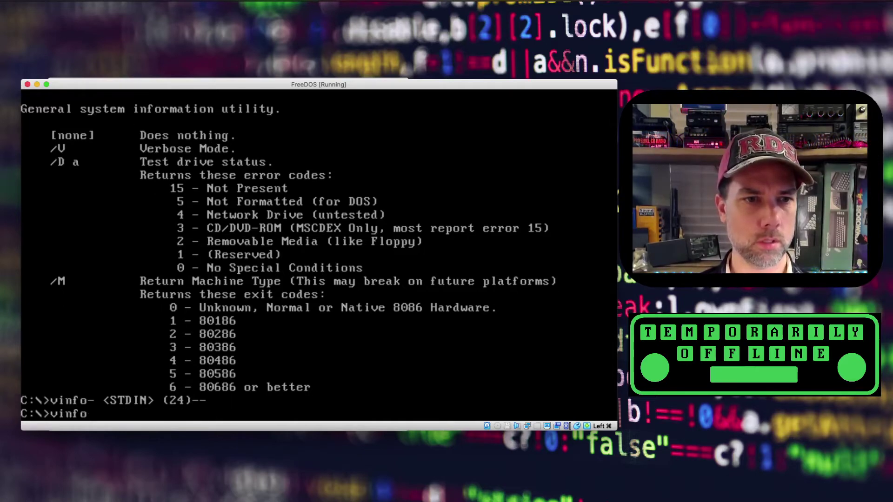
{"action": "key", "text": "Return"}
{"action": "type", "text": "vinfo /m"}
{"action": "key", "text": "Return"}
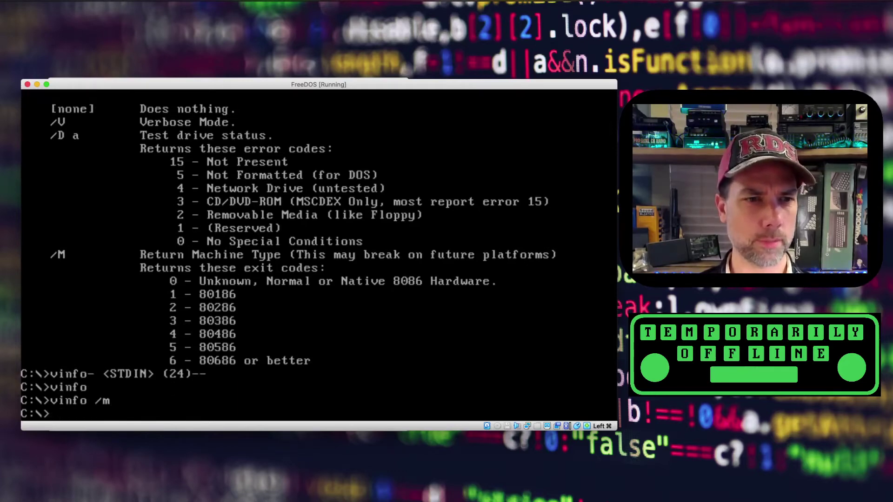
- Try to display vinfo's exit code with the commands env, echo $? and echo %?%
{"action": "type", "text": "env"}
{"action": "key", "text": "Return"}
{"action": "type", "text": "ec"}
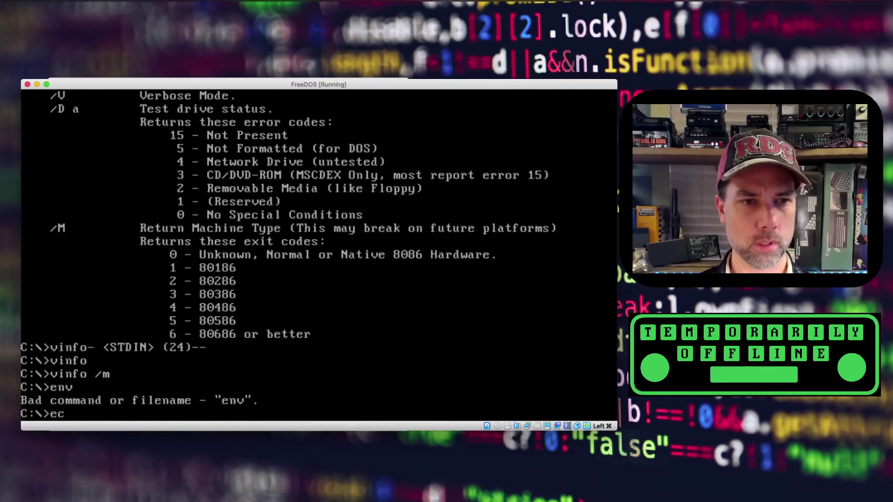
{"action": "type", "text": "ho $?"}
{"action": "key", "text": "Return"}
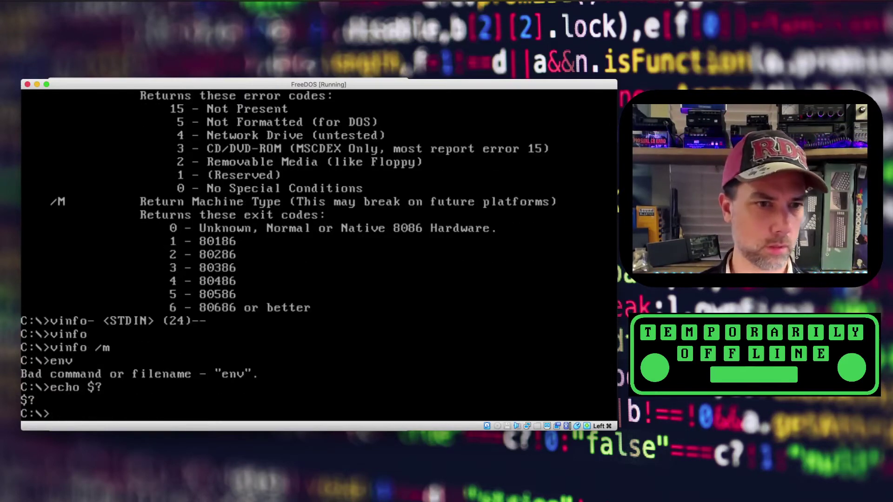
{"action": "type", "text": "echo %?%"}
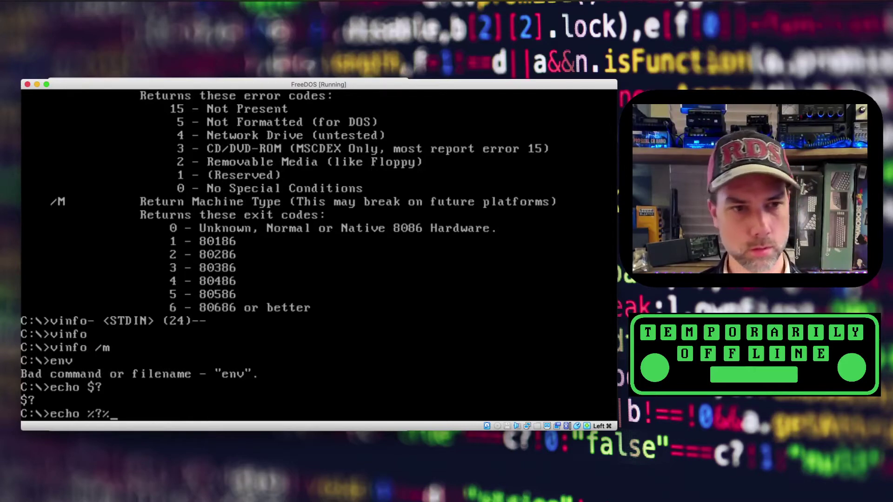
{"action": "key", "text": "Return"}
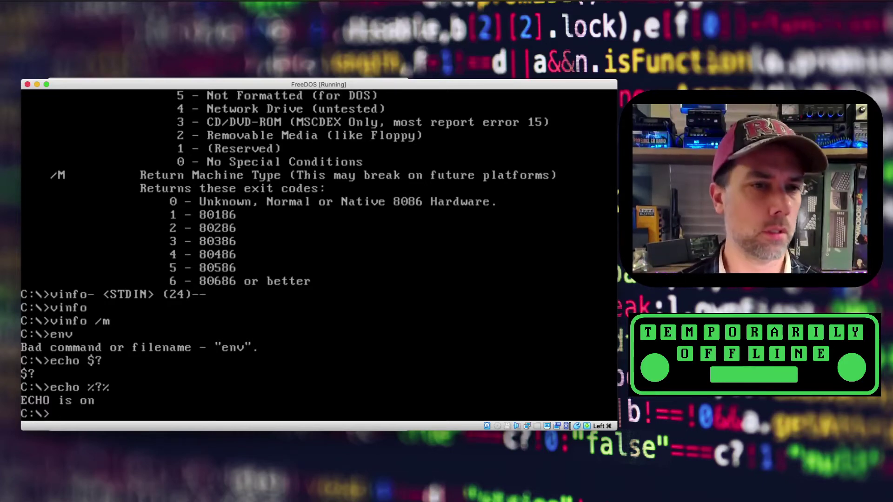
- Open fdauto.bat in the FreeDOS text editor and exit back to the prompt
{"action": "type", "text": "edit fd"}
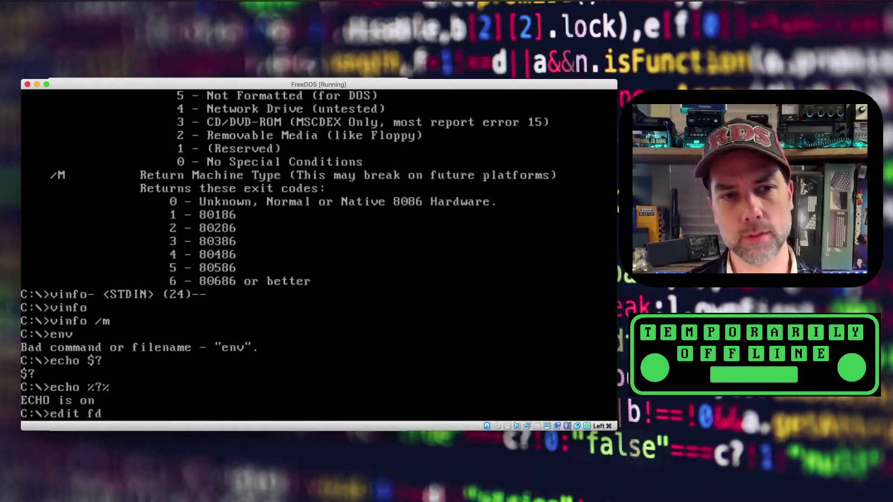
{"action": "type", "text": "auot."}
{"action": "key", "text": "BackSpace"}
{"action": "key", "text": "BackSpace"}
{"action": "key", "text": "BackSpace"}
{"action": "type", "text": "to."}
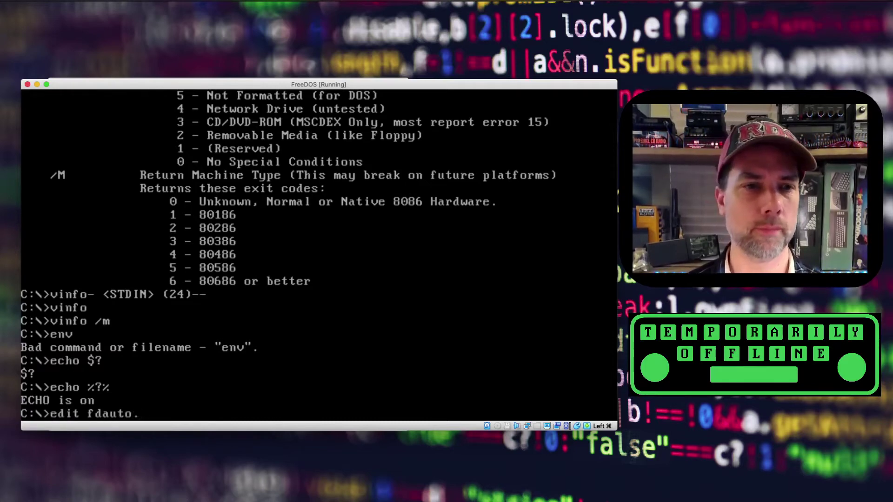
{"action": "type", "text": "bat"}
{"action": "key", "text": "Return"}
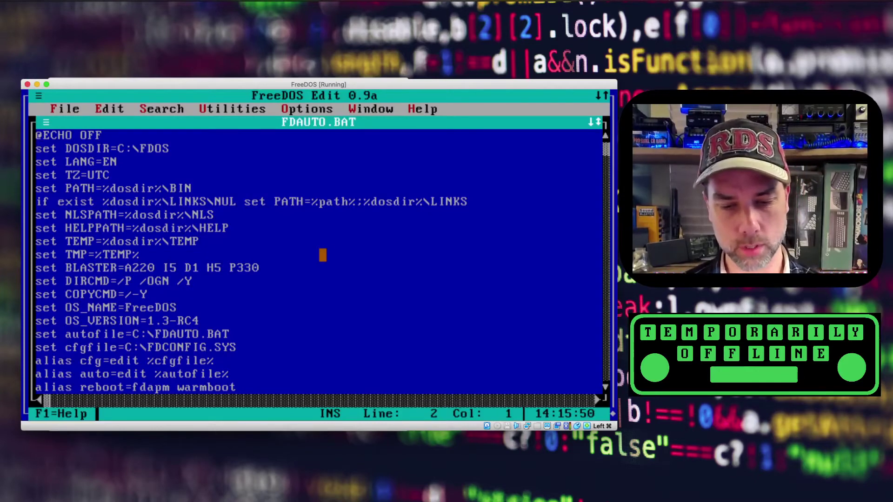
{"action": "key", "text": "alt+f"}
{"action": "type", "text": "x"}
- Reopen the startup batch file for editing by running its auto alias
{"action": "type", "text": "autro"}
{"action": "key", "text": "Return"}
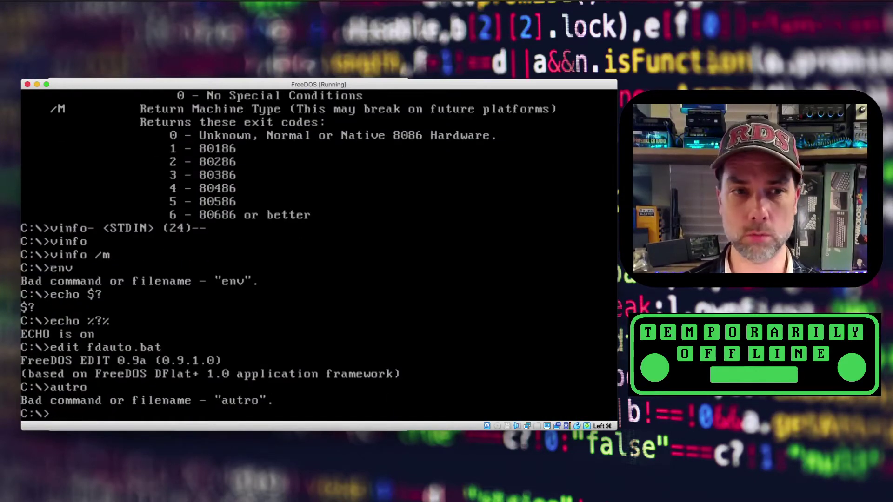
{"action": "type", "text": "auto"}
{"action": "key", "text": "Return"}
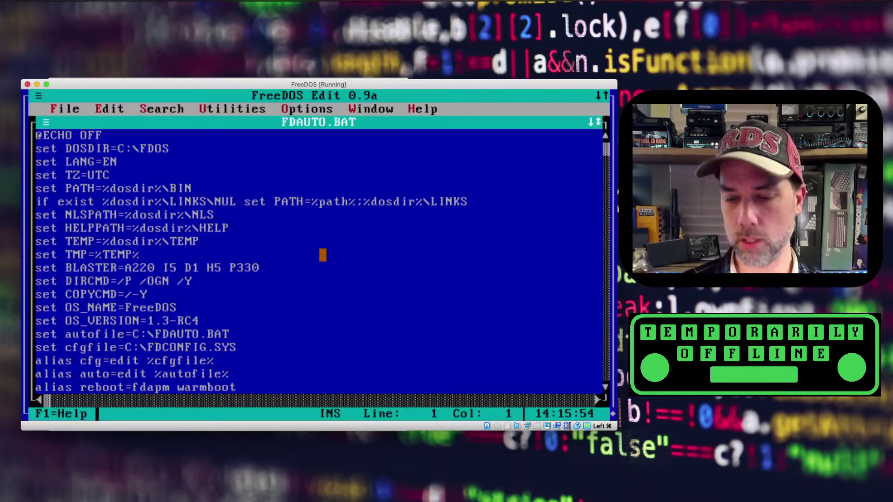
- Read FDAUTO.BAT from its environment settings and aliases through the vinfo /m check down to the Support386 section
{"action": "key", "text": "Down"}
{"action": "key", "text": "Down"}
{"action": "key", "text": "Down"}
{"action": "key", "text": "Down"}
{"action": "key", "text": "Down"}
{"action": "key", "text": "Down"}
{"action": "key", "text": "Down"}
{"action": "key", "text": "Down"}
{"action": "key", "text": "Down"}
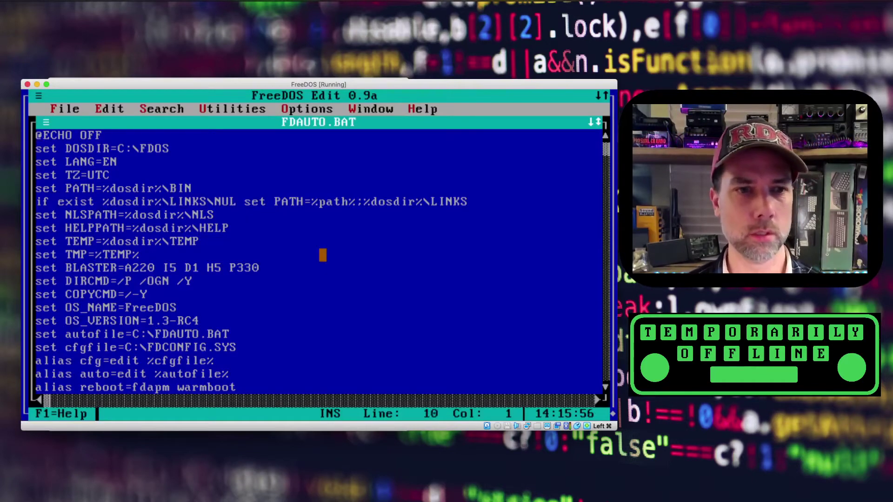
{"action": "key", "text": "Down"}
{"action": "key", "text": "Down"}
{"action": "key", "text": "Down"}
{"action": "key", "text": "Down"}
{"action": "key", "text": "Down"}
{"action": "key", "text": "Down"}
{"action": "key", "text": "Down"}
{"action": "key", "text": "Down"}
{"action": "key", "text": "Down"}
{"action": "key", "text": "Down"}
{"action": "key", "text": "Down"}
{"action": "key", "text": "Down"}
{"action": "key", "text": "Down"}
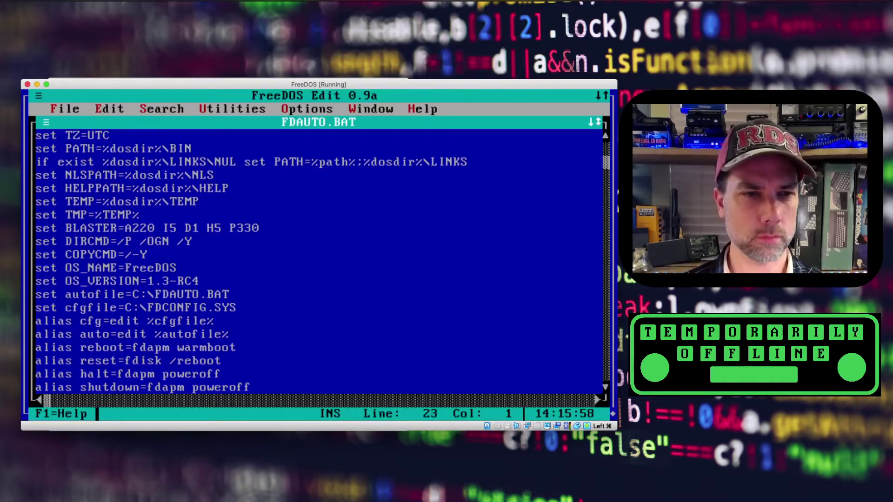
{"action": "key", "text": "Down"}
{"action": "key", "text": "Down"}
{"action": "key", "text": "Down"}
{"action": "key", "text": "Down"}
{"action": "key", "text": "Down"}
{"action": "key", "text": "Down"}
{"action": "key", "text": "Down"}
{"action": "key", "text": "Down"}
{"action": "key", "text": "Down"}
{"action": "key", "text": "Down"}
{"action": "key", "text": "Down"}
{"action": "key", "text": "Down"}
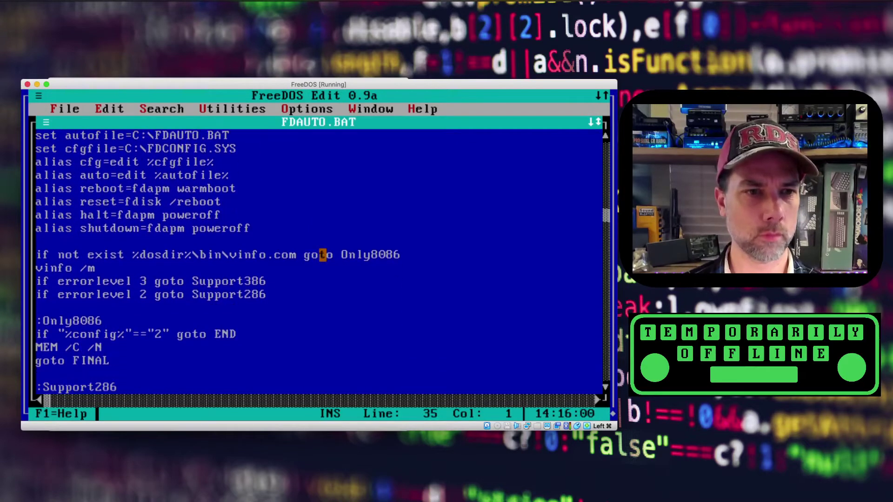
{"action": "key", "text": "Down"}
{"action": "key", "text": "Down"}
{"action": "key", "text": "Down"}
{"action": "key", "text": "Down"}
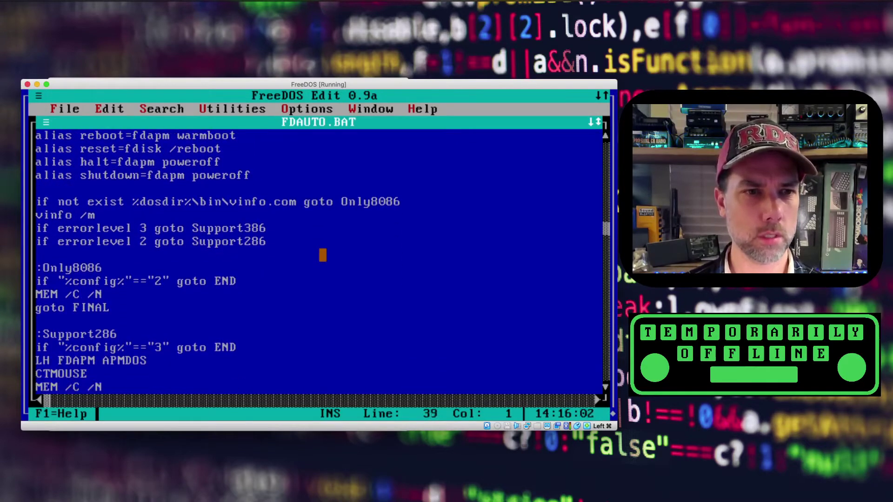
{"action": "key", "text": "Down"}
{"action": "key", "text": "Down"}
{"action": "key", "text": "Down"}
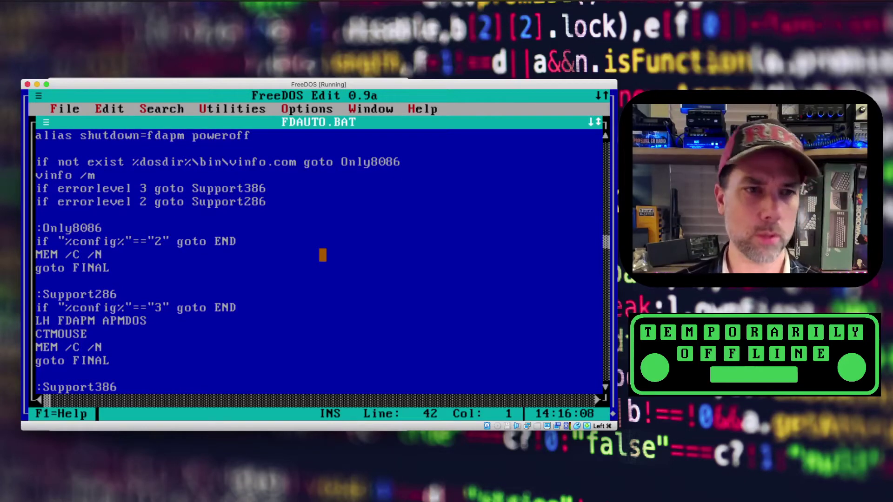
{"action": "key", "text": "Down"}
{"action": "key", "text": "Down"}
{"action": "key", "text": "Down"}
{"action": "key", "text": "Down"}
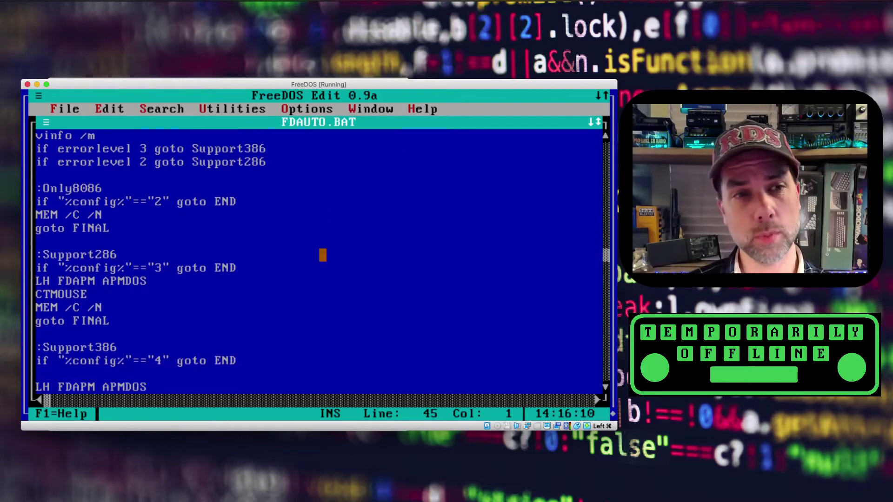
{"action": "key", "text": "Down"}
{"action": "key", "text": "Down"}
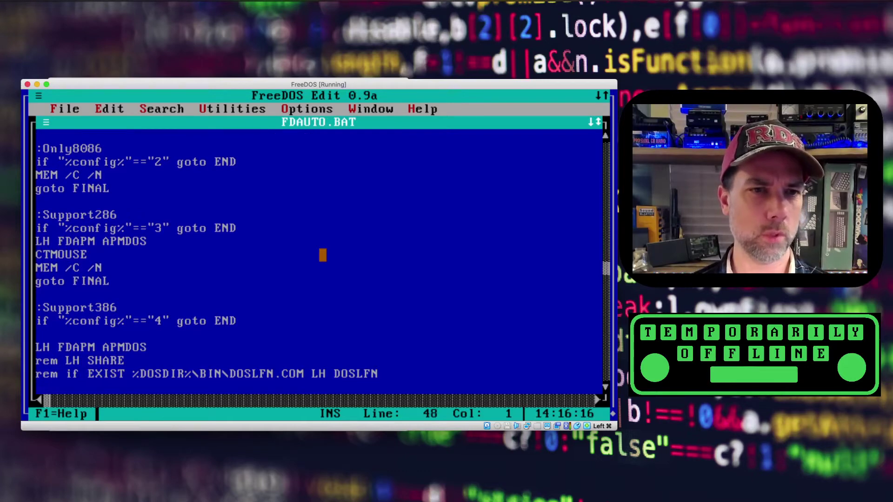
{"action": "key", "text": "Down"}
- Go back up through FDAUTO.BAT to review the aliases and the environment settings at the start of the file
{"action": "key", "text": "Up"}
{"action": "key", "text": "Up"}
{"action": "key", "text": "Up"}
{"action": "key", "text": "Up"}
{"action": "key", "text": "Up"}
{"action": "key", "text": "Up"}
{"action": "key", "text": "Up"}
{"action": "key", "text": "Up"}
{"action": "key", "text": "Up"}
{"action": "key", "text": "Up"}
{"action": "key", "text": "Up"}
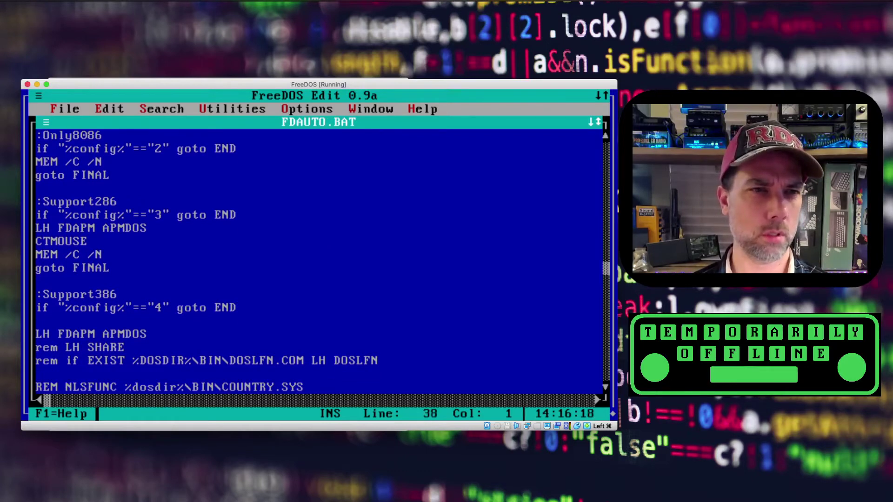
{"action": "key", "text": "Up"}
{"action": "key", "text": "Up"}
{"action": "key", "text": "Up"}
{"action": "key", "text": "Up"}
{"action": "key", "text": "Up"}
{"action": "key", "text": "Up"}
{"action": "key", "text": "Up"}
{"action": "key", "text": "Up"}
{"action": "key", "text": "Up"}
{"action": "key", "text": "Up"}
{"action": "key", "text": "Up"}
{"action": "key", "text": "Up"}
{"action": "key", "text": "Up"}
{"action": "key", "text": "Up"}
{"action": "key", "text": "Up"}
{"action": "key", "text": "Up"}
{"action": "key", "text": "Up"}
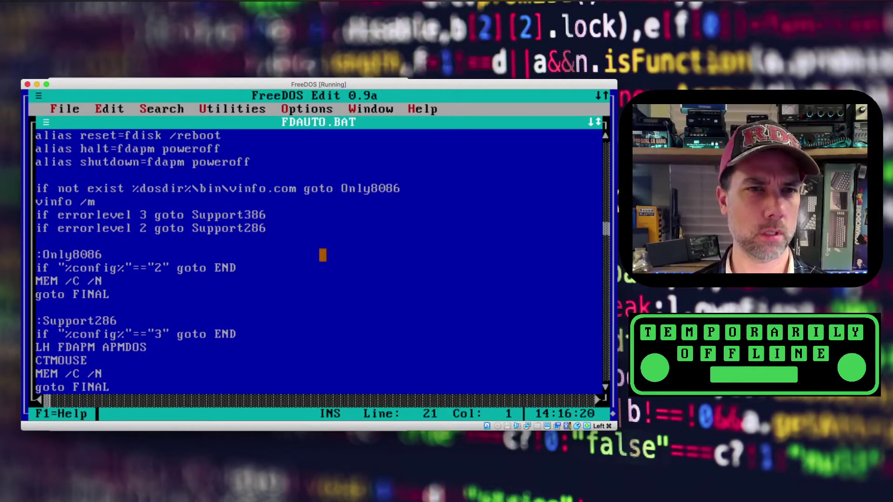
{"action": "key", "text": "Up"}
{"action": "key", "text": "Up"}
{"action": "key", "text": "Up"}
{"action": "key", "text": "Up"}
{"action": "key", "text": "Up"}
{"action": "key", "text": "Up"}
{"action": "key", "text": "Up"}
{"action": "key", "text": "Up"}
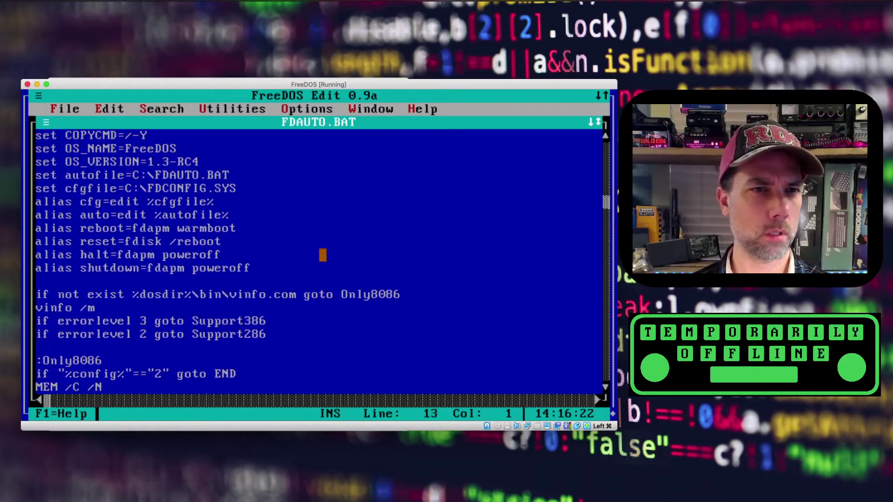
{"action": "key", "text": "Up"}
{"action": "key", "text": "Up"}
{"action": "key", "text": "Up"}
{"action": "key", "text": "Up"}
{"action": "key", "text": "Up"}
{"action": "key", "text": "Up"}
{"action": "key", "text": "Up"}
{"action": "key", "text": "Up"}
{"action": "key", "text": "Up"}
{"action": "key", "text": "Up"}
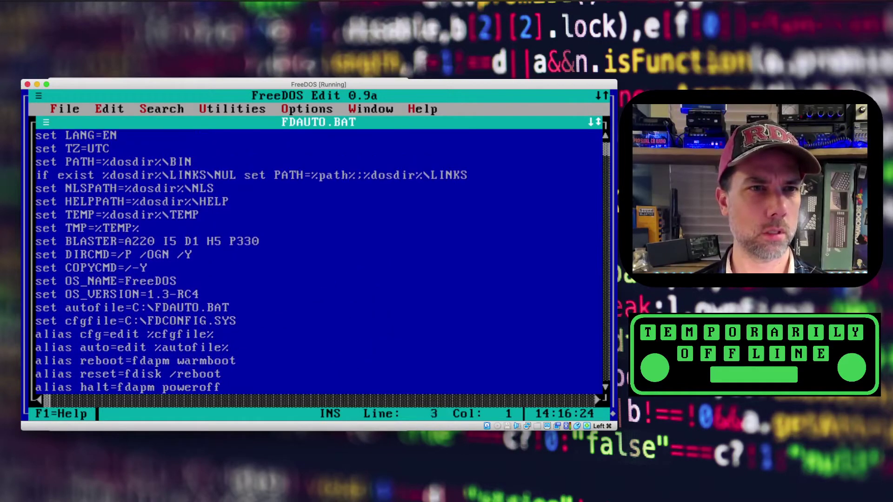
{"action": "key", "text": "Up"}
{"action": "key", "text": "Up"}
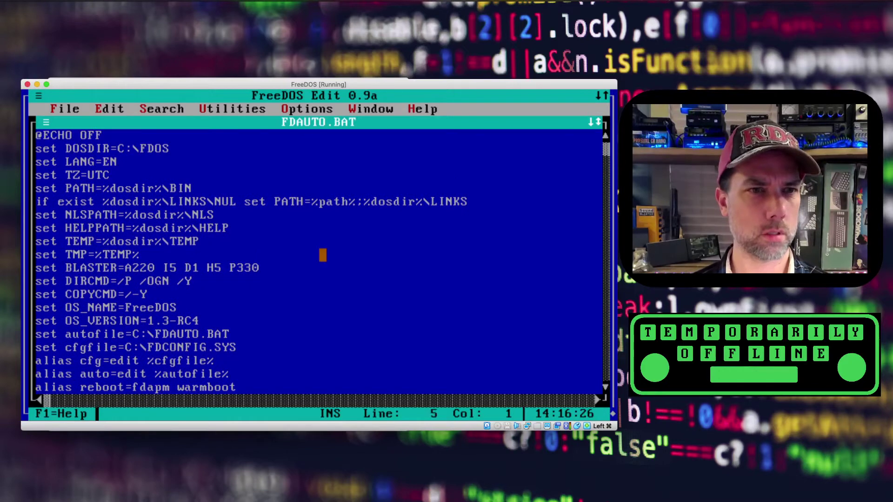
- Read FDAUTO.BAT from the environment settings through the aliases to the vinfo /m processor check
{"action": "key", "text": "Down"}
{"action": "key", "text": "Down"}
{"action": "key", "text": "Down"}
{"action": "key", "text": "Down"}
{"action": "key", "text": "Down"}
{"action": "key", "text": "Down"}
{"action": "key", "text": "Down"}
{"action": "key", "text": "Down"}
{"action": "key", "text": "Down"}
{"action": "key", "text": "Down"}
{"action": "key", "text": "Down"}
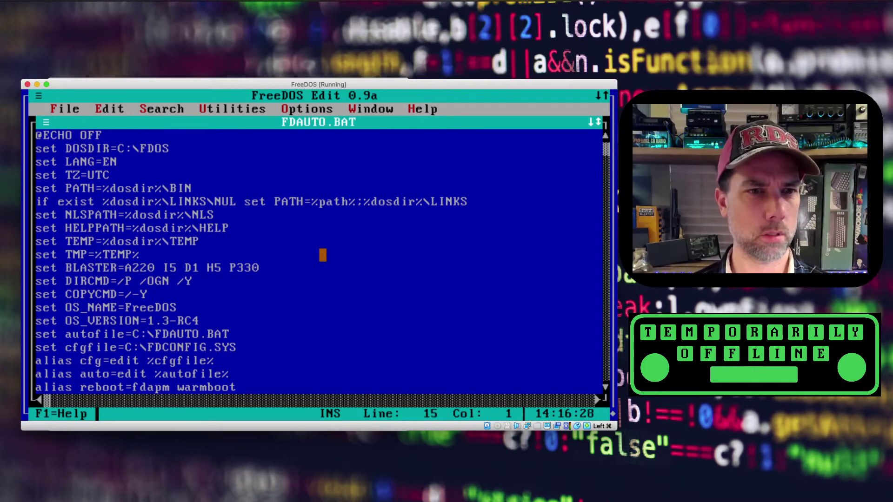
{"action": "key", "text": "Down"}
{"action": "key", "text": "Down"}
{"action": "key", "text": "Down"}
{"action": "key", "text": "Down"}
{"action": "key", "text": "Down"}
{"action": "key", "text": "Down"}
{"action": "key", "text": "Down"}
{"action": "key", "text": "Down"}
{"action": "key", "text": "Down"}
{"action": "key", "text": "Down"}
{"action": "key", "text": "Down"}
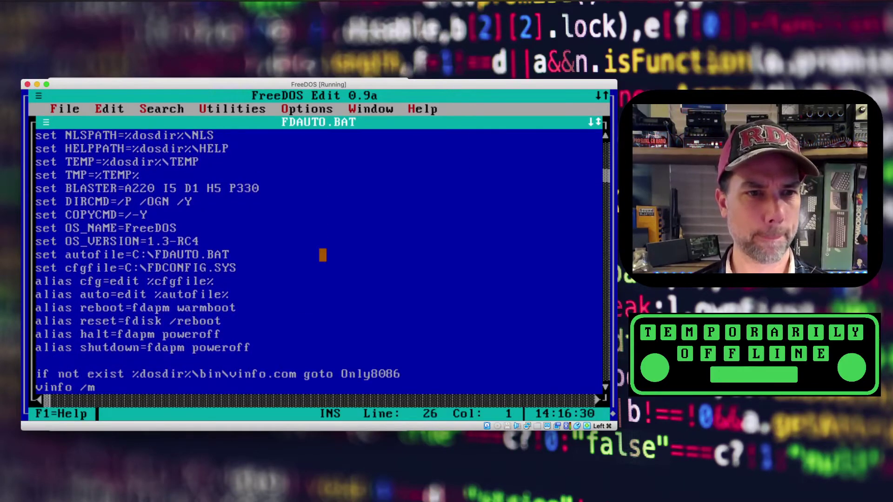
{"action": "key", "text": "Down"}
{"action": "key", "text": "Down"}
{"action": "key", "text": "Down"}
{"action": "key", "text": "Down"}
{"action": "key", "text": "Down"}
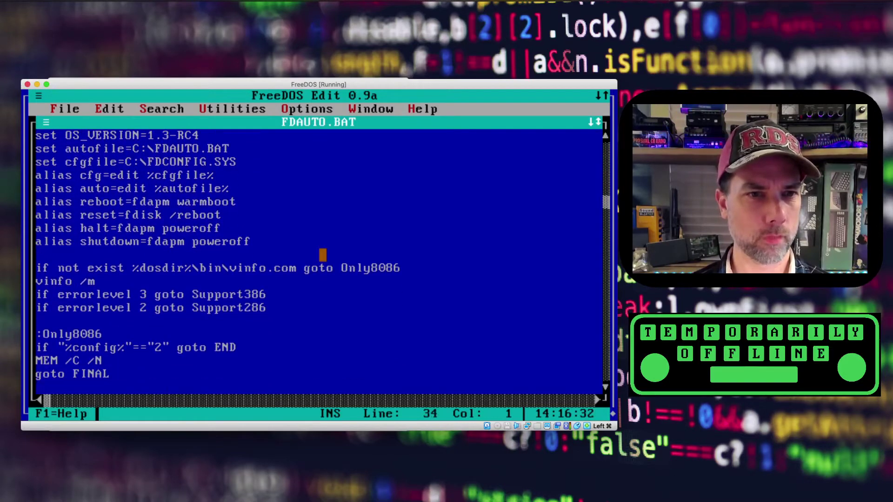
{"action": "key", "text": "Down"}
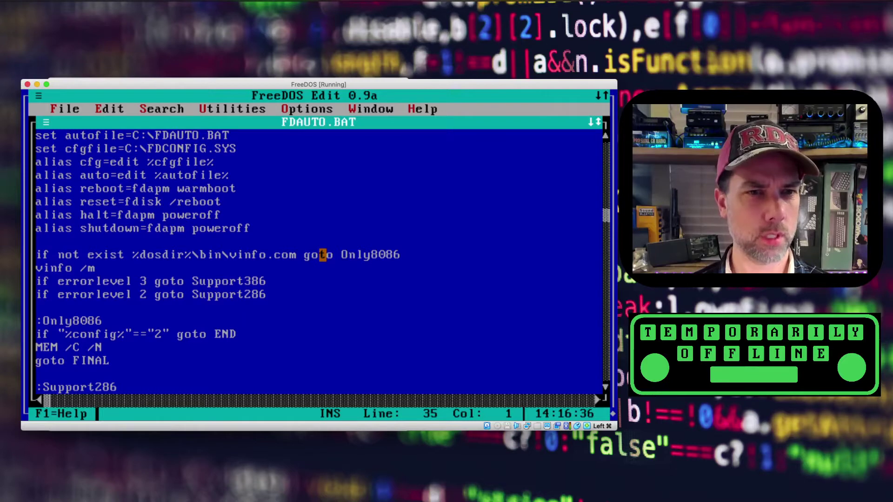
- Read the Only8086, Support286 and Support386 sections of FDAUTO.BAT down to the commented-out country and keyboard lines
{"action": "key", "text": "Down"}
{"action": "key", "text": "Down"}
{"action": "key", "text": "Down"}
{"action": "key", "text": "Down"}
{"action": "key", "text": "Down"}
{"action": "key", "text": "Down"}
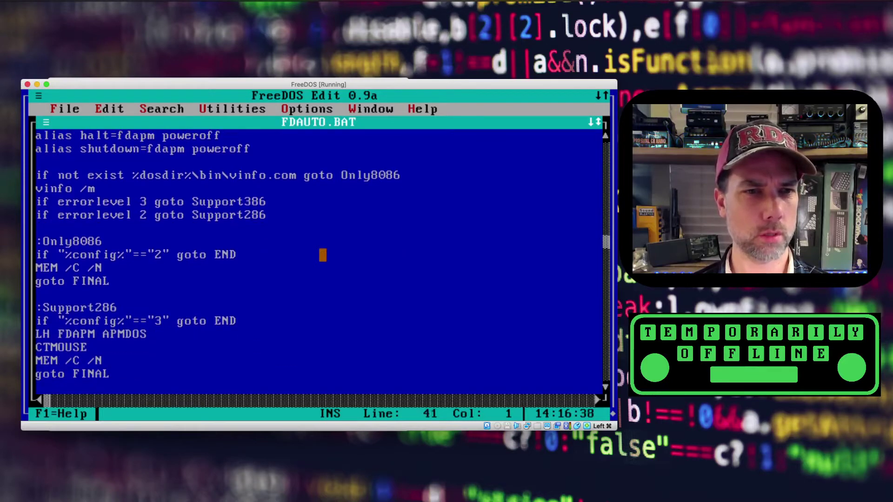
{"action": "key", "text": "Down"}
{"action": "key", "text": "Down"}
{"action": "key", "text": "Down"}
{"action": "key", "text": "Down"}
{"action": "key", "text": "Down"}
{"action": "key", "text": "Down"}
{"action": "key", "text": "Down"}
{"action": "key", "text": "Down"}
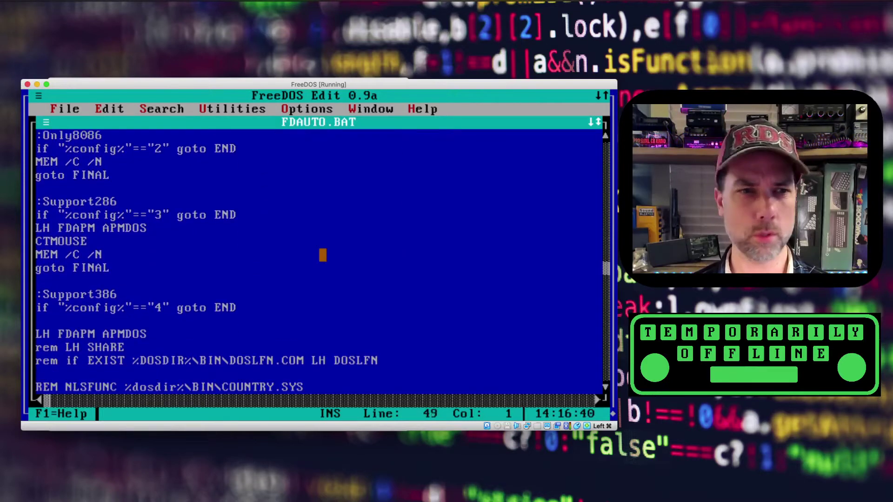
{"action": "key", "text": "Down"}
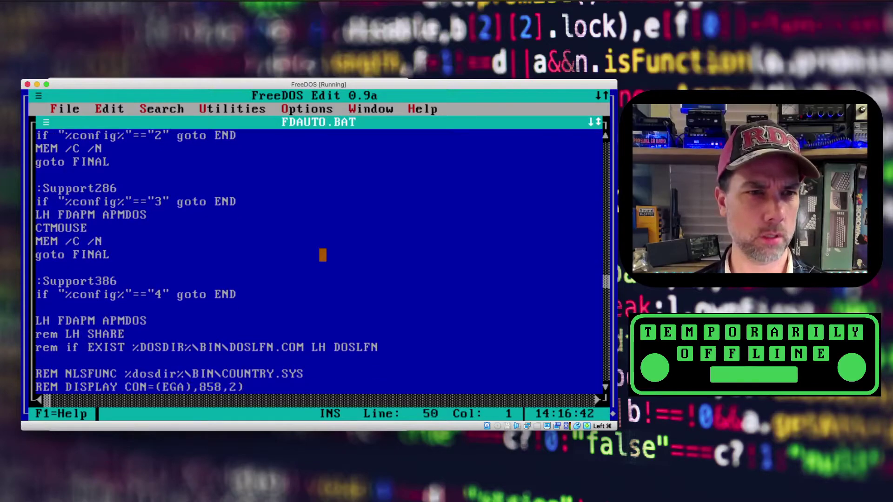
{"action": "key", "text": "Down"}
{"action": "key", "text": "Down"}
{"action": "key", "text": "Down"}
{"action": "key", "text": "Down"}
{"action": "key", "text": "Down"}
{"action": "key", "text": "Down"}
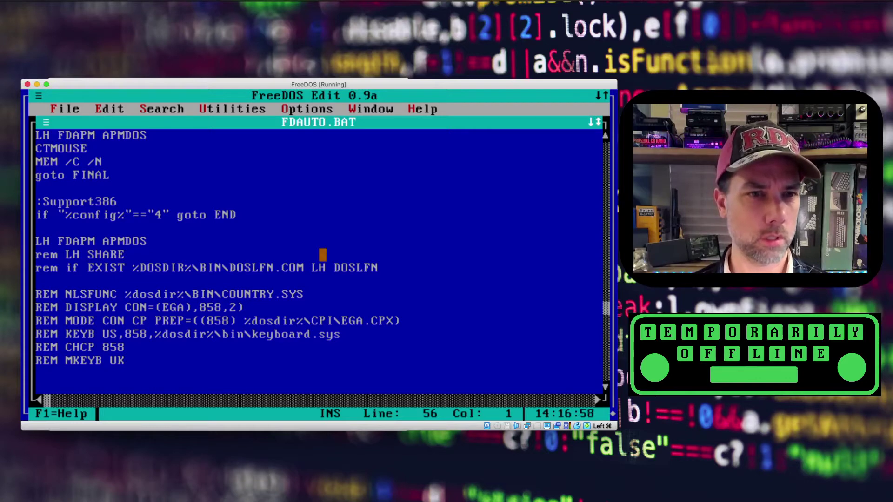
- Examine the CTMOUSE line and the SHSUCDX and DEVLOAD CD-ROM driver lines in FDAUTO.BAT
{"action": "key", "text": "Down"}
{"action": "key", "text": "Down"}
{"action": "key", "text": "Down"}
{"action": "key", "text": "Down"}
{"action": "key", "text": "Down"}
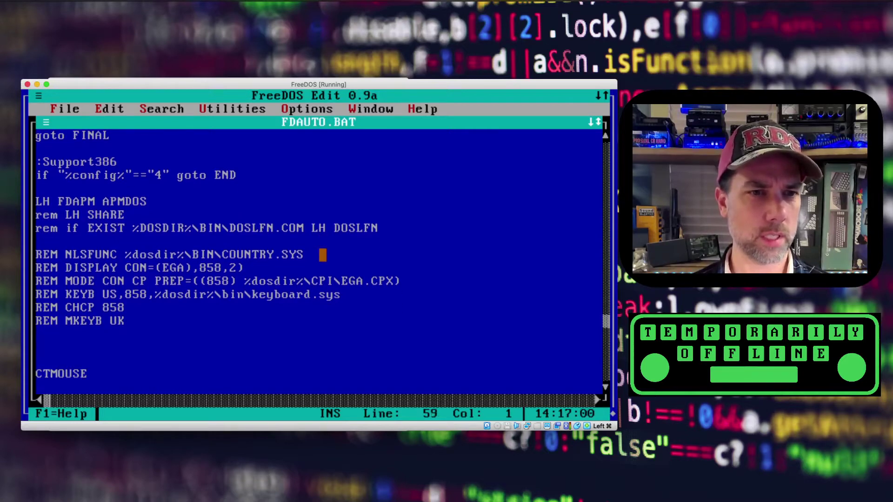
{"action": "key", "text": "Down"}
{"action": "key", "text": "Down"}
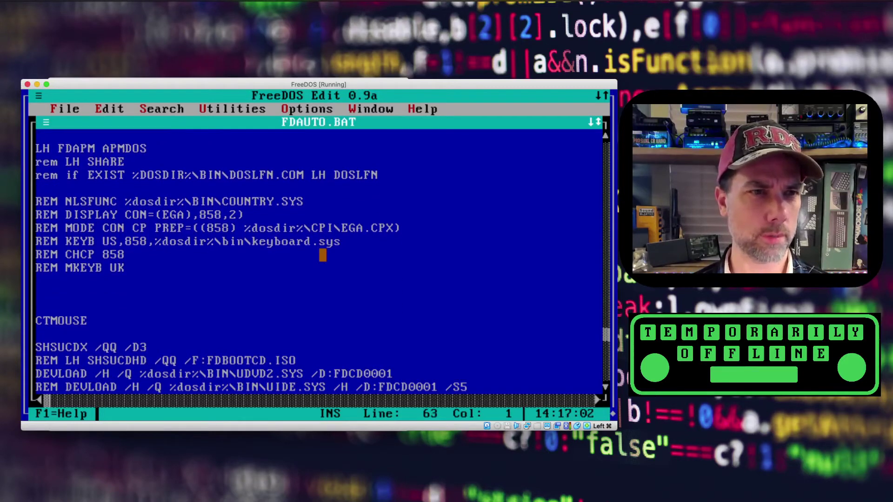
{"action": "key", "text": "Down"}
{"action": "key", "text": "Down"}
{"action": "key", "text": "Down"}
{"action": "key", "text": "Down"}
{"action": "key", "text": "Down"}
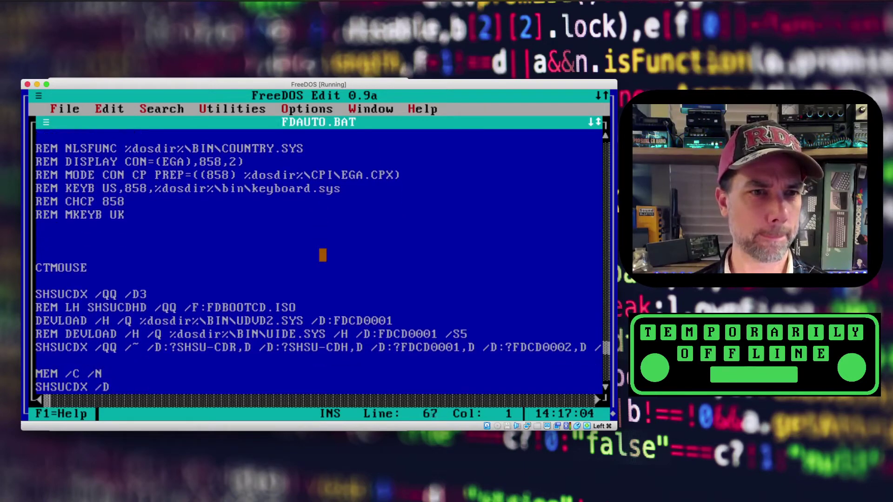
{"action": "key", "text": "Down"}
{"action": "key", "text": "Down"}
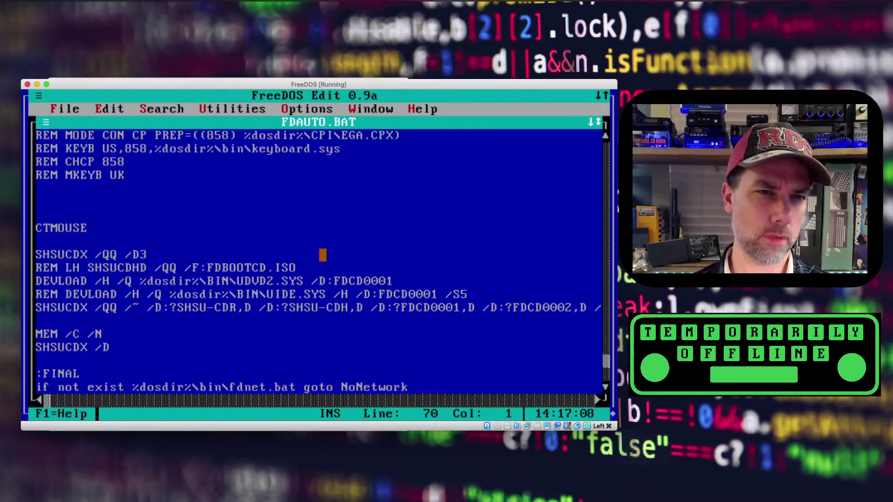
- Read the FINAL and NoNetwork sections of FDAUTO.BAT through the welcome.bat call to the END label
{"action": "key", "text": "Down"}
{"action": "key", "text": "Down"}
{"action": "key", "text": "Down"}
{"action": "key", "text": "Down"}
{"action": "key", "text": "Down"}
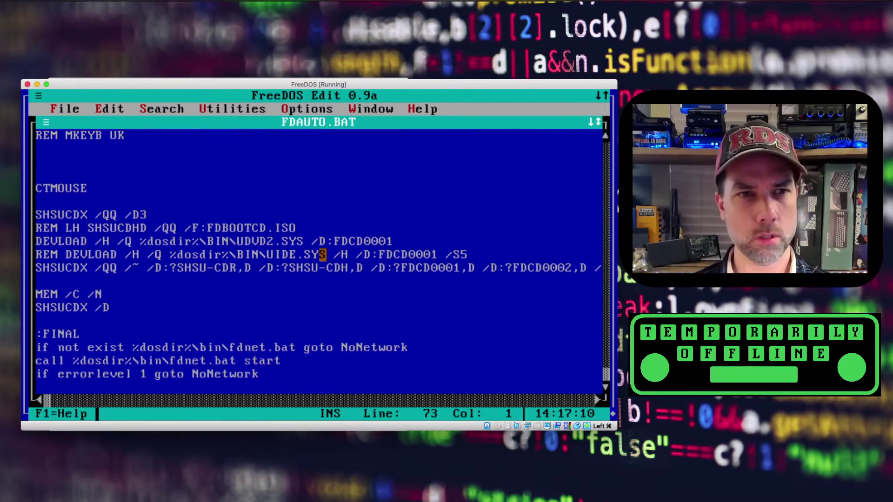
{"action": "key", "text": "Down"}
{"action": "key", "text": "Down"}
{"action": "key", "text": "Down"}
{"action": "key", "text": "Down"}
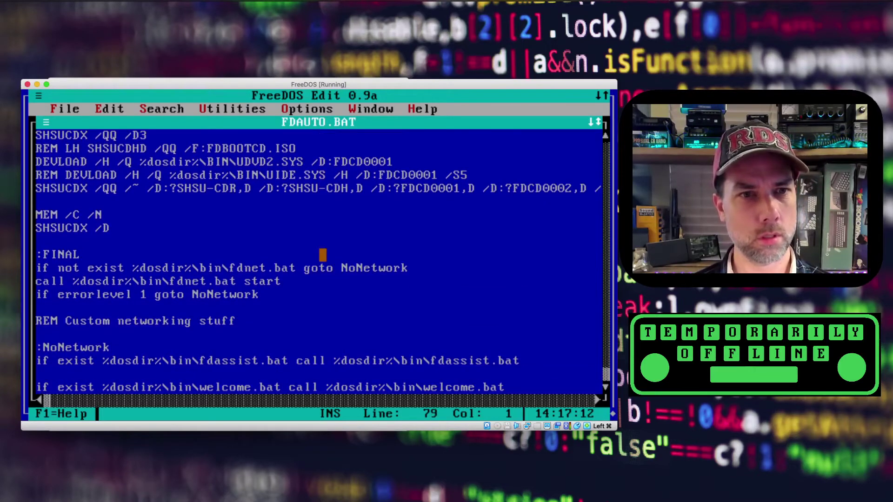
{"action": "key", "text": "Down"}
{"action": "key", "text": "Down"}
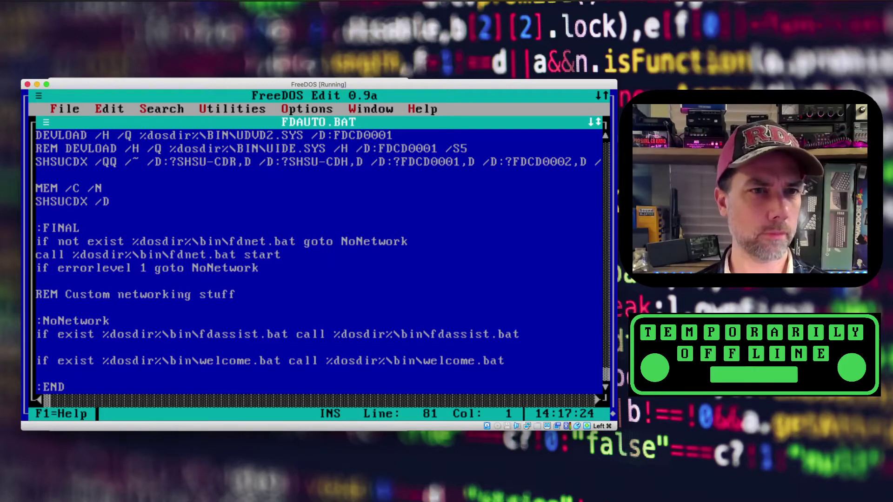
{"action": "key", "text": "Up"}
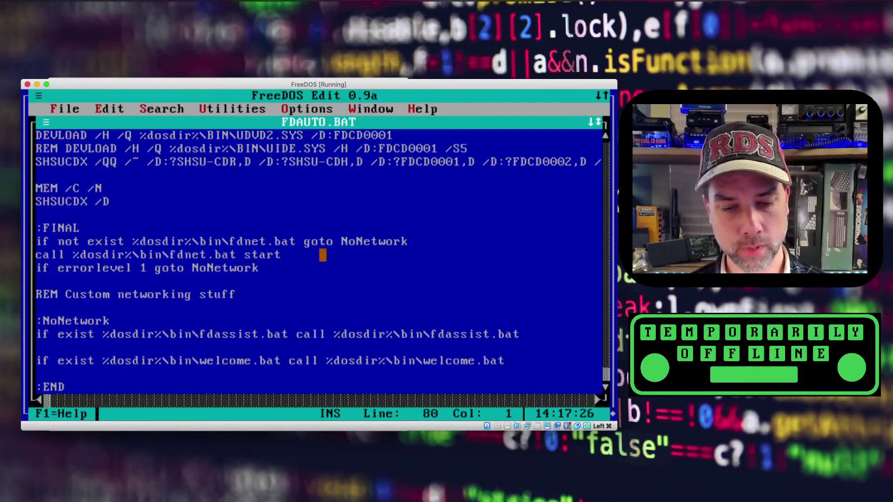
- Exit the text editor and list the defined command aliases at the prompt
{"action": "key", "text": "alt+f"}
{"action": "type", "text": "x"}
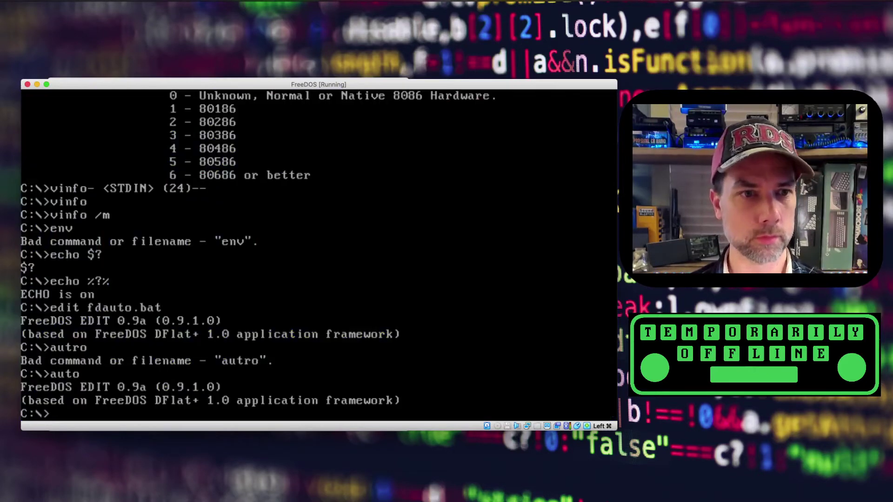
{"action": "type", "text": "alias"}
{"action": "key", "text": "Return"}
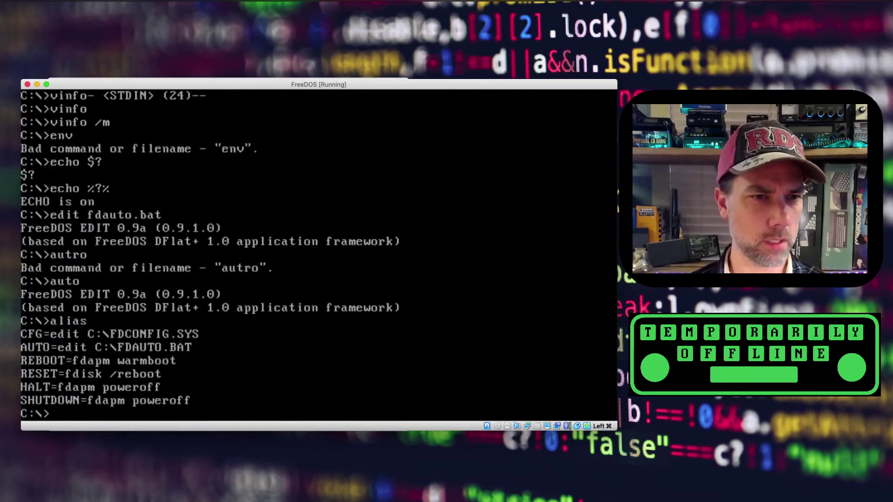
- Open FDCONFIG.SYS by running its cfg alias and look through it to the shell lines at the end
{"action": "type", "text": "cfg"}
{"action": "key", "text": "Return"}
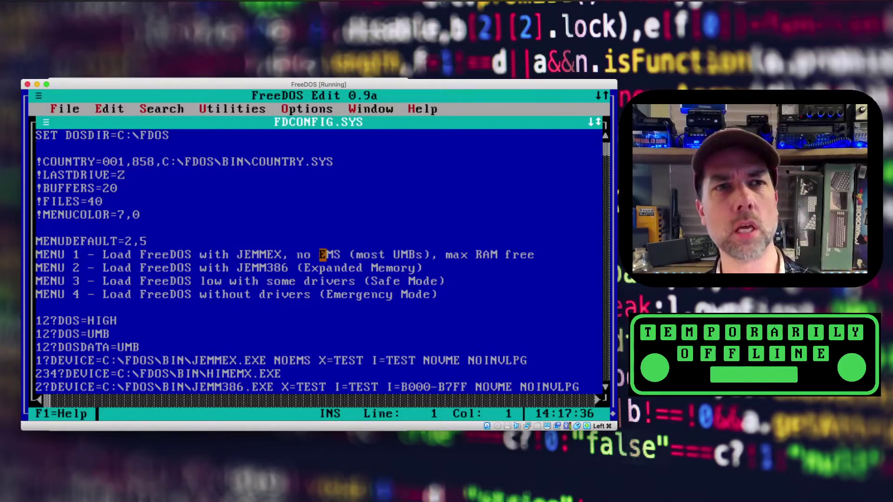
{"action": "key", "text": "Down"}
{"action": "key", "text": "Down"}
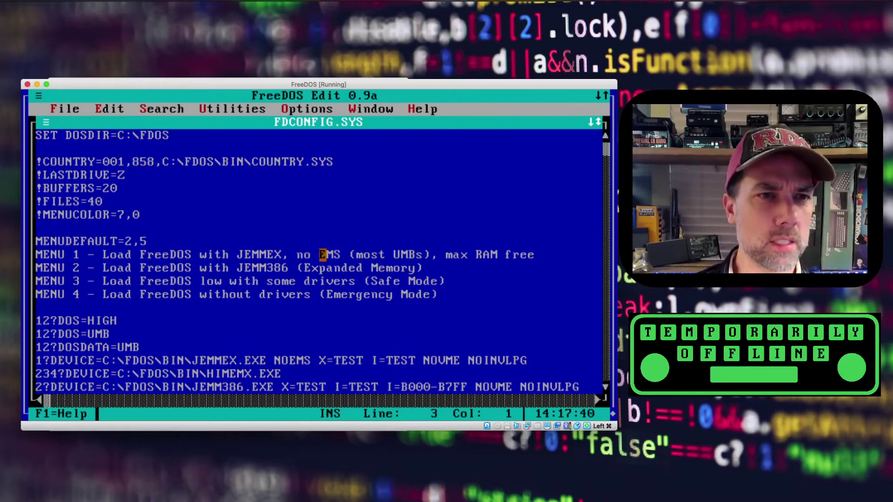
{"action": "key", "text": "Down"}
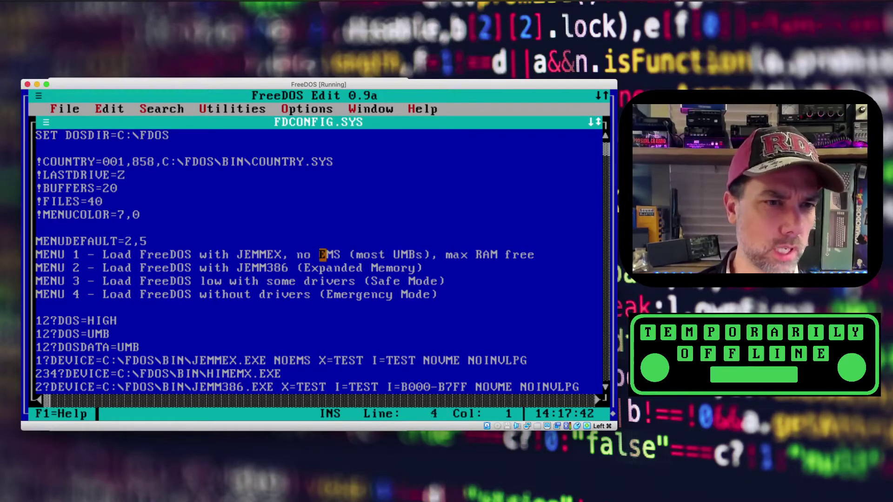
{"action": "key", "text": "Down"}
{"action": "key", "text": "Down"}
{"action": "key", "text": "Down"}
{"action": "key", "text": "Down"}
{"action": "key", "text": "Down"}
{"action": "key", "text": "Down"}
{"action": "key", "text": "Down"}
{"action": "key", "text": "Down"}
{"action": "key", "text": "Down"}
{"action": "key", "text": "Down"}
{"action": "key", "text": "Down"}
{"action": "key", "text": "Down"}
{"action": "key", "text": "Down"}
{"action": "key", "text": "Down"}
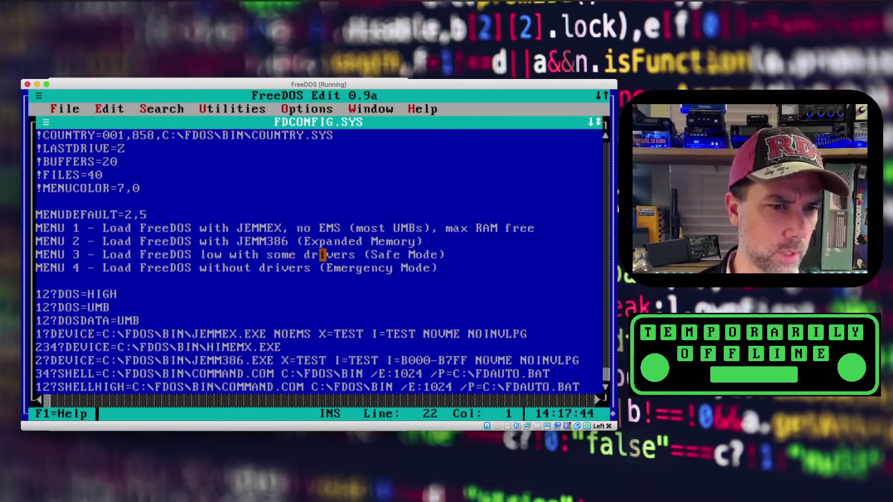
- Go back up through FDCONFIG.SYS to the SET DOSDIR line at the start
{"action": "key", "text": "Up"}
{"action": "key", "text": "Up"}
{"action": "key", "text": "Up"}
{"action": "key", "text": "Up"}
{"action": "key", "text": "Up"}
{"action": "key", "text": "Up"}
{"action": "key", "text": "Up"}
{"action": "key", "text": "Up"}
{"action": "key", "text": "Up"}
{"action": "key", "text": "Up"}
{"action": "key", "text": "Up"}
{"action": "key", "text": "Up"}
{"action": "key", "text": "Up"}
{"action": "key", "text": "Up"}
{"action": "key", "text": "Up"}
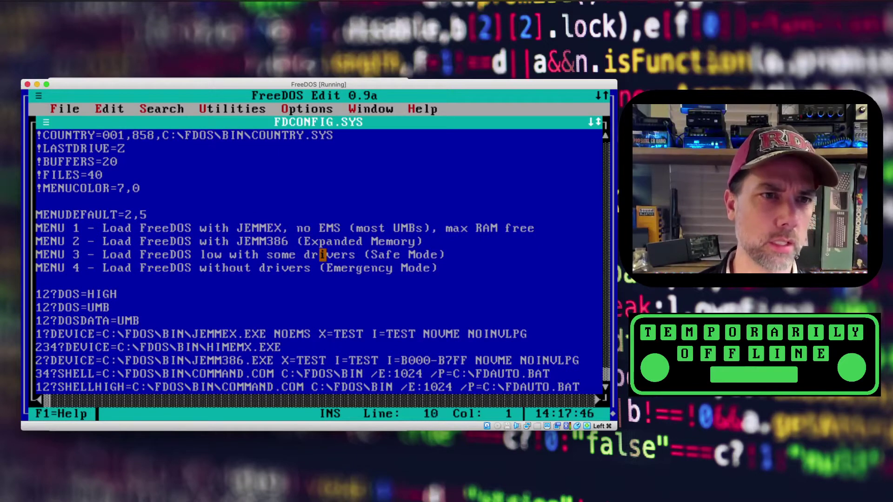
{"action": "key", "text": "Up"}
{"action": "key", "text": "Up"}
{"action": "key", "text": "Up"}
{"action": "key", "text": "Up"}
{"action": "key", "text": "Up"}
{"action": "key", "text": "Up"}
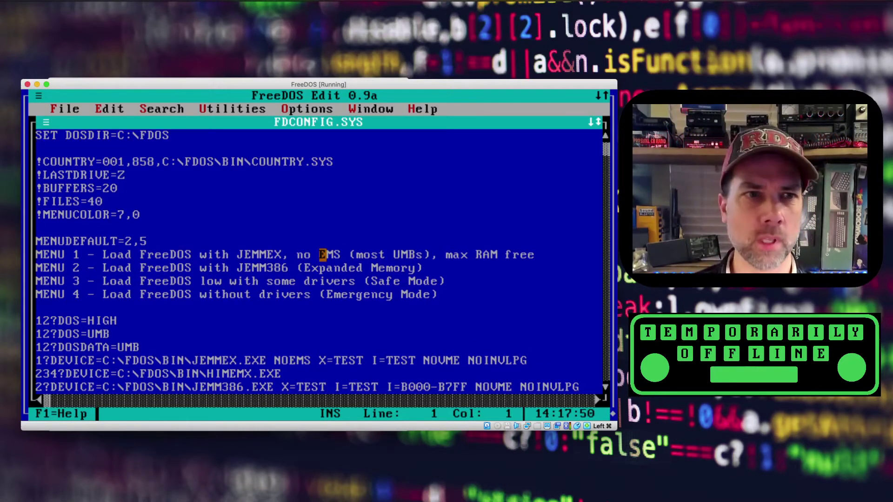
- Examine the COUNTRY, LASTDRIVE, BUFFERS, FILES and MENUCOLOR settings and the four boot menu entries in FDCONFIG.SYS
{"action": "key", "text": "Down"}
{"action": "key", "text": "Down"}
{"action": "key", "text": "Down"}
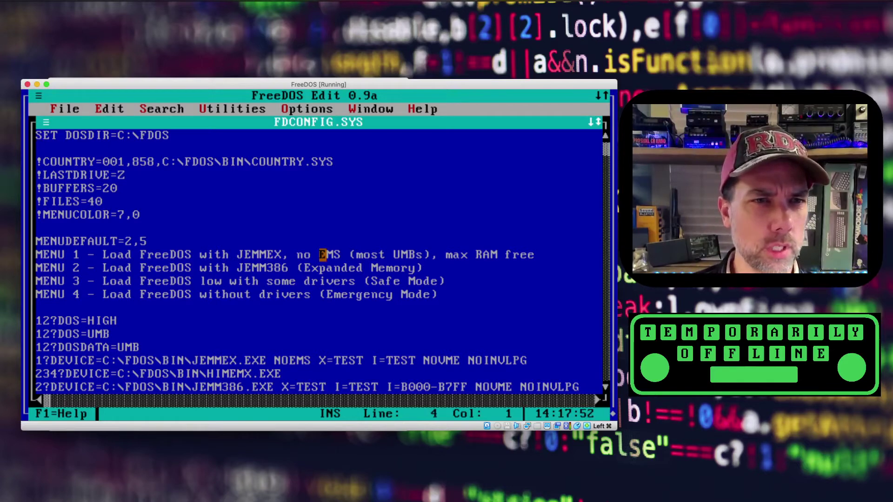
{"action": "key", "text": "Down"}
{"action": "key", "text": "Down"}
{"action": "key", "text": "Down"}
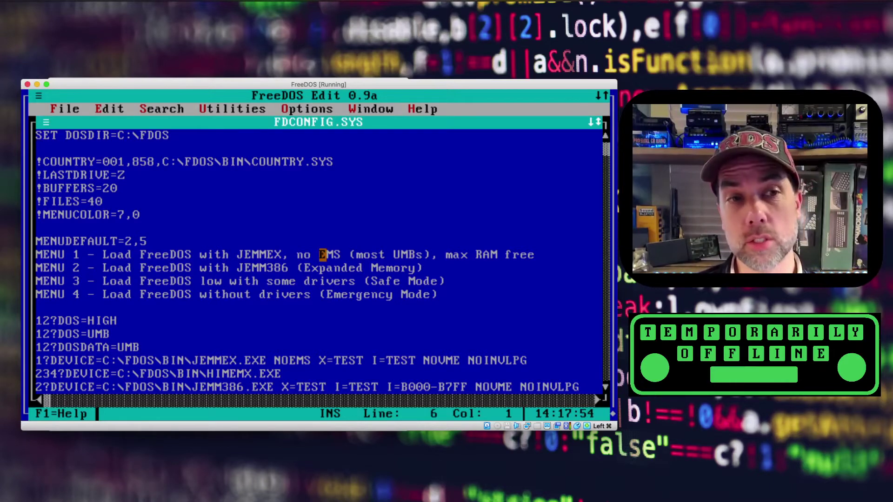
{"action": "key", "text": "Down"}
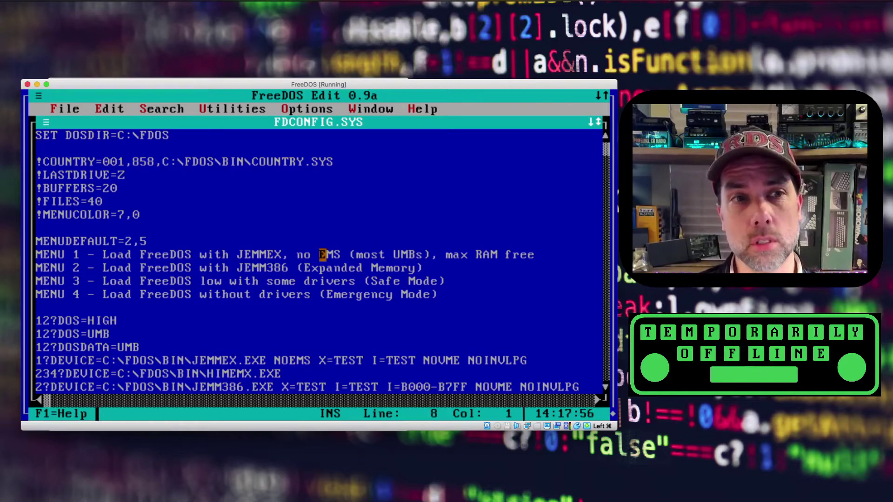
{"action": "key", "text": "Down"}
{"action": "key", "text": "Down"}
{"action": "key", "text": "Down"}
{"action": "key", "text": "Down"}
{"action": "key", "text": "Down"}
{"action": "key", "text": "Down"}
{"action": "key", "text": "Down"}
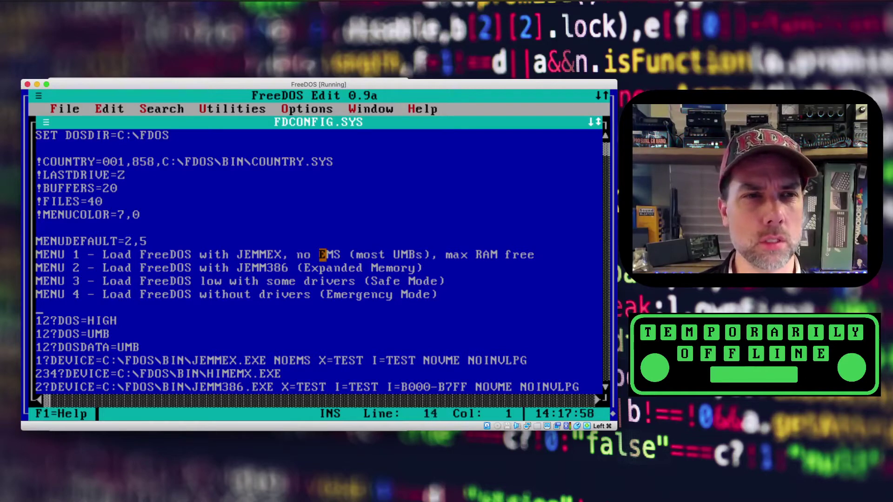
- Read the menu-numbered DOS, DEVICE and SHELL lines down to the end of FDCONFIG.SYS
{"action": "key", "text": "Down"}
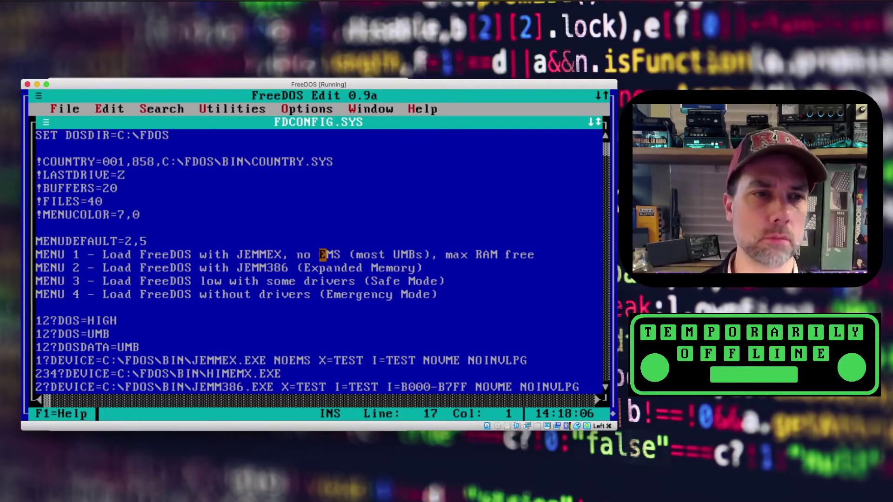
{"action": "key", "text": "Down"}
{"action": "key", "text": "Down"}
{"action": "key", "text": "Down"}
{"action": "key", "text": "Down"}
{"action": "key", "text": "Down"}
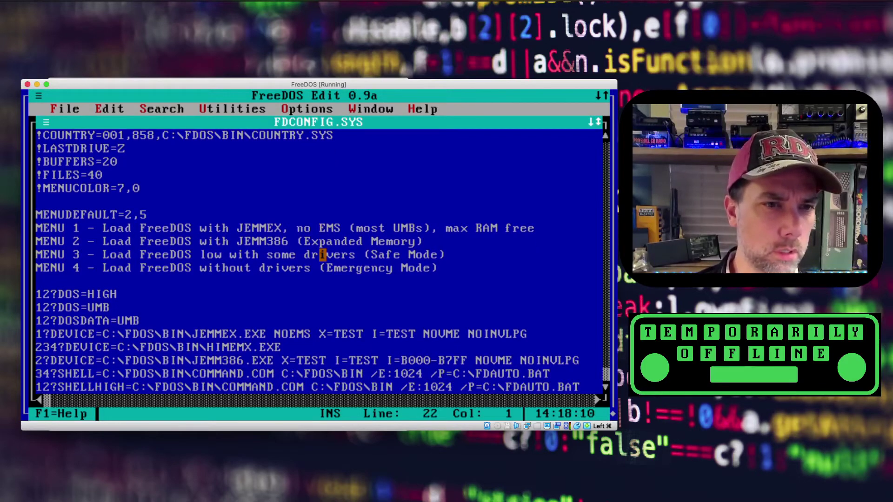
- Compare the JEMMEX, HIMEMX and JEMM386 device lines with the boot menu numbers that prefix them
{"action": "key", "text": "Up"}
{"action": "key", "text": "Up"}
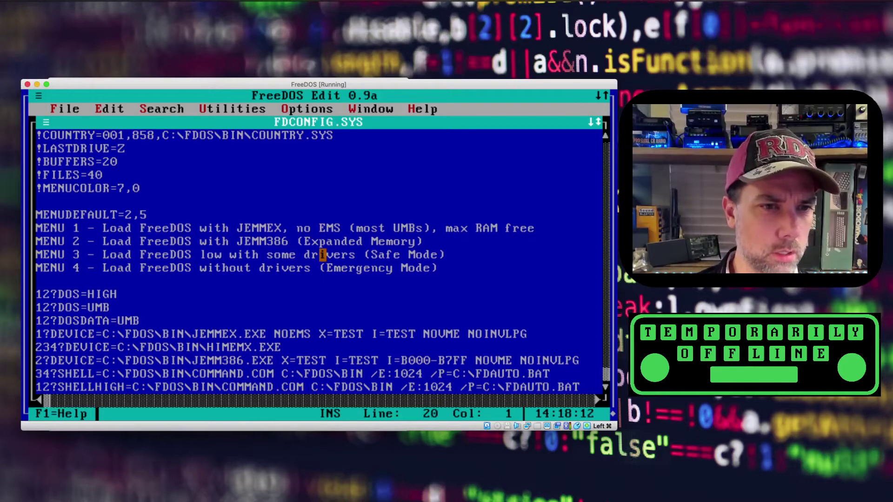
{"action": "key", "text": "Up"}
{"action": "key", "text": "Up"}
{"action": "key", "text": "Up"}
{"action": "key", "text": "Down"}
{"action": "key", "text": "Down"}
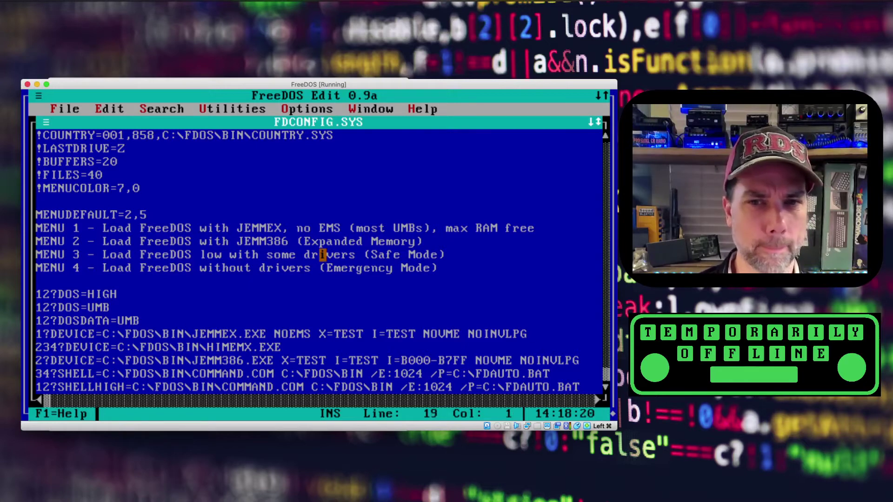
{"action": "key", "text": "Down"}
{"action": "key", "text": "Down"}
{"action": "key", "text": "Up"}
{"action": "key", "text": "Up"}
{"action": "key", "text": "Up"}
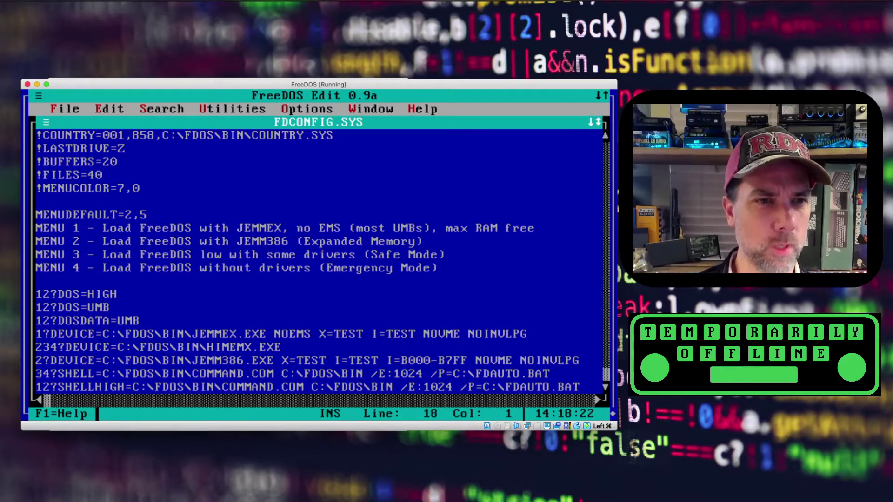
{"action": "key", "text": "Down"}
{"action": "key", "text": "Down"}
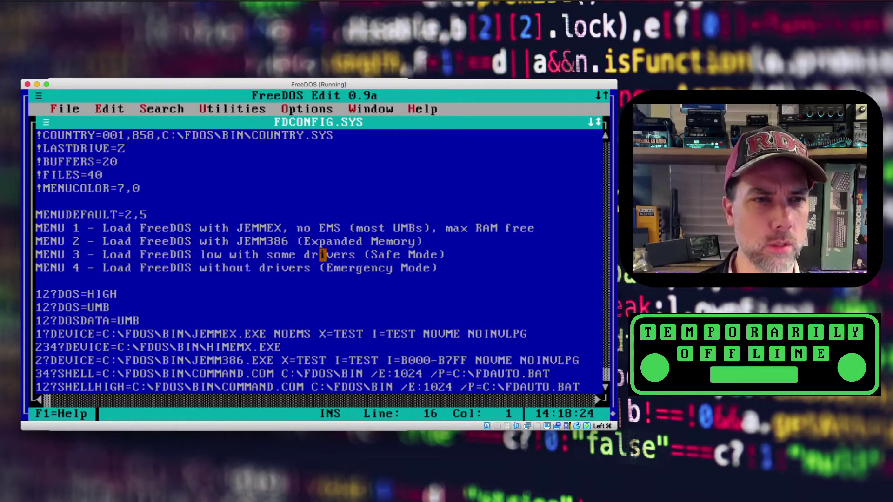
{"action": "key", "text": "Down"}
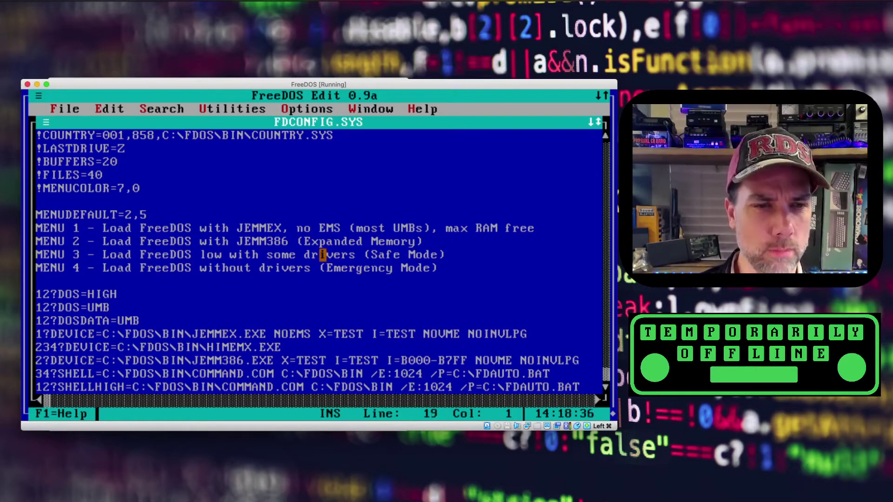
- Read along the menu 1 and 2 SHELLHIGH line in FDCONFIG.SYS to its /P=C:\FDAUTO.BAT parameter
{"action": "key", "text": "Down"}
{"action": "key", "text": "Down"}
{"action": "key", "text": "Down"}
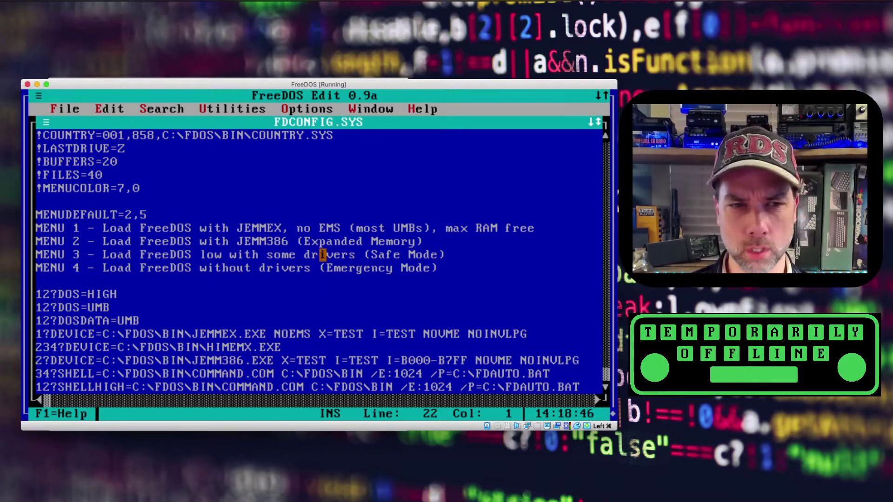
{"action": "key", "text": "Right"}
{"action": "key", "text": "Right"}
{"action": "key", "text": "Right"}
{"action": "key", "text": "Right"}
{"action": "key", "text": "Right"}
{"action": "key", "text": "Right"}
{"action": "key", "text": "Right"}
{"action": "key", "text": "Right"}
{"action": "key", "text": "Right"}
{"action": "key", "text": "Right"}
{"action": "key", "text": "Right"}
{"action": "key", "text": "Right"}
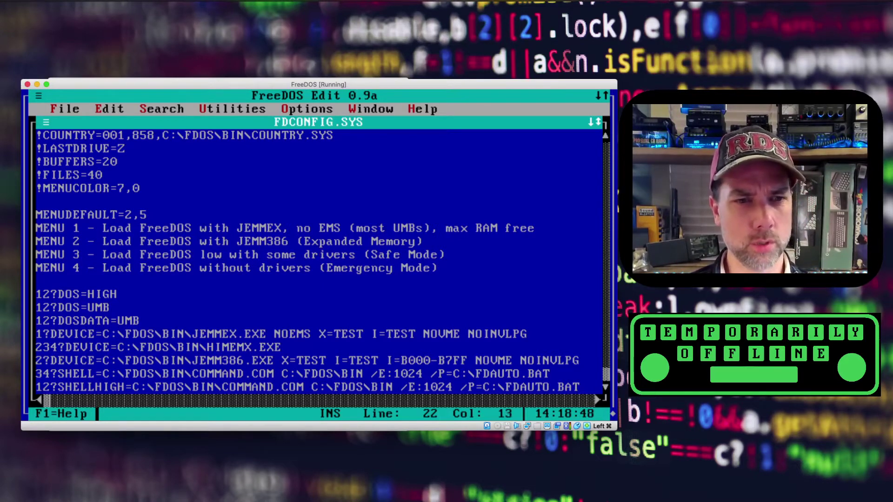
{"action": "key", "text": "Right"}
{"action": "key", "text": "Right"}
{"action": "key", "text": "Right"}
{"action": "key", "text": "Right"}
{"action": "key", "text": "Right"}
{"action": "key", "text": "Right"}
{"action": "key", "text": "Right"}
{"action": "key", "text": "Right"}
{"action": "key", "text": "Right"}
{"action": "key", "text": "Right"}
{"action": "key", "text": "Right"}
{"action": "key", "text": "Right"}
{"action": "key", "text": "Right"}
{"action": "key", "text": "Right"}
{"action": "key", "text": "Right"}
{"action": "key", "text": "Right"}
{"action": "key", "text": "Right"}
{"action": "key", "text": "Right"}
{"action": "key", "text": "Right"}
{"action": "key", "text": "Right"}
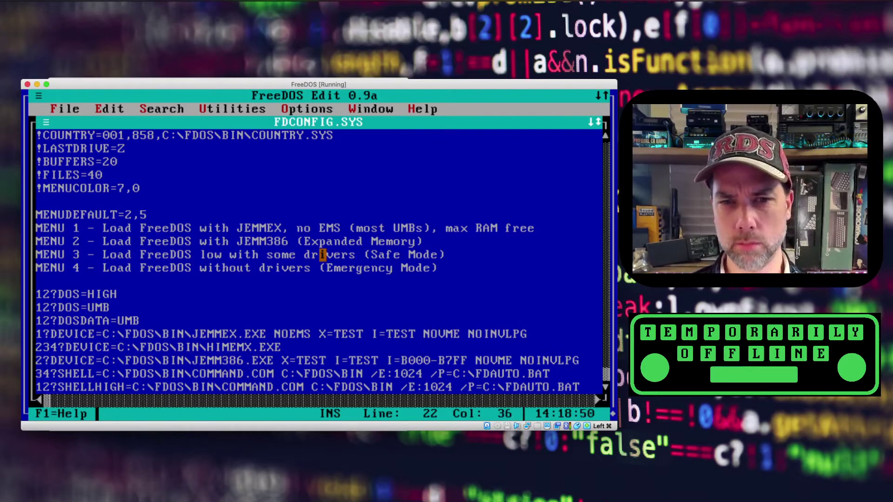
{"action": "key", "text": "Right"}
{"action": "key", "text": "Right"}
{"action": "key", "text": "Right"}
{"action": "key", "text": "Right"}
{"action": "key", "text": "Right"}
{"action": "key", "text": "Right"}
{"action": "key", "text": "Right"}
{"action": "key", "text": "Right"}
{"action": "key", "text": "Right"}
{"action": "key", "text": "Right"}
{"action": "key", "text": "Right"}
{"action": "key", "text": "Right"}
{"action": "key", "text": "Right"}
{"action": "key", "text": "Right"}
{"action": "key", "text": "Right"}
{"action": "key", "text": "Right"}
{"action": "key", "text": "Right"}
{"action": "key", "text": "Right"}
{"action": "key", "text": "Right"}
{"action": "key", "text": "Right"}
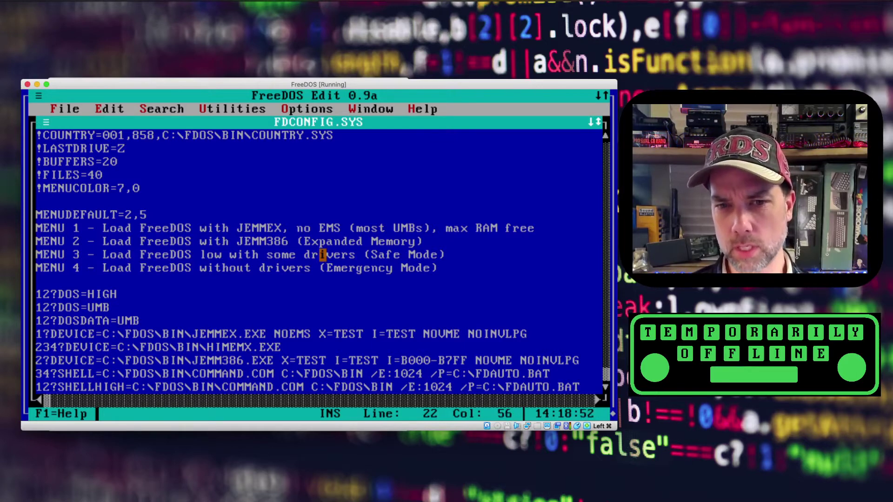
{"action": "key", "text": "Right"}
{"action": "key", "text": "Right"}
{"action": "key", "text": "Right"}
{"action": "key", "text": "Right"}
{"action": "key", "text": "Right"}
{"action": "key", "text": "Right"}
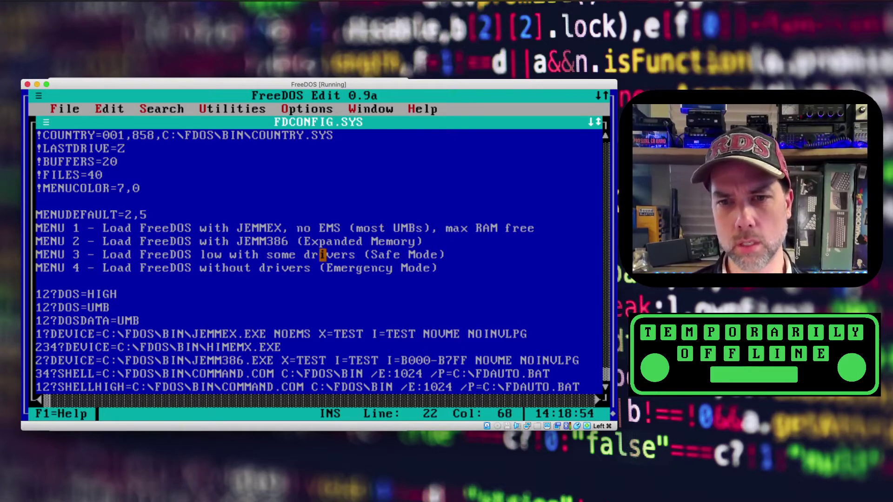
{"action": "key", "text": "Right"}
{"action": "key", "text": "Right"}
{"action": "key", "text": "Right"}
{"action": "key", "text": "Right"}
{"action": "key", "text": "Right"}
{"action": "key", "text": "Right"}
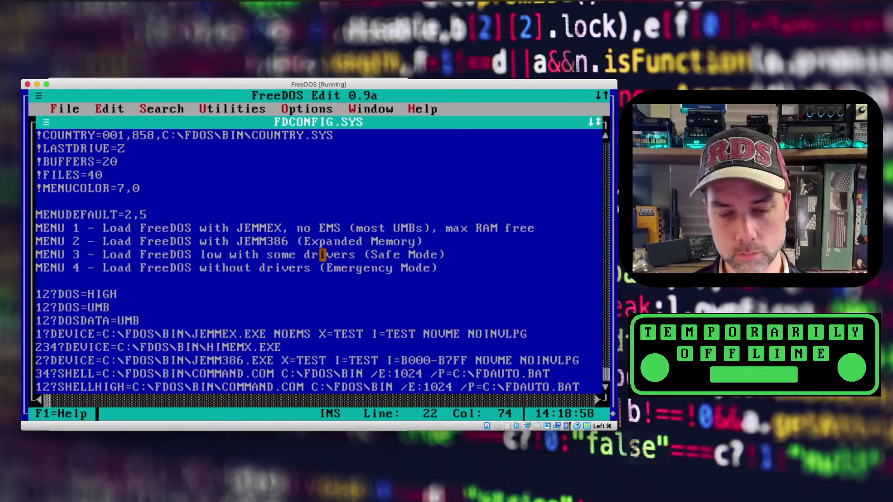
- Exit the editor and list the root of drive C: in wide format and in the standard format
{"action": "key", "text": "alt+f"}
{"action": "type", "text": "xdir /w"}
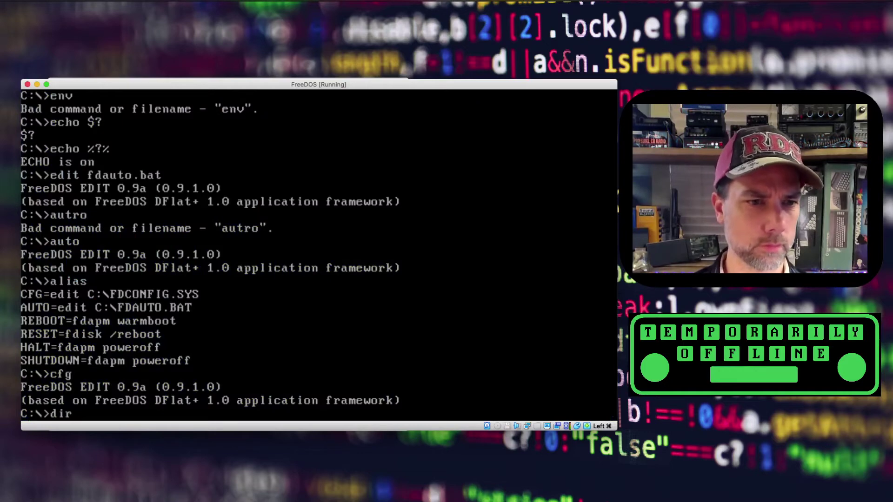
{"action": "key", "text": "Return"}
{"action": "type", "text": "dir"}
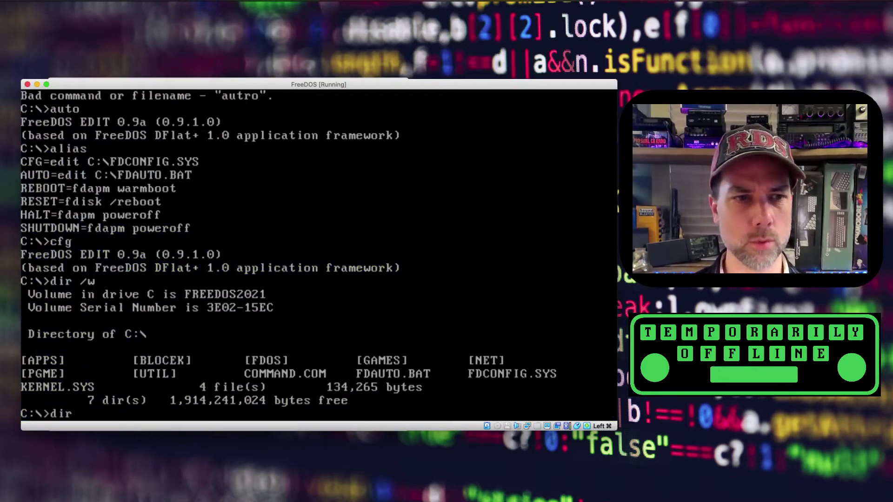
{"action": "key", "text": "Return"}
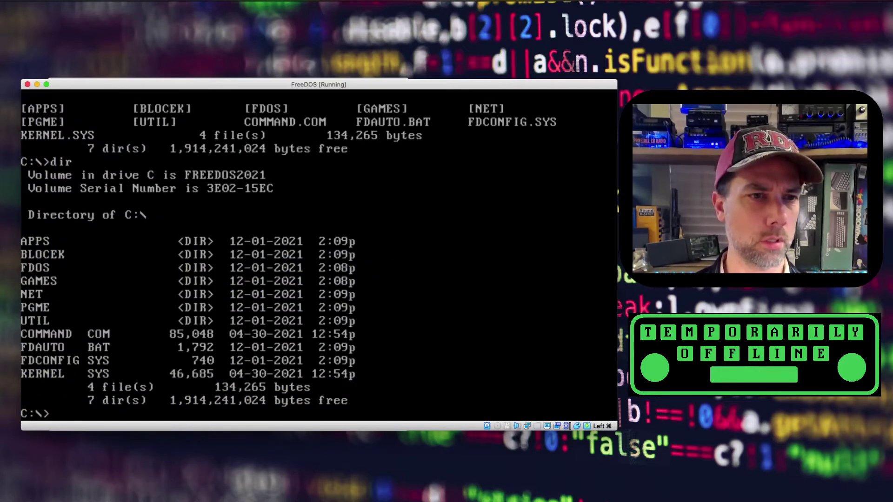
- Run the directory listing with a bare slash, and display the DIR command's help with /?
{"action": "type", "text": "dir "}
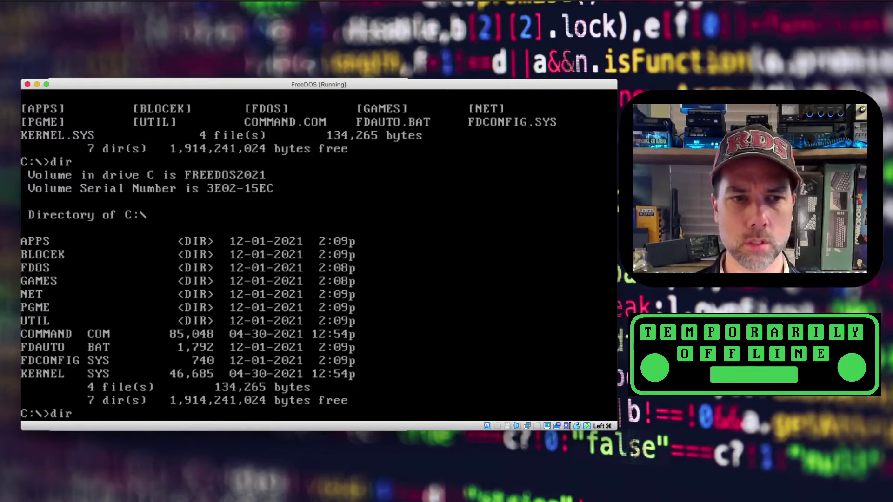
{"action": "type", "text": "/"}
{"action": "key", "text": "Return"}
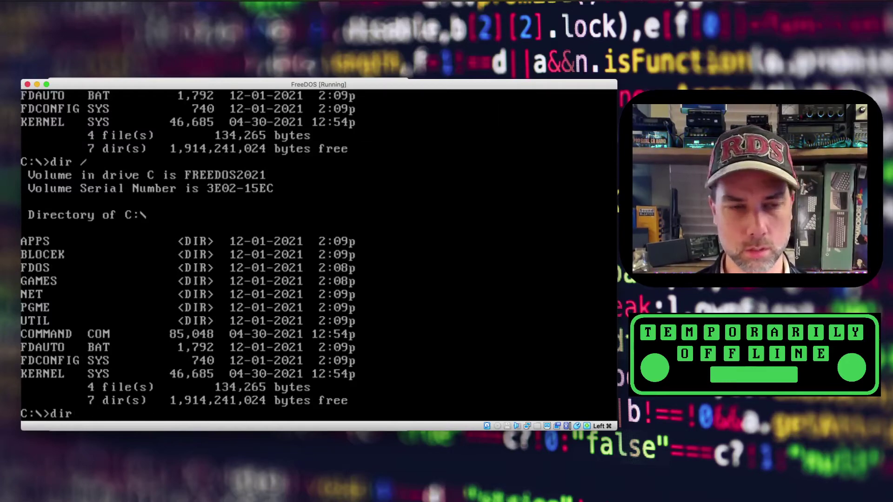
{"action": "type", "text": "/?"}
{"action": "key", "text": "Return"}
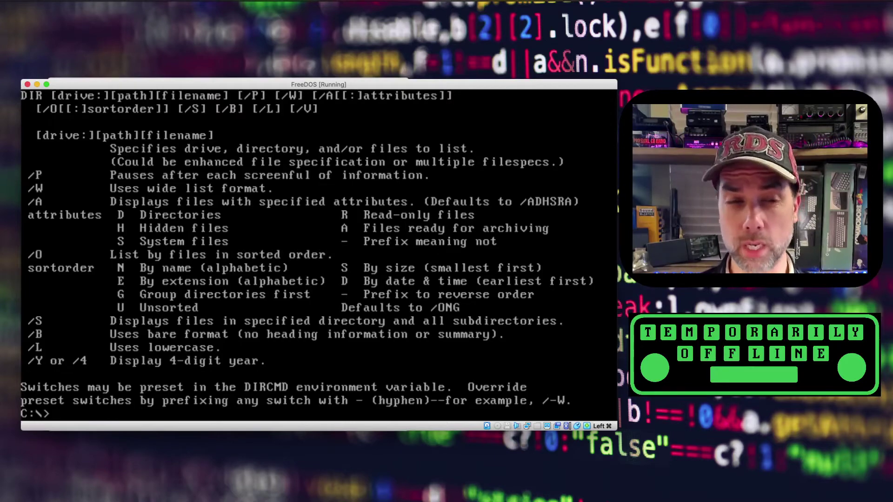
- Switch to drive D: and try to list its contents, ignoring the read errors
{"action": "key", "text": "Return"}
{"action": "type", "text": "dir"}
{"action": "key", "text": "Return"}
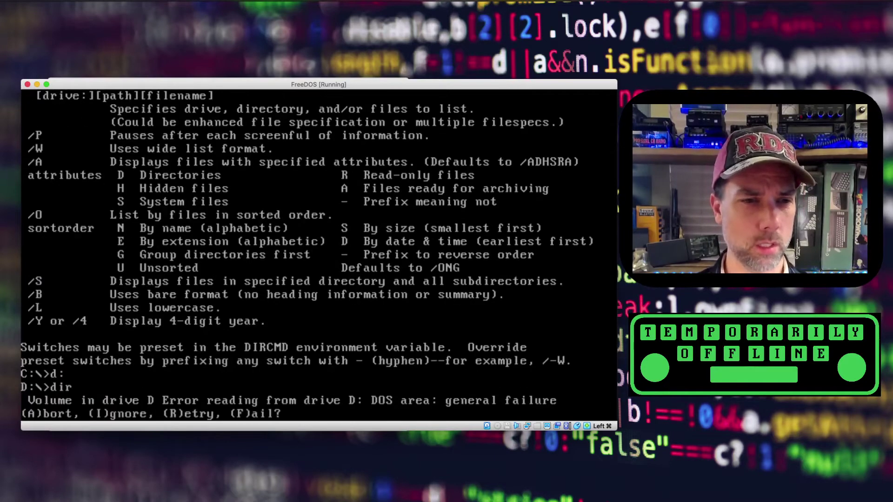
{"action": "key", "text": "i"}
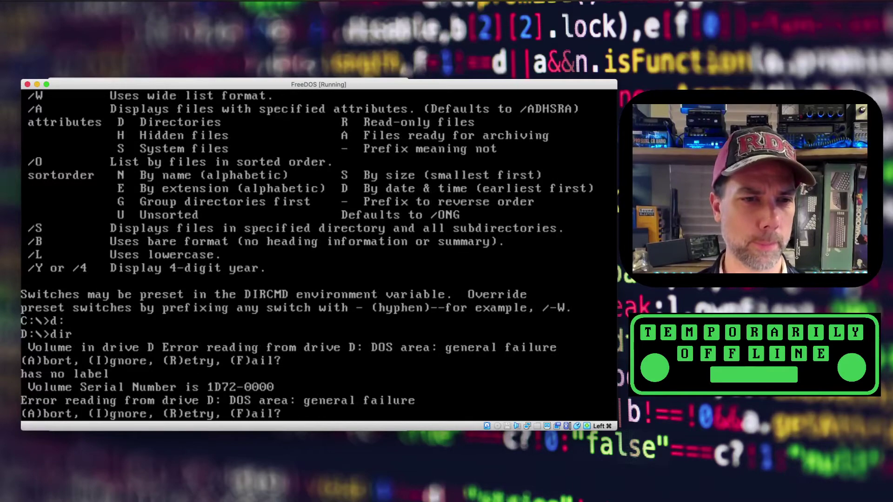
{"action": "key", "text": "i"}
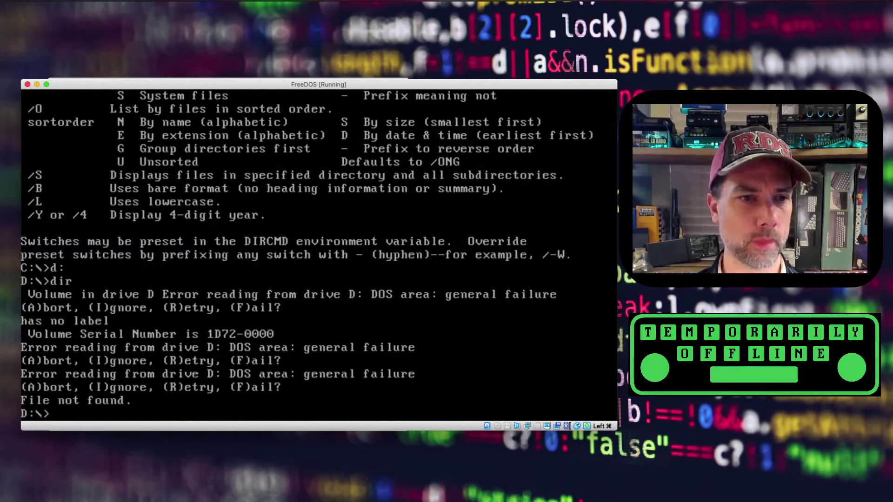
- Switch to drive E: and try to list its contents, ignoring each read error
{"action": "type", "text": "e:"}
{"action": "key", "text": "Return"}
{"action": "type", "text": "dir"}
{"action": "key", "text": "Return"}
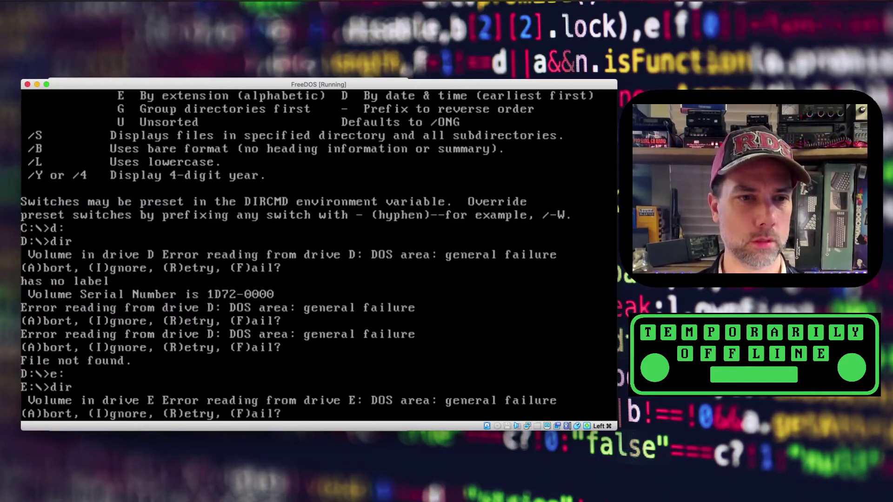
{"action": "key", "text": "i"}
{"action": "key", "text": "i"}
{"action": "key", "text": "i"}
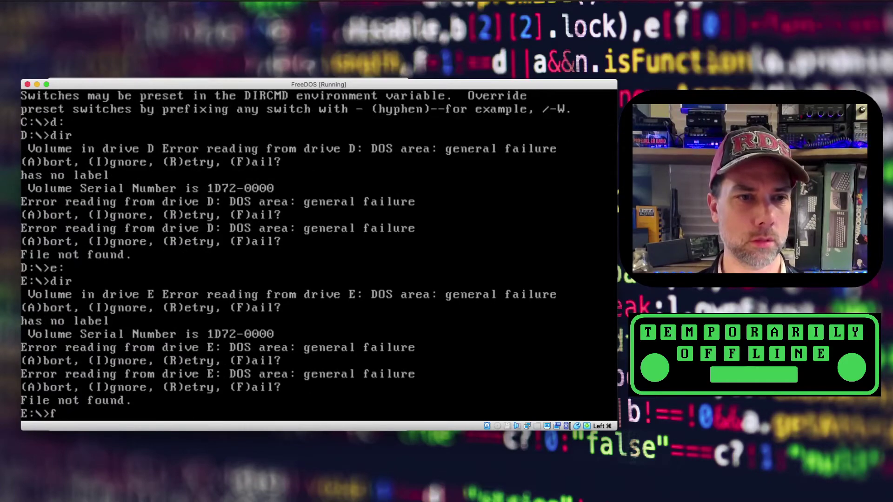
- Switch to drive F: and try to list its contents, ignoring the read errors
{"action": "type", "text": "f:"}
{"action": "key", "text": "Return"}
{"action": "type", "text": "dir"}
{"action": "key", "text": "Return"}
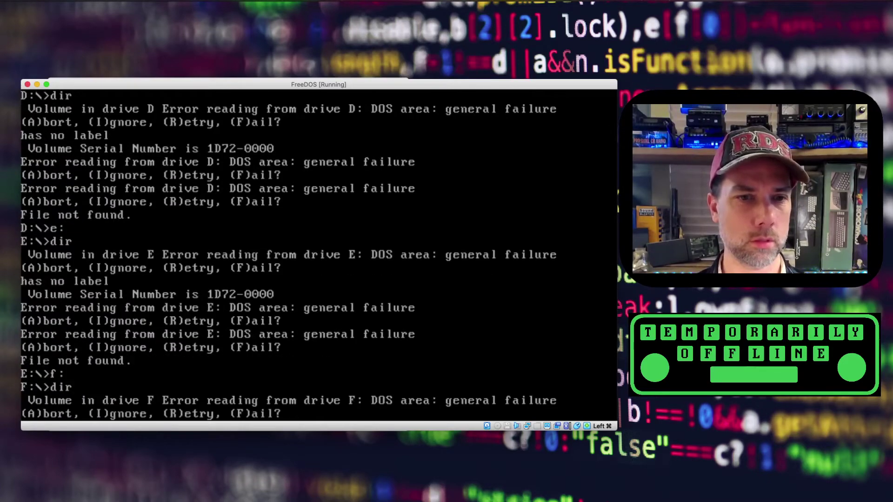
{"action": "key", "text": "i"}
{"action": "key", "text": "i"}
- Switch to drive G: and try to list its contents, answering each drive error with Fail
{"action": "type", "text": "a"}
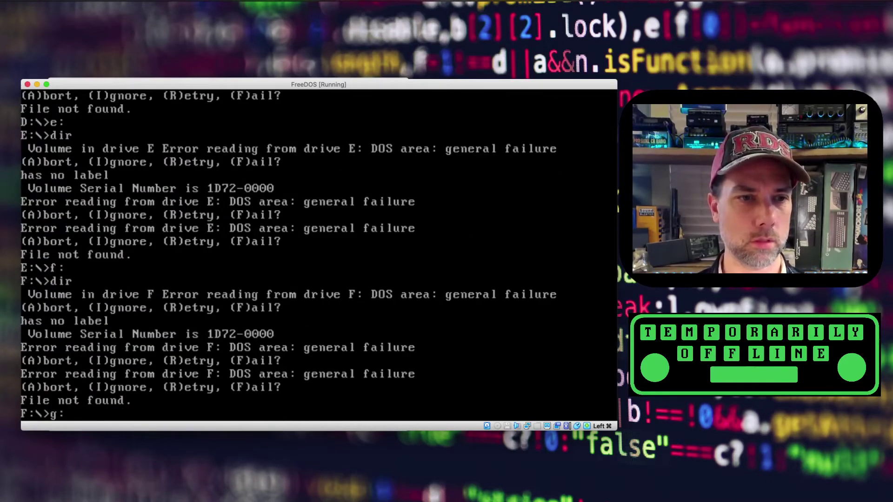
{"action": "type", "text": ":"}
{"action": "key", "text": "Return"}
{"action": "type", "text": "dir"}
{"action": "key", "text": "Return"}
{"action": "key", "text": "f"}
{"action": "key", "text": "f"}
{"action": "key", "text": "f"}
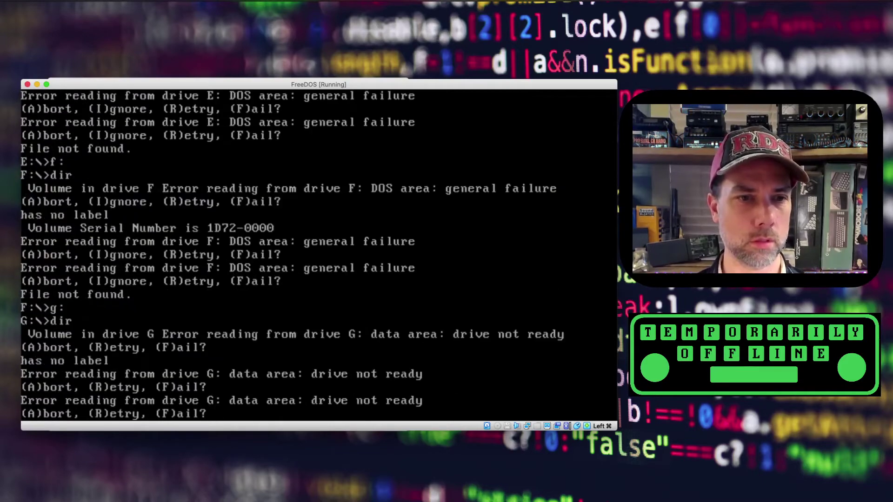
- Try to switch to drive H:
{"action": "type", "text": "H"}
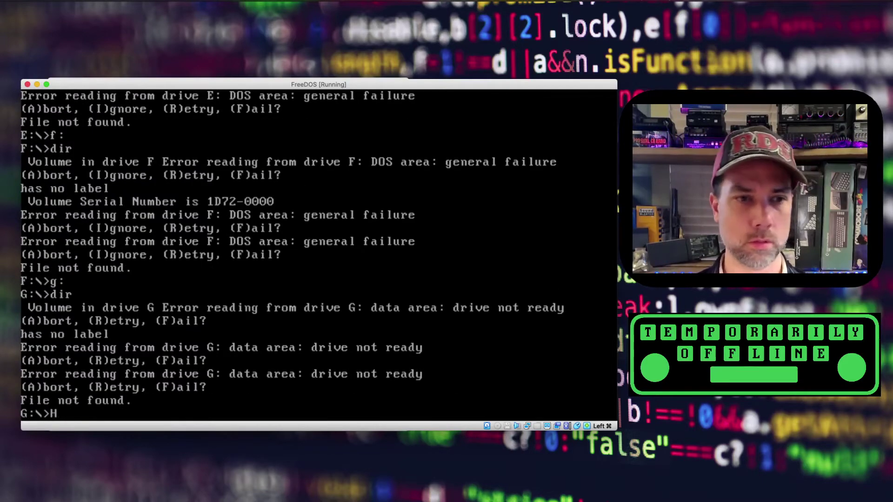
{"action": "type", "text": ":"}
{"action": "key", "text": "Return"}
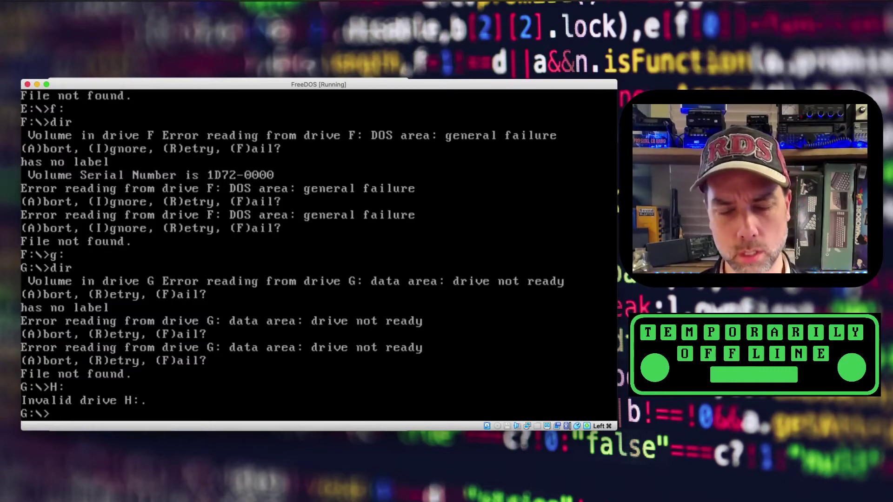
- Start fdisk from drive G:, answering the drive errors with Fail, and accept large disk (FAT32) support
{"action": "type", "text": "fdisk"}
{"action": "key", "text": "Return"}
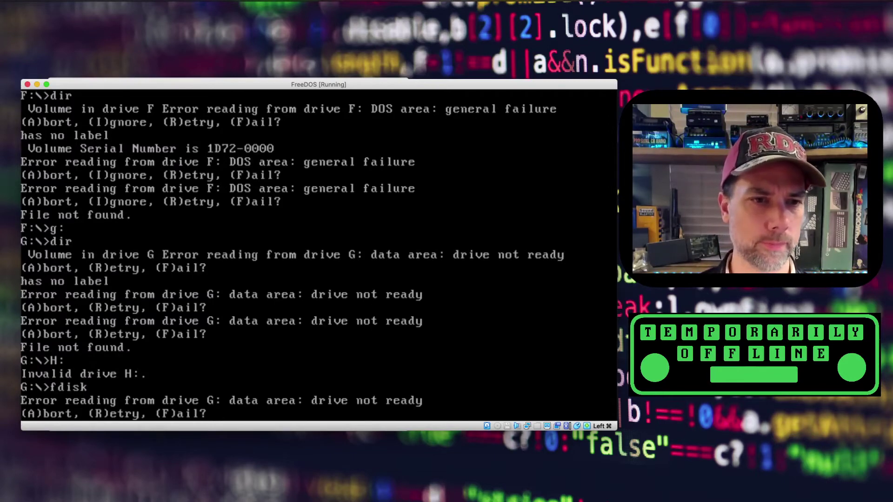
{"action": "key", "text": "f"}
{"action": "key", "text": "f"}
{"action": "key", "text": "f"}
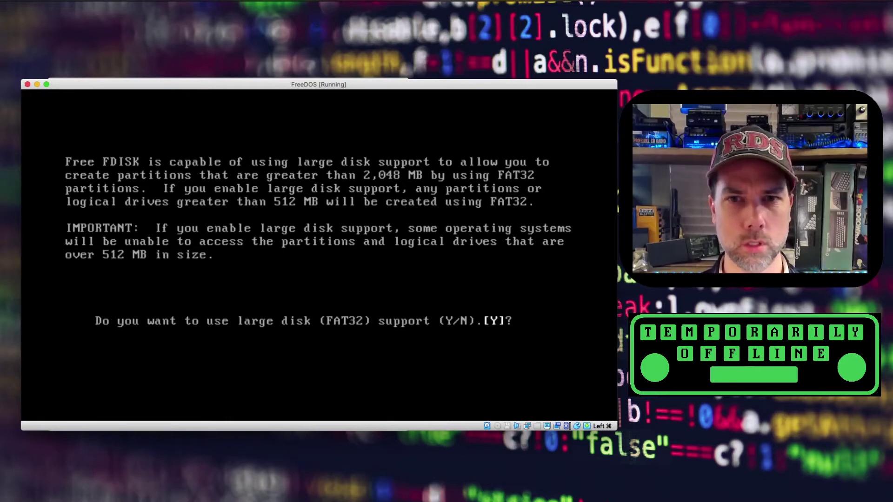
{"action": "key", "text": "Return"}
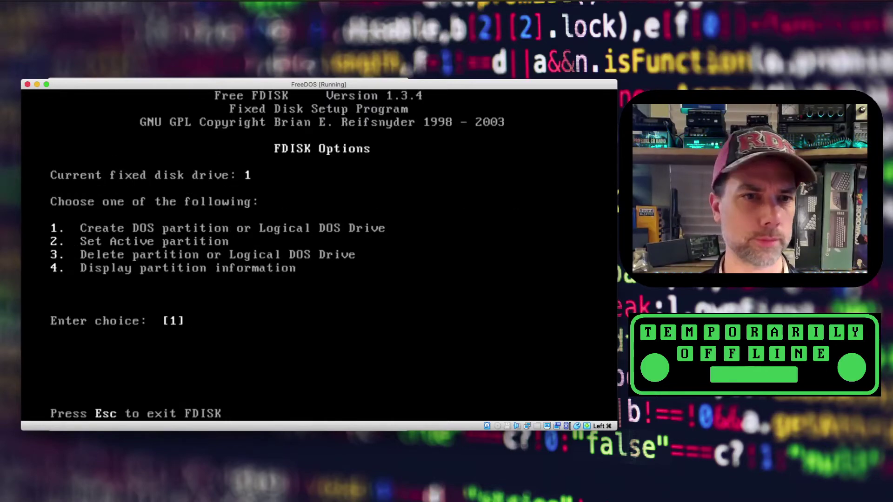
- Display the partition information and the logical drive information of fixed disk 1, and return to the FDISK options
{"action": "type", "text": "4"}
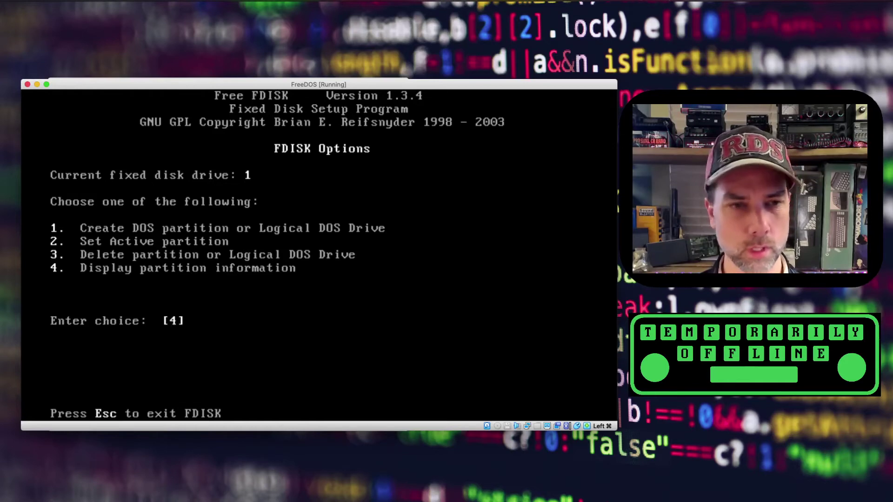
{"action": "key", "text": "Return"}
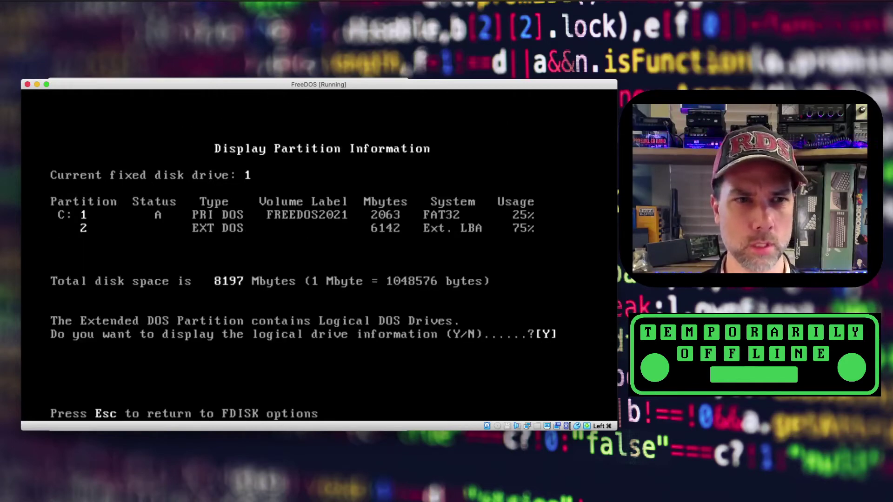
{"action": "key", "text": "Return"}
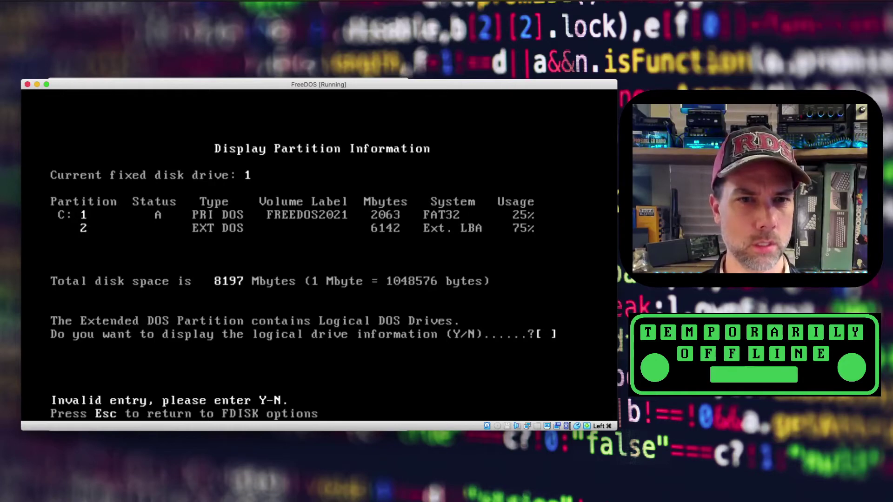
{"action": "type", "text": "Y"}
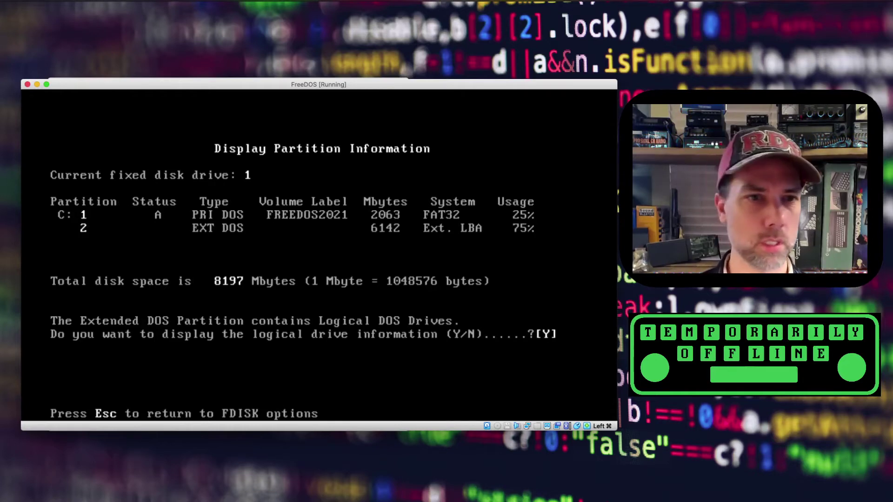
{"action": "key", "text": "Return"}
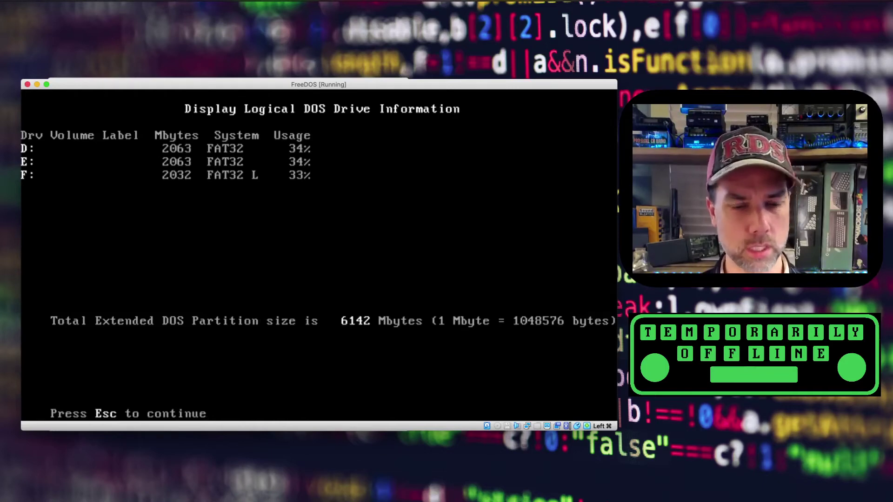
{"action": "key", "text": "Escape"}
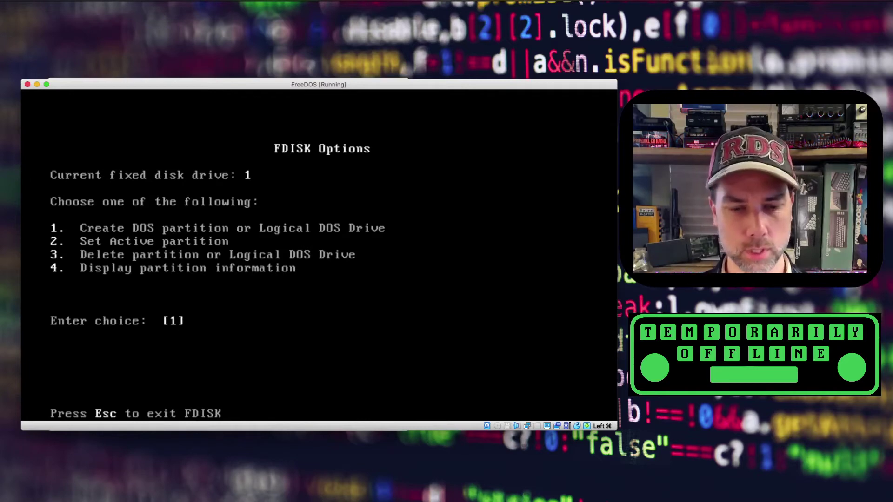
- Delete logical DOS drive D: from the extended DOS partition and confirm the deletion
{"action": "type", "text": "3"}
{"action": "key", "text": "Return"}
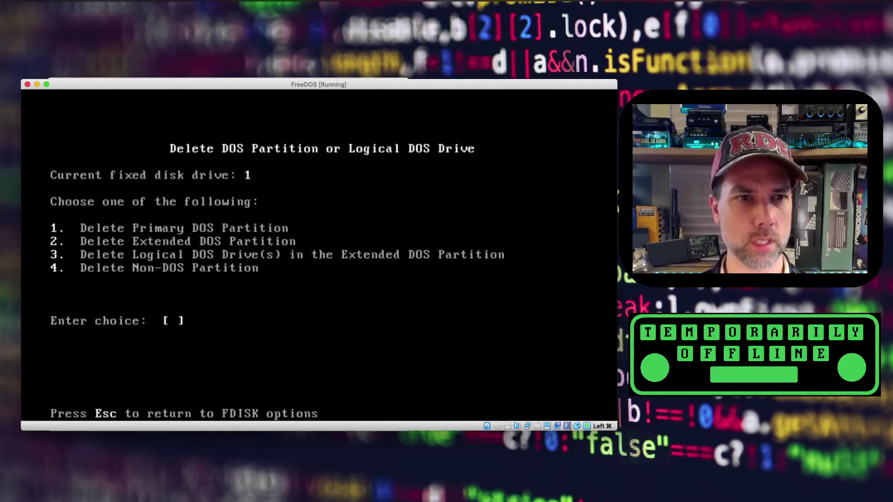
{"action": "type", "text": "3"}
{"action": "key", "text": "Return"}
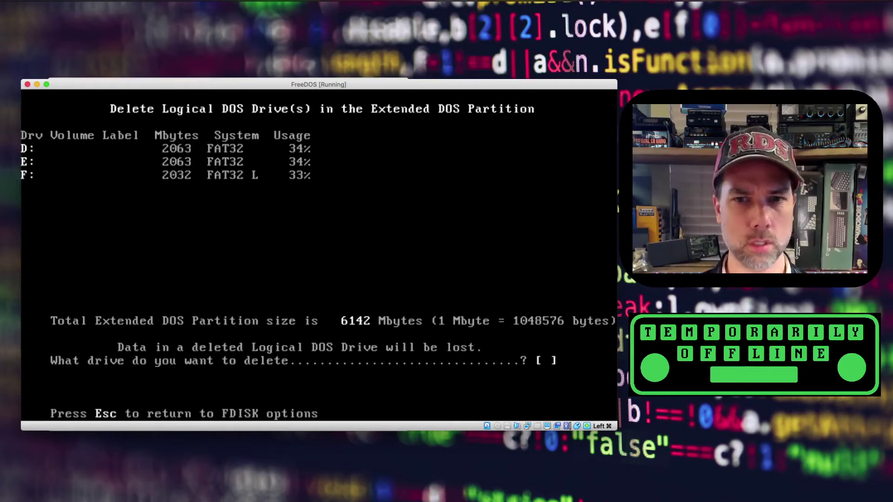
{"action": "type", "text": "d"}
{"action": "key", "text": "Return"}
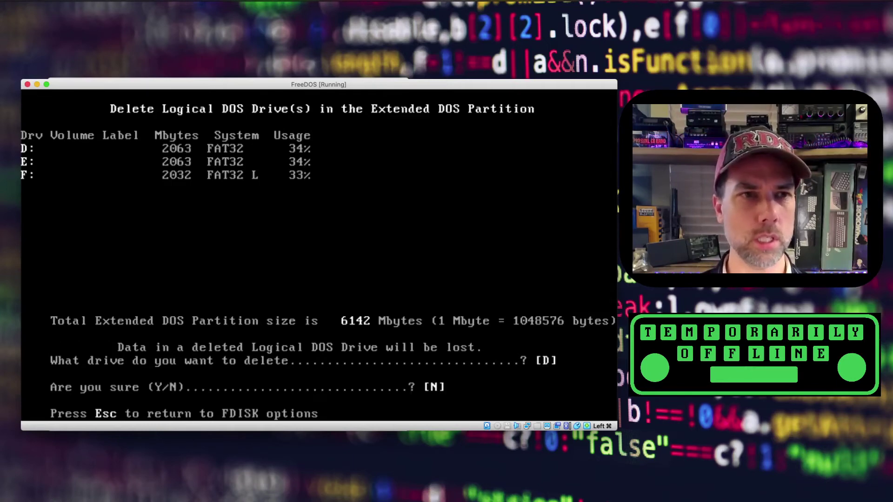
{"action": "type", "text": "y"}
{"action": "key", "text": "Return"}
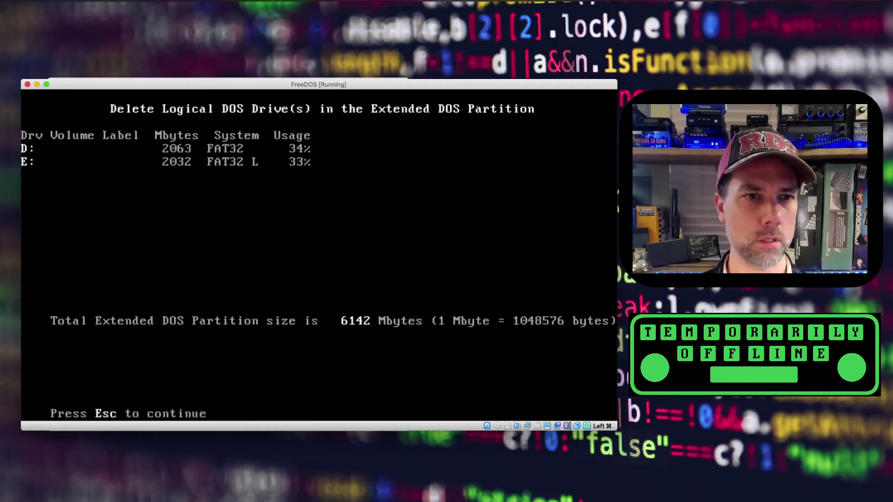
- Delete the 2063 MB logical DOS drive D: from the extended DOS partition and return to the FDISK options
{"action": "key", "text": "Escape"}
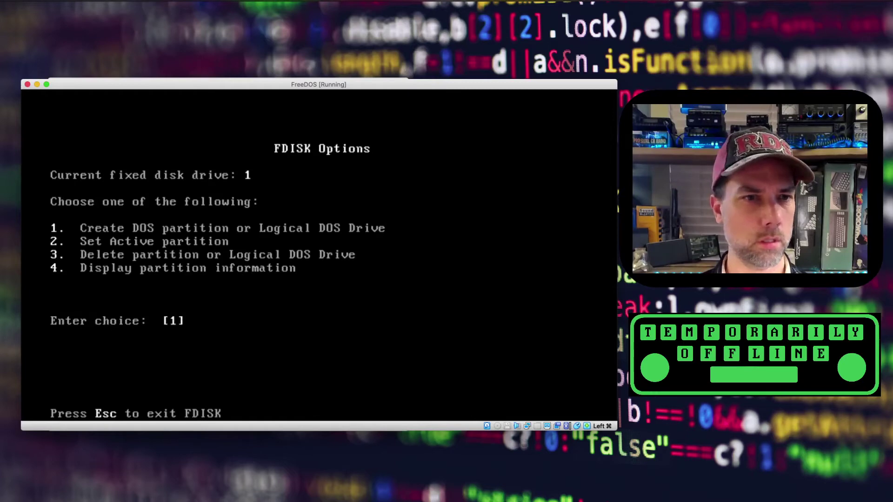
{"action": "type", "text": "3"}
{"action": "key", "text": "Return"}
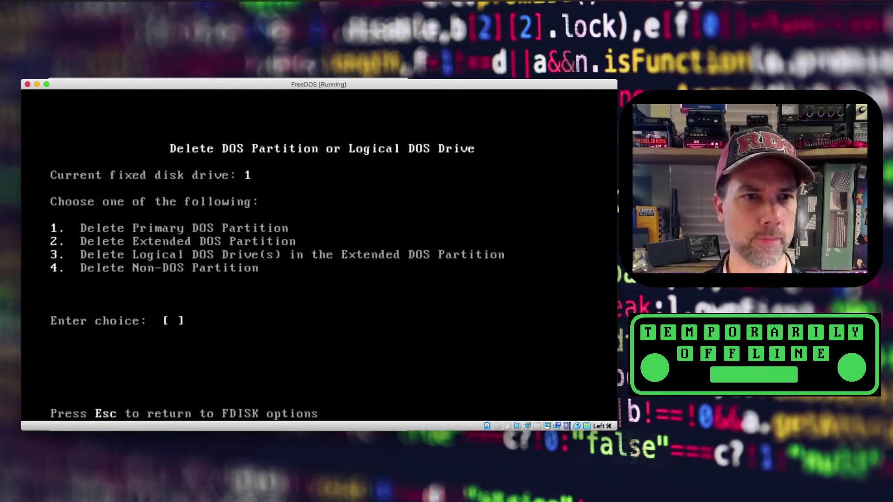
{"action": "type", "text": "3"}
{"action": "key", "text": "Return"}
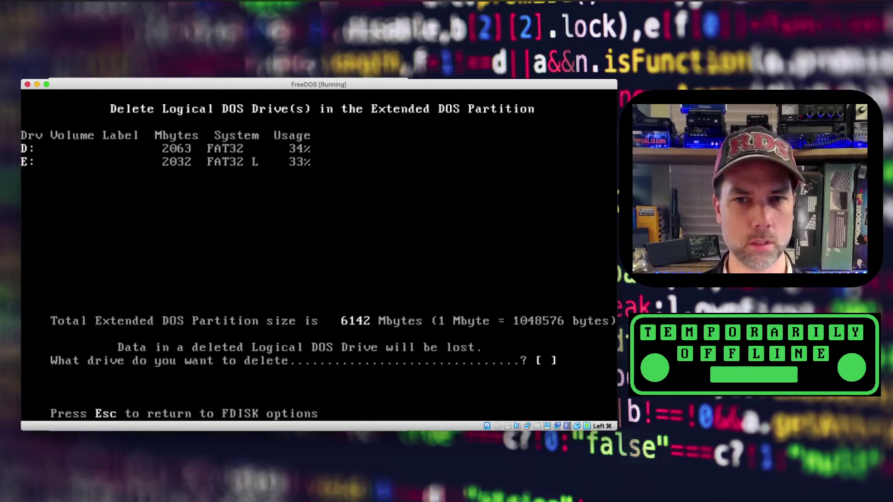
{"action": "type", "text": "D"}
{"action": "key", "text": "Return"}
{"action": "type", "text": "Y"}
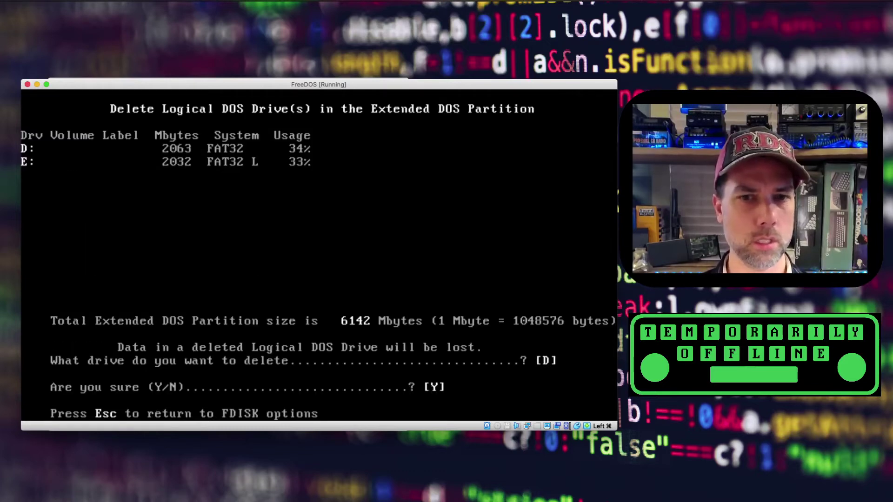
{"action": "key", "text": "Return"}
{"action": "key", "text": "Escape"}
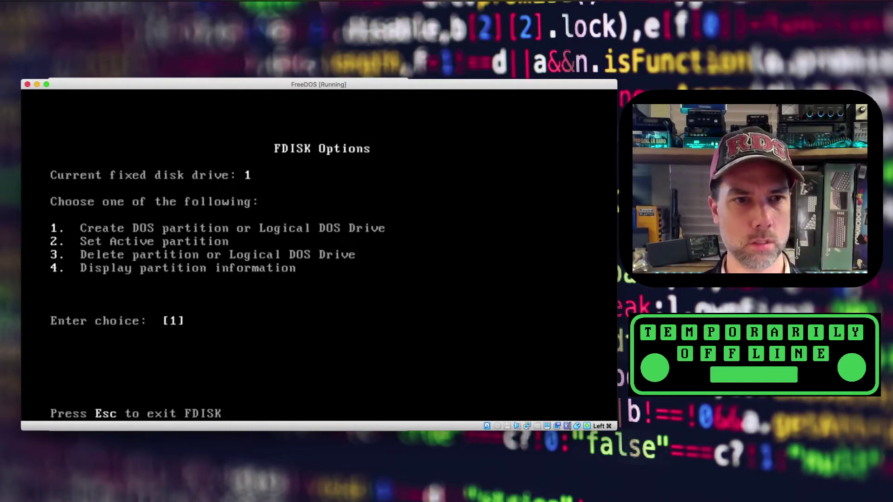
- Delete the remaining 2032 MB logical DOS drive D: and return to the FDISK options
{"action": "type", "text": "3"}
{"action": "key", "text": "Return"}
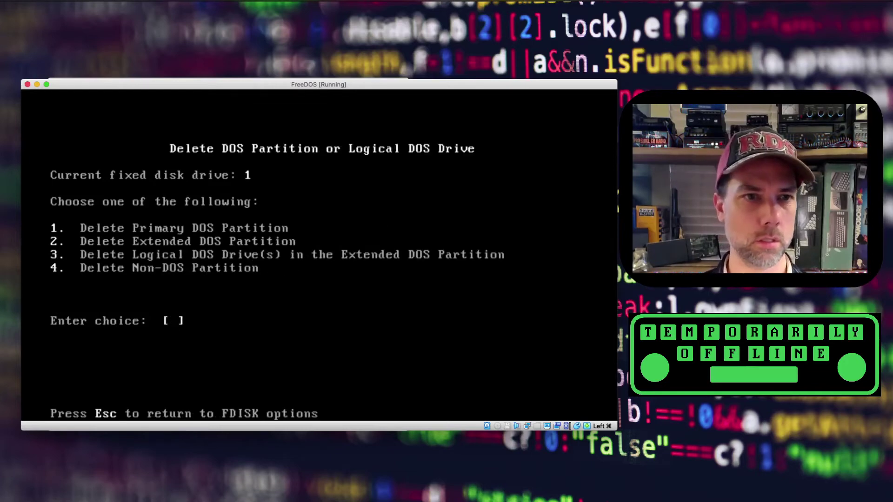
{"action": "type", "text": "3"}
{"action": "key", "text": "Return"}
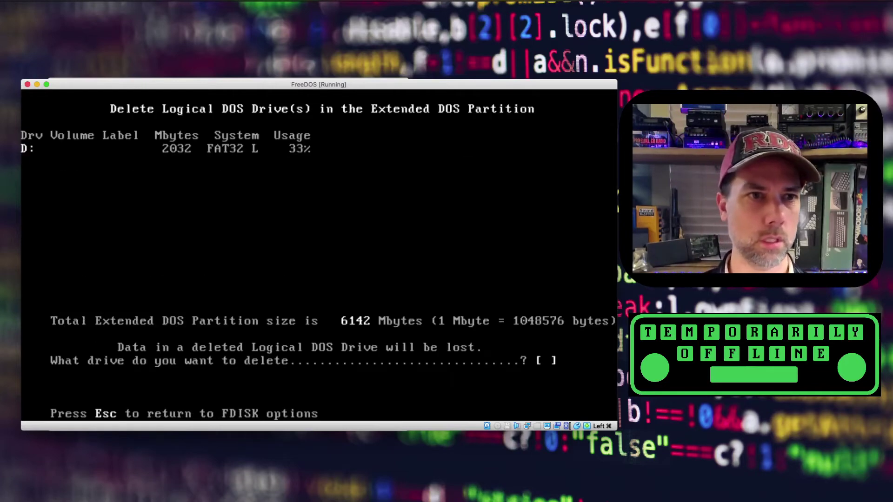
{"action": "type", "text": "D"}
{"action": "key", "text": "Return"}
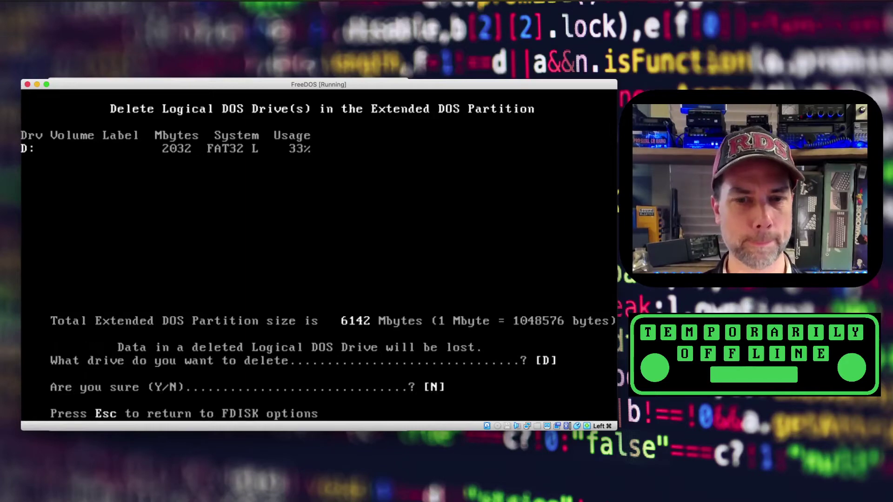
{"action": "type", "text": "Y"}
{"action": "key", "text": "Return"}
{"action": "key", "text": "Escape"}
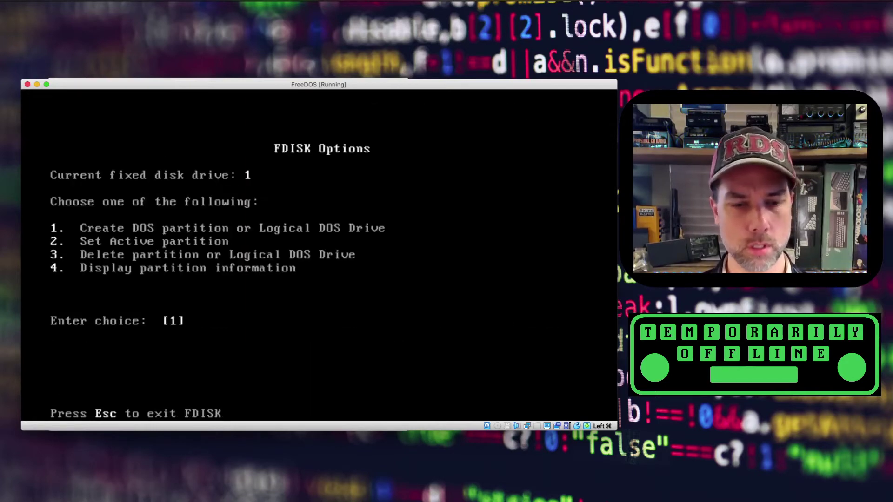
- Create one logical DOS drive in the extended DOS partition using the full 6150 MB of available space
{"action": "key", "text": "Return"}
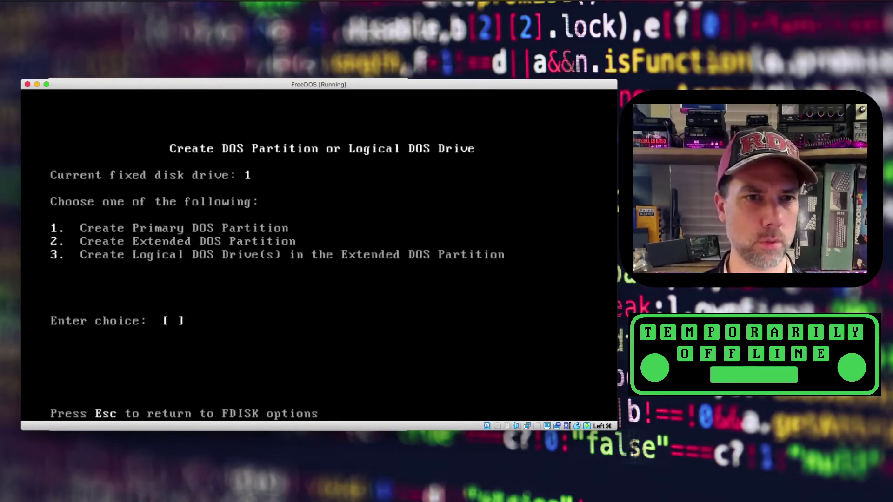
{"action": "type", "text": "3"}
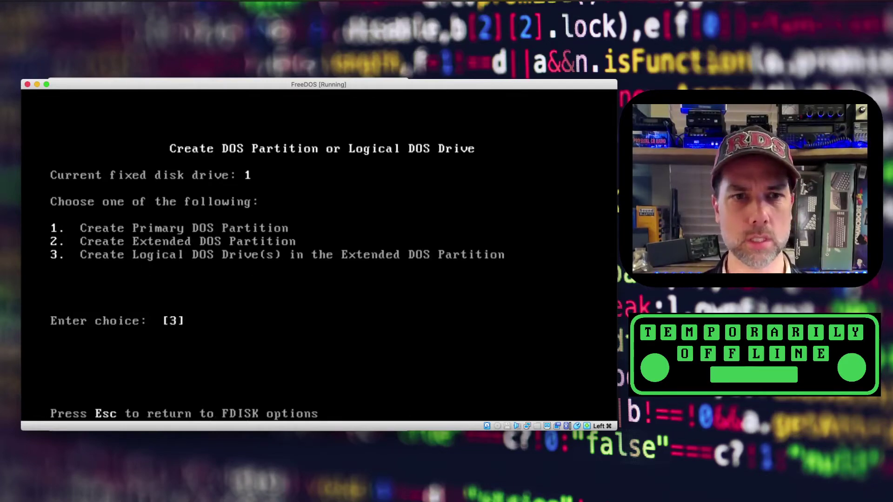
{"action": "key", "text": "Return"}
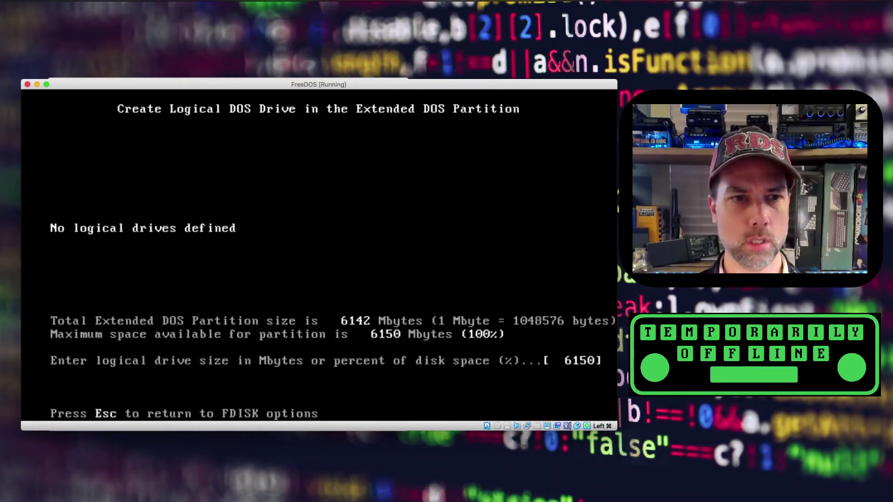
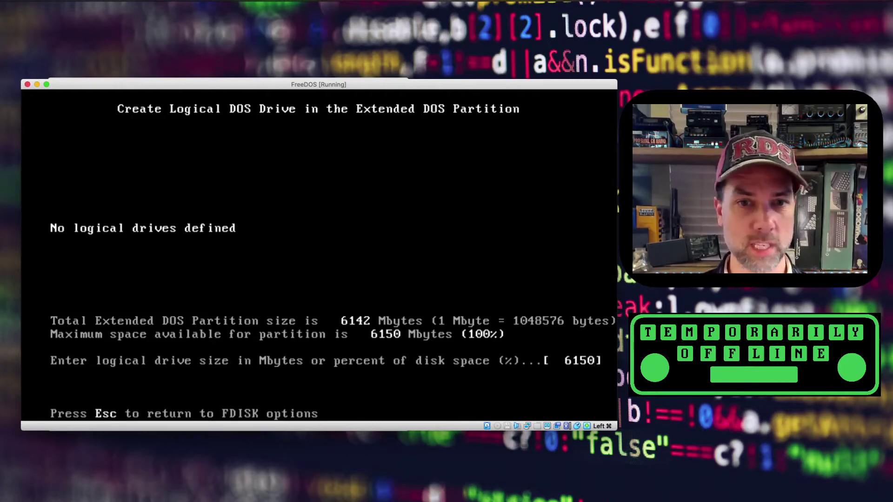
{"action": "key", "text": "Return"}
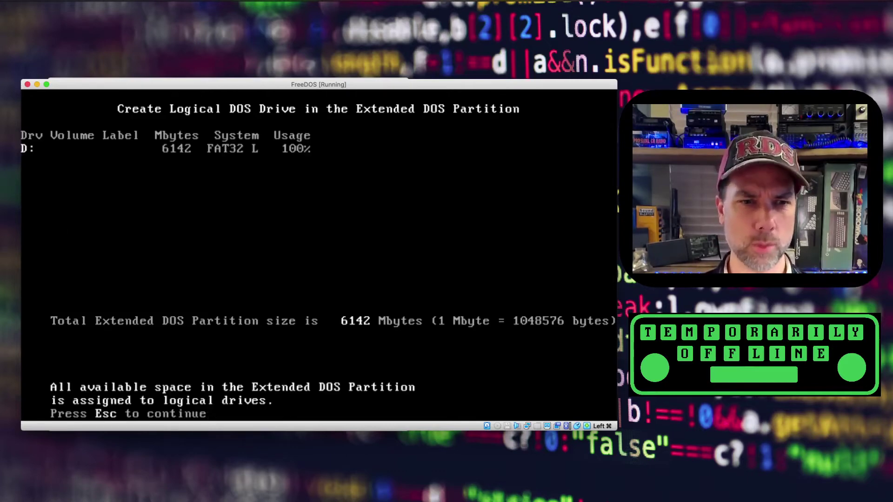
{"action": "key", "text": "Escape"}
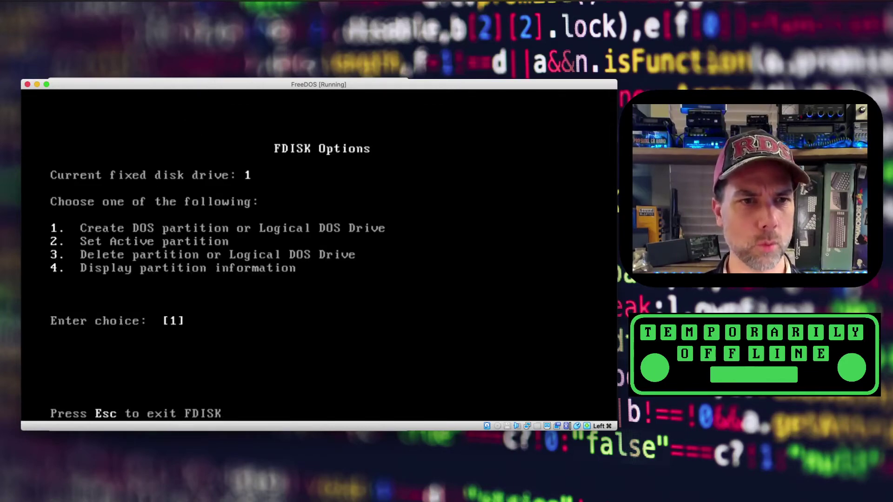
- Display the partition and logical drive information for fixed disk 1, and exit FDISK
{"action": "type", "text": "4"}
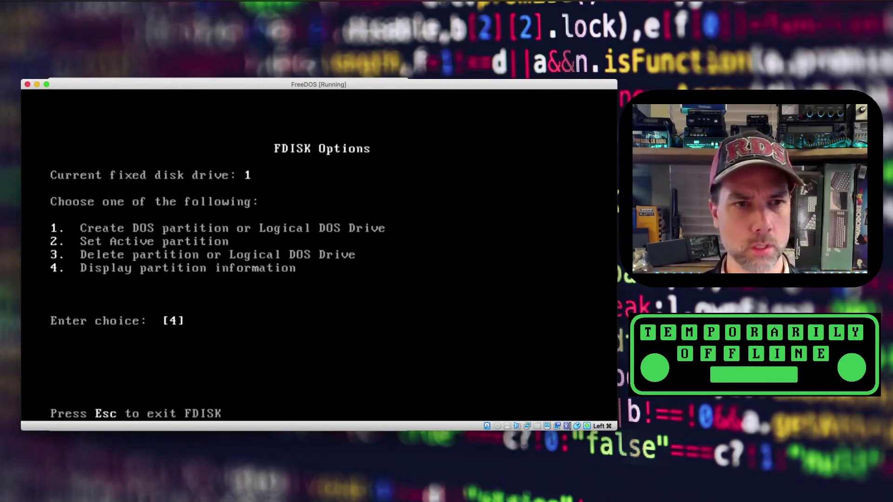
{"action": "key", "text": "Return"}
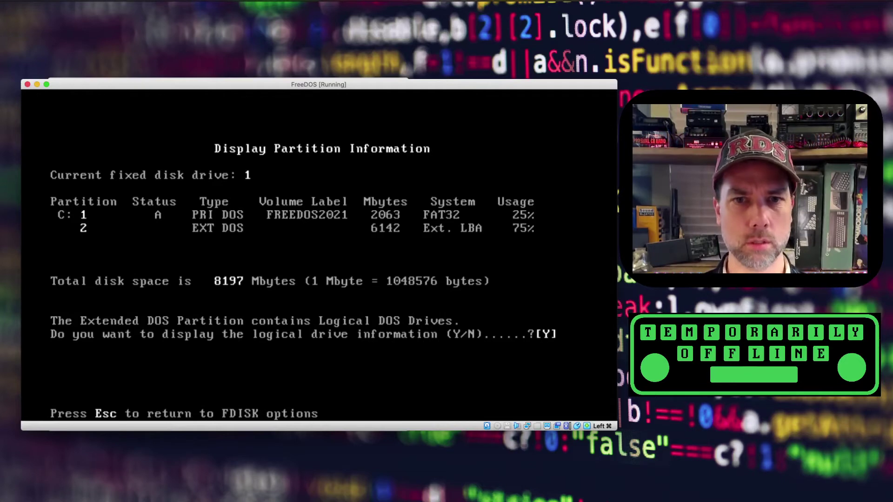
{"action": "key", "text": "Return"}
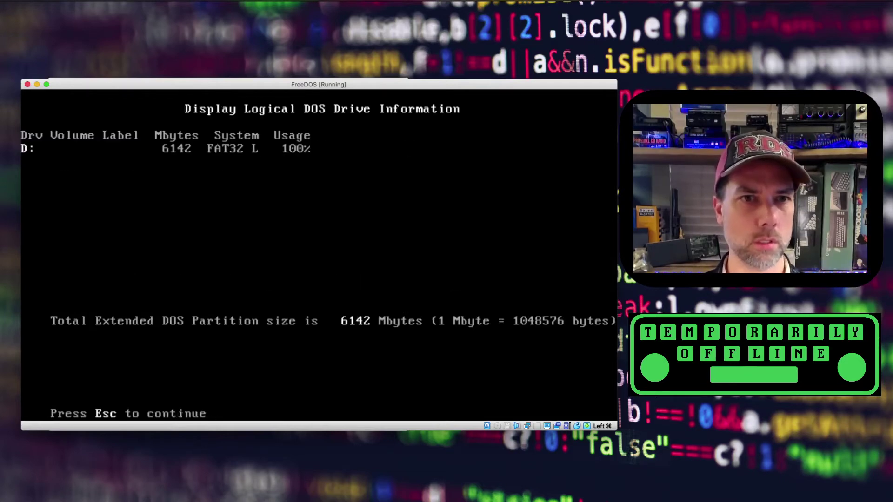
{"action": "key", "text": "Escape"}
{"action": "key", "text": "Escape"}
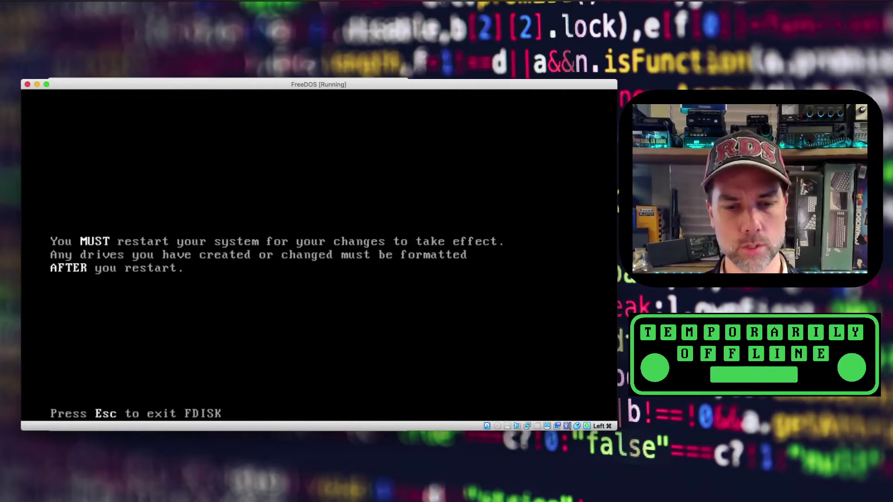
{"action": "key", "text": "Escape"}
- Switch to drive C: and list the defined command aliases
{"action": "type", "text": "c:"}
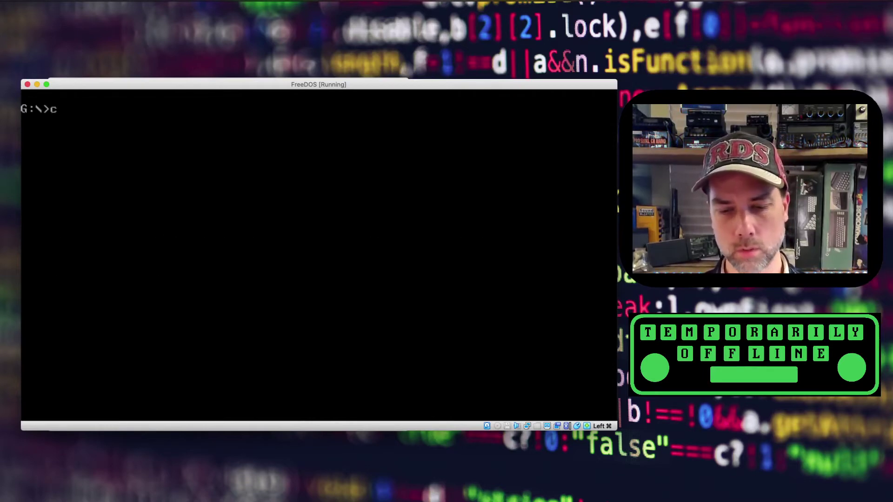
{"action": "key", "text": "Return"}
{"action": "type", "text": "alias"}
{"action": "key", "text": "Return"}
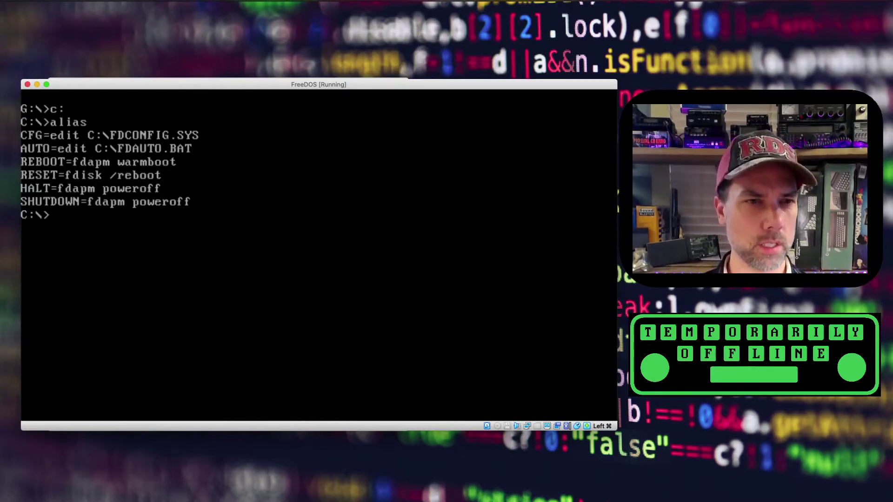
- Reboot the virtual machine with the reboot alias and start FreeDOS again
{"action": "type", "text": "reboot"}
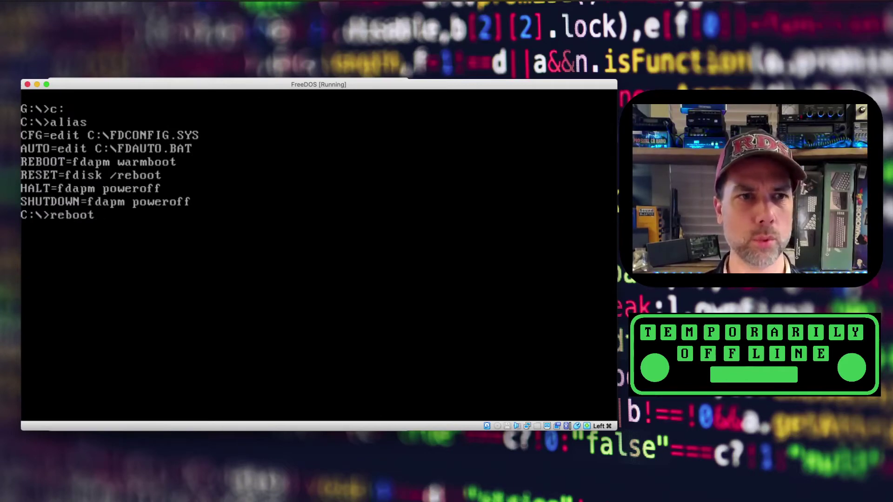
{"action": "key", "text": "Return"}
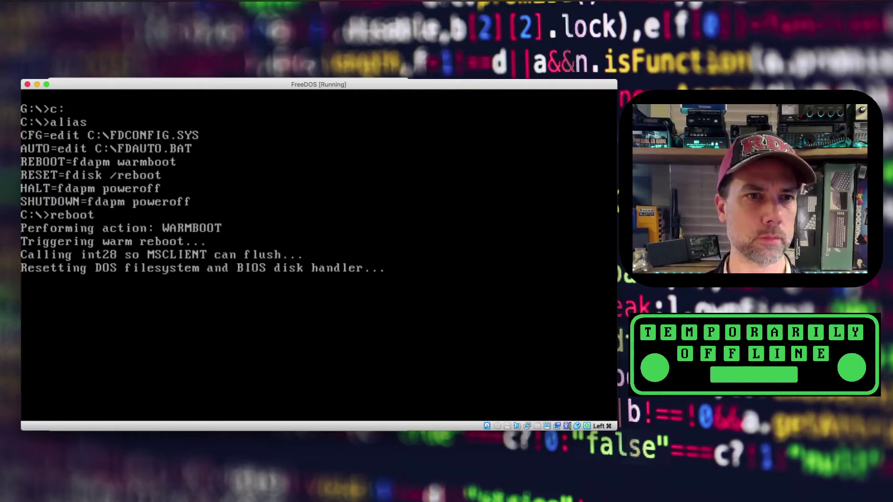
{"action": "key", "text": "Return"}
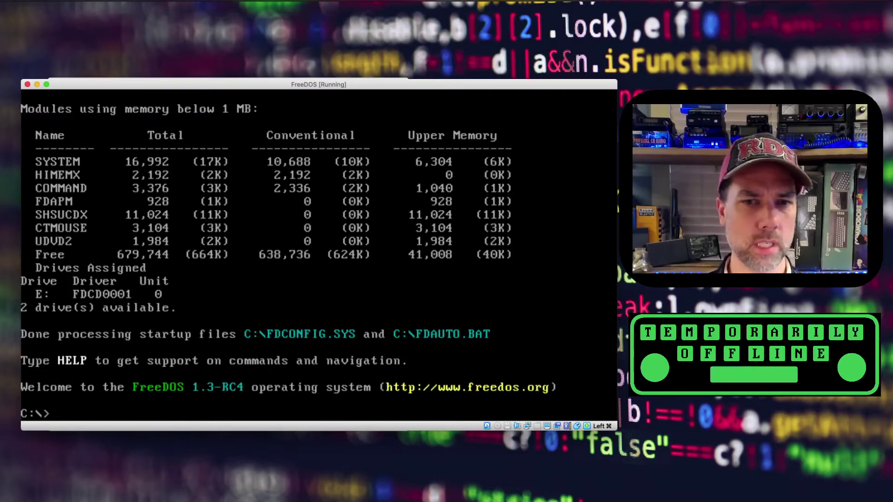
- Try to list the contents of drive D:, answering the read errors with Ignore, and return to drive C:
{"action": "type", "text": "d:"}
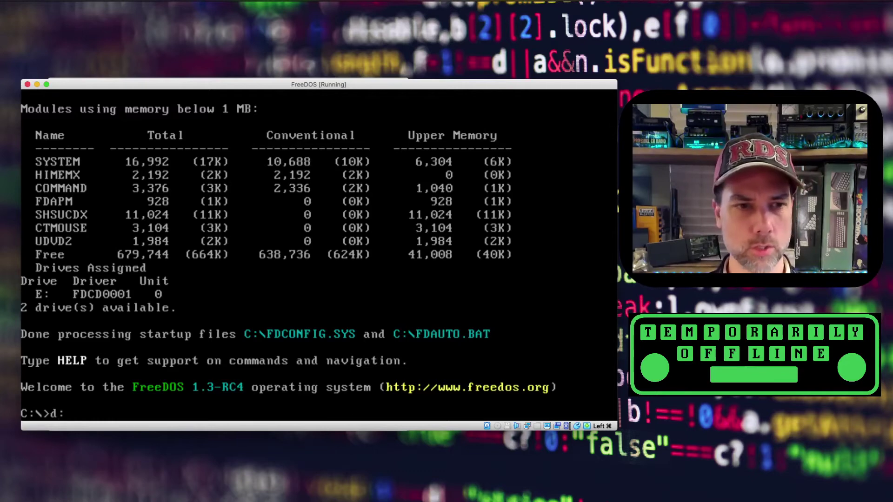
{"action": "key", "text": "Return"}
{"action": "type", "text": "dir"}
{"action": "key", "text": "Return"}
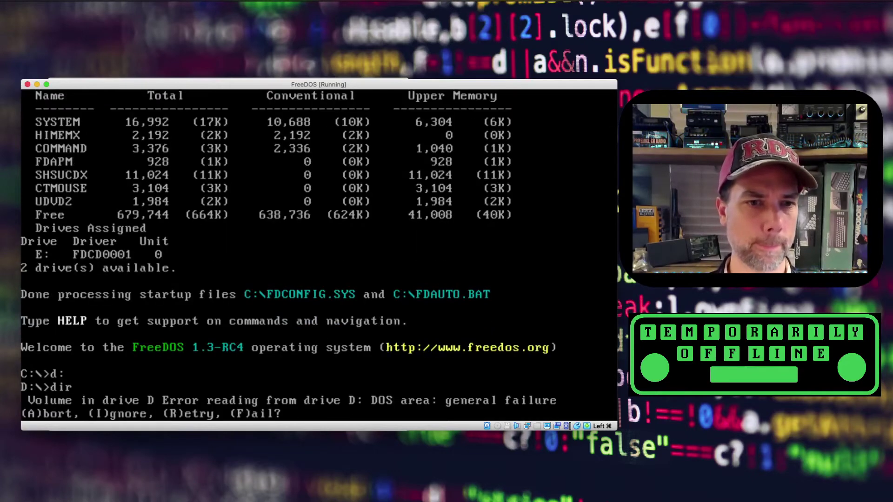
{"action": "key", "text": "i"}
{"action": "type", "text": "i"}
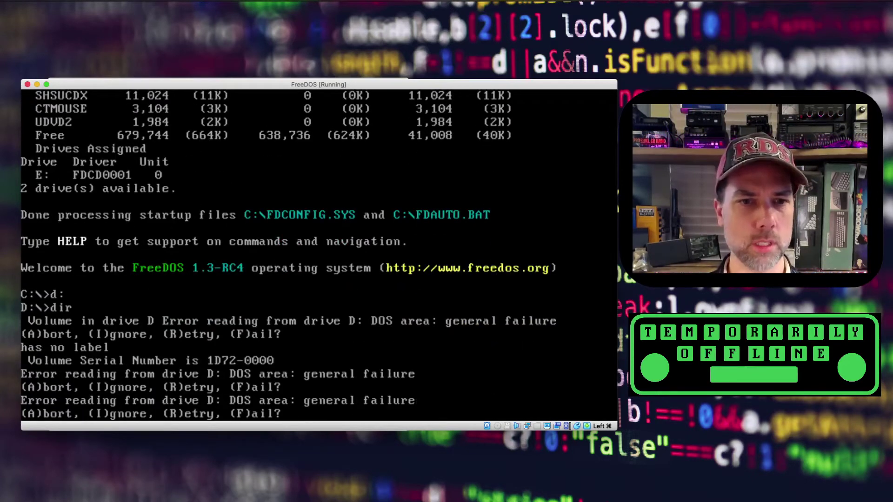
{"action": "type", "text": "ic:"}
{"action": "key", "text": "Return"}
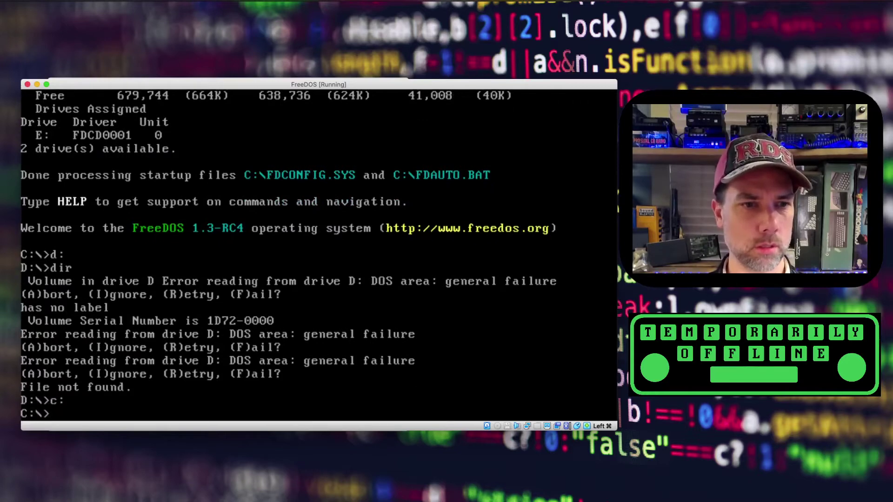
- Change to the FDOS directory on drive C: and list its contents in wide format
{"action": "type", "text": "cd fdos"}
{"action": "key", "text": "BackSpace"}
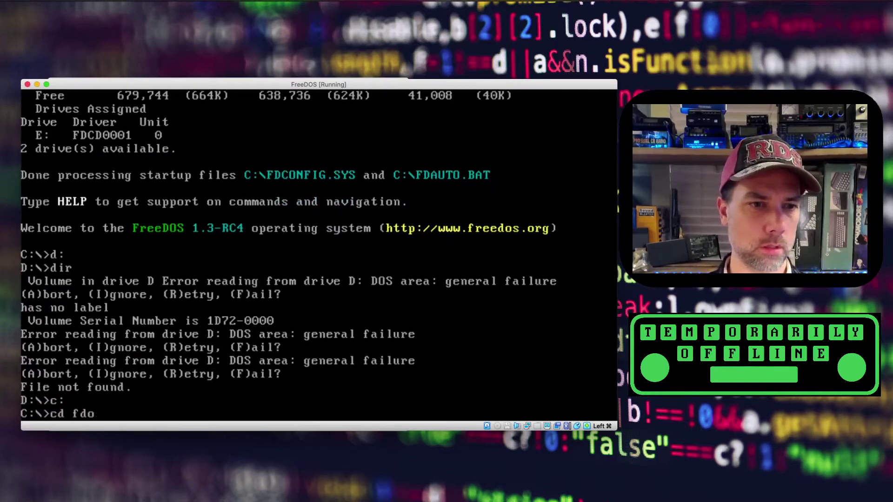
{"action": "type", "text": "s"}
{"action": "key", "text": "Return"}
{"action": "type", "text": "dir /w"}
{"action": "key", "text": "Return"}
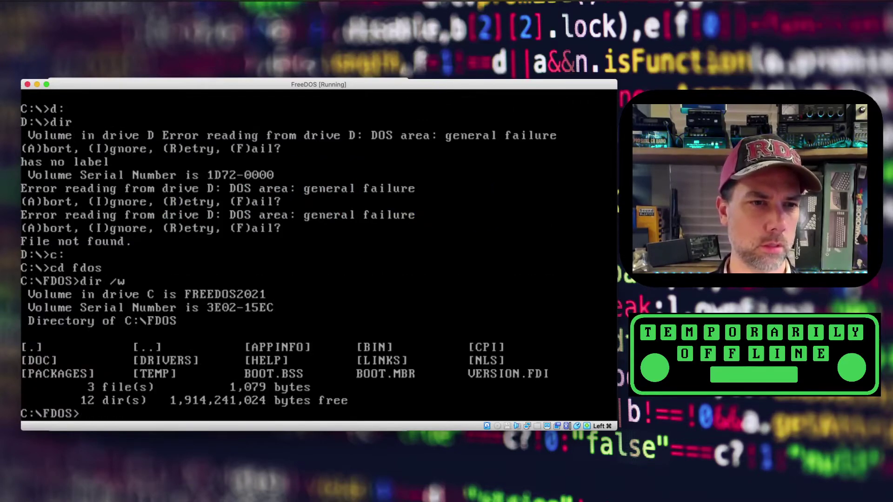
{"action": "type", "text": "cd bine"}
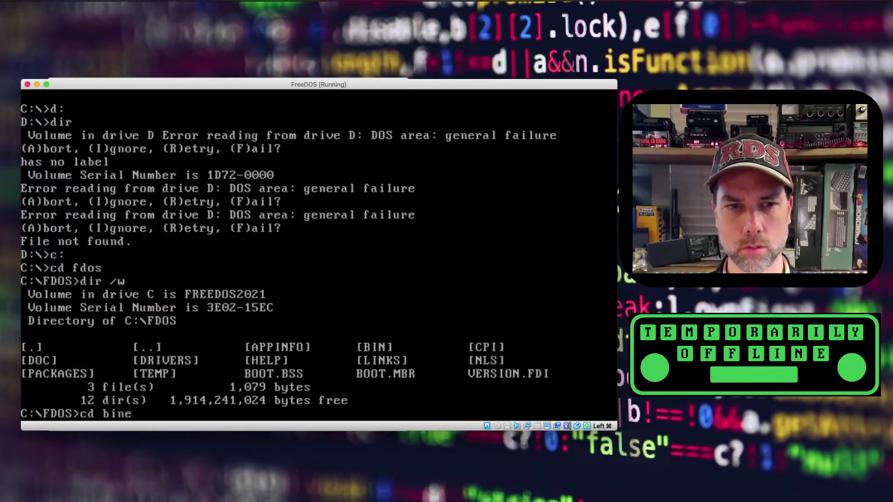
{"action": "key", "text": "Return"}
{"action": "type", "text": "dir"}
{"action": "key", "text": "BackSpace"}
{"action": "key", "text": "BackSpace"}
{"action": "key", "text": "BackSpace"}
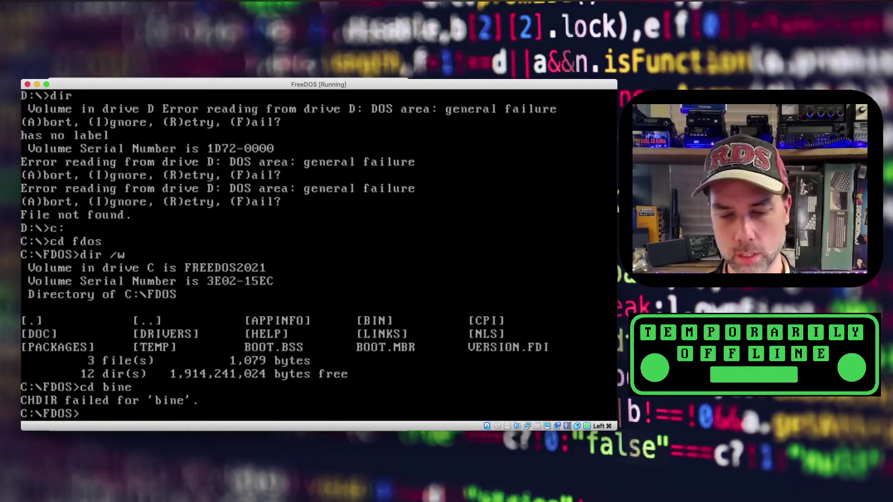
- Change to the BIN directory and page through its file listing in wide format
{"action": "type", "text": "cd bin"}
{"action": "key", "text": "Return"}
{"action": "key", "text": "Return"}
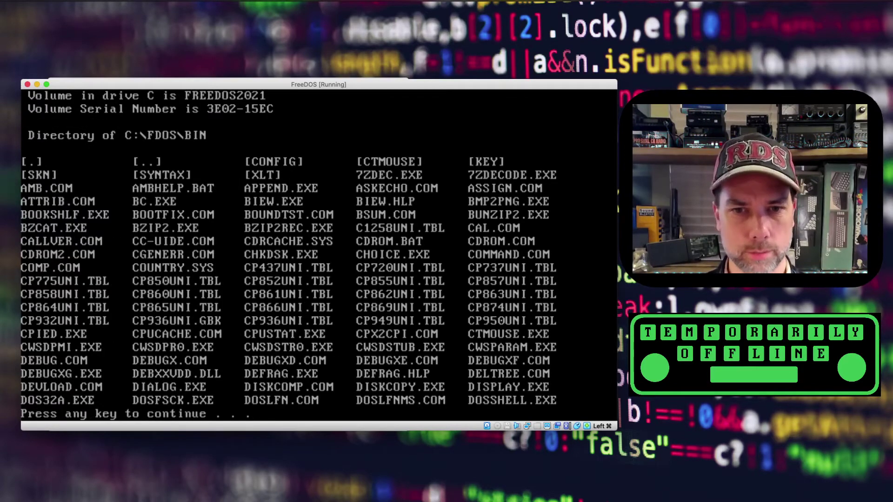
{"action": "key", "text": "space"}
- List the files in the BIN directory that match f*
{"action": "type", "text": "f"}
{"action": "key", "text": "BackSpace"}
{"action": "key", "text": "BackSpace"}
{"action": "type", "text": "dir f*"}
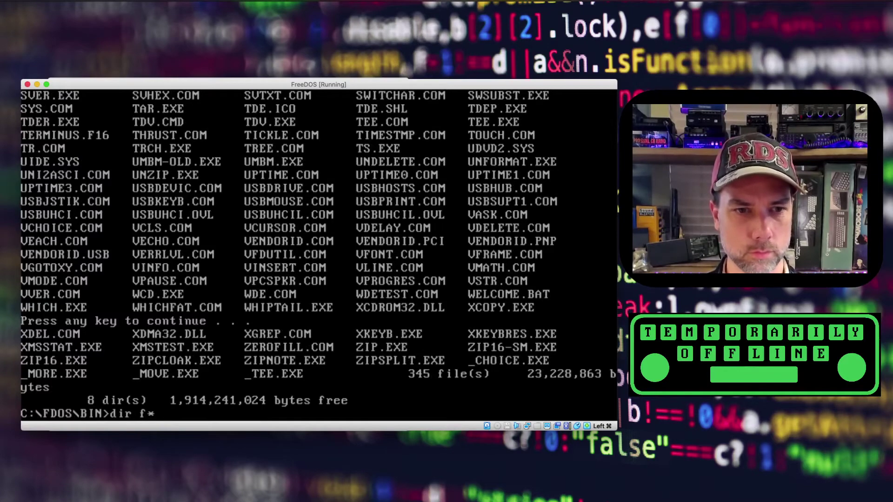
{"action": "key", "text": "Return"}
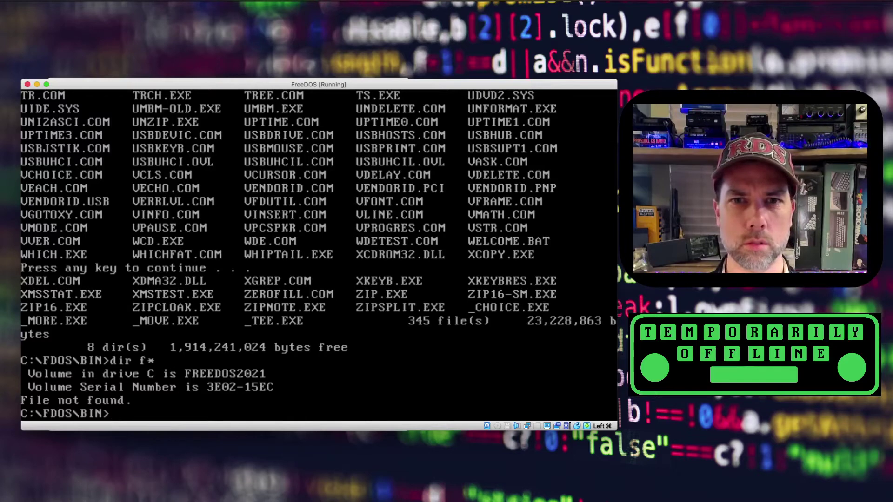
- Filter the BIN directory listing for entries containing "FOR" with the find command
{"action": "type", "text": "dir | find \"F"}
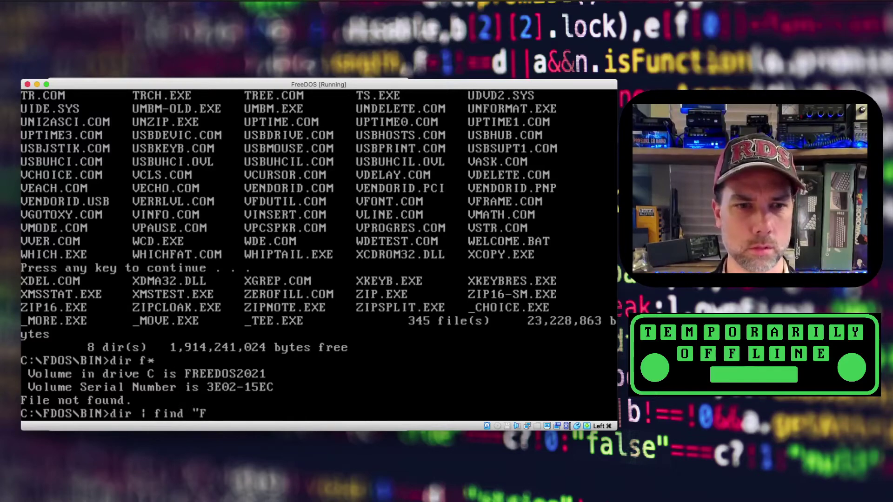
{"action": "type", "text": "OR\""}
{"action": "key", "text": "Return"}
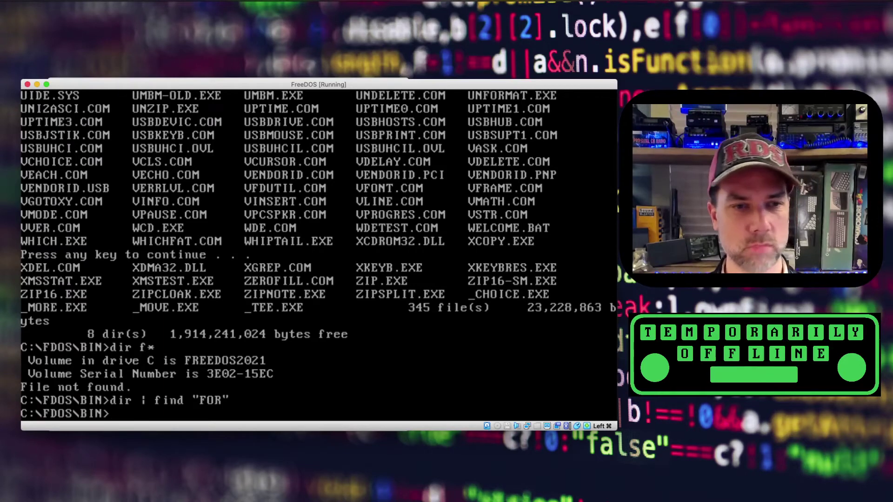
- Page through the first screens of EXE files in the BIN directory and break off the listing
{"action": "type", "text": "dir "}
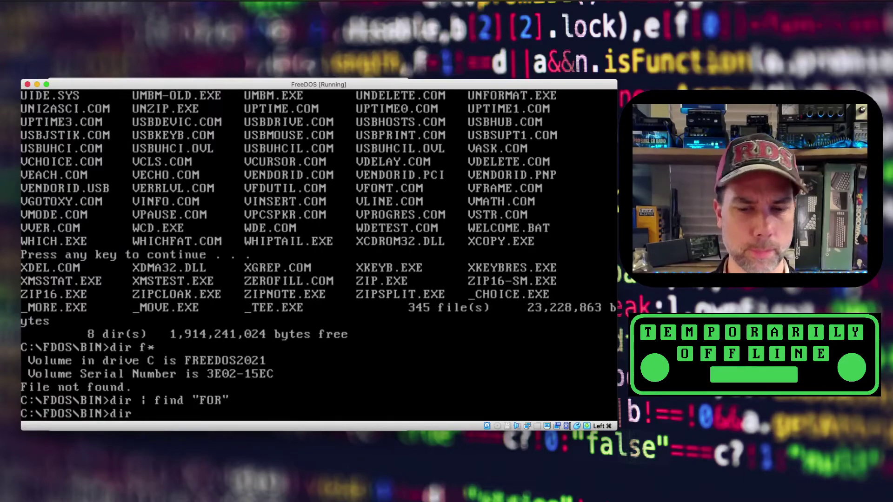
{"action": "type", "text": "| more"}
{"action": "key", "text": "Return"}
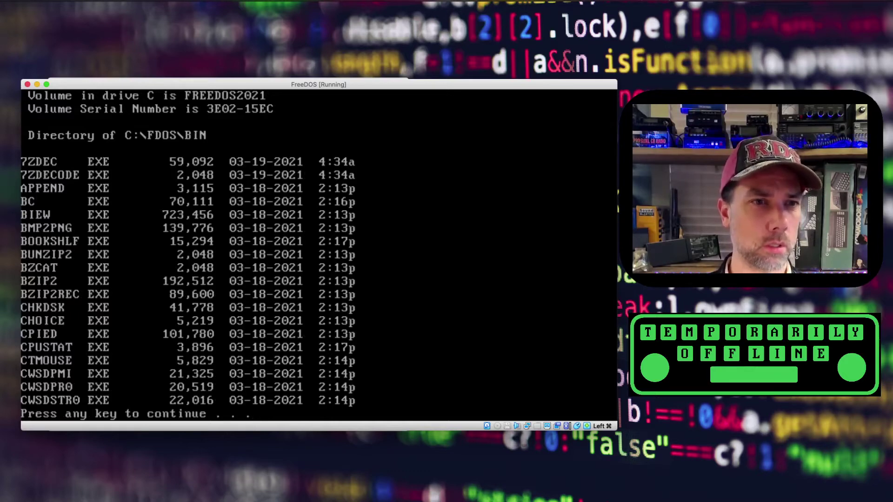
{"action": "key", "text": "space"}
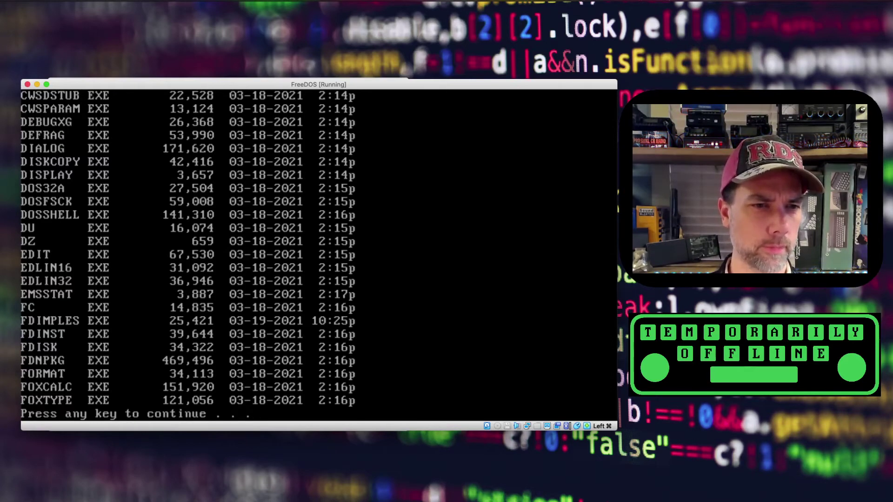
{"action": "key", "text": "space"}
{"action": "key", "text": "ctrl+c"}
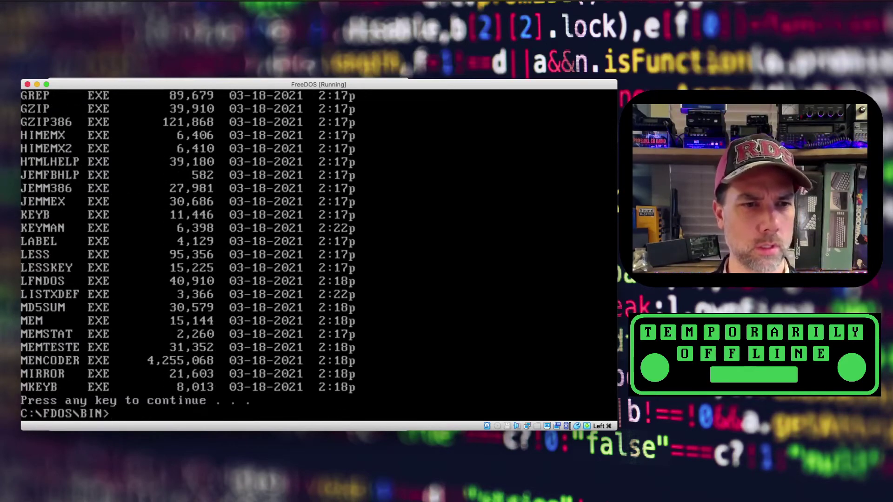
- List the files in the BIN directory that match F*.* and stop after the first page
{"action": "type", "text": "dir F"}
{"action": "type", "text": "*,="}
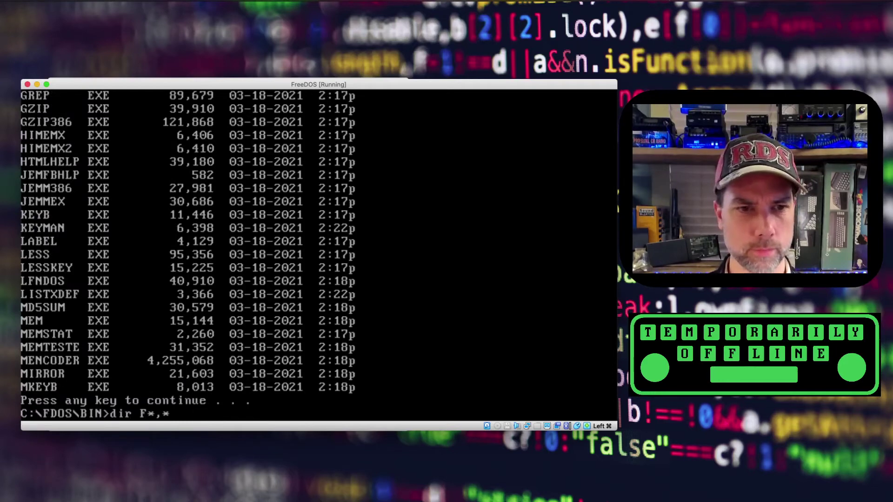
{"action": "key", "text": "BackSpace"}
{"action": "key", "text": "BackSpace"}
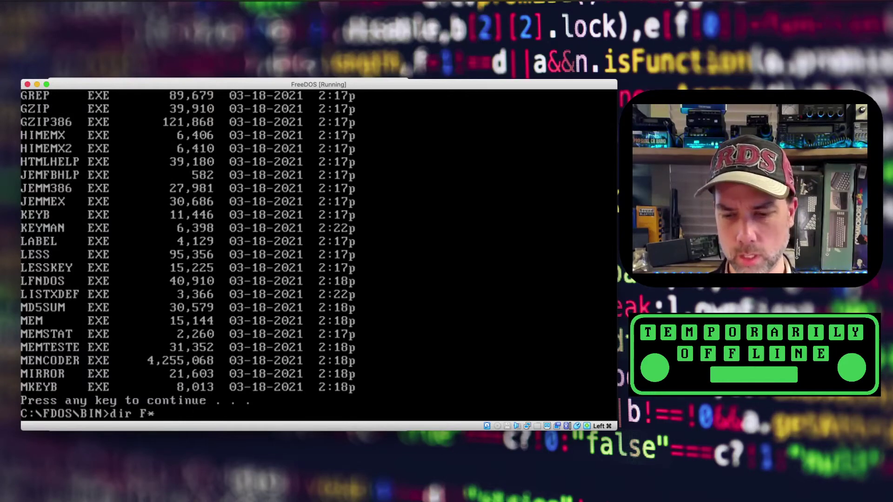
{"action": "type", "text": ".*"}
{"action": "key", "text": "Return"}
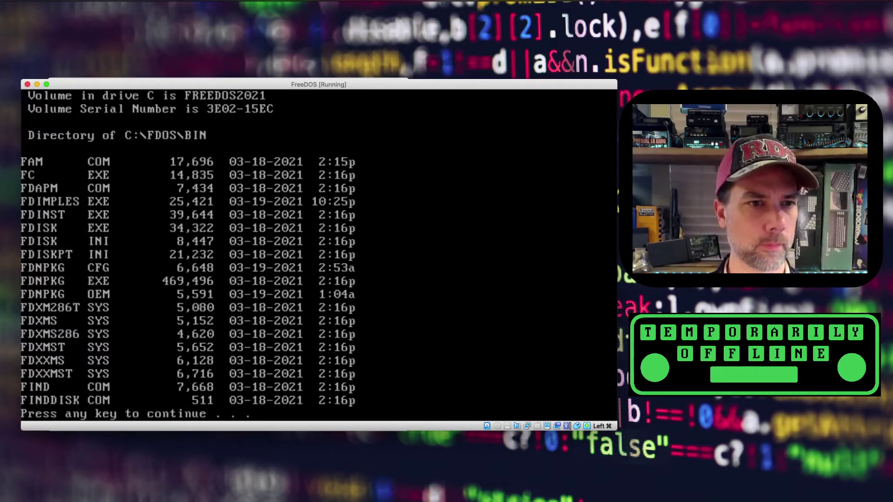
{"action": "key", "text": "ctrl+c"}
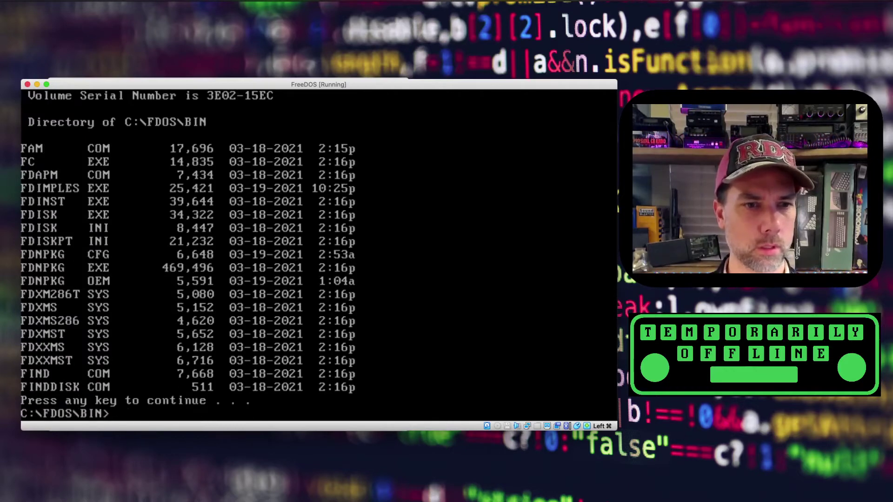
- List the BIN directory files matching FOR*, and repeat the listing with the pattern FOR*.*
{"action": "type", "text": "dir FOR*"}
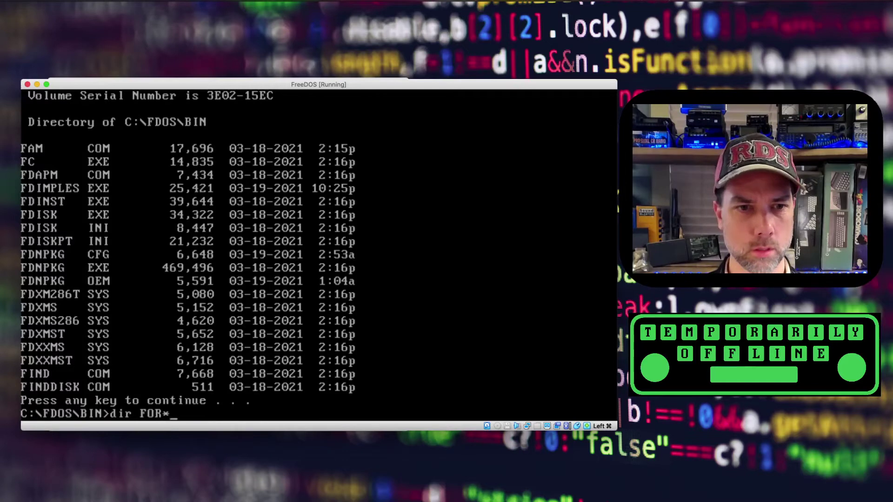
{"action": "key", "text": "Return"}
{"action": "type", "text": "dir"}
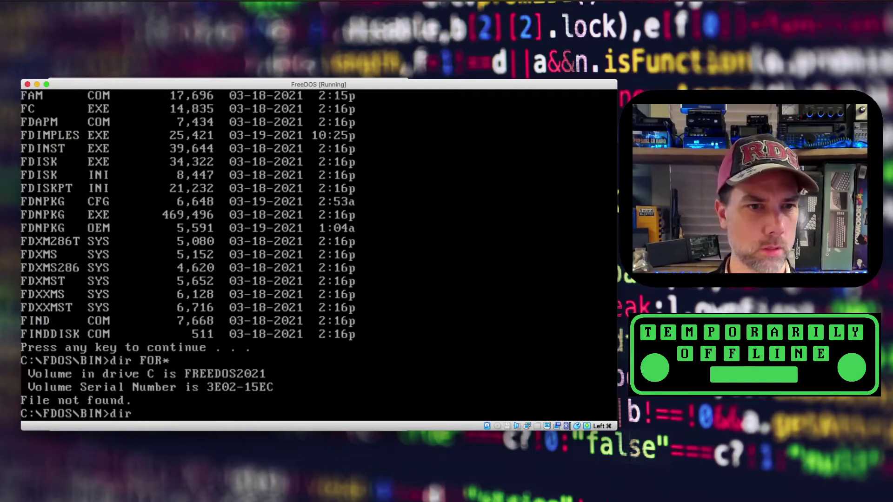
{"action": "type", "text": " FOR*.*"}
{"action": "key", "text": "Return"}
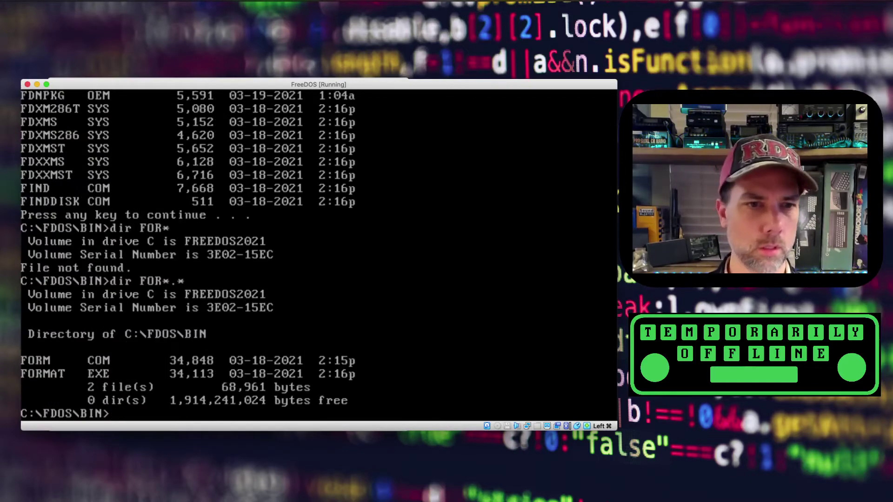
- Run form and format without arguments to check what each tool does
{"action": "type", "text": "form"}
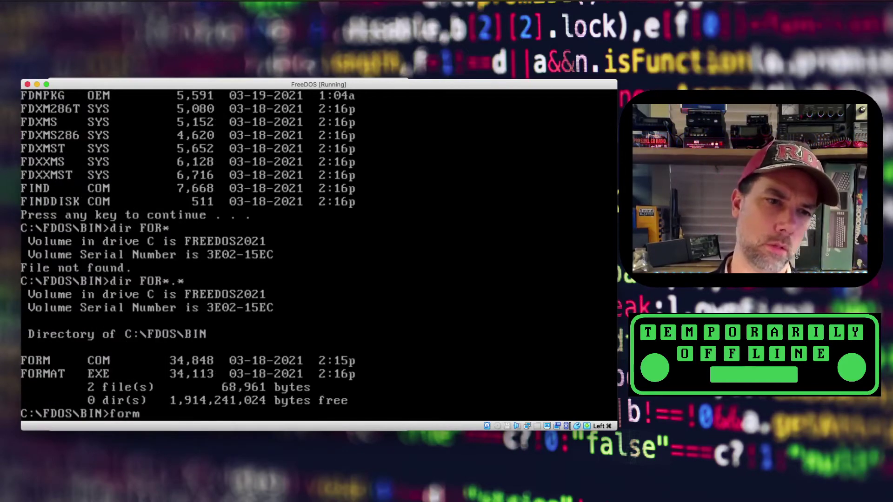
{"action": "key", "text": "Return"}
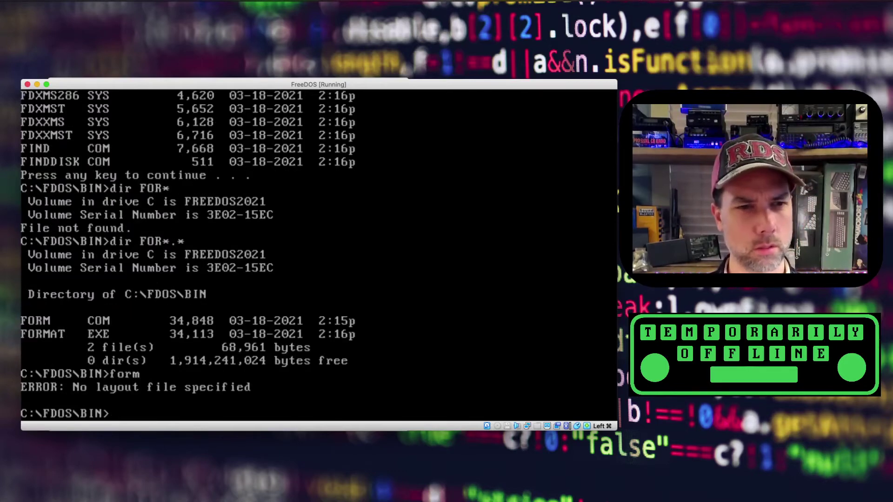
{"action": "type", "text": "format"}
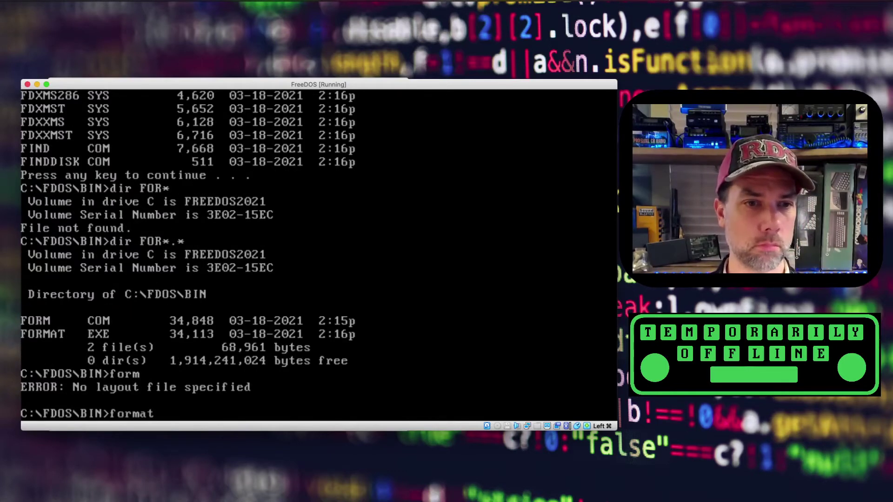
{"action": "key", "text": "Return"}
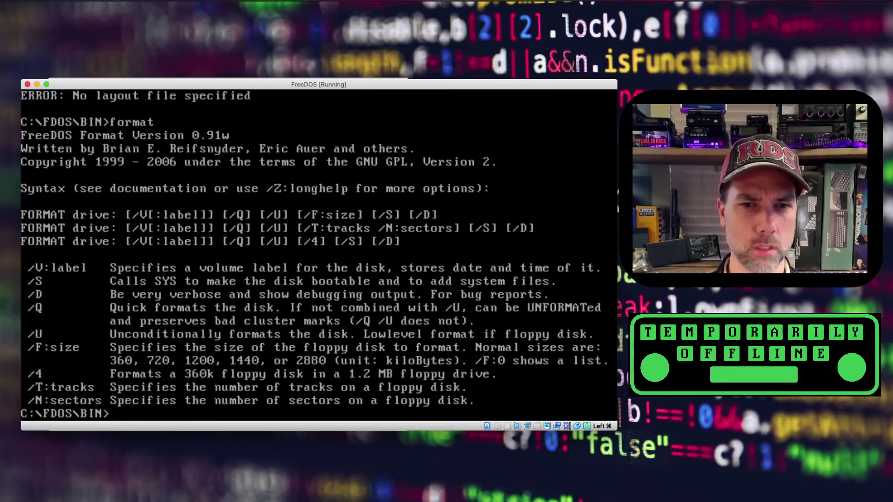
- List the *.exe files in the BIN directory and page through to the end of the listing
{"action": "type", "text": "dir *.exe"}
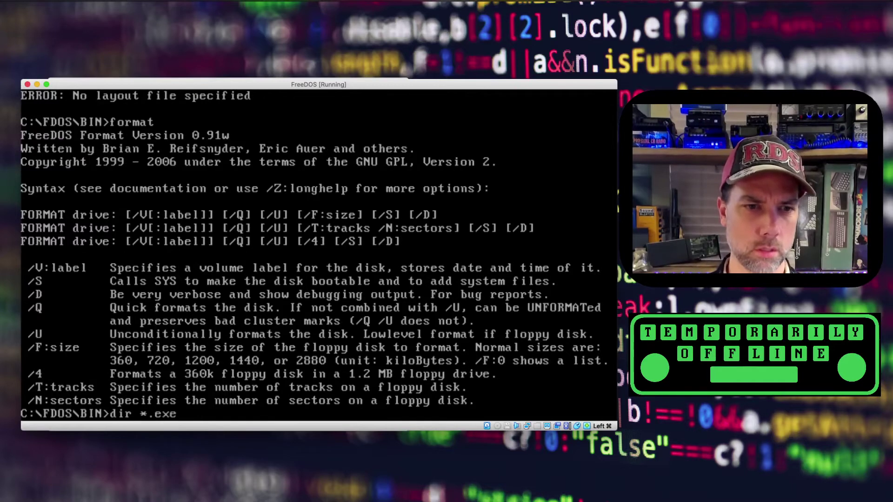
{"action": "key", "text": "Return"}
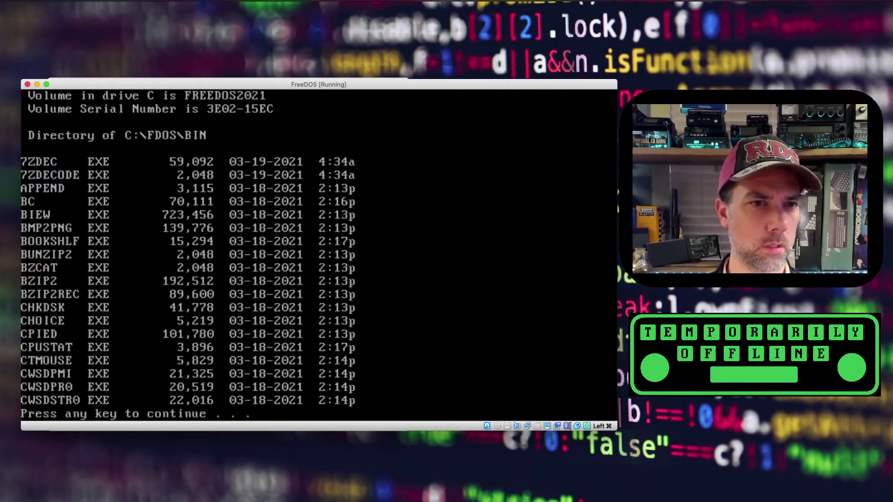
{"action": "key", "text": "space"}
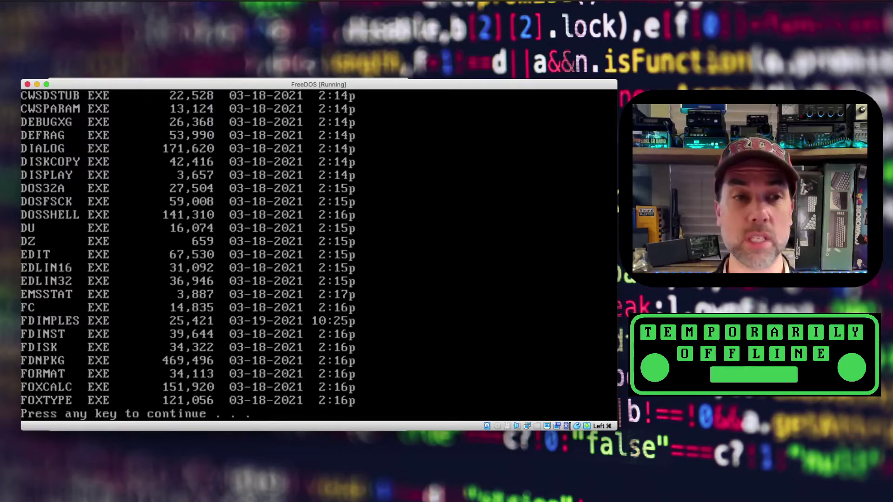
{"action": "key", "text": "space"}
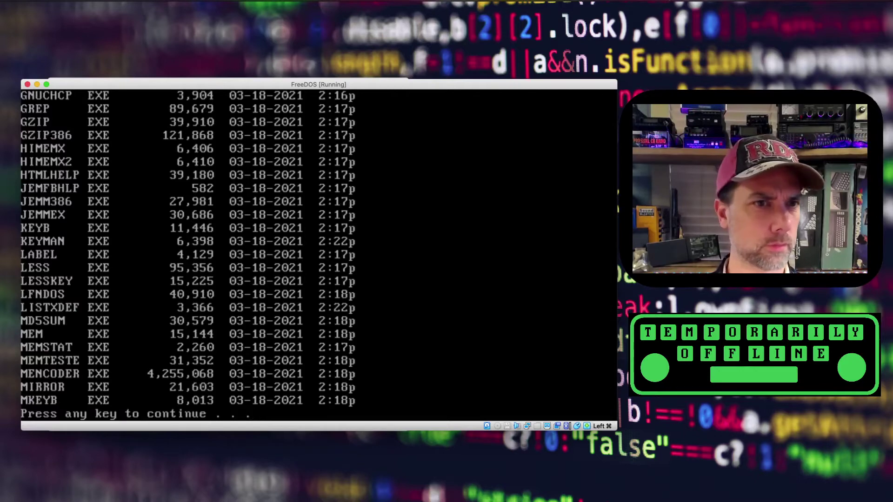
{"action": "key", "text": "space"}
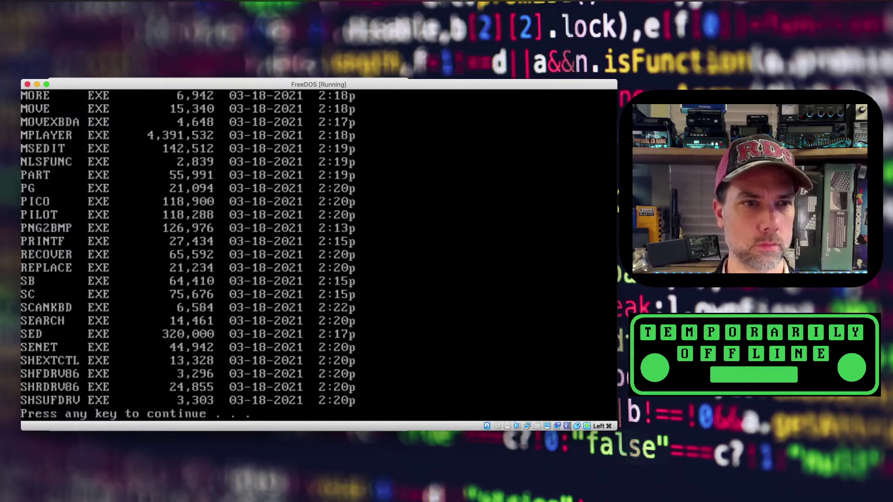
{"action": "key", "text": "space"}
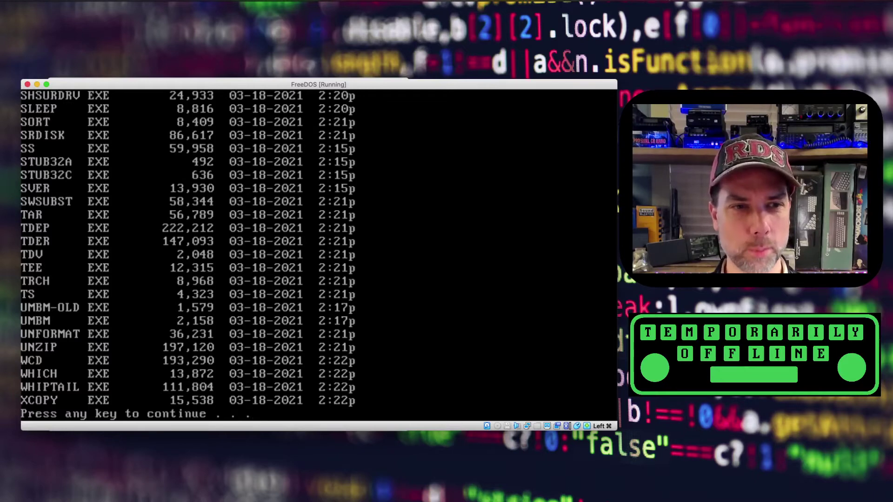
{"action": "key", "text": "space"}
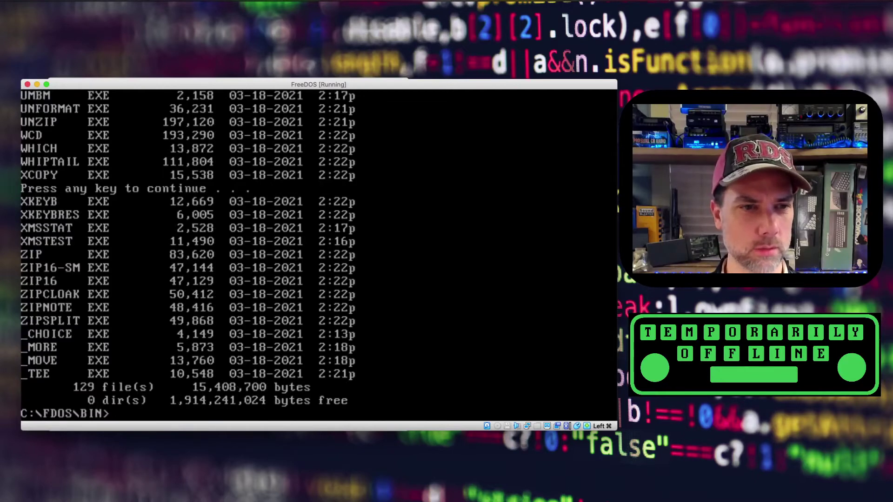
- Show the built-in usage help of whiptail with /? and clear the unfinished command that pipes it through more
{"action": "type", "text": "whiptail /?"}
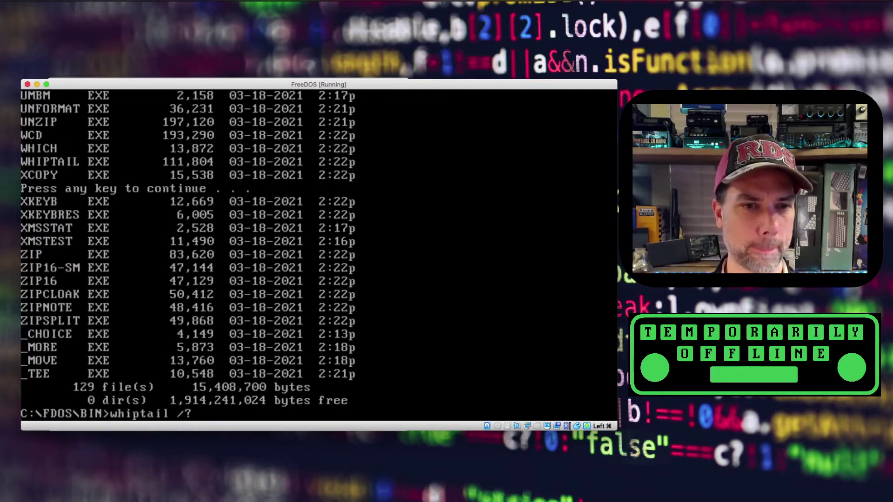
{"action": "key", "text": "Return"}
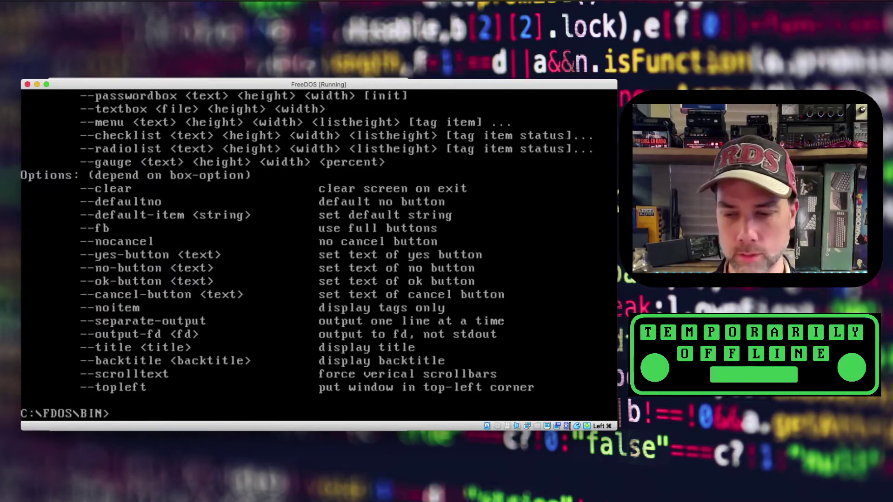
{"action": "key", "text": "Up"}
{"action": "type", "text": "| more"}
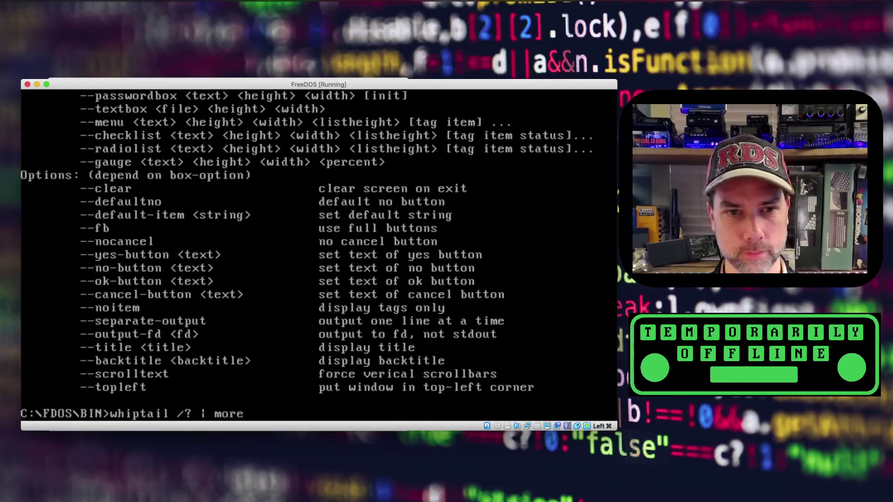
{"action": "key", "text": "Escape"}
{"action": "key", "text": "Up"}
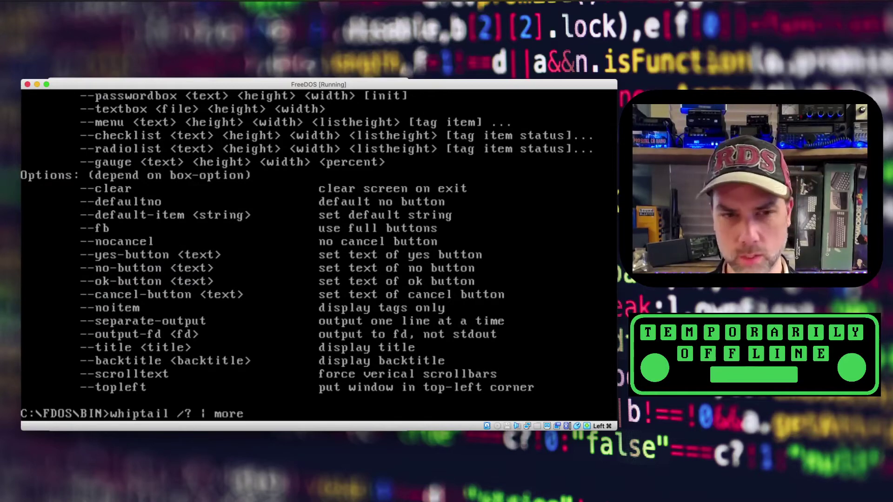
{"action": "key", "text": "Escape"}
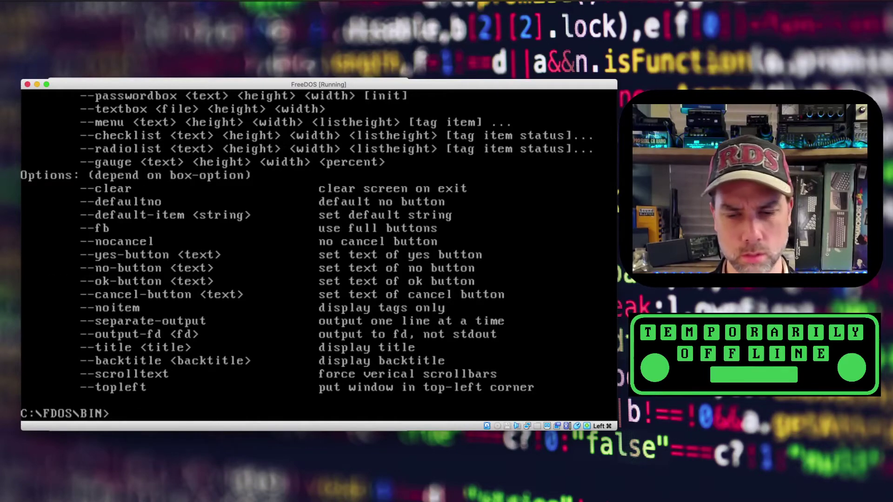
- Try to look up a description of whiptail with the help and whatis commands
{"action": "type", "text": "help whiptail"}
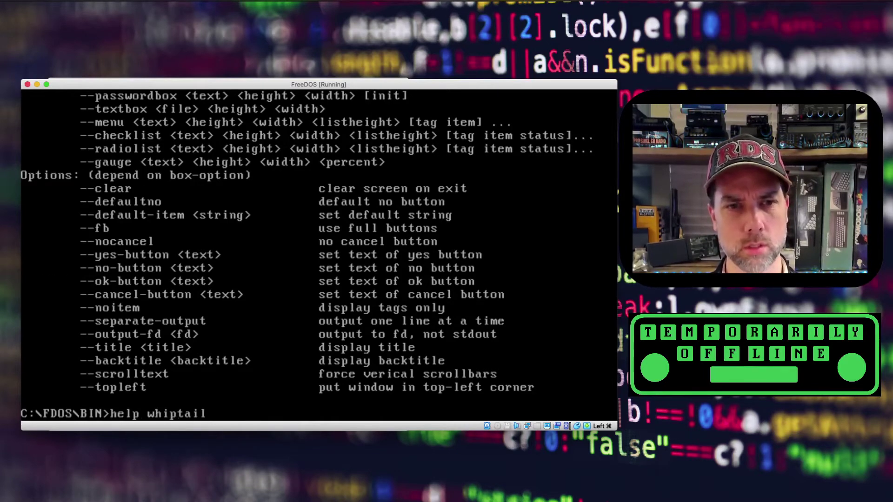
{"action": "key", "text": "Return"}
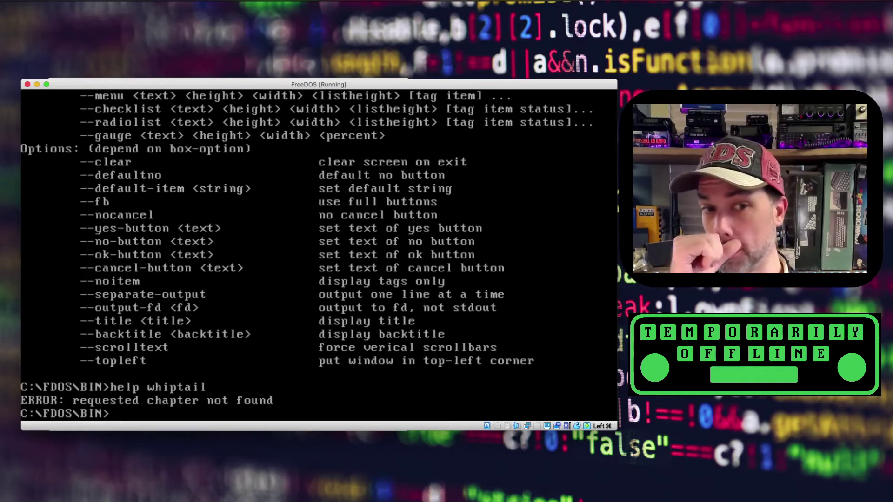
{"action": "type", "text": "whatis"}
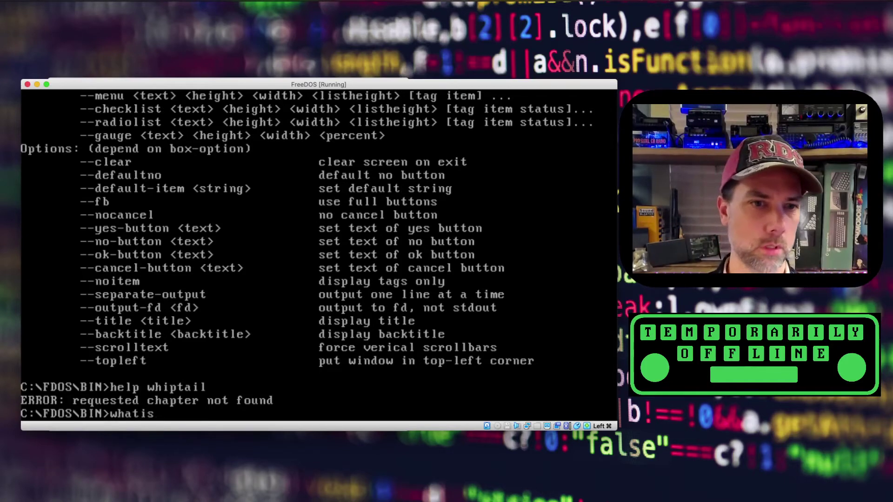
{"action": "type", "text": " whiptail"}
{"action": "key", "text": "Return"}
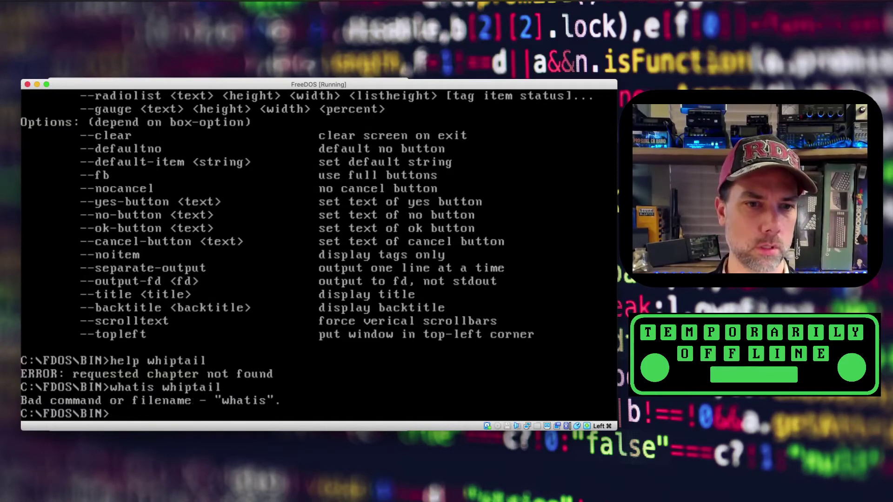
- Redirect the whiptail /? usage help into out.txt and view that file with more
{"action": "type", "text": "whiptail"}
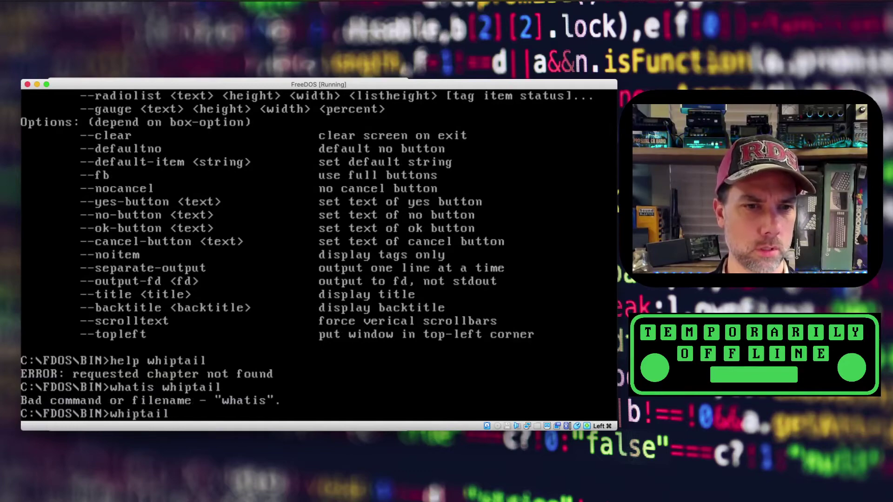
{"action": "type", "text": " /?"}
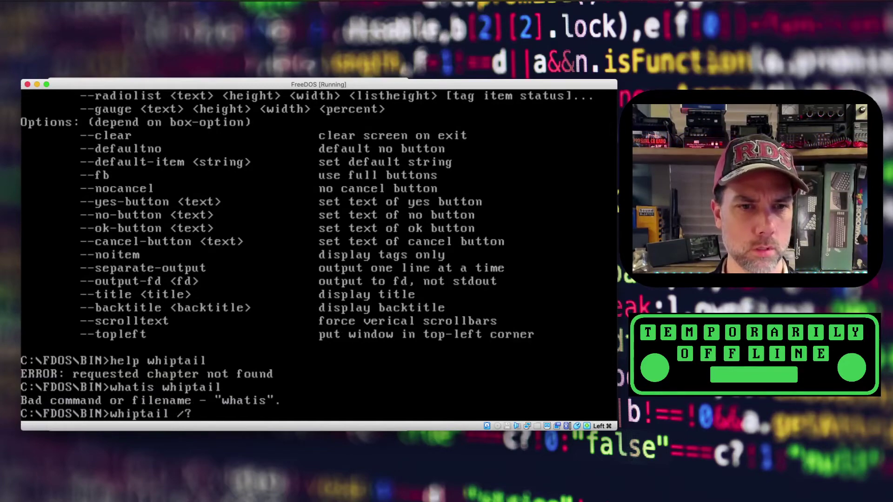
{"action": "type", "text": " > out.txt"}
{"action": "key", "text": "Return"}
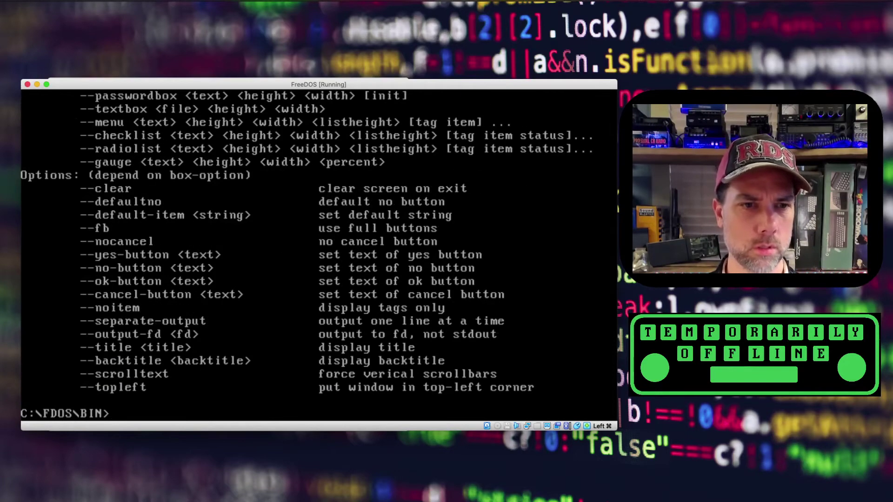
{"action": "type", "text": "more out.txt"}
{"action": "key", "text": "Return"}
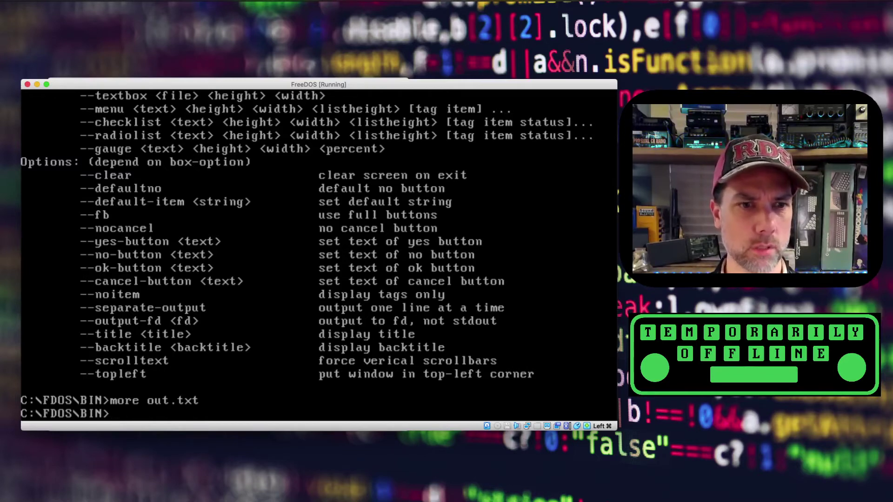
- Check the size of out.txt with a directory listing and delete the file
{"action": "type", "text": "ype u"}
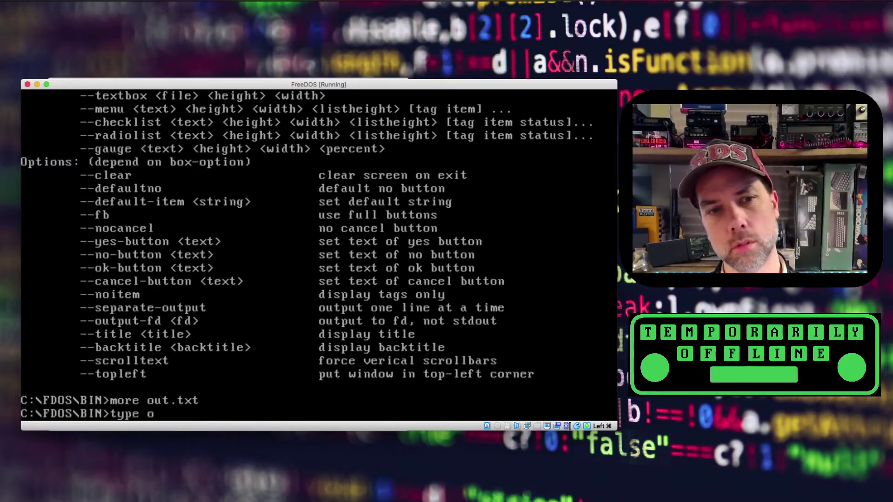
{"action": "key", "text": "BackSpace"}
{"action": "key", "text": "BackSpace"}
{"action": "key", "text": "BackSpace"}
{"action": "key", "text": "BackSpace"}
{"action": "type", "text": "dir out.txt"}
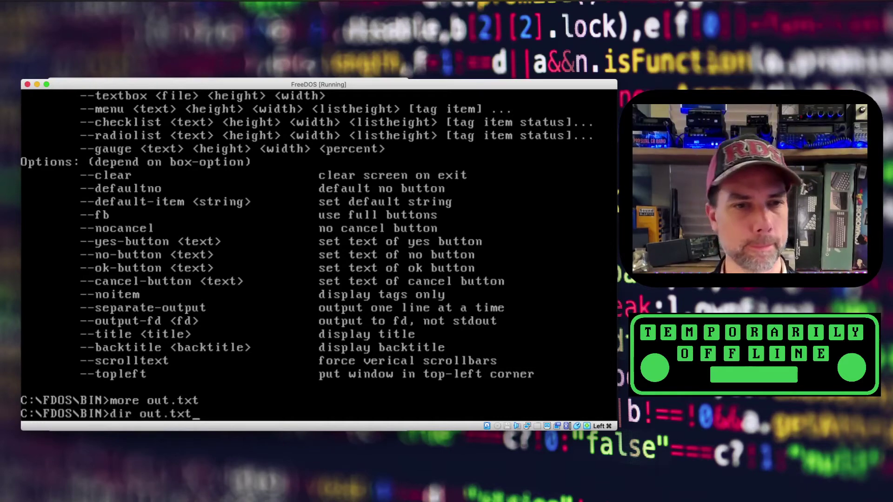
{"action": "key", "text": "Return"}
{"action": "type", "text": "del out.txt"}
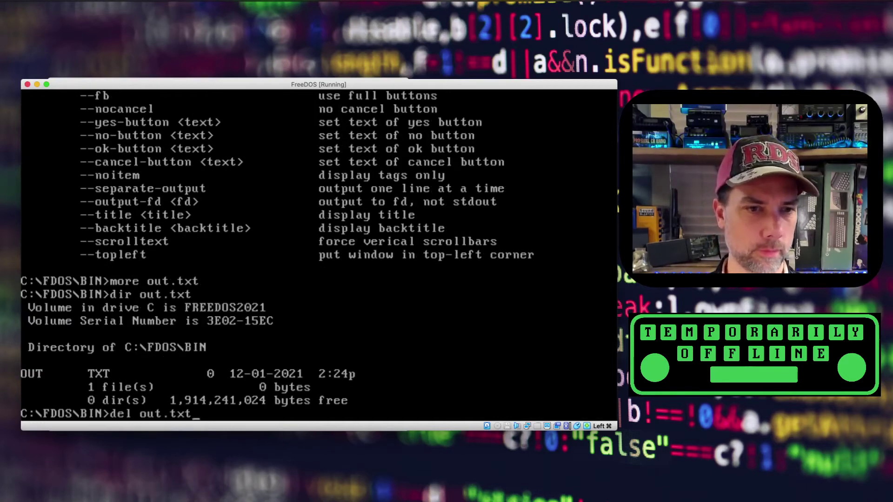
{"action": "key", "text": "Return"}
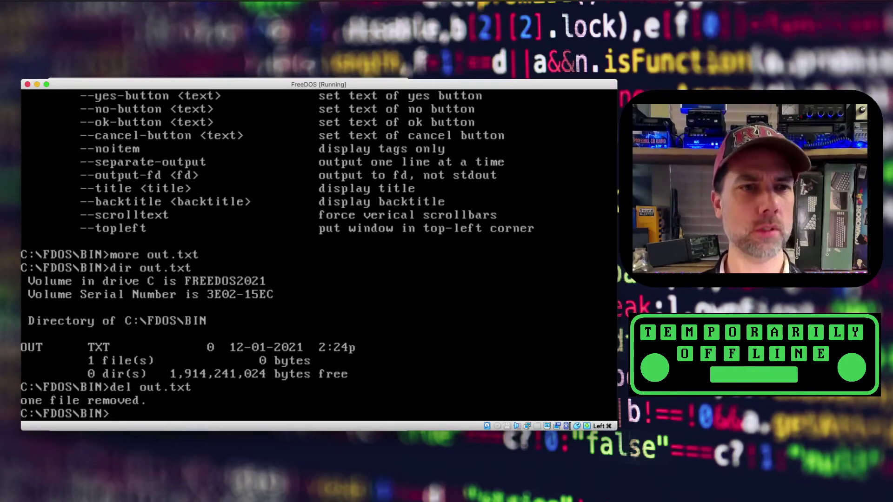
- Try to quick-format drive D: with format d: /q, answering the confirmation with YW
{"action": "type", "text": "format d"}
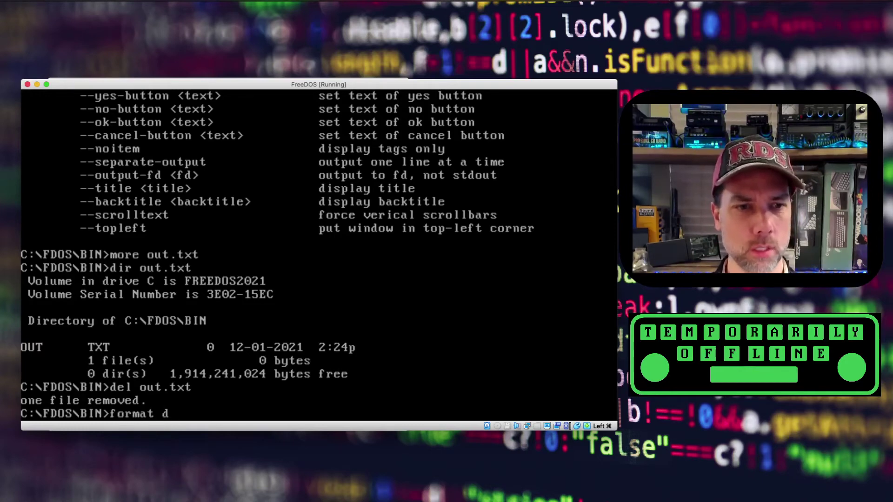
{"action": "type", "text": ": /q"}
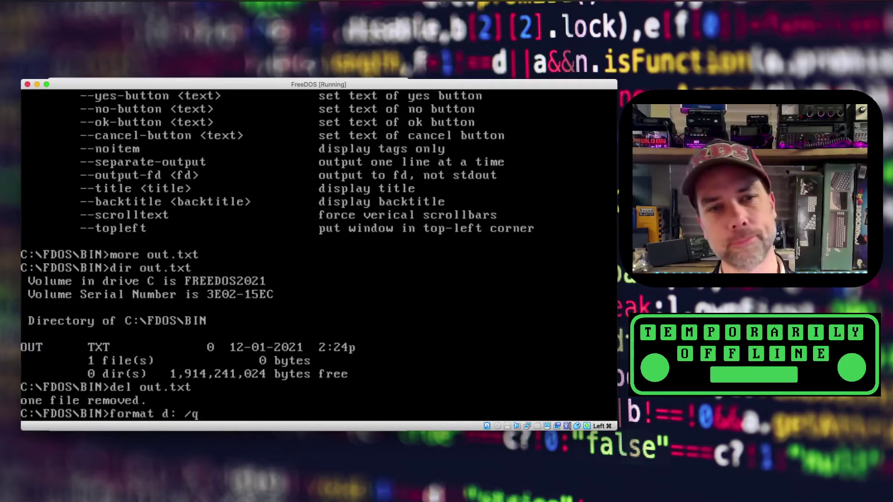
{"action": "key", "text": "Return"}
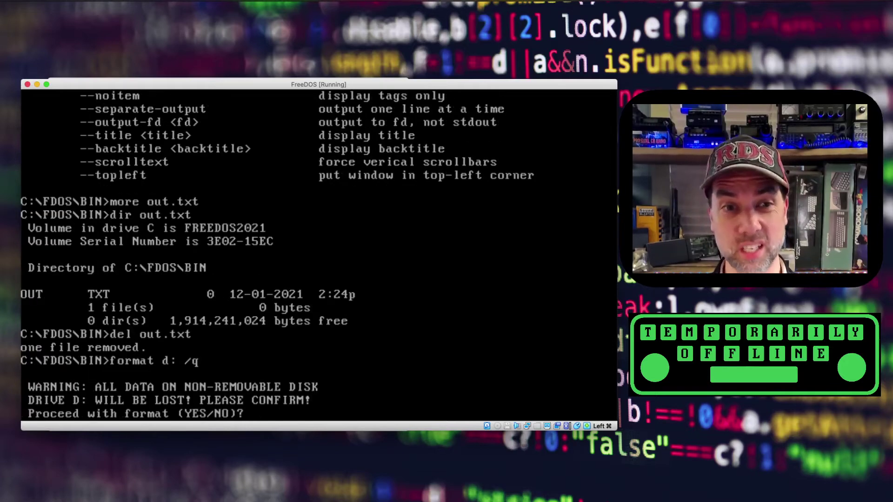
{"action": "type", "text": "YW"}
{"action": "key", "text": "Return"}
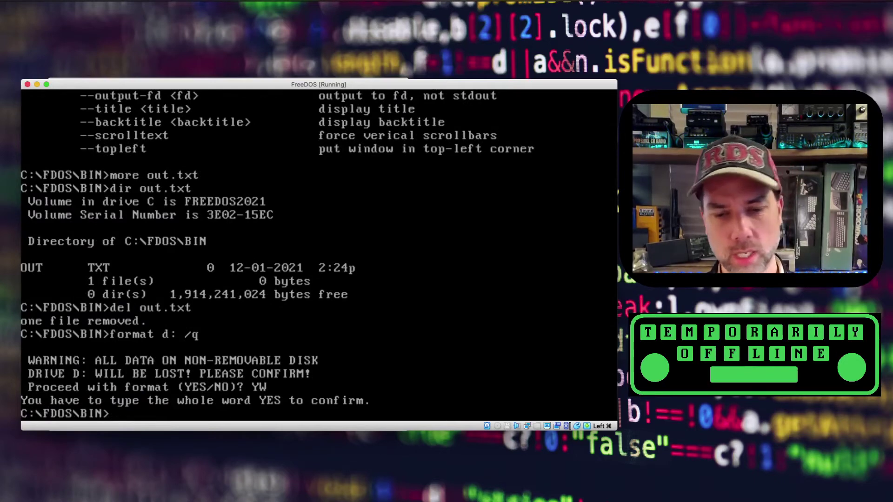
- Quick-format drive D:, confirming with the full word YES and giving the volume label 6GBDRIVE
{"action": "key", "text": "Up"}
{"action": "key", "text": "Return"}
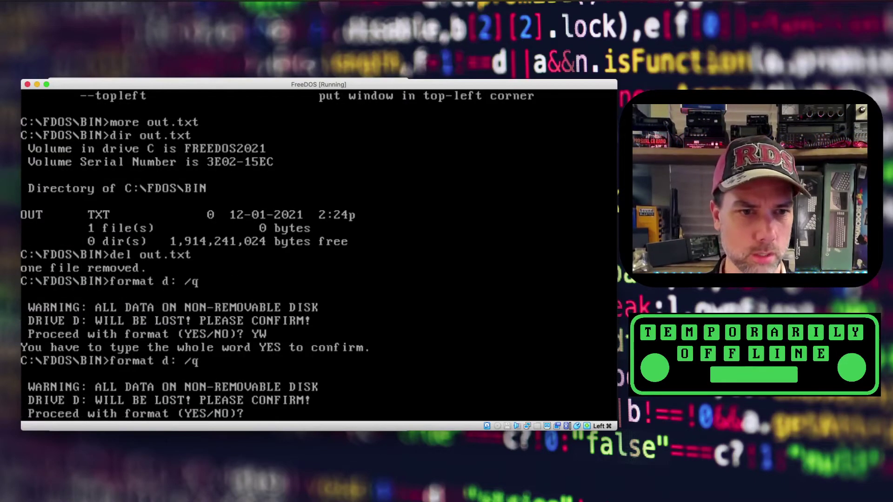
{"action": "type", "text": "YES"}
{"action": "key", "text": "Return"}
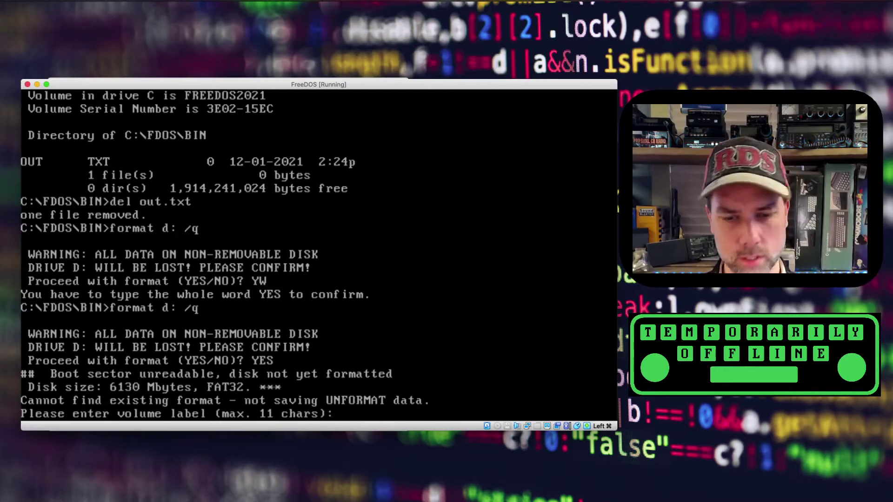
{"action": "type", "text": "6GB"}
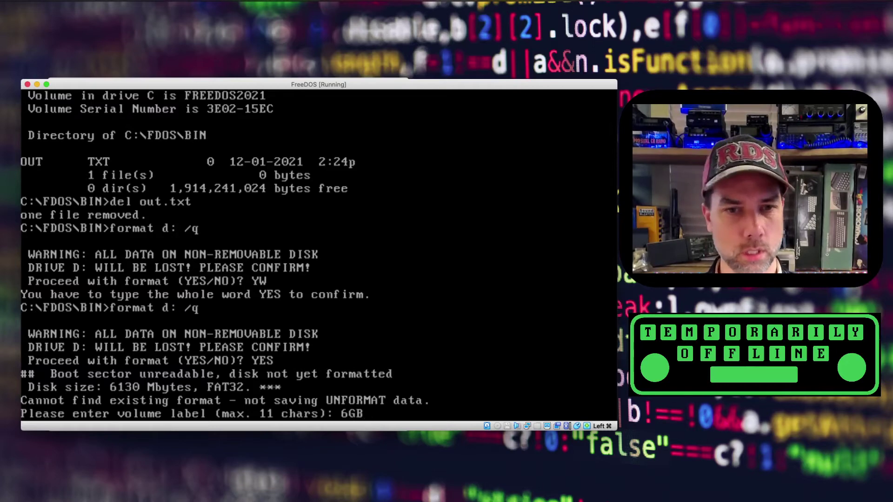
{"action": "type", "text": "DRIVE"}
{"action": "key", "text": "Return"}
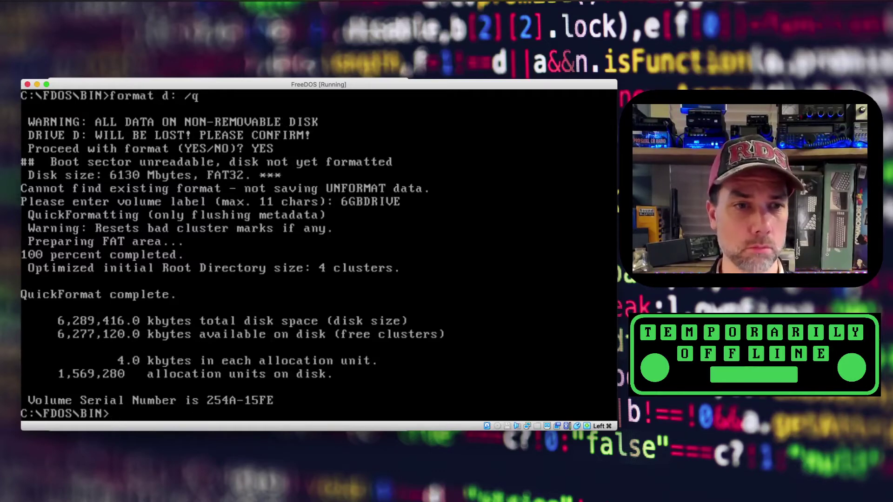
- Switch to drive D: and try to copy everything from drive C: with xcopy c:\*.* /s/e/v/y
{"action": "type", "text": "d:"}
{"action": "key", "text": "Return"}
{"action": "type", "text": "x"}
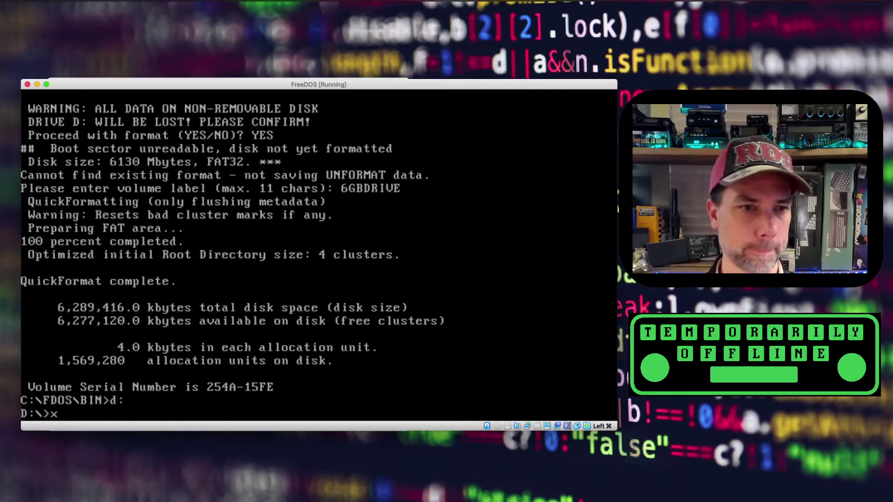
{"action": "type", "text": "copy c:\\*."}
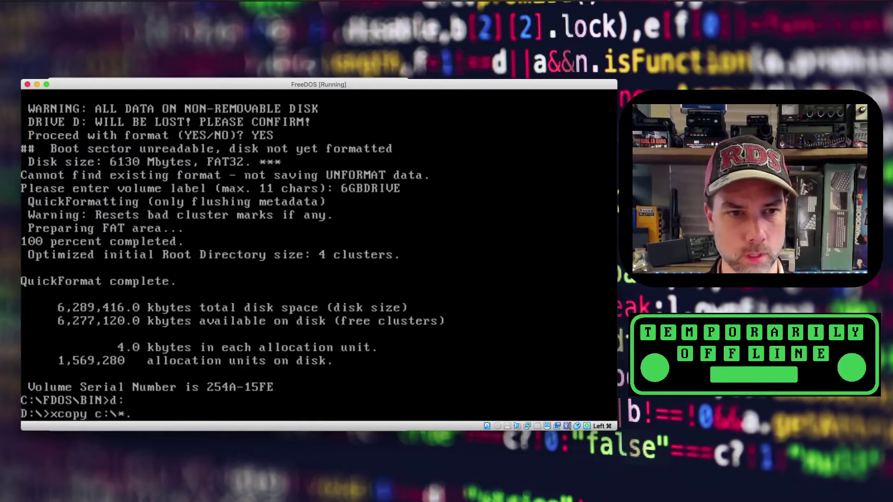
{"action": "type", "text": "* /s/e/v/"}
{"action": "key", "text": "BackSpace"}
{"action": "key", "text": "BackSpace"}
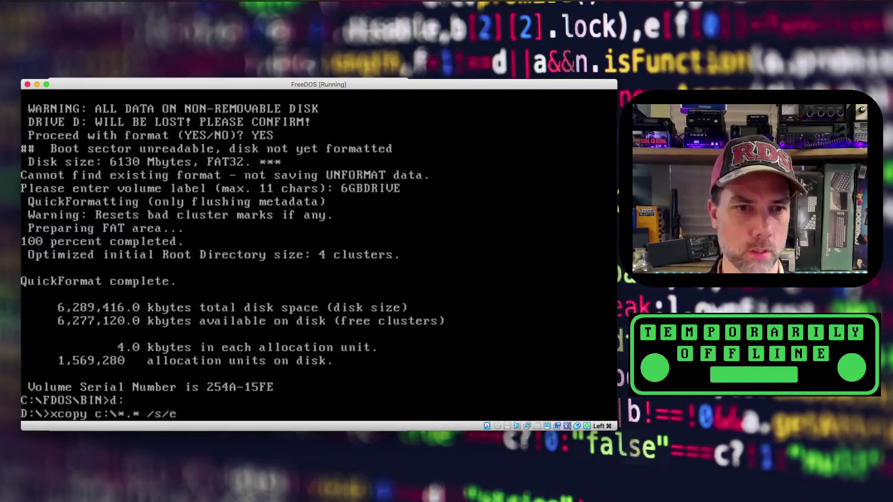
{"action": "type", "text": "/v/y"}
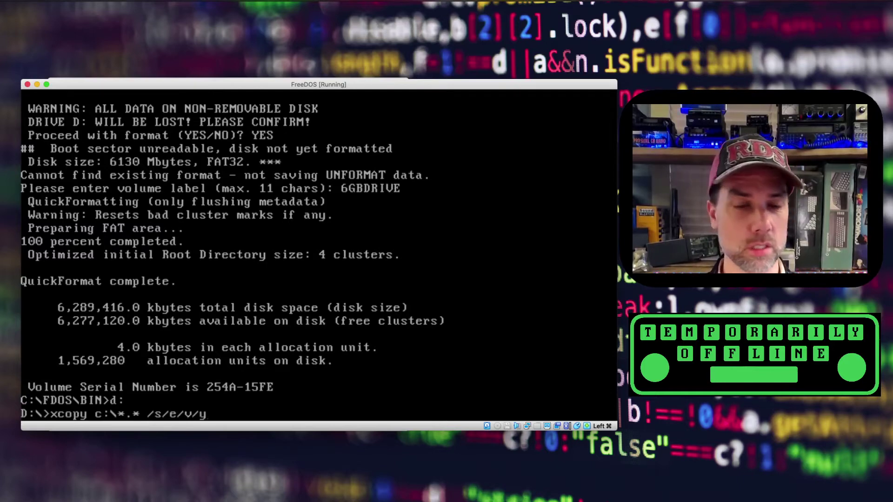
{"action": "key", "text": "Return"}
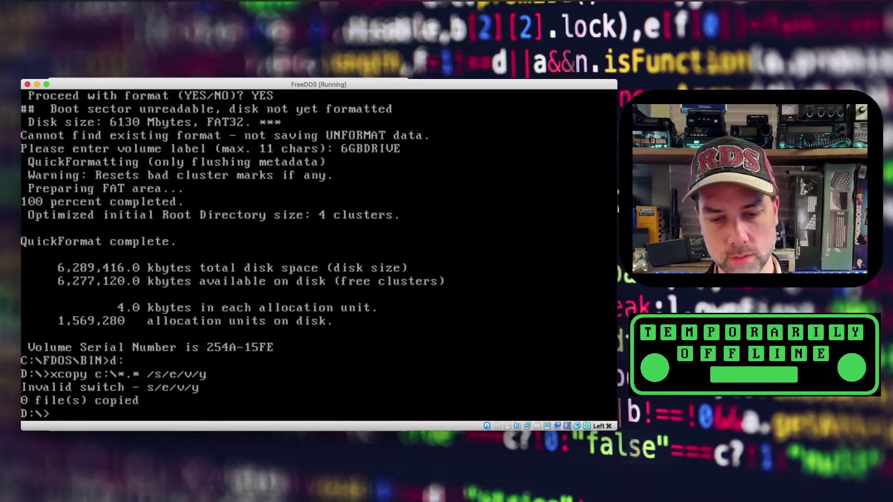
- Show the xcopy usage help with /? and page through all its switches
{"action": "type", "text": "xcopy /?"}
{"action": "key", "text": "Return"}
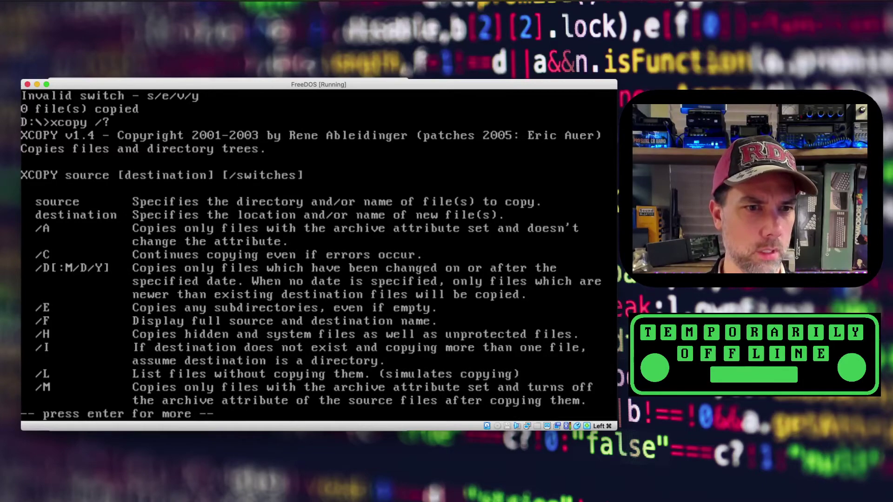
{"action": "key", "text": "Return"}
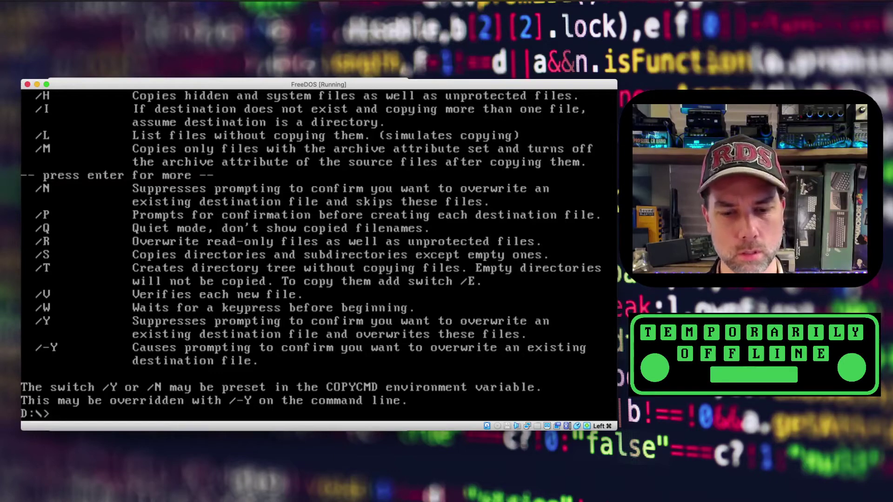
- Try to copy drive C: to the current drive with xcopy c:\ /s/v/y
{"action": "type", "text": "xcopy c:\\"}
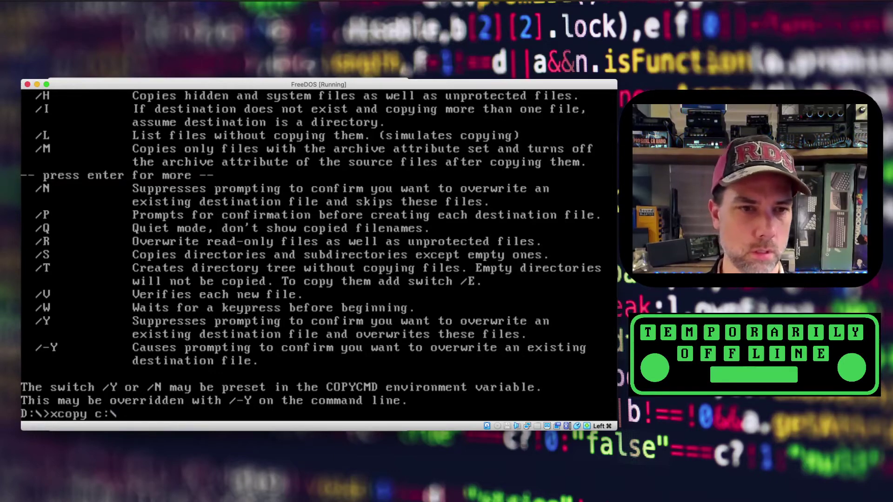
{"action": "type", "text": " /s/"}
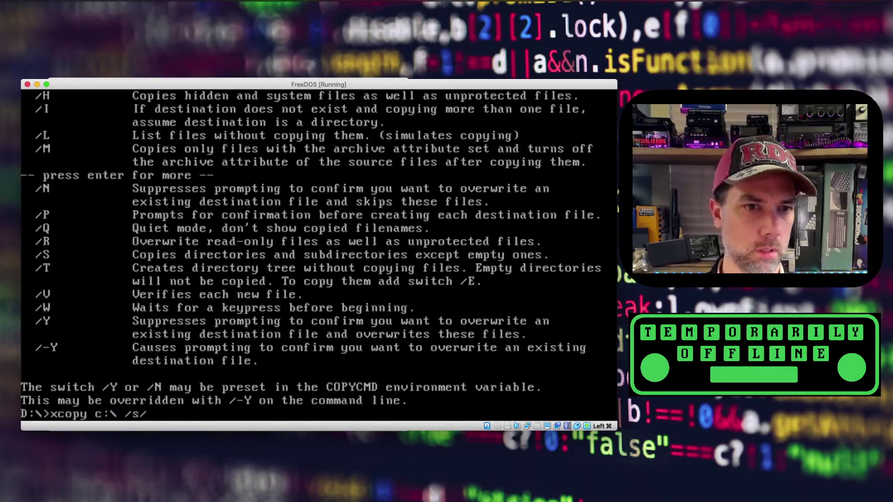
{"action": "key", "text": "BackSpace"}
{"action": "type", "text": "/v/y"}
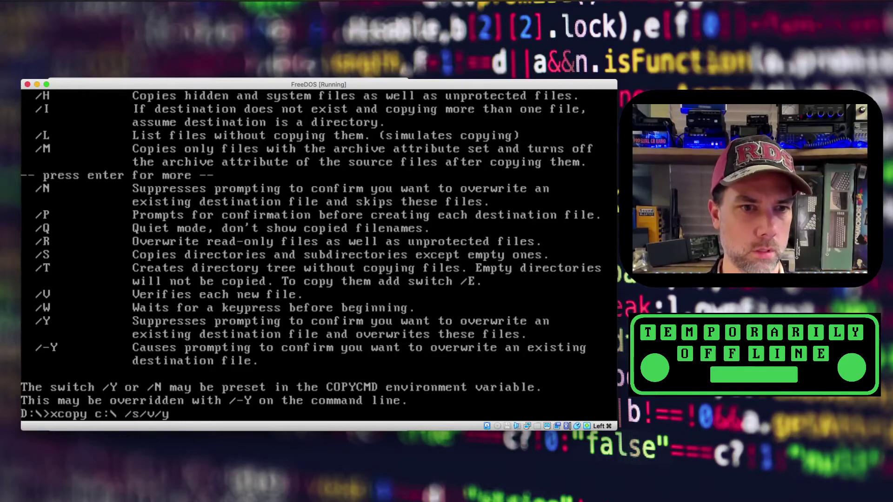
{"action": "key", "text": "Return"}
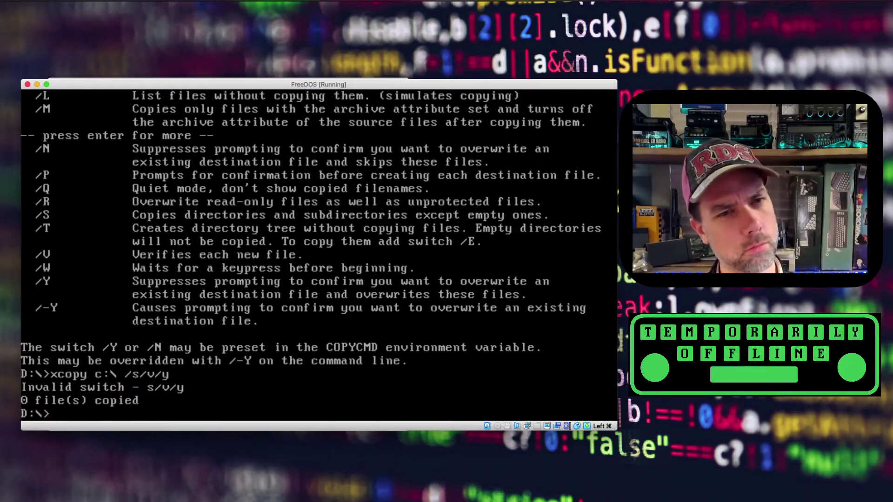
- Copy files and subdirectories from drive C: onto D: with xcopy c:\ /s and interrupt the copy partway
{"action": "type", "text": "xcopy c"}
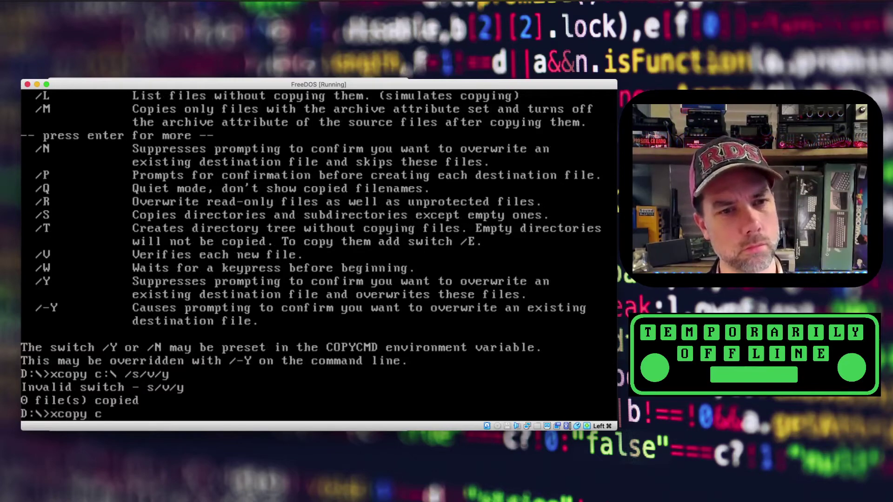
{"action": "type", "text": ":\\ /s"}
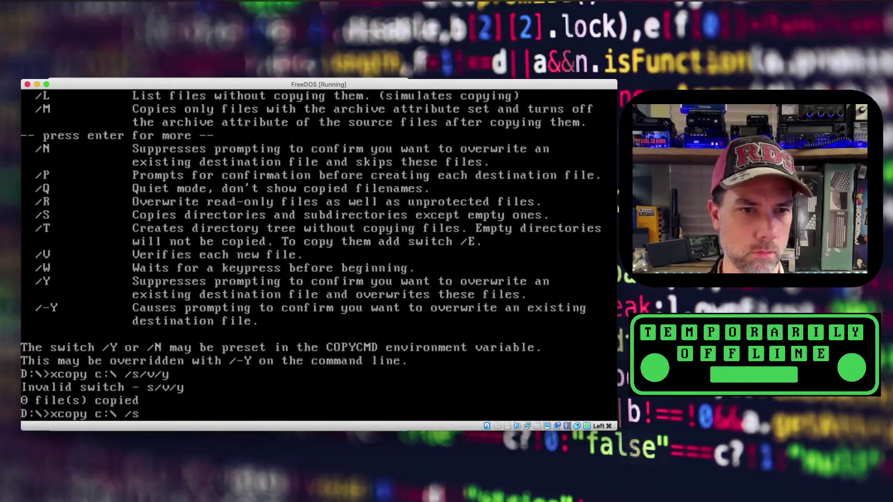
{"action": "key", "text": "Return"}
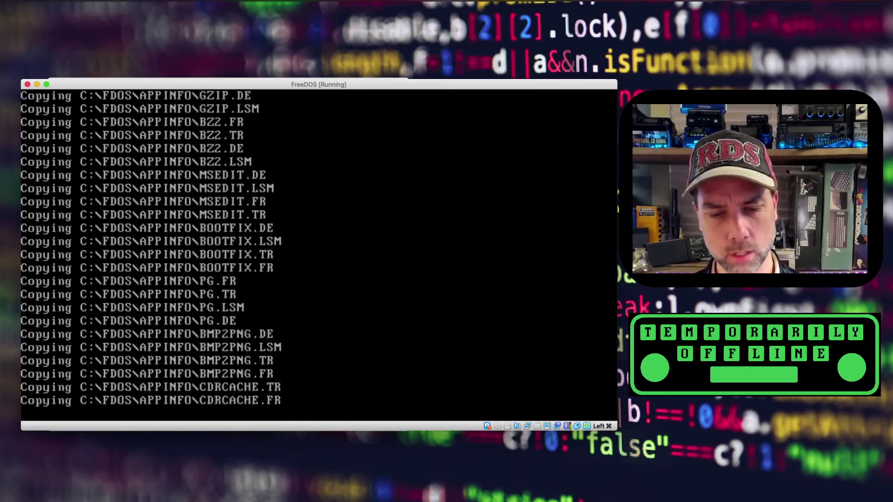
{"action": "key", "text": "ctrl+c"}
- List the root directory of drive D: to check what was copied
{"action": "type", "text": "ir"}
{"action": "key", "text": "Return"}
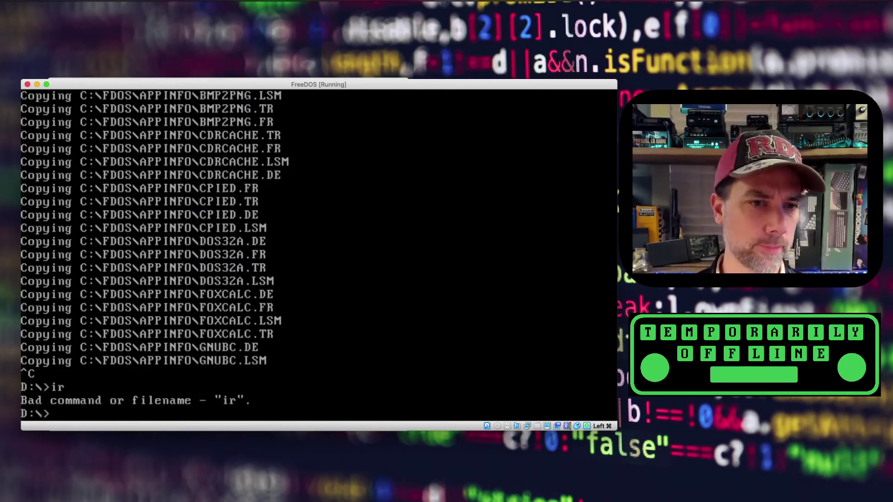
{"action": "type", "text": "dir"}
{"action": "key", "text": "Return"}
- Run a disk check on drive D: with chkdsk d:
{"action": "type", "text": "chkdks"}
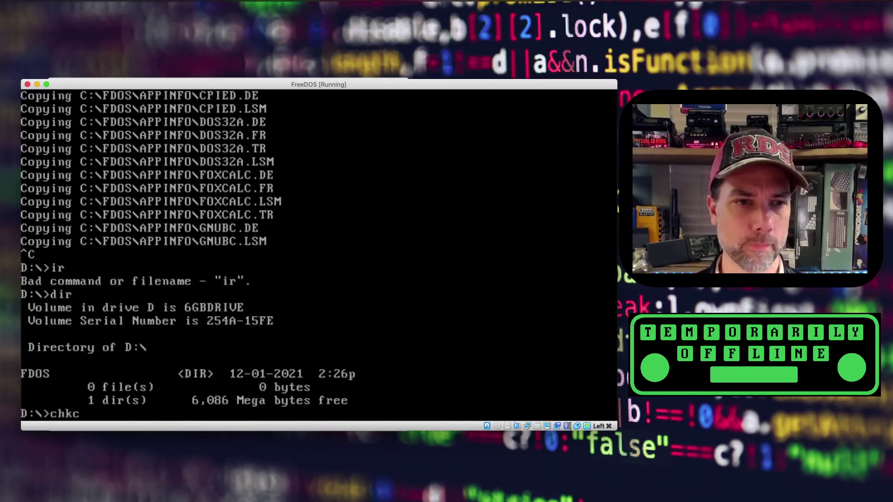
{"action": "key", "text": "BackSpace"}
{"action": "key", "text": "BackSpace"}
{"action": "key", "text": "BackSpace"}
{"action": "key", "text": "BackSpace"}
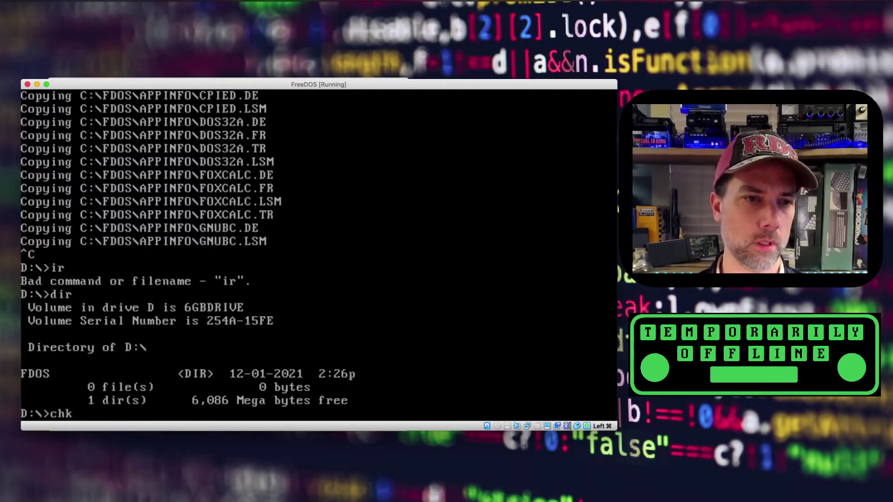
{"action": "type", "text": "dk"}
{"action": "key", "text": "BackSpace"}
{"action": "type", "text": "sk"}
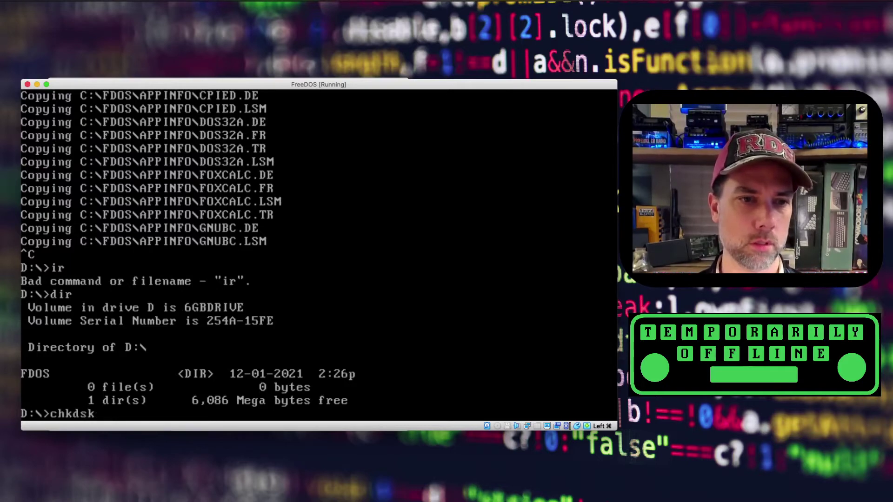
{"action": "type", "text": " d:"}
{"action": "key", "text": "Return"}
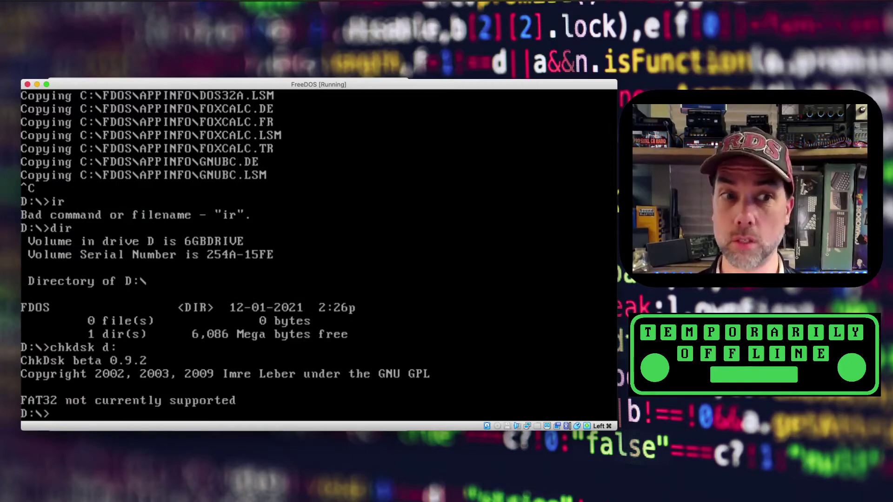
- Run a disk check on drive C: with chkdsk c:, and try the scandisk command
{"action": "type", "text": "chkd"}
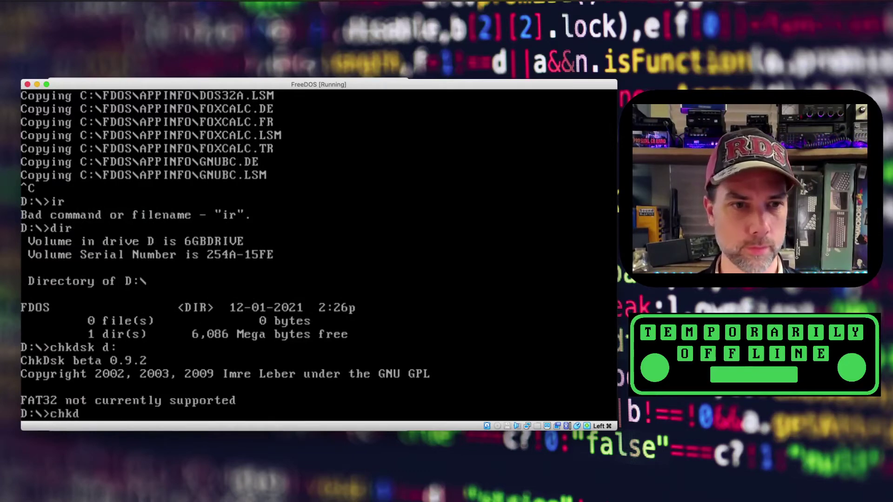
{"action": "type", "text": "sk c:"}
{"action": "key", "text": "Return"}
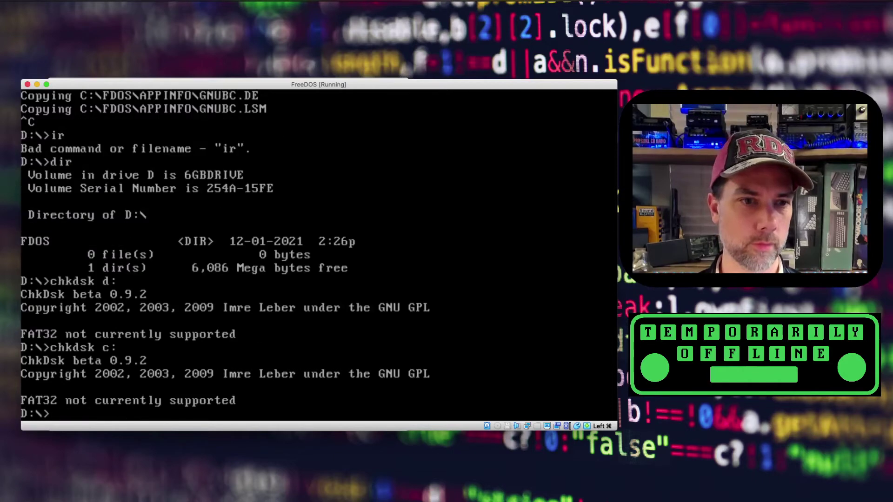
{"action": "type", "text": "scandisk"}
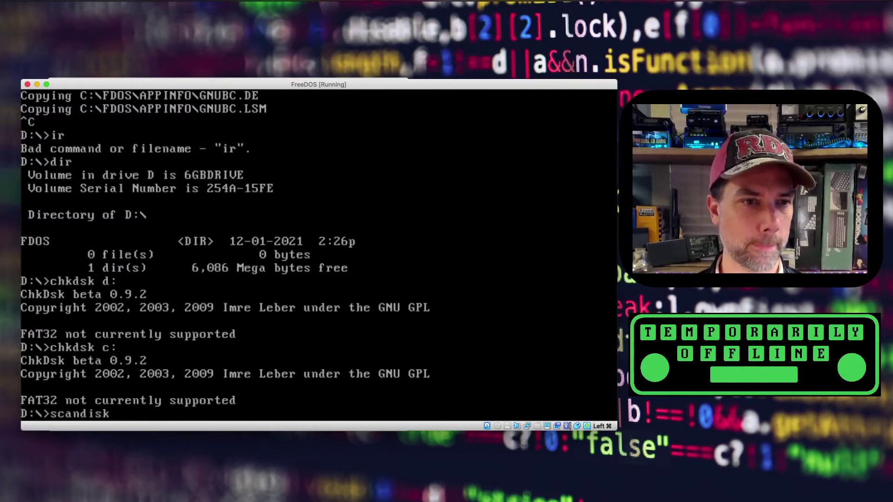
{"action": "key", "text": "Return"}
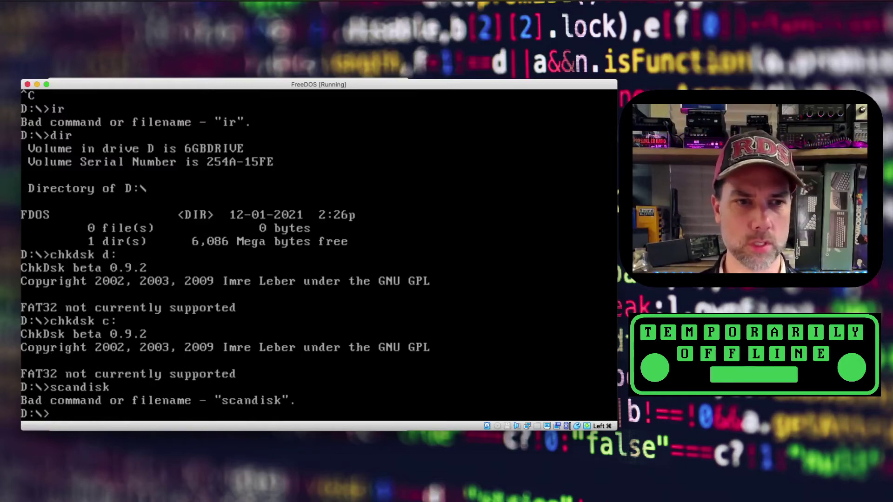
- Switch to drive C:, go to its root directory and list the contents
{"action": "type", "text": "c:"}
{"action": "key", "text": "Return"}
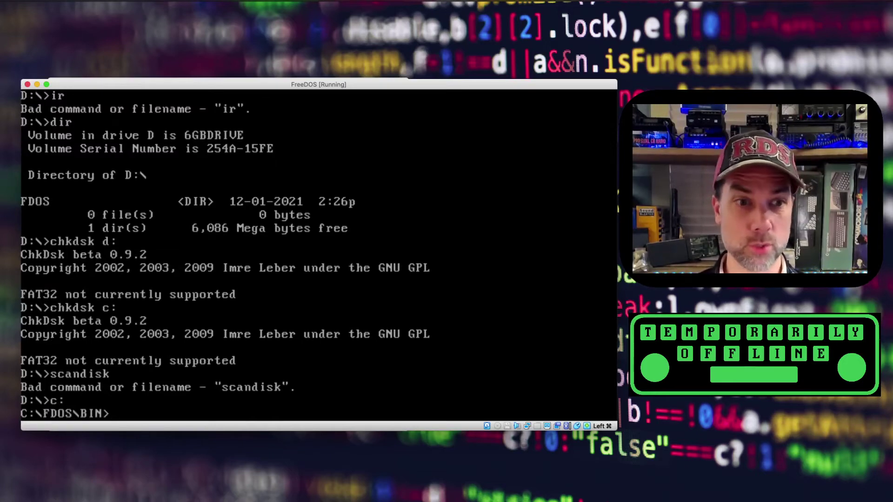
{"action": "type", "text": "cd"}
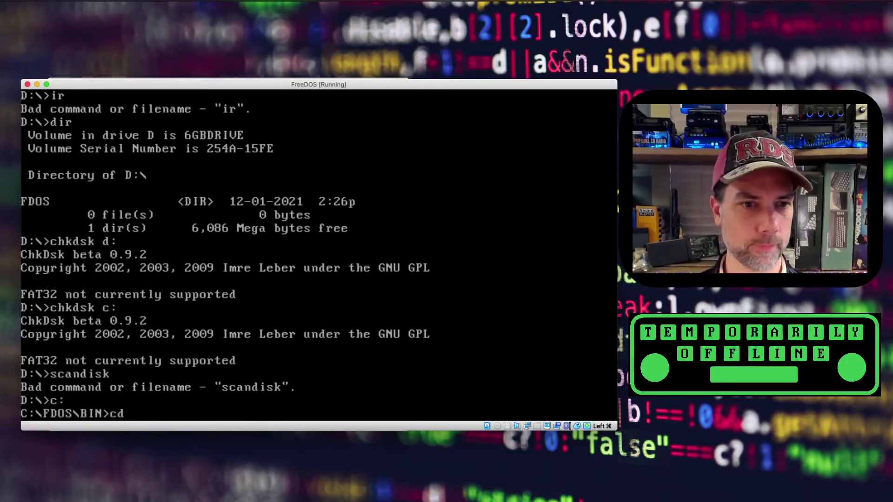
{"action": "type", "text": " / \\"}
{"action": "key", "text": "Return"}
{"action": "type", "text": "dir"}
{"action": "key", "text": "Return"}
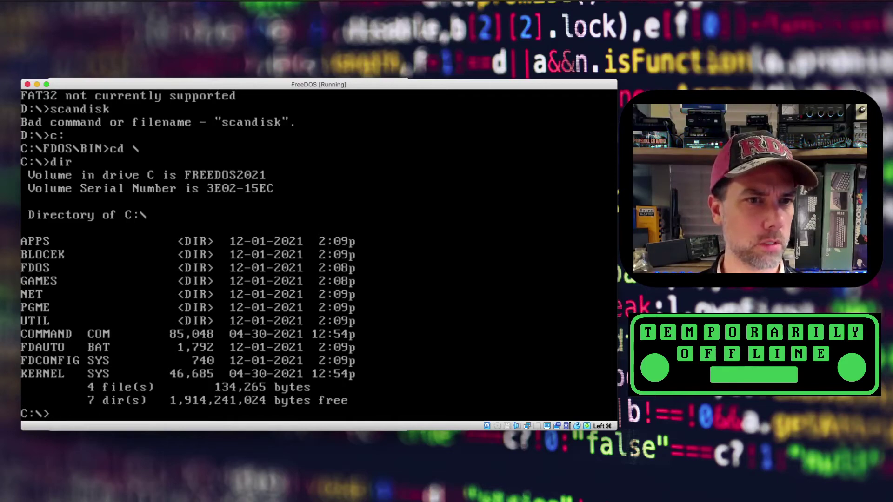
- Change to the APPS directory and list its contents in wide format
{"action": "type", "text": "cd APPS"}
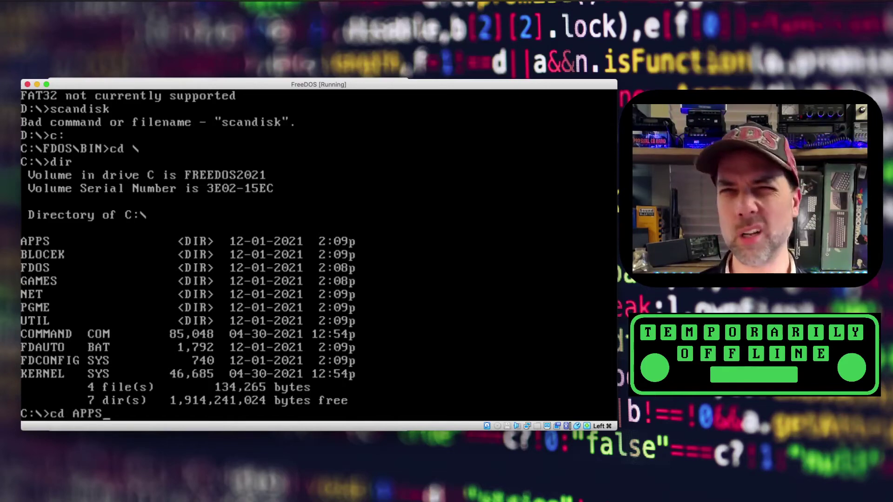
{"action": "key", "text": "Return"}
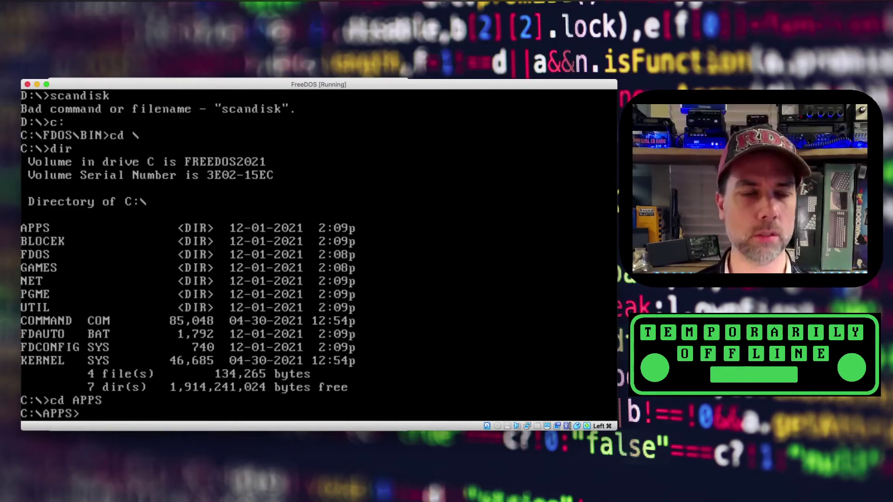
{"action": "type", "text": "dir /w"}
{"action": "key", "text": "Return"}
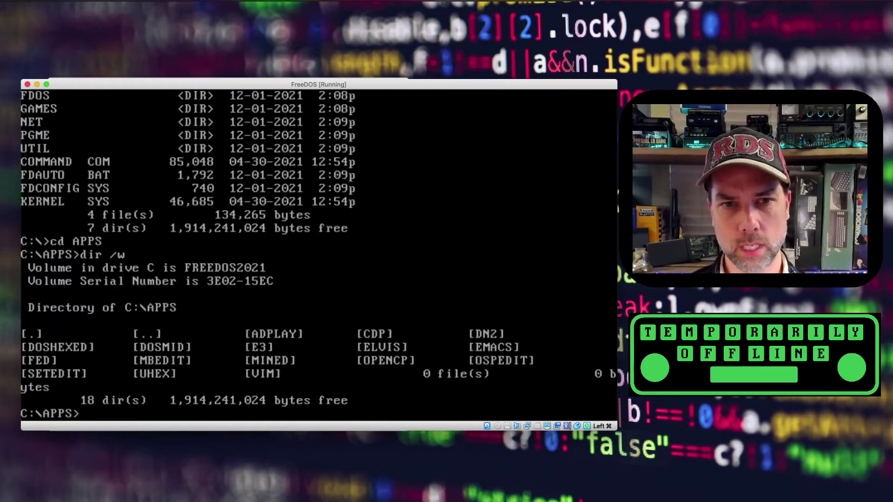
- Change to the adplay subdirectory of APPS and list its files
{"action": "type", "text": "cd adplay"}
{"action": "key", "text": "Return"}
{"action": "type", "text": "dir"}
{"action": "key", "text": "Return"}
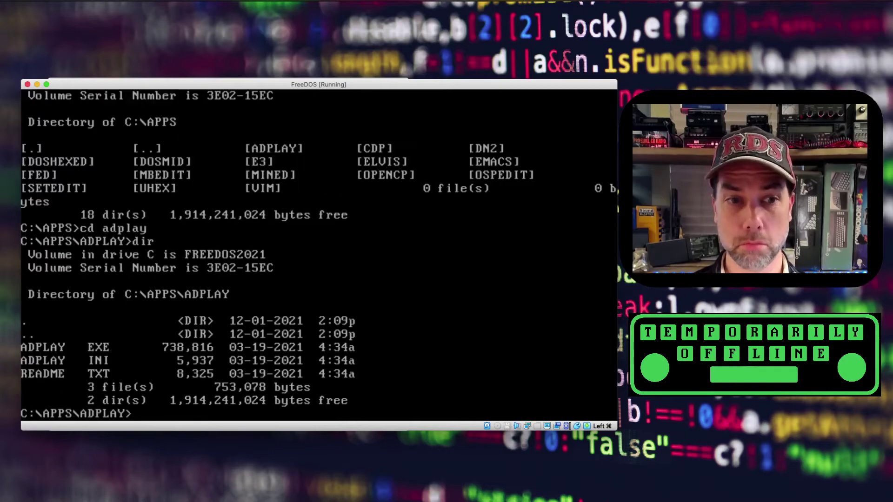
- Try to launch the adplay program from its own directory
{"action": "type", "text": "adplay"}
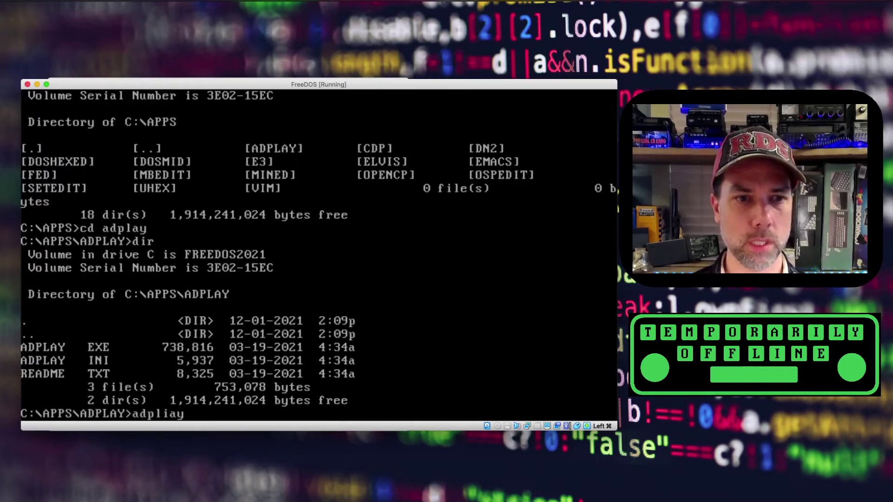
{"action": "key", "text": "BackSpace"}
{"action": "key", "text": "BackSpace"}
{"action": "type", "text": "ay"}
{"action": "key", "text": "Return"}
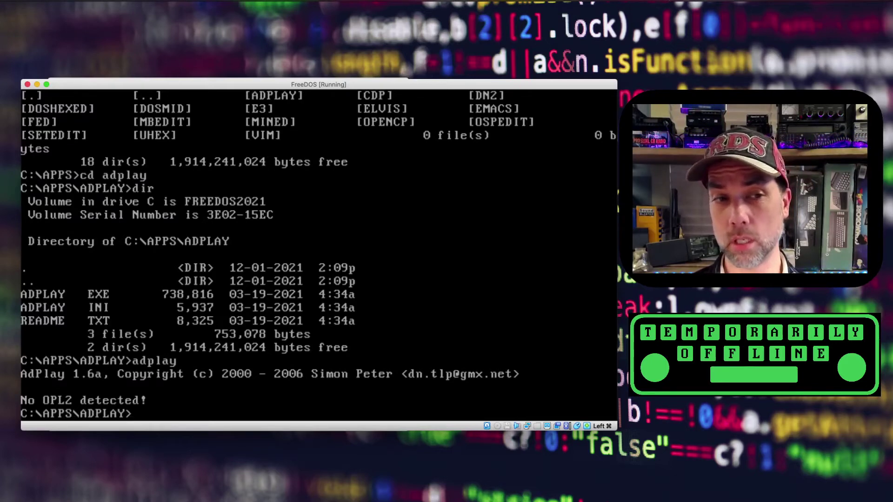
- Page through readme.txt in the ADPLAY directory with the more command to read the description, supported formats and usage, and quit the viewer
{"action": "type", "text": "type"}
{"action": "key", "text": "BackSpace"}
{"action": "key", "text": "BackSpace"}
{"action": "key", "text": "BackSpace"}
{"action": "key", "text": "BackSpace"}
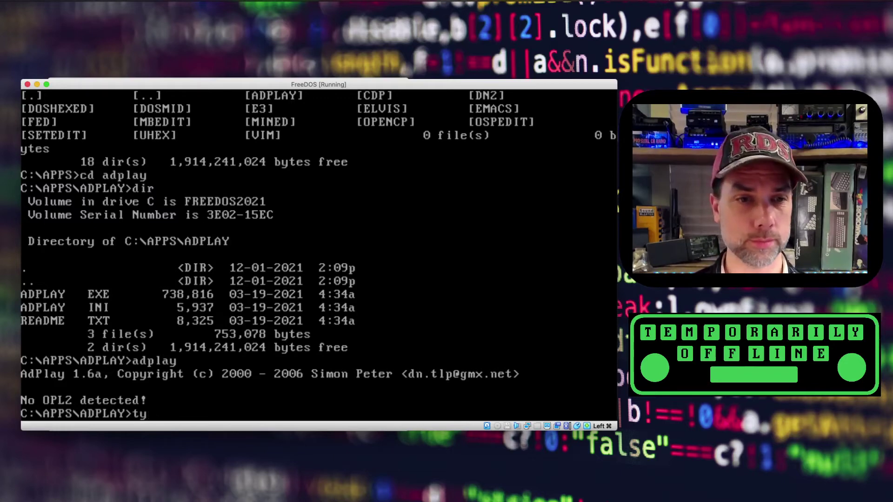
{"action": "type", "text": "more readme.txt"}
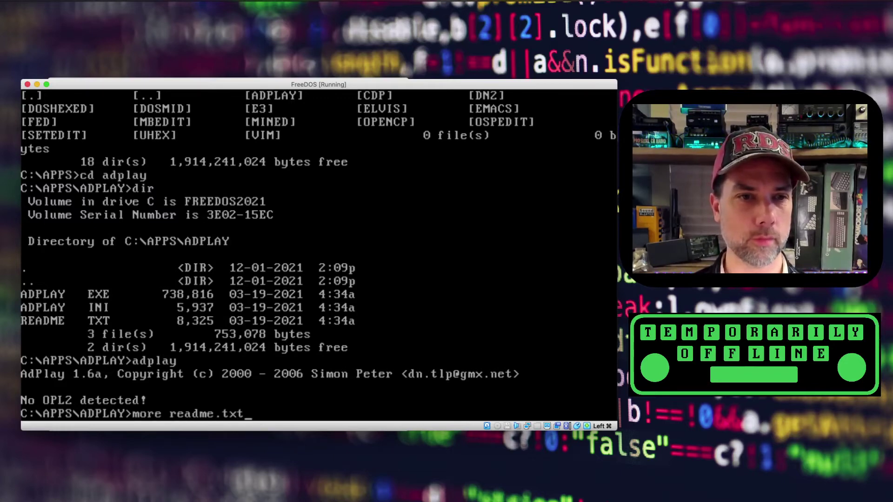
{"action": "key", "text": "Return"}
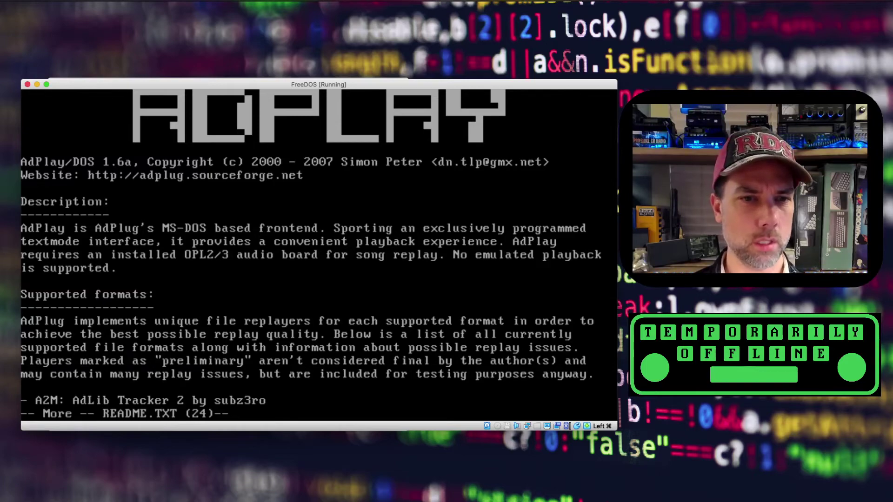
{"action": "key", "text": "space"}
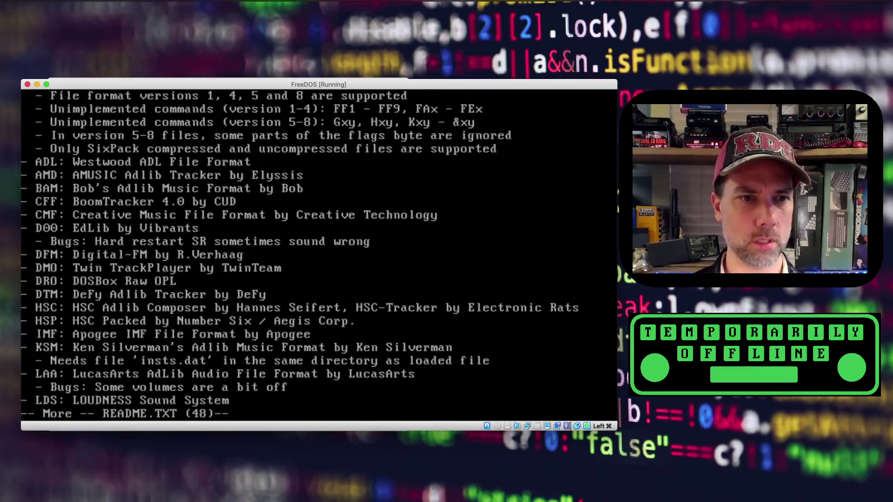
{"action": "key", "text": "space"}
{"action": "key", "text": "space"}
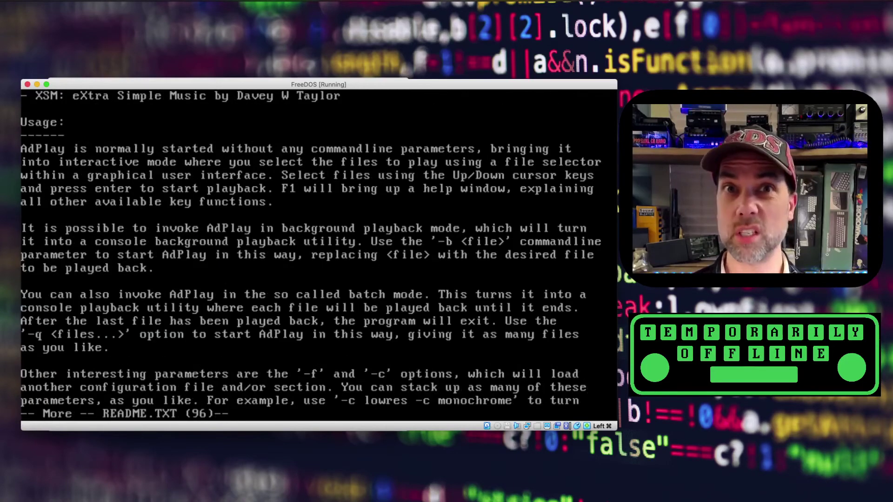
{"action": "key", "text": "space"}
{"action": "key", "text": "space"}
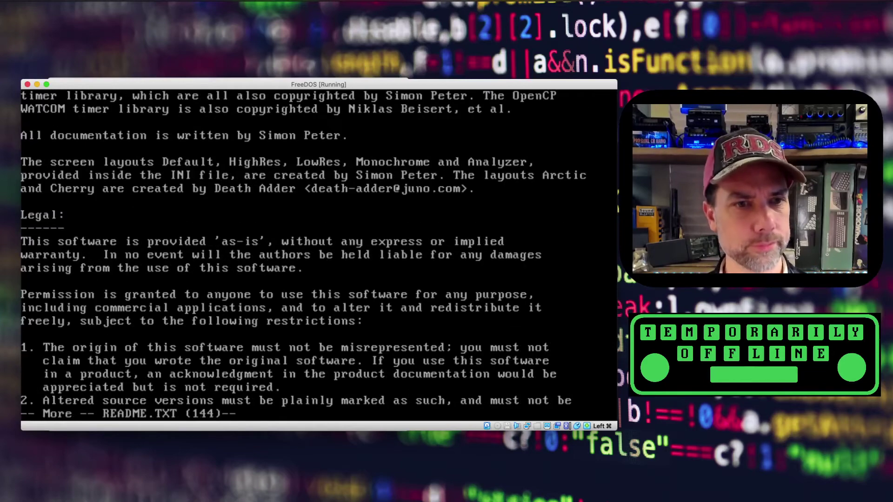
{"action": "type", "text": "q"}
- Return to the parent APPS directory and list its contents page by page
{"action": "type", "text": "cd .."}
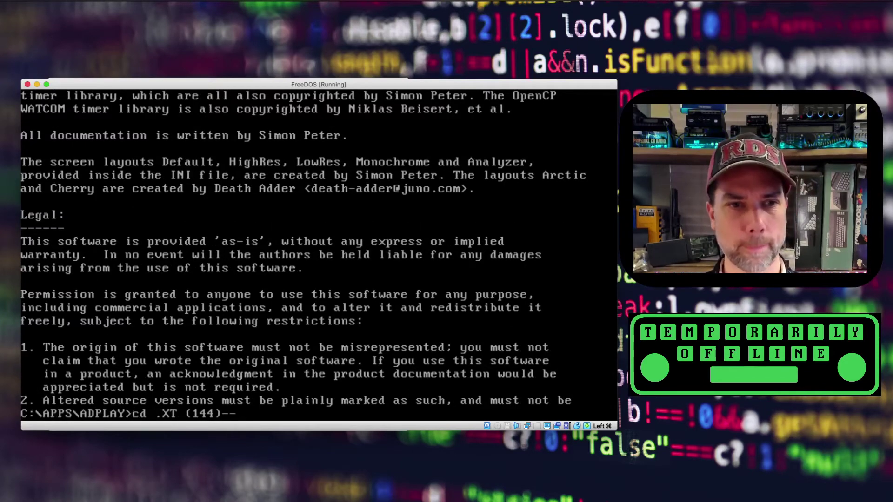
{"action": "key", "text": "Return"}
{"action": "type", "text": "dir /p"}
{"action": "key", "text": "Return"}
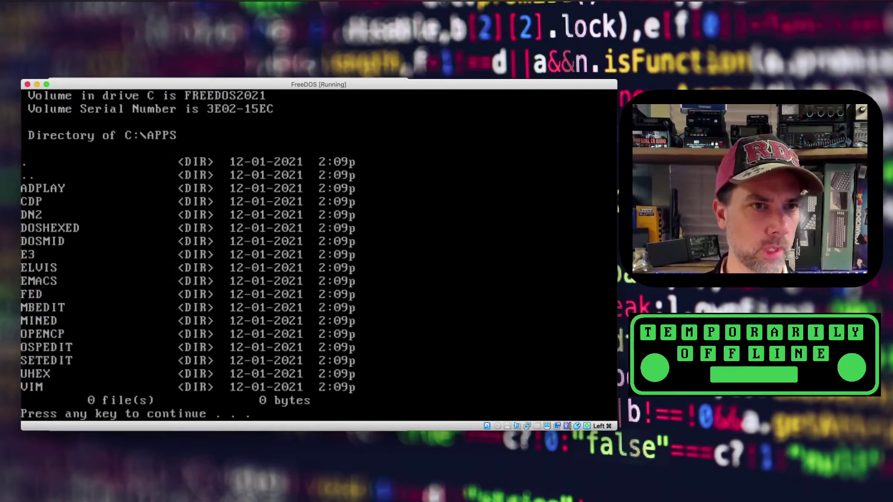
{"action": "key", "text": "space"}
- Change into the ENGLISH subdirectory of CDP, listing the CDP directory's contents on the way
{"action": "type", "text": "d"}
{"action": "key", "text": "BackSpace"}
{"action": "type", "text": "cd cdp"}
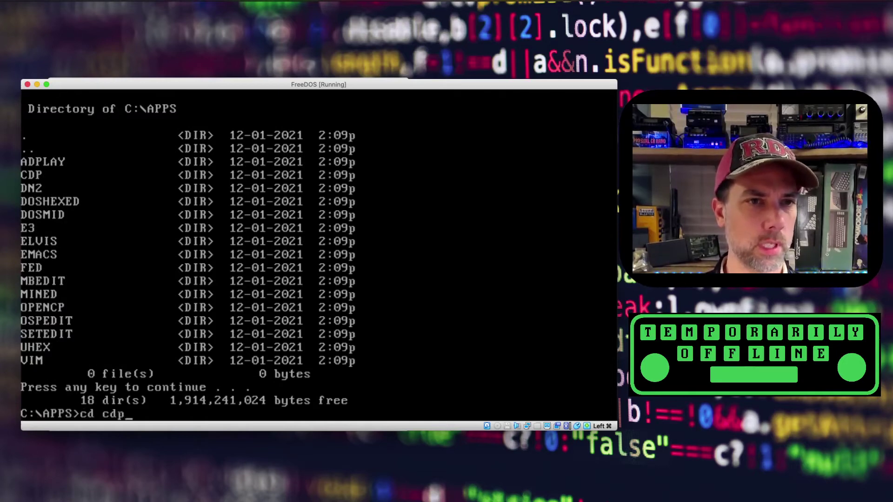
{"action": "key", "text": "Return"}
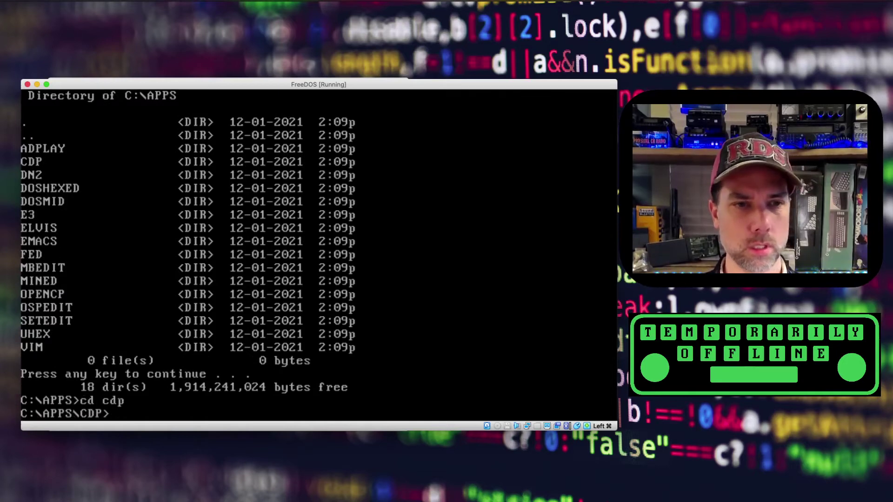
{"action": "type", "text": "dir"}
{"action": "key", "text": "Return"}
{"action": "type", "text": "c"}
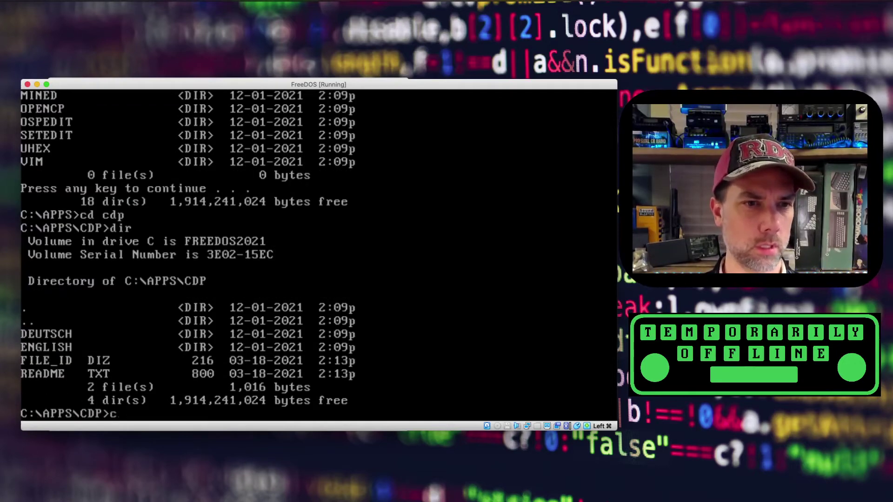
{"action": "type", "text": "d english"}
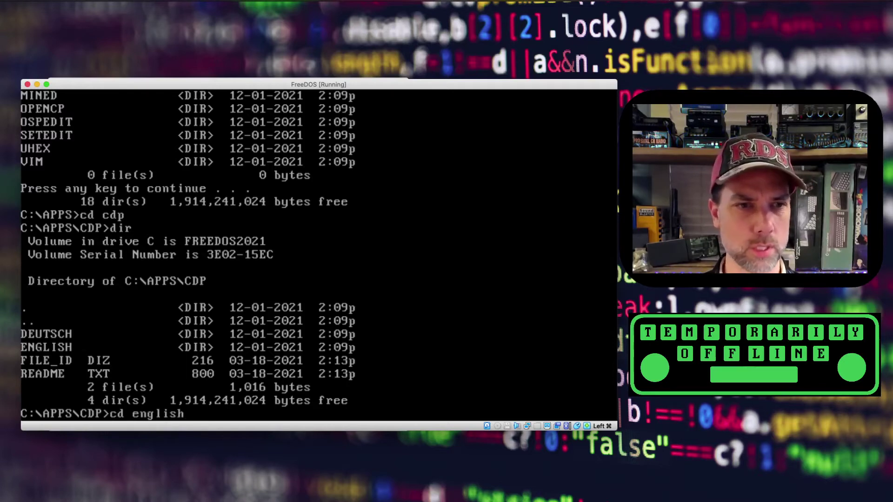
{"action": "key", "text": "Return"}
- List the files in the ENGLISH directory and run the cdp program
{"action": "type", "text": "dir"}
{"action": "key", "text": "Return"}
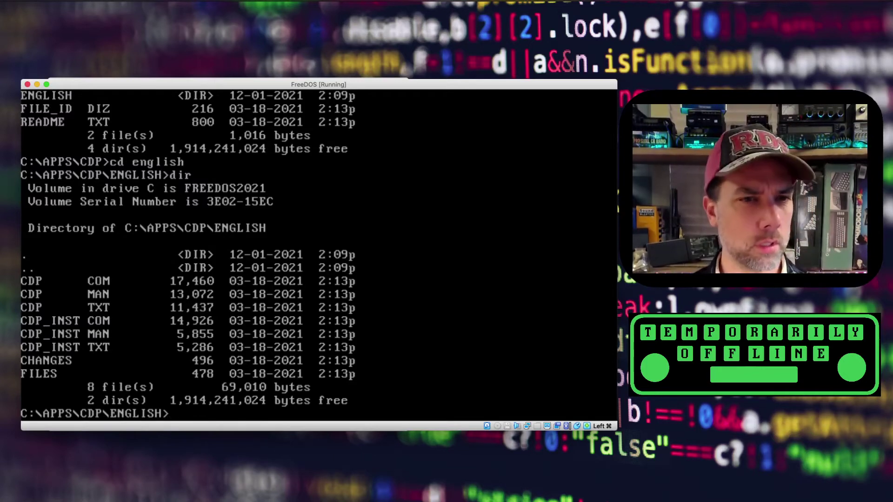
{"action": "type", "text": "cdp"}
{"action": "key", "text": "Return"}
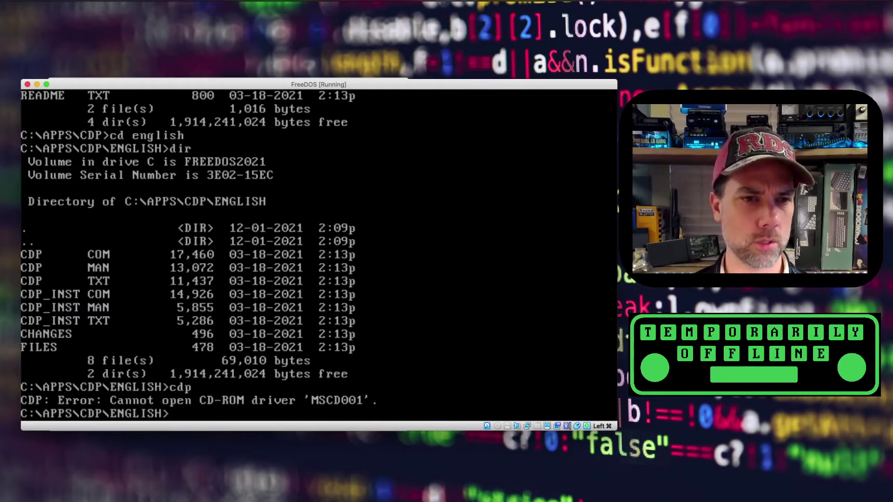
- Show the system's memory usage with mem, and repeat it as a paged report with the /c/p options
{"action": "type", "text": "mem"}
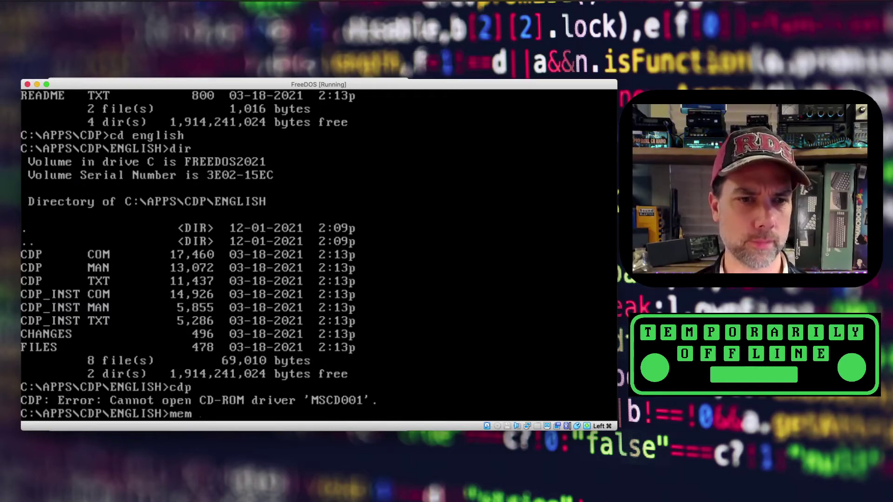
{"action": "key", "text": "Return"}
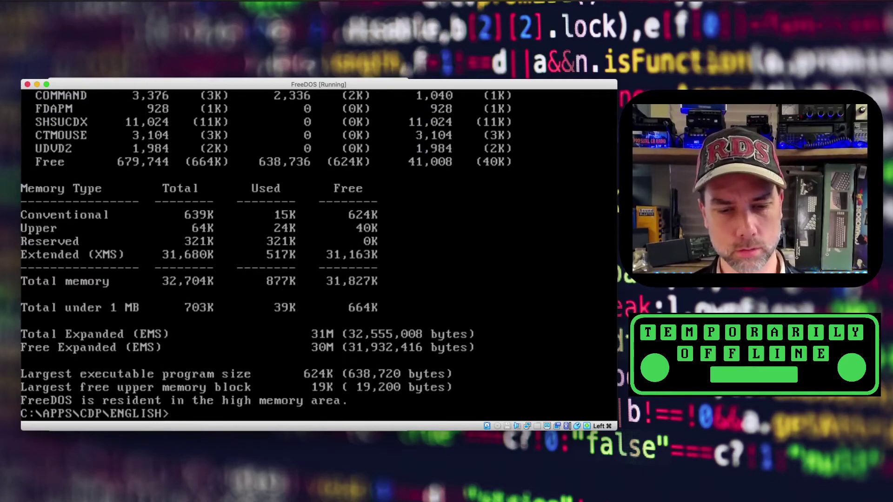
{"action": "type", "text": "mem /c/p"}
{"action": "key", "text": "Return"}
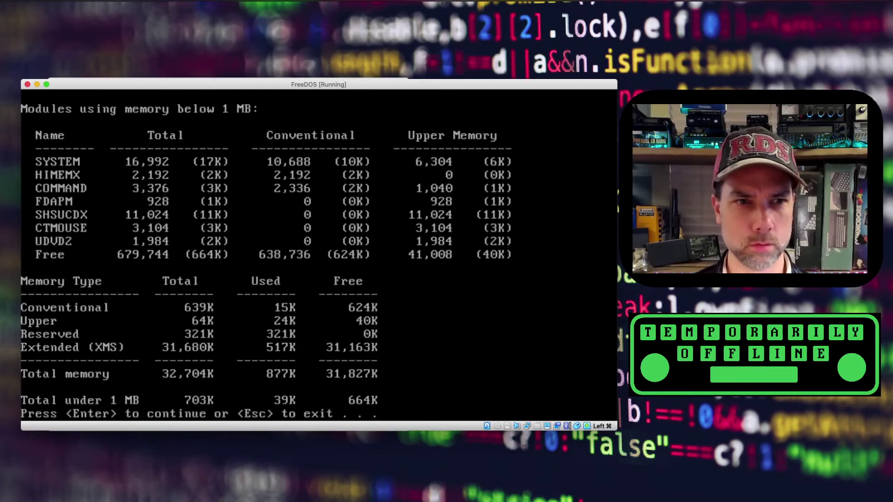
{"action": "key", "text": "Return"}
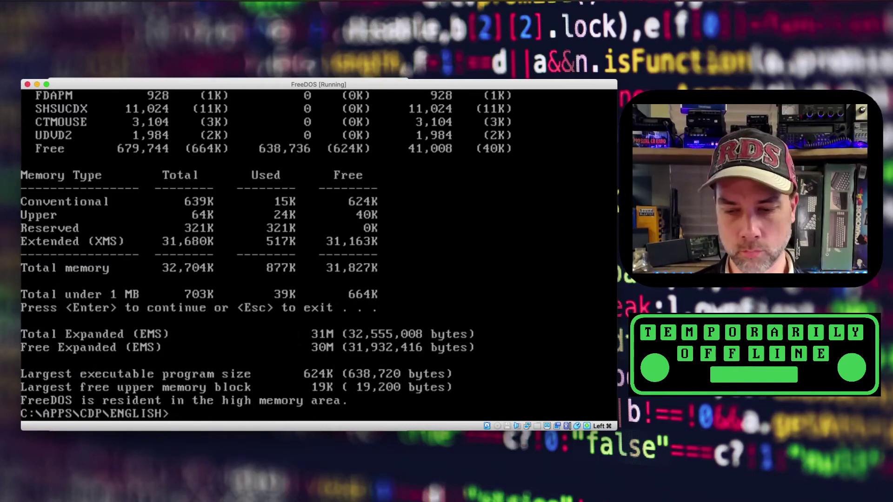
{"action": "key", "text": "Up"}
{"action": "key", "text": "Up"}
{"action": "key", "text": "Up"}
{"action": "key", "text": "Up"}
{"action": "key", "text": "Up"}
{"action": "key", "text": "Up"}
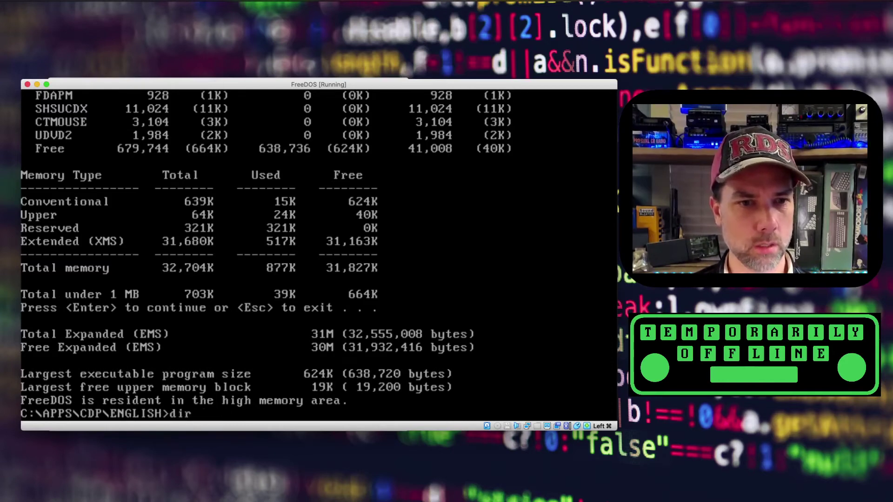
{"action": "key", "text": "Down"}
{"action": "key", "text": "Down"}
{"action": "key", "text": "Down"}
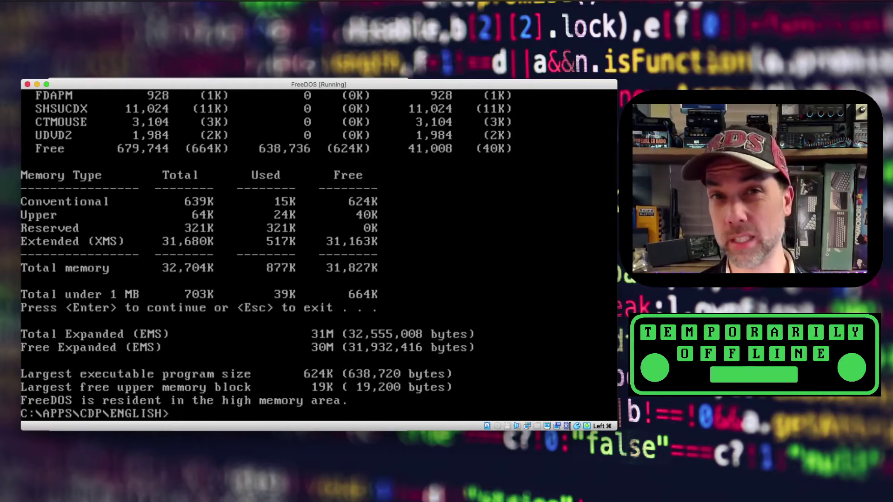
- List the files in the ENGLISH directory again
{"action": "type", "text": "dir"}
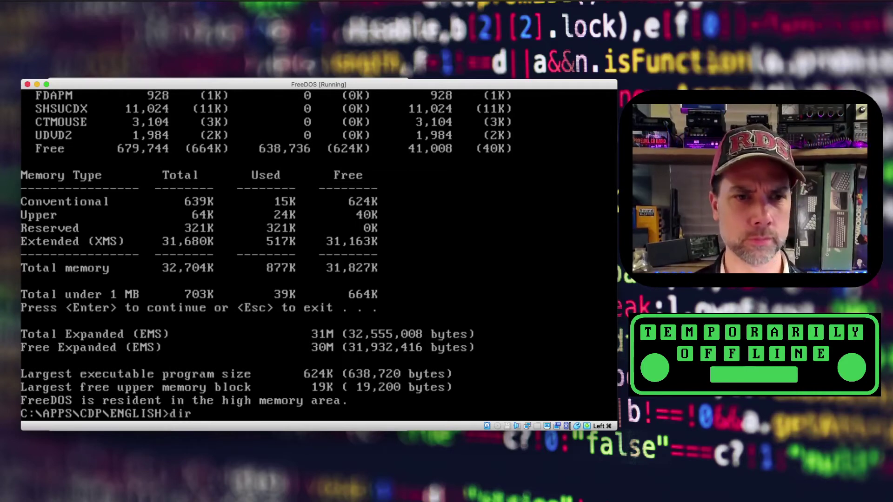
{"action": "key", "text": "Return"}
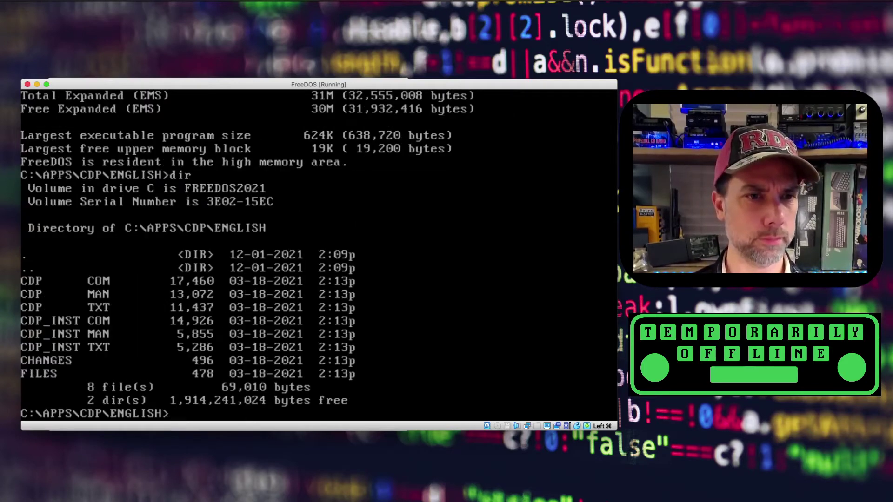
- Try to run the CDP installer under the name cpd_inst
{"action": "type", "text": "cpd_i"}
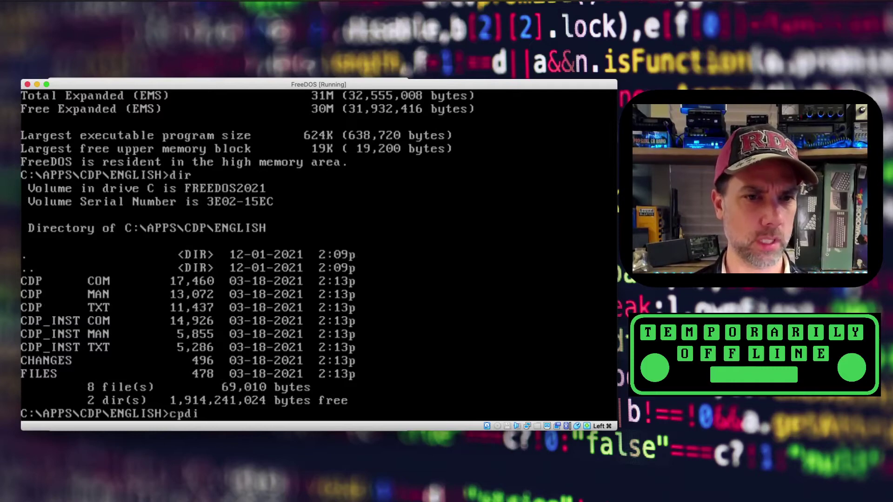
{"action": "type", "text": "nsta"}
{"action": "key", "text": "BackSpace"}
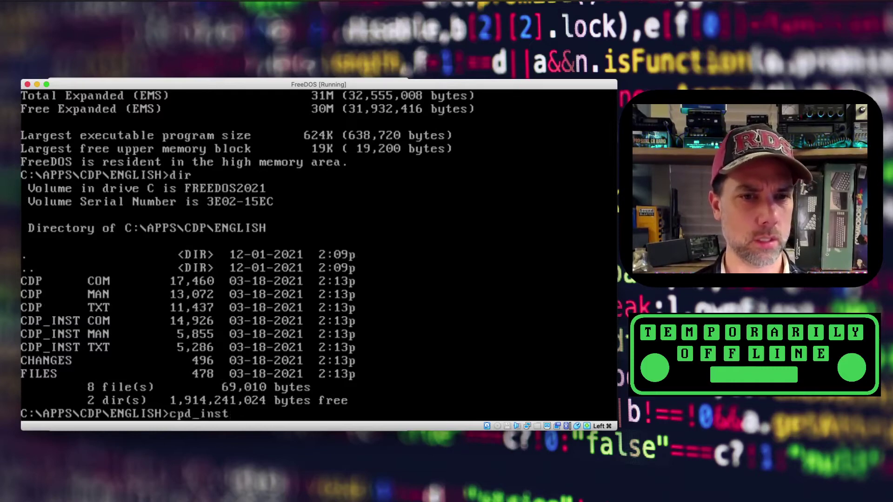
{"action": "key", "text": "Return"}
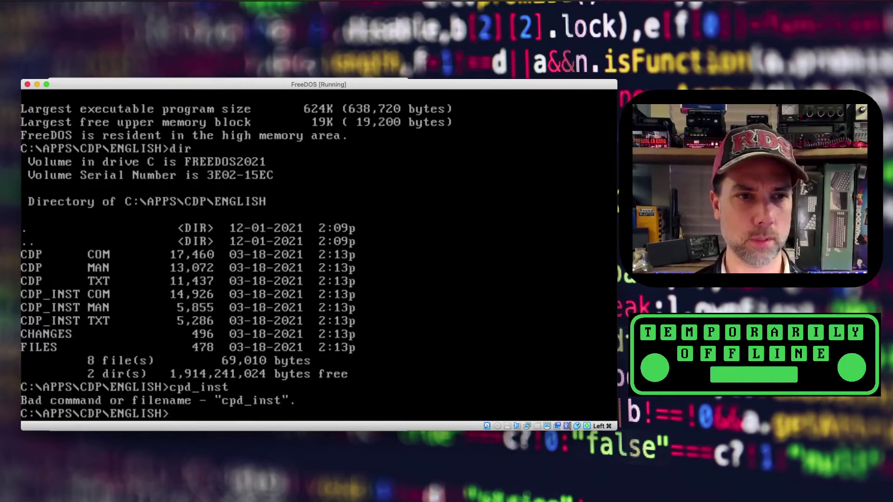
- Run cdp_inst without options to display its detected drivers and usage, and retry the cdp program
{"action": "type", "text": "cdp_in"}
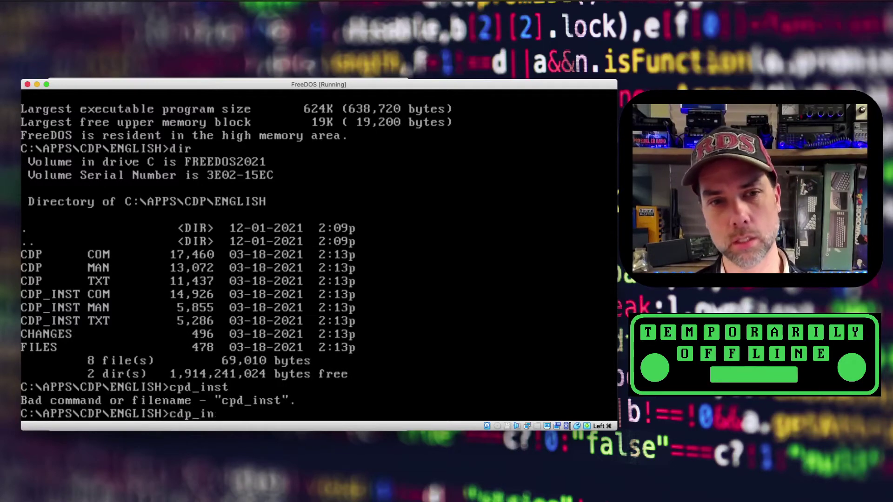
{"action": "type", "text": "st"}
{"action": "key", "text": "Return"}
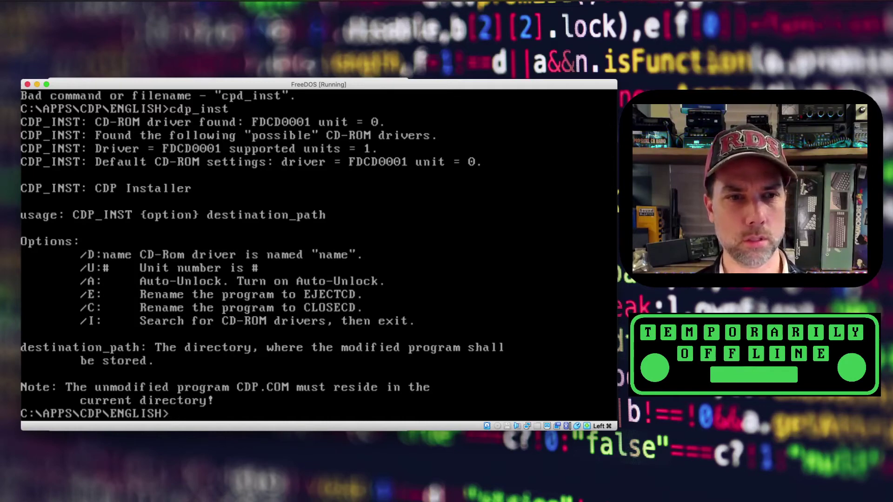
{"action": "type", "text": "cdp"}
{"action": "key", "text": "Return"}
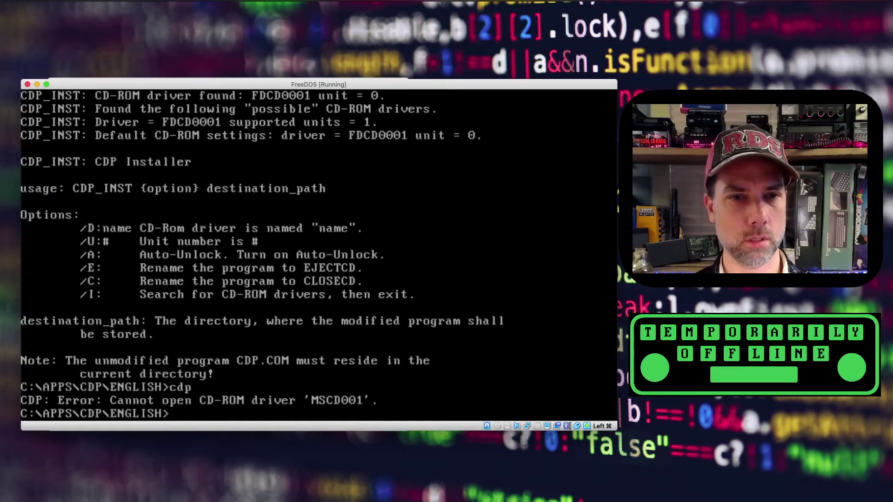
- Try to install CDP with cdp_inst, using CD-ROM driver FDCD0001, unit 0 and the destination path c:\cdtest
{"action": "type", "text": "cdp"}
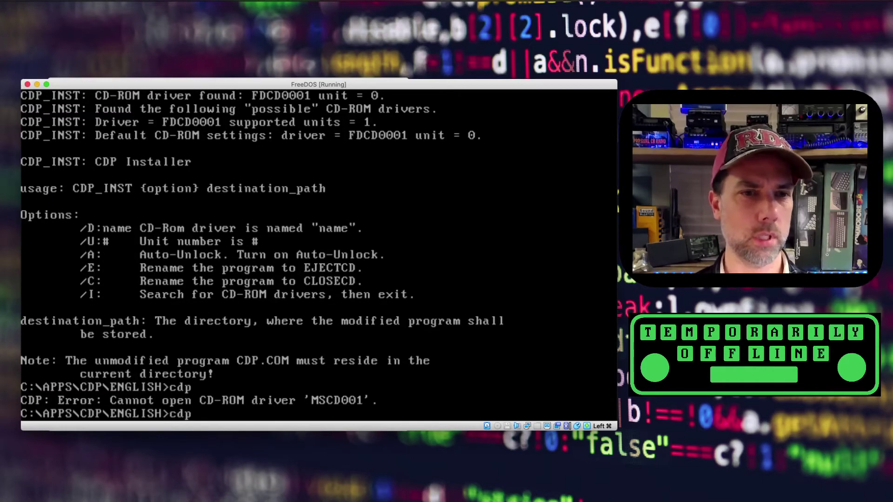
{"action": "type", "text": "_inst"}
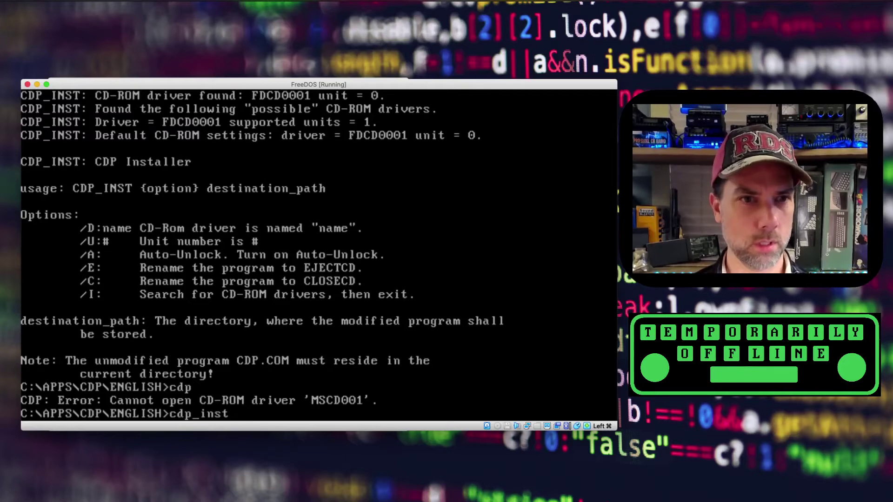
{"action": "type", "text": " /d"}
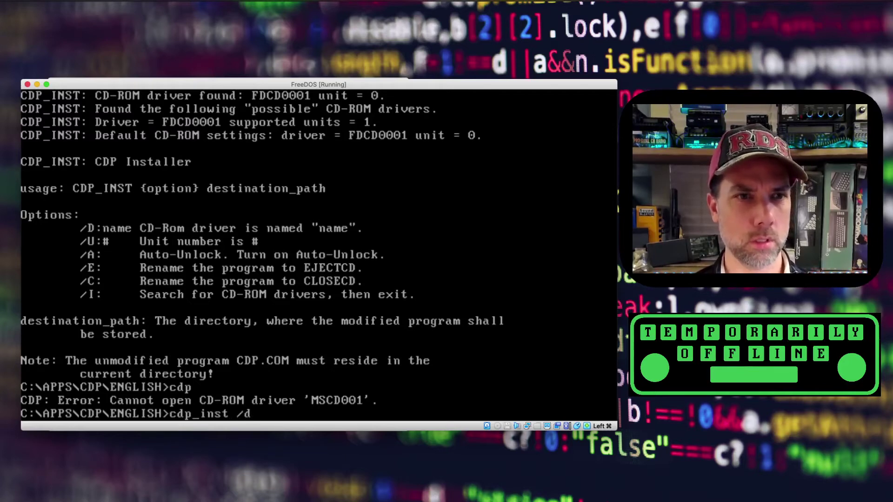
{"action": "type", "text": ":FDC"}
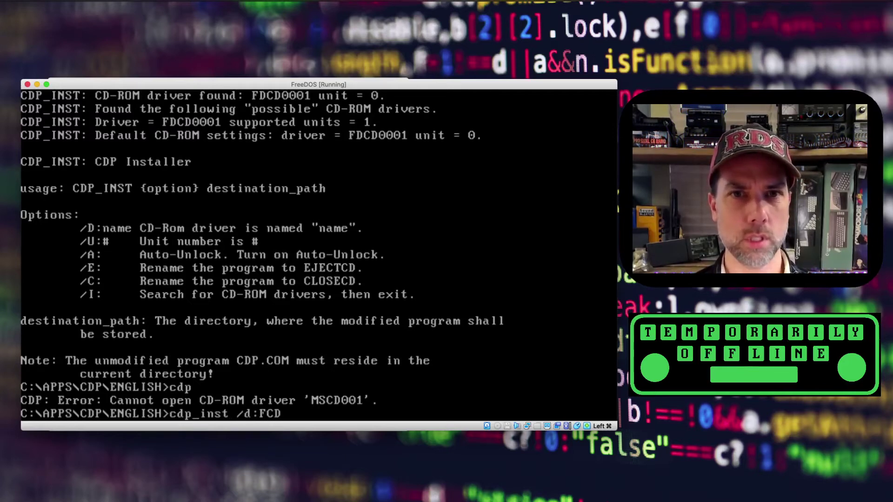
{"action": "key", "text": "BackSpace"}
{"action": "type", "text": "CD"}
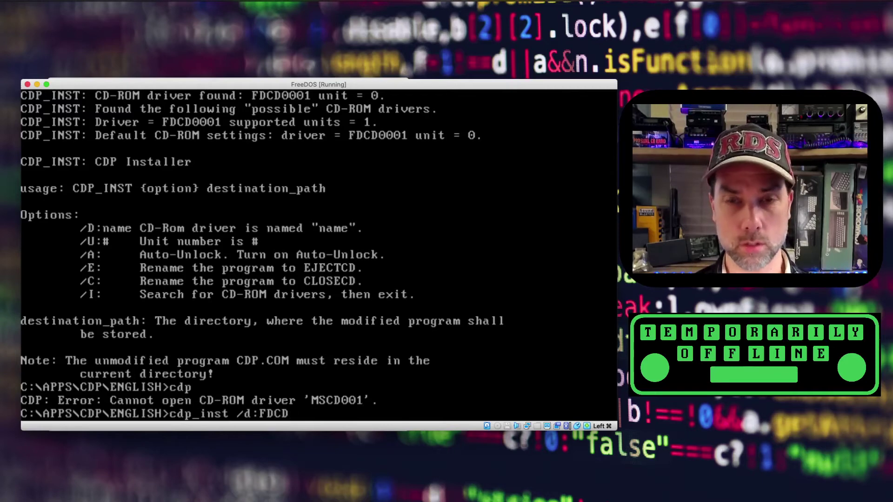
{"action": "type", "text": "0001"}
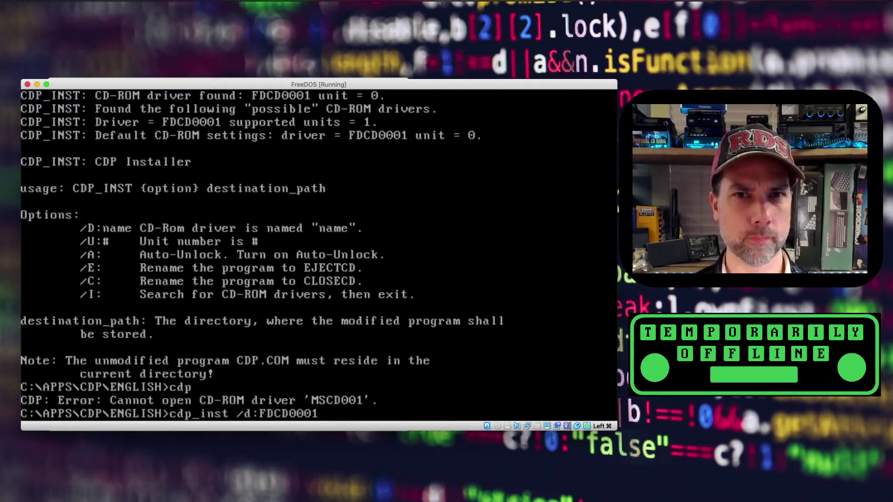
{"action": "type", "text": " /u:0"}
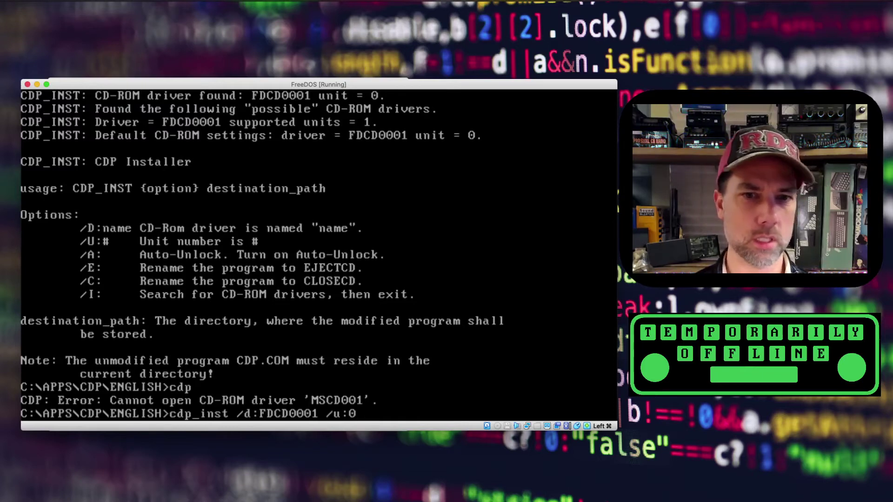
{"action": "type", "text": "c:\\"}
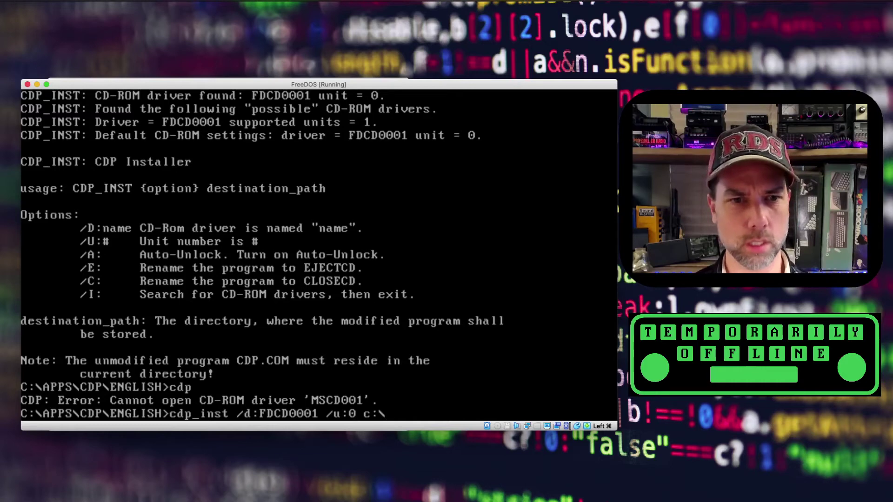
{"action": "type", "text": "cdtest"}
{"action": "key", "text": "Return"}
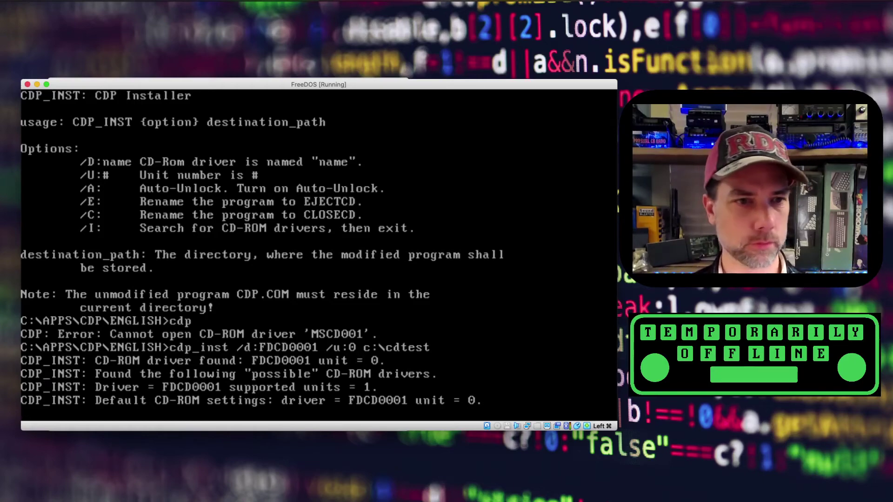
- Restart the virtual machine, load FreeDOS with JEMM386 (Expanded Memory), and list the root of drive C in wide format
{"action": "key", "text": "ctrl+alt+Delete"}
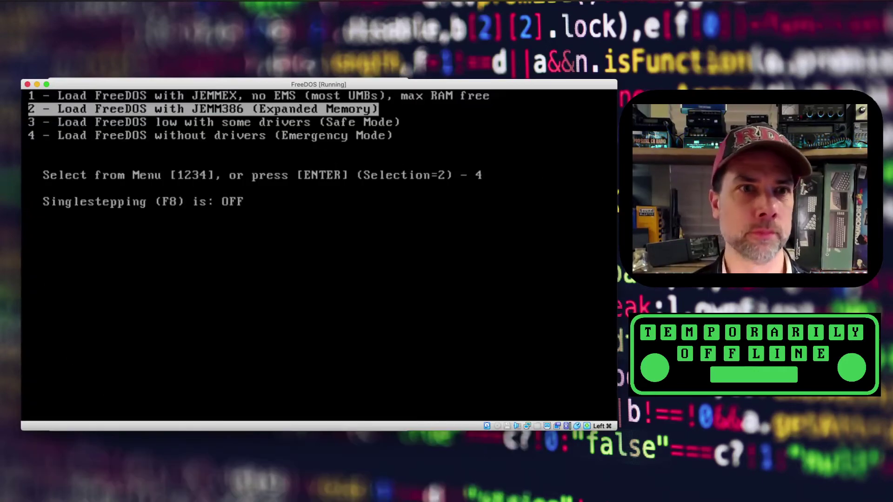
{"action": "key", "text": "Return"}
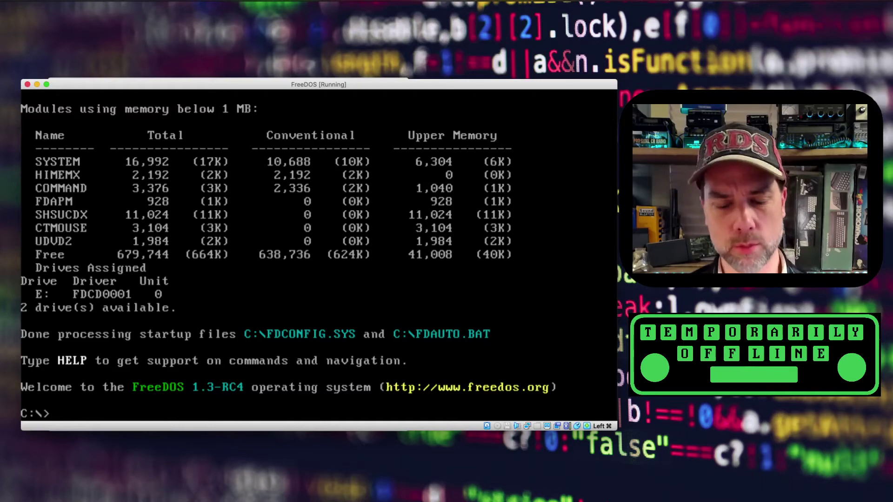
{"action": "type", "text": "dir /w"}
{"action": "key", "text": "Return"}
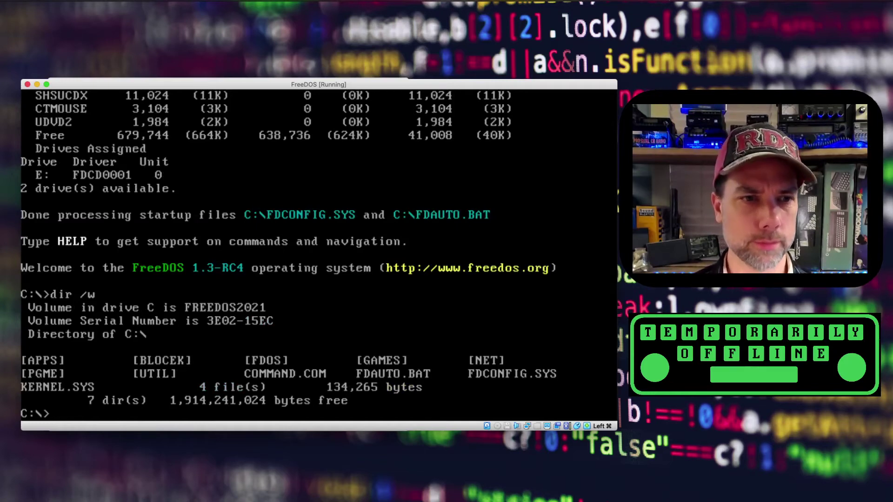
- Go to the APPS directory and list its contents page by page
{"action": "type", "text": "cd apps"}
{"action": "key", "text": "Return"}
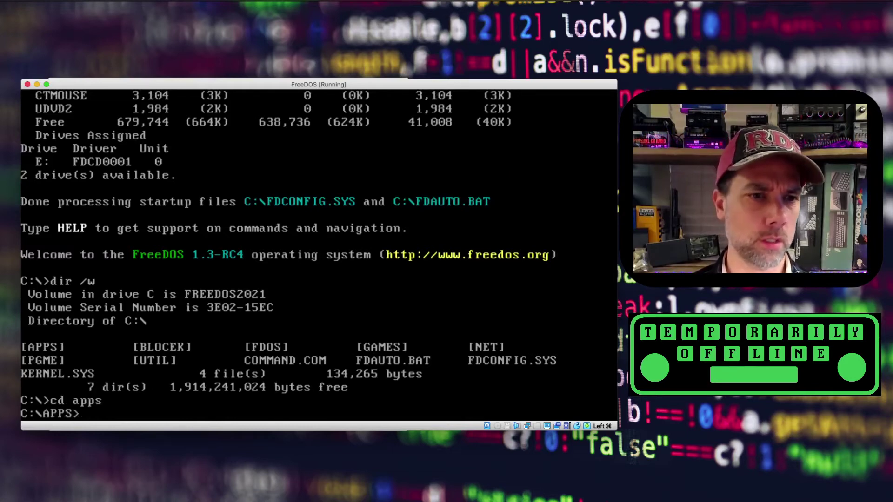
{"action": "type", "text": "dir /p"}
{"action": "key", "text": "Return"}
- Go to the CDP directory and list its files
{"action": "type", "text": "cd CD"}
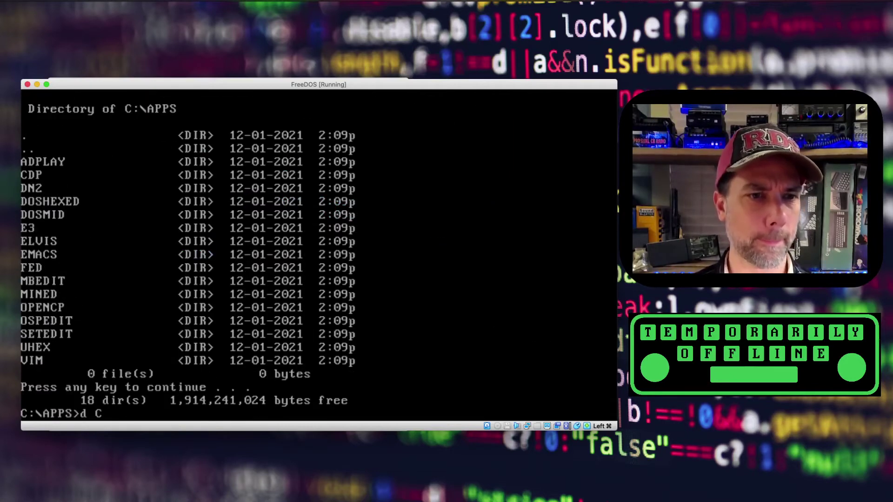
{"action": "key", "text": "BackSpace"}
{"action": "key", "text": "BackSpace"}
{"action": "key", "text": "BackSpace"}
{"action": "key", "text": "BackSpace"}
{"action": "type", "text": "cd CDP"}
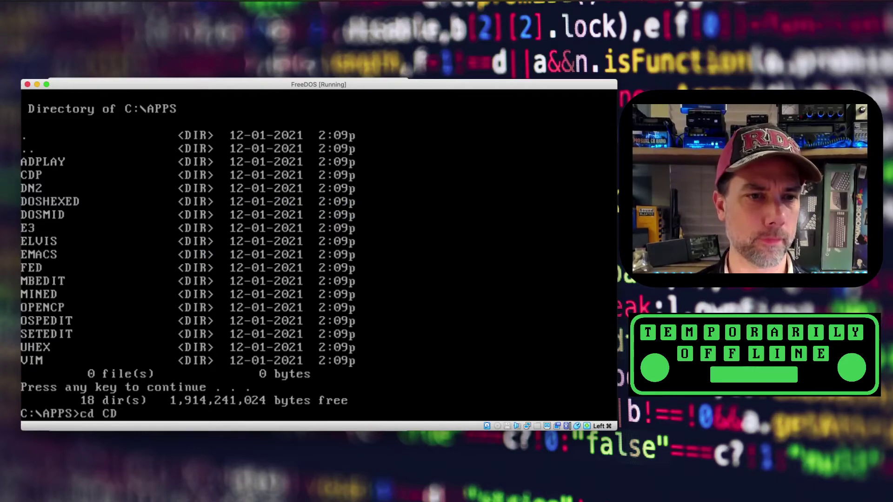
{"action": "key", "text": "Return"}
{"action": "type", "text": "dir"}
{"action": "key", "text": "Return"}
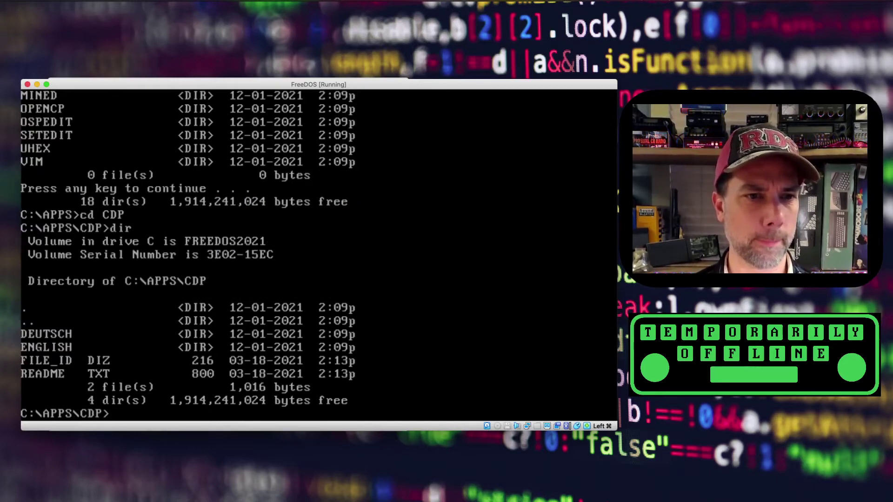
- Open readme.txt of CDP in the FreeDOS editor to read it, then exit the editor
{"action": "type", "text": "edit readme.txt"}
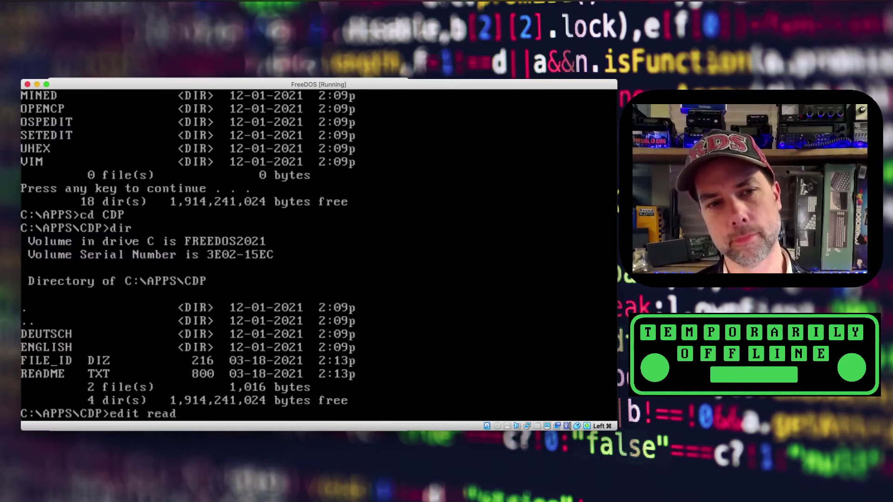
{"action": "key", "text": "Return"}
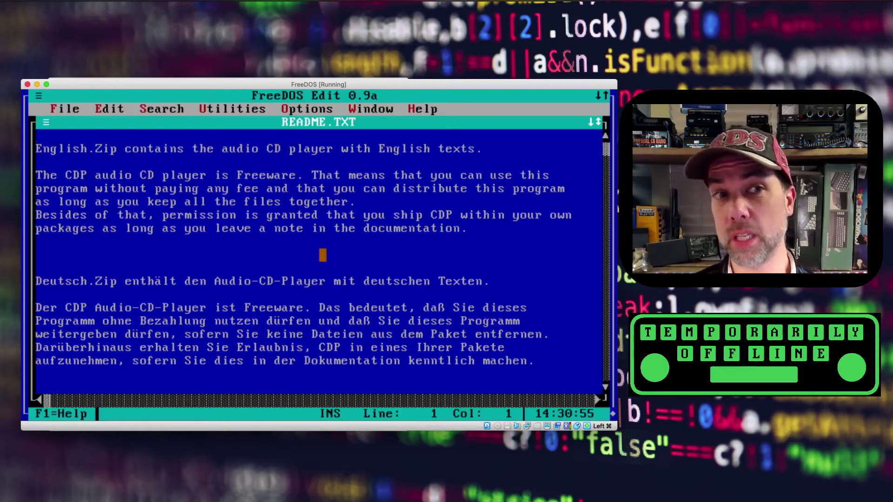
{"action": "key", "text": "super+f"}
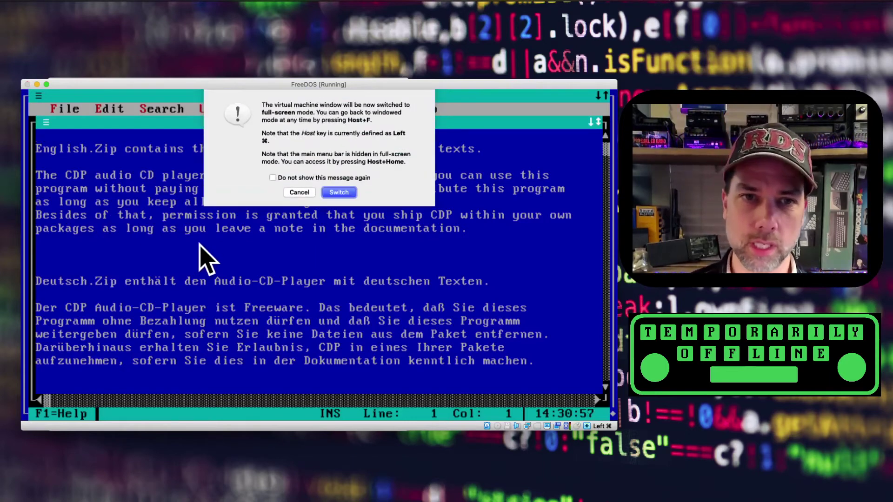
{"action": "left_click", "coordinate": [293, 192]}
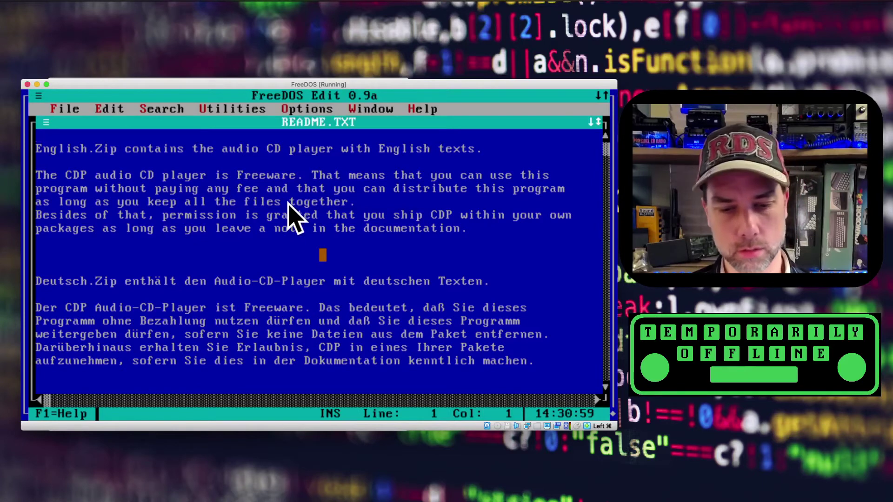
{"action": "key", "text": "alt+x"}
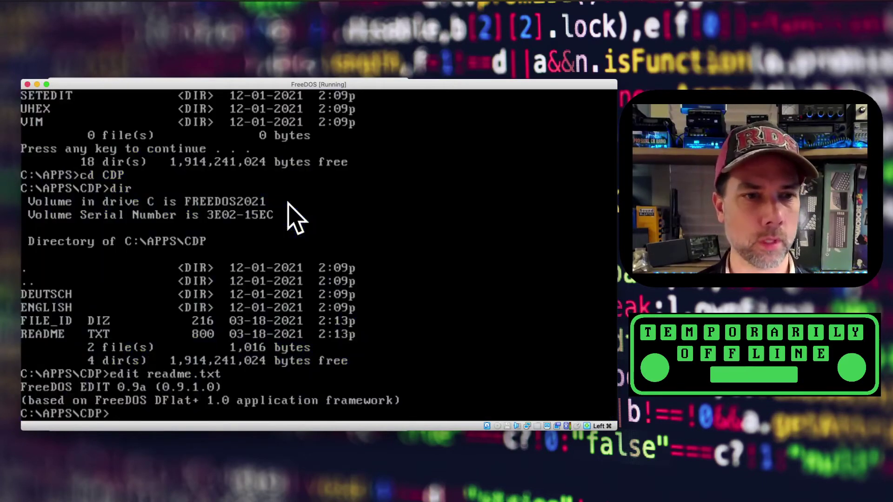
- Return to the APPS directory and list its contents in wide format
{"action": "type", "text": "cd .."}
{"action": "key", "text": "Return"}
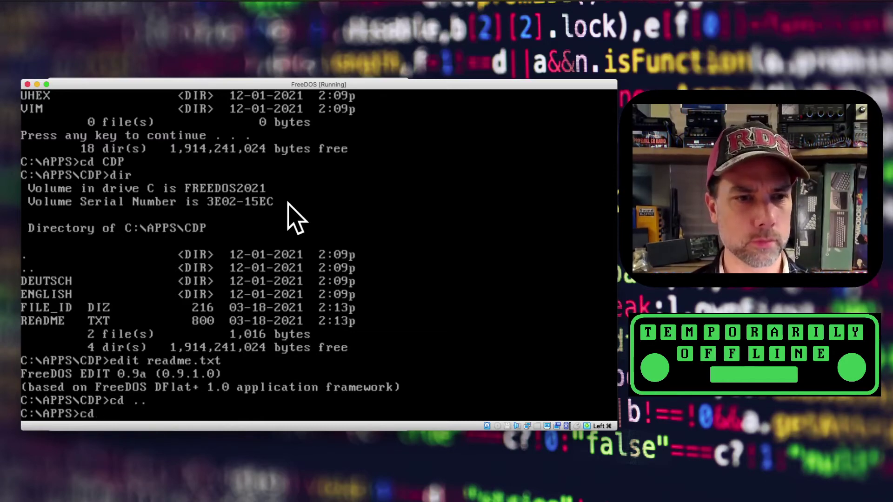
{"action": "type", "text": "dir /w"}
{"action": "key", "text": "Return"}
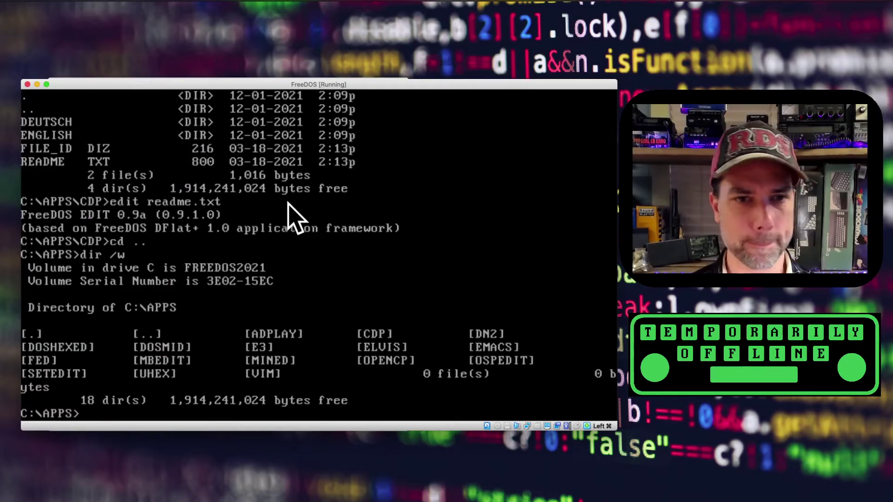
- Go to the dn2 directory and list all its files page by page
{"action": "type", "text": "cd dn2"}
{"action": "key", "text": "Return"}
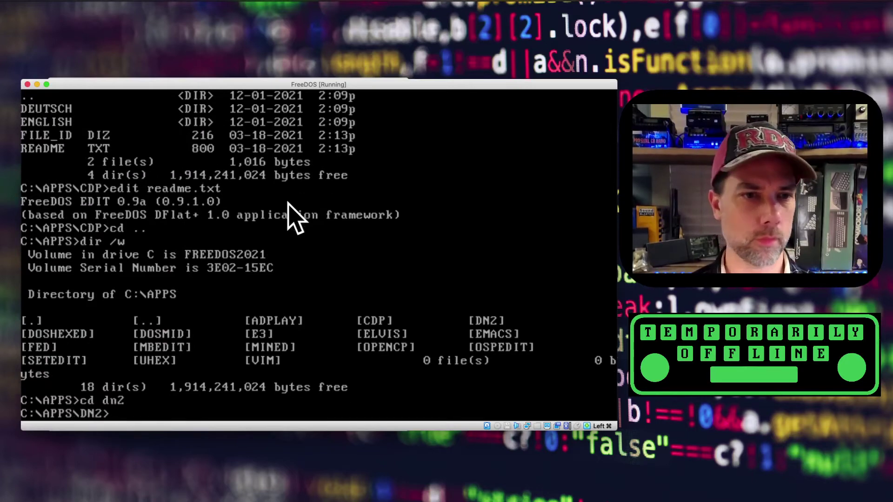
{"action": "type", "text": "dir /p"}
{"action": "key", "text": "Return"}
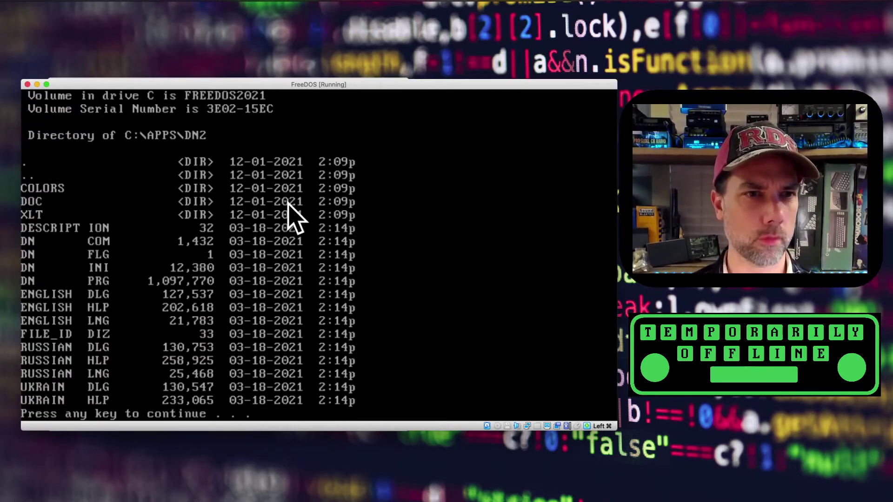
{"action": "key", "text": "space"}
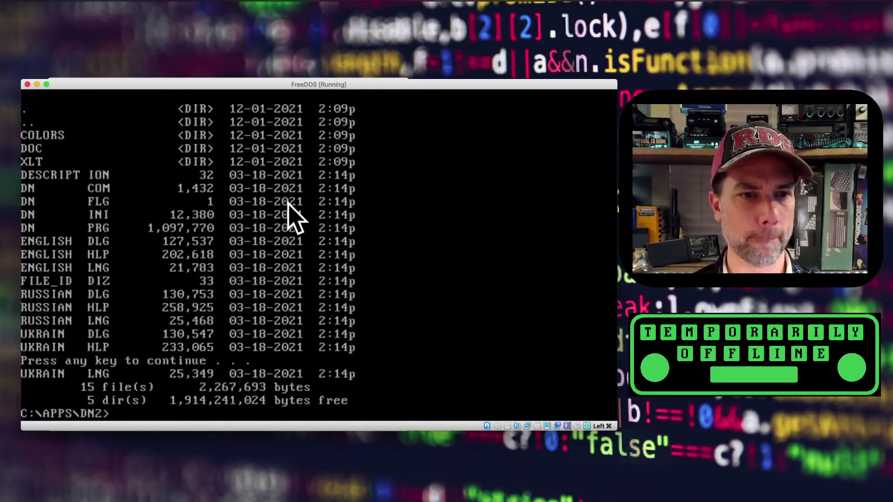
- Repeat the paged DN2 directory listing and display the environment variables with set
{"action": "type", "text": "dir /p"}
{"action": "key", "text": "Return"}
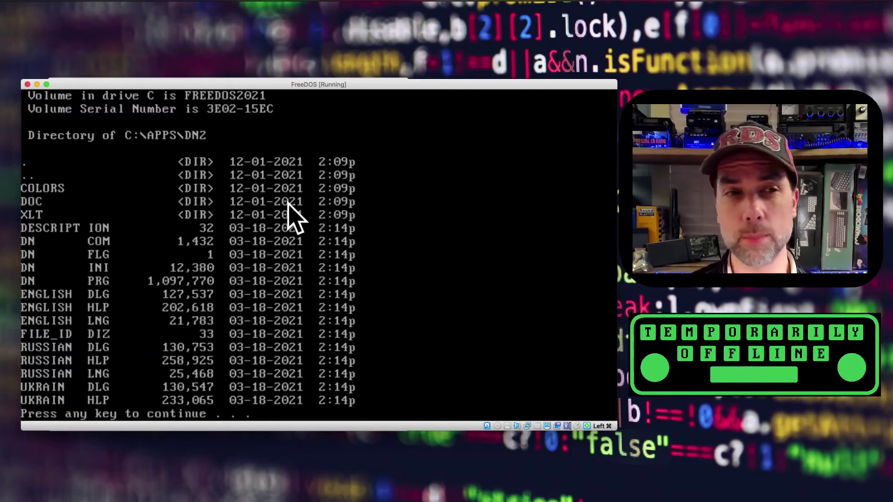
{"action": "key", "text": "space"}
{"action": "type", "text": "set"}
{"action": "key", "text": "Return"}
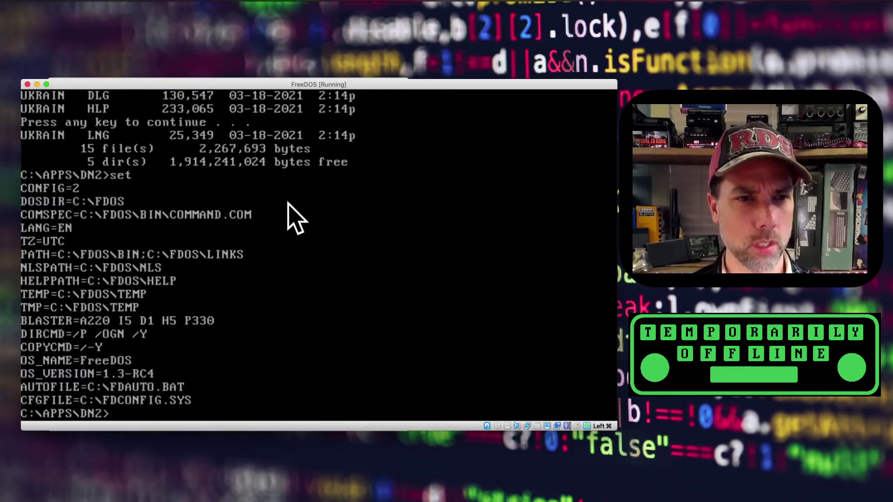
- Show the help for the dir command and list the DN2 directory once more with the /p option
{"action": "type", "text": "dir /?"}
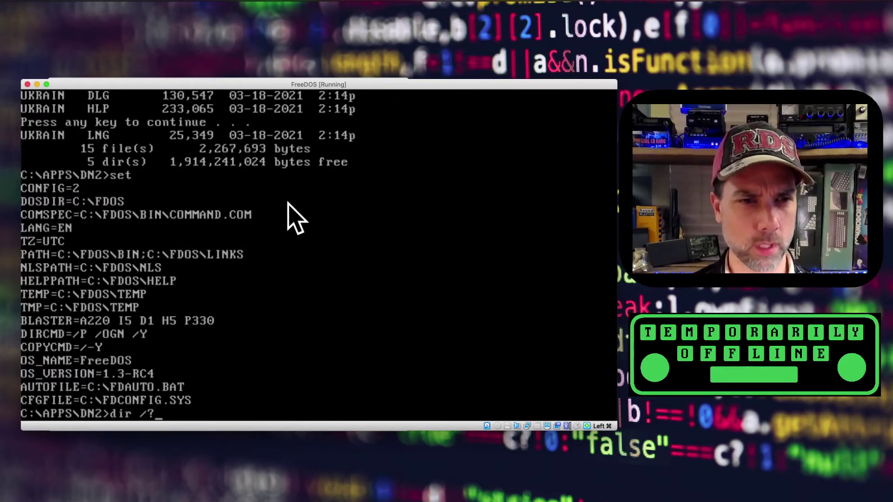
{"action": "key", "text": "Return"}
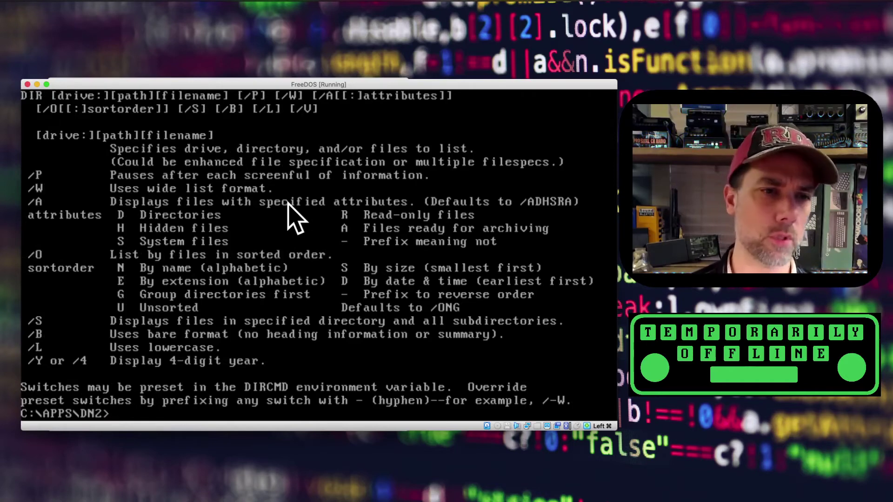
{"action": "type", "text": "dir /p"}
{"action": "key", "text": "Return"}
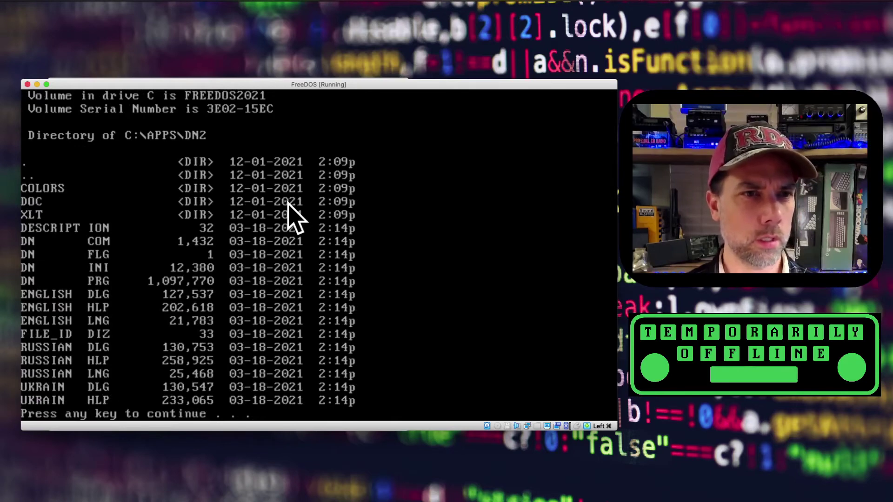
{"action": "key", "text": "space"}
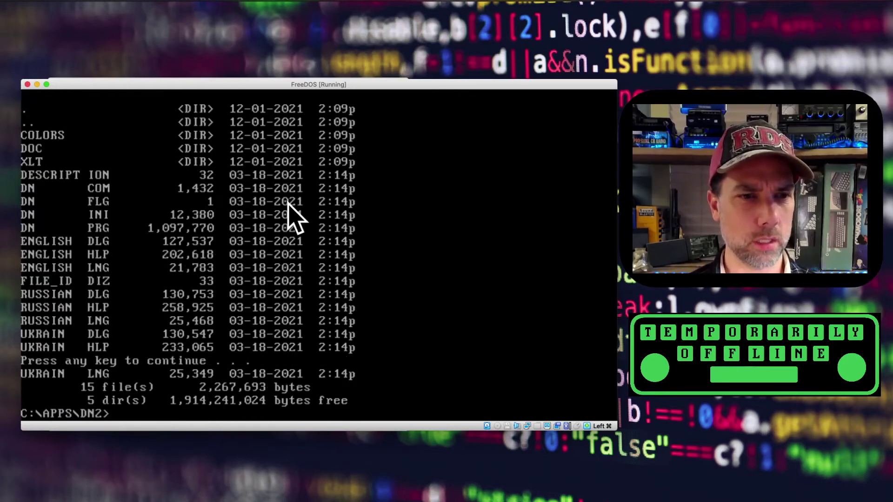
- Launch DOS Navigator with dn and dismiss its About dialog
{"action": "type", "text": "dn"}
{"action": "key", "text": "Return"}
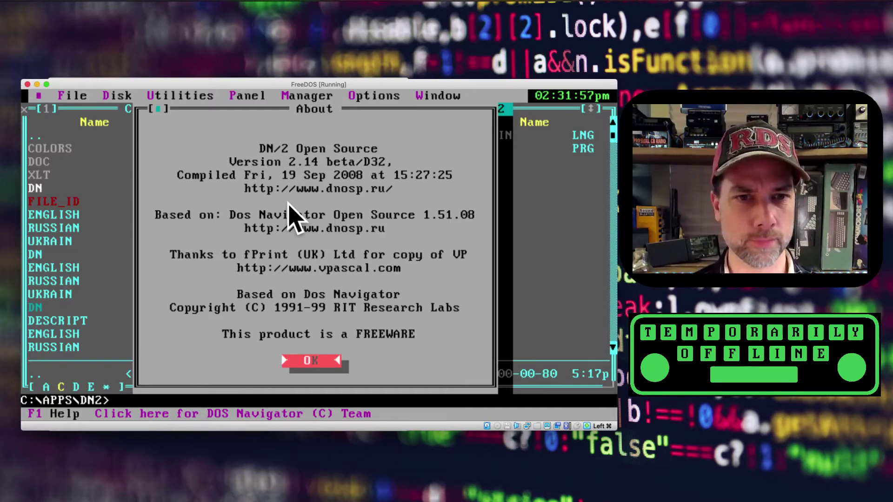
{"action": "key", "text": "Return"}
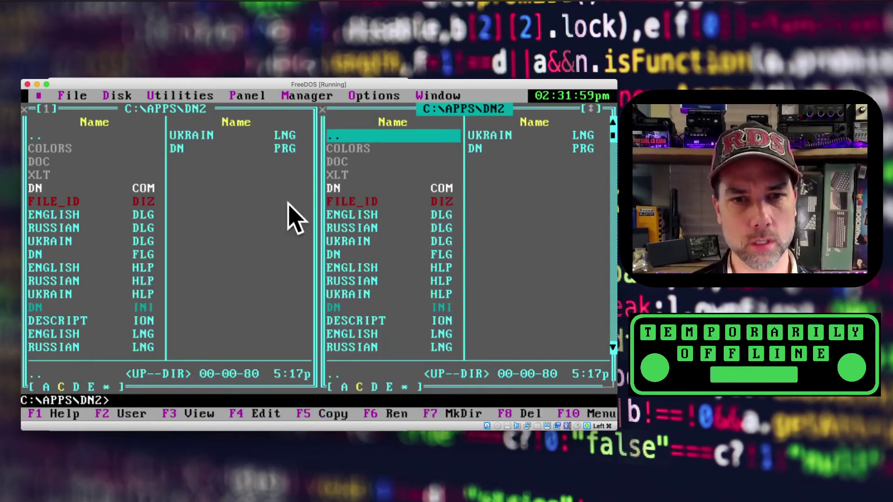
- Browse down the DN2 file list in the active panel to RUSSIAN.HLP
{"action": "key", "text": "Down"}
{"action": "key", "text": "Down"}
{"action": "key", "text": "Down"}
{"action": "key", "text": "Down"}
{"action": "key", "text": "Down"}
{"action": "key", "text": "Down"}
{"action": "key", "text": "Down"}
{"action": "key", "text": "Down"}
{"action": "key", "text": "Down"}
{"action": "key", "text": "Down"}
{"action": "key", "text": "Down"}
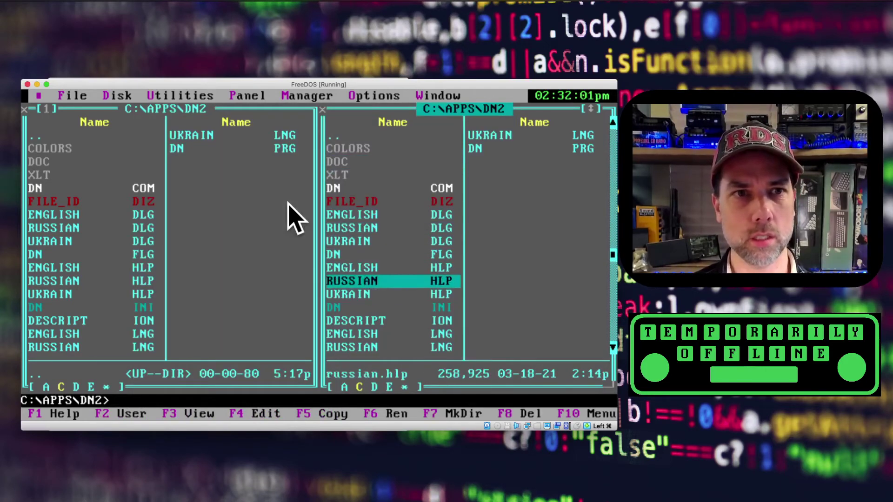
- Look through the DN2 file list in the active panel up to the folders and down to DN.PRG
{"action": "key", "text": "Down"}
{"action": "key", "text": "Down"}
{"action": "key", "text": "Up"}
{"action": "key", "text": "Up"}
{"action": "key", "text": "Up"}
{"action": "key", "text": "Up"}
{"action": "key", "text": "Up"}
{"action": "key", "text": "Up"}
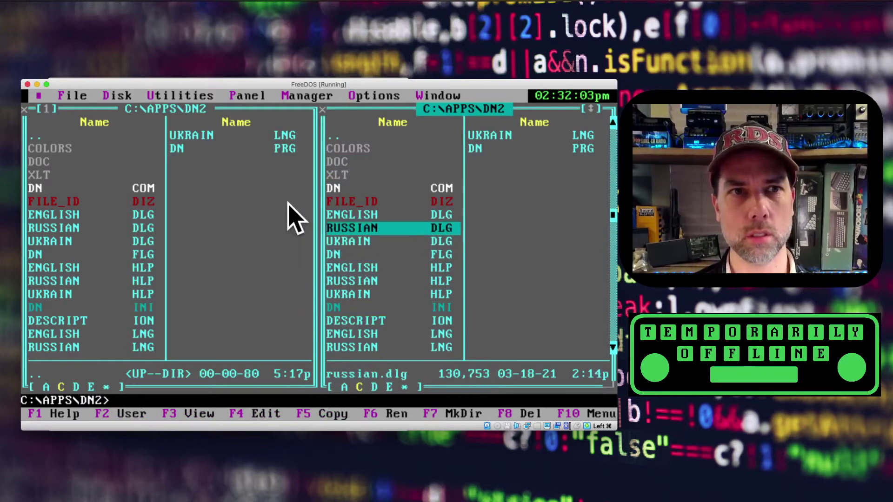
{"action": "key", "text": "Up"}
{"action": "key", "text": "Up"}
{"action": "key", "text": "Up"}
{"action": "key", "text": "Up"}
{"action": "key", "text": "Up"}
{"action": "key", "text": "Down"}
{"action": "key", "text": "Down"}
{"action": "key", "text": "Down"}
{"action": "key", "text": "Down"}
{"action": "key", "text": "Down"}
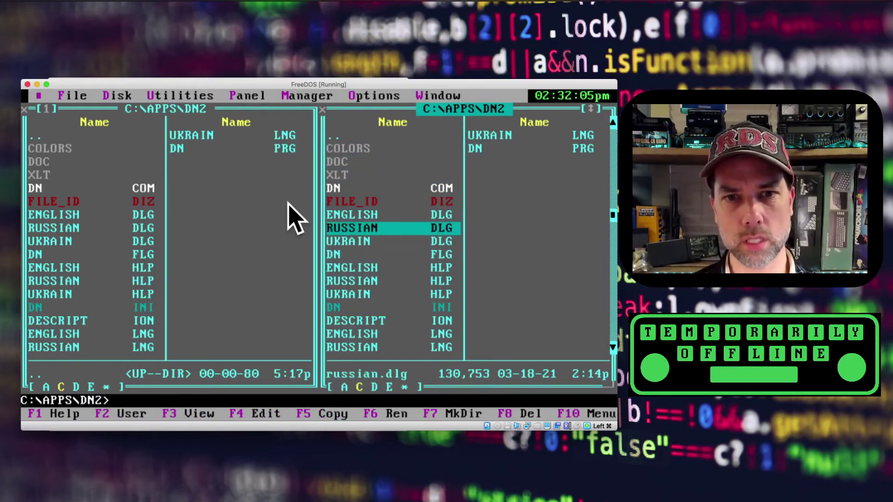
{"action": "key", "text": "Down"}
{"action": "key", "text": "Down"}
{"action": "key", "text": "Down"}
{"action": "key", "text": "Down"}
{"action": "key", "text": "Down"}
{"action": "key", "text": "Down"}
{"action": "key", "text": "Down"}
{"action": "key", "text": "Down"}
{"action": "key", "text": "Down"}
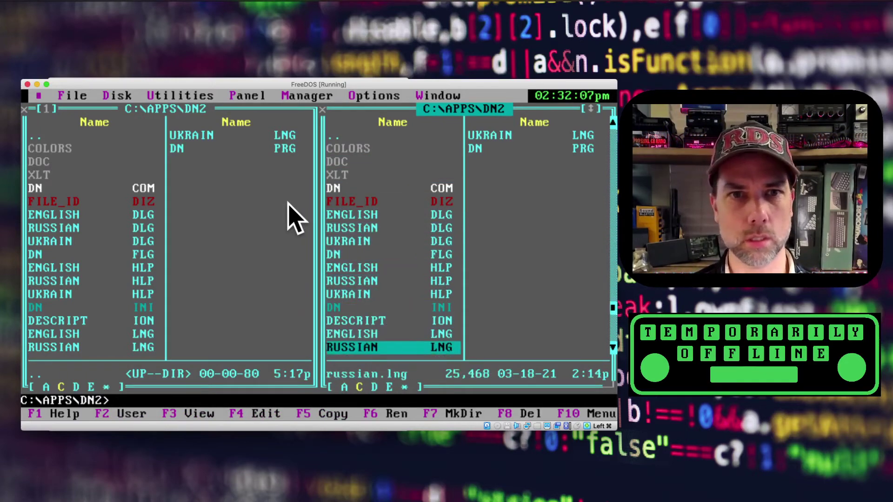
{"action": "key", "text": "Down"}
{"action": "key", "text": "Down"}
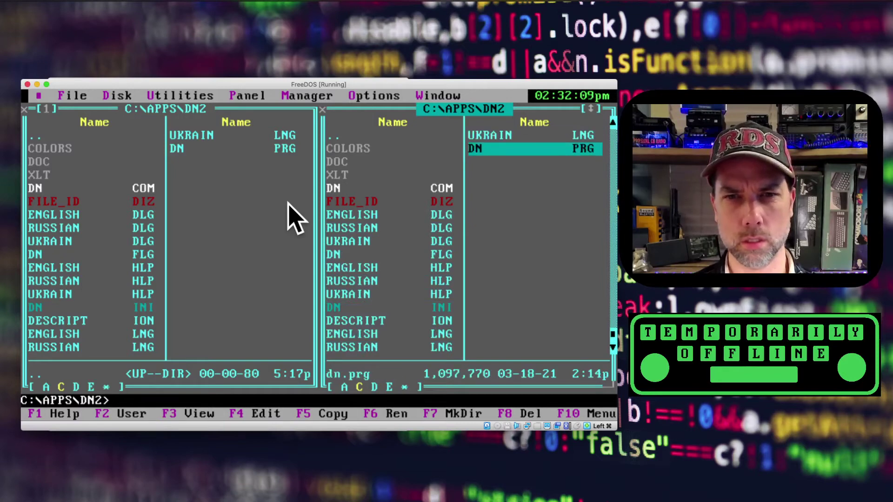
- Open the COLORS folder in the active panel and highlight DEFAULT.PAL among its palette files
{"action": "key", "text": "Up"}
{"action": "key", "text": "Up"}
{"action": "key", "text": "Up"}
{"action": "key", "text": "Up"}
{"action": "key", "text": "Up"}
{"action": "key", "text": "Up"}
{"action": "key", "text": "Up"}
{"action": "key", "text": "Up"}
{"action": "key", "text": "Up"}
{"action": "key", "text": "Up"}
{"action": "key", "text": "Up"}
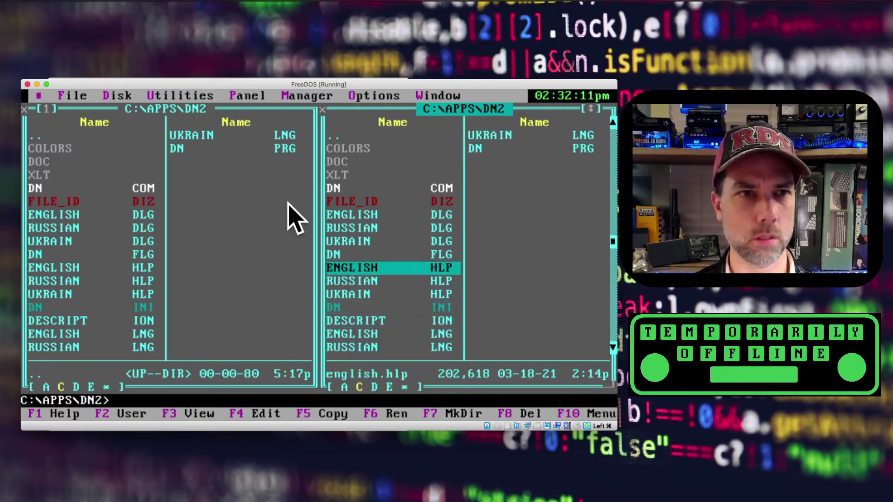
{"action": "key", "text": "Up"}
{"action": "key", "text": "Up"}
{"action": "key", "text": "Up"}
{"action": "key", "text": "Up"}
{"action": "key", "text": "Up"}
{"action": "key", "text": "Up"}
{"action": "key", "text": "Return"}
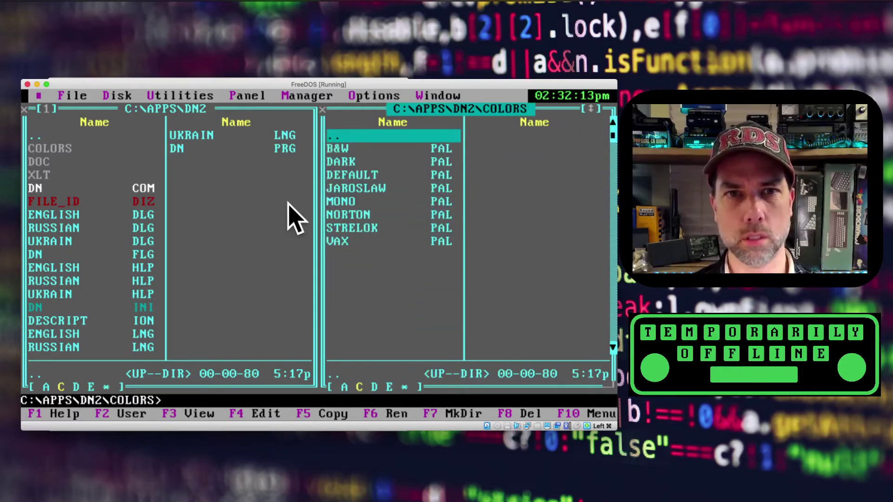
{"action": "key", "text": "Down"}
{"action": "key", "text": "Down"}
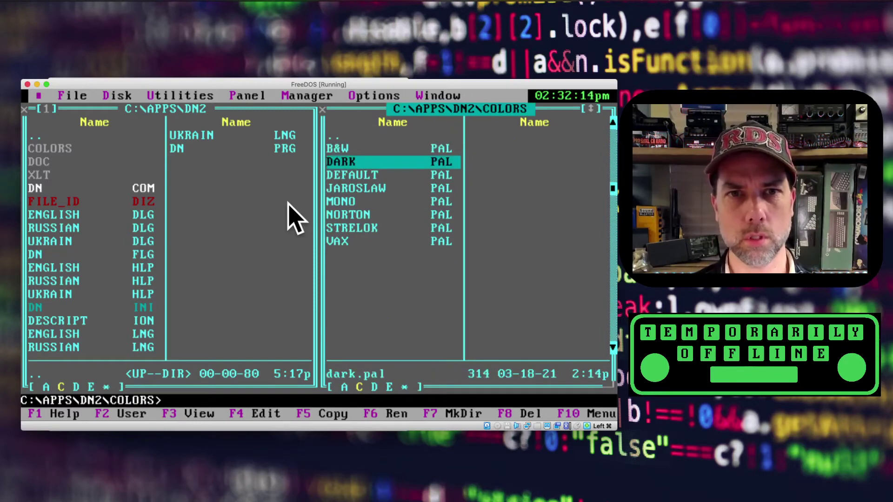
{"action": "key", "text": "Down"}
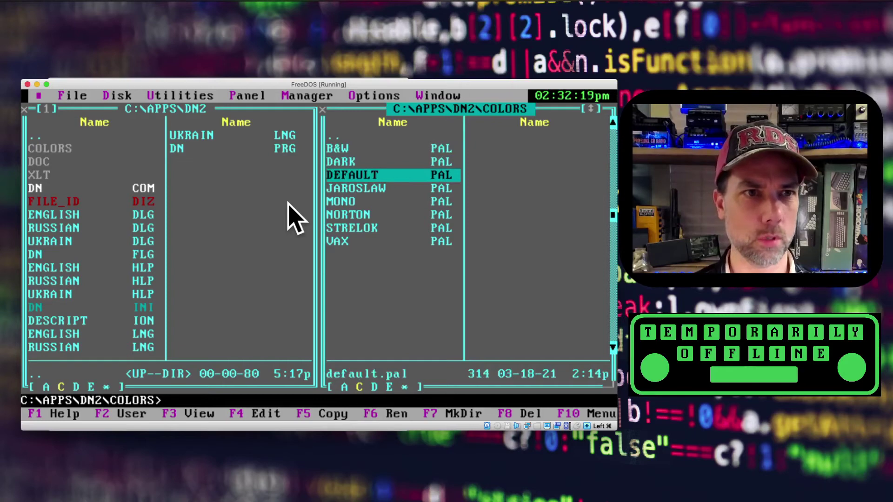
- Examine the Interface Setup options in the configuration settings and leave them without changes
{"action": "key", "text": "alt+o"}
{"action": "left_click", "coordinate": [188, 197]}
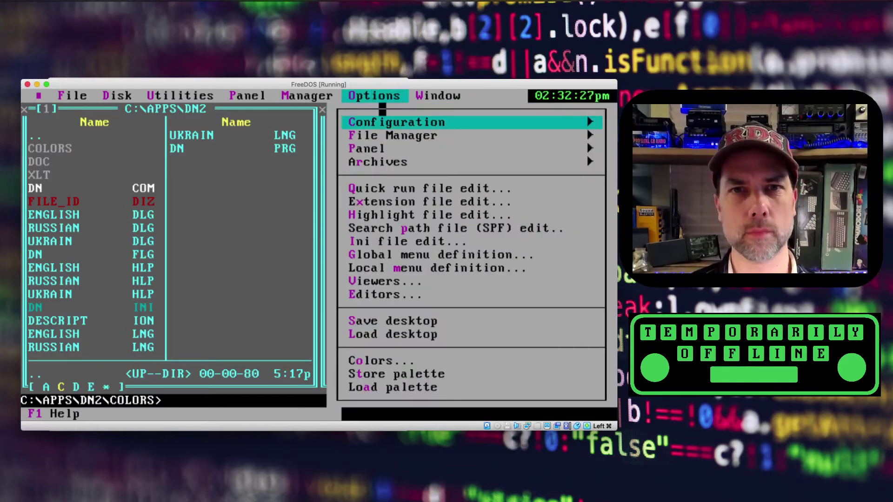
{"action": "left_click", "coordinate": [386, 122]}
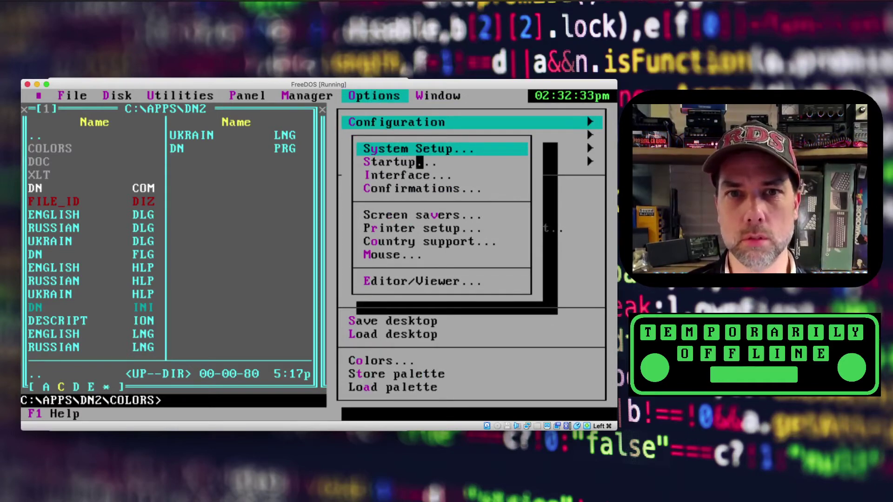
{"action": "left_click", "coordinate": [422, 175]}
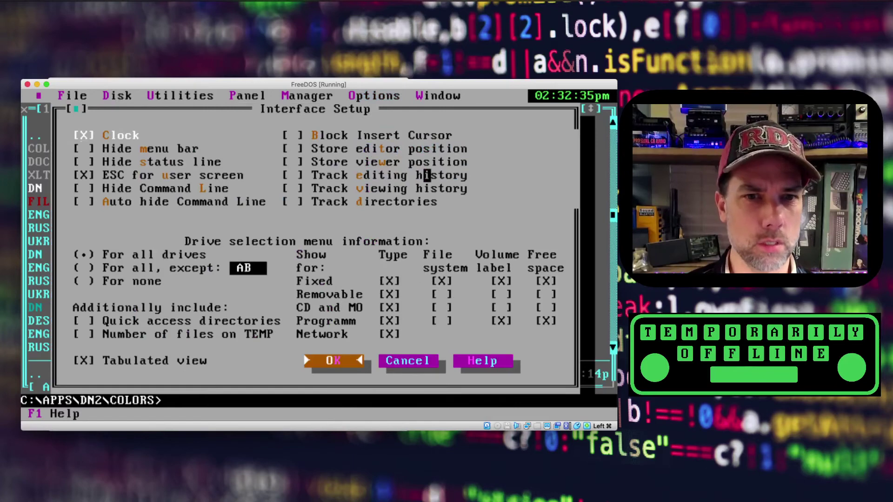
{"action": "left_click", "coordinate": [427, 361]}
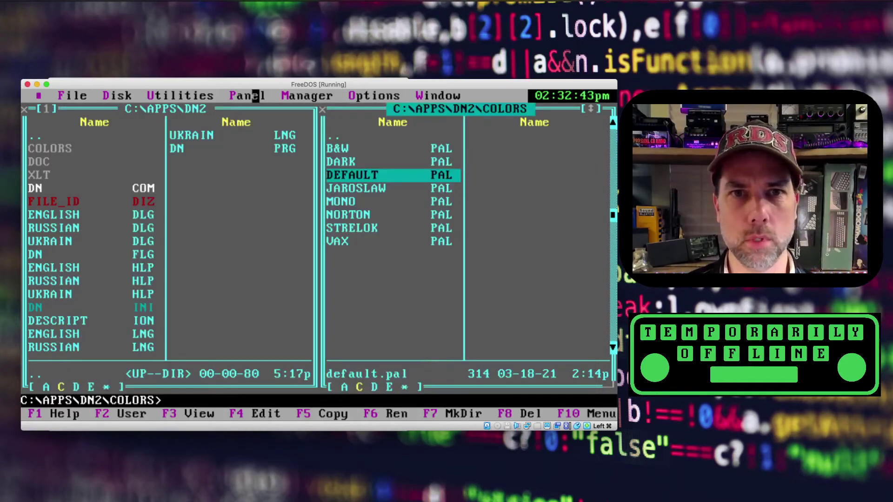
- Examine the Colors dialog with its group, foreground and background settings, and cancel it
{"action": "left_click", "coordinate": [356, 95]}
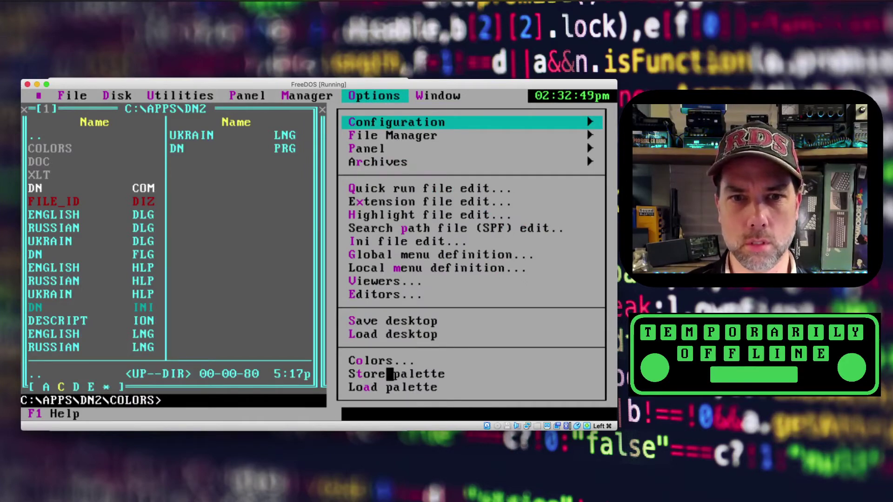
{"action": "left_click", "coordinate": [390, 361]}
{"action": "left_click", "coordinate": [390, 361]}
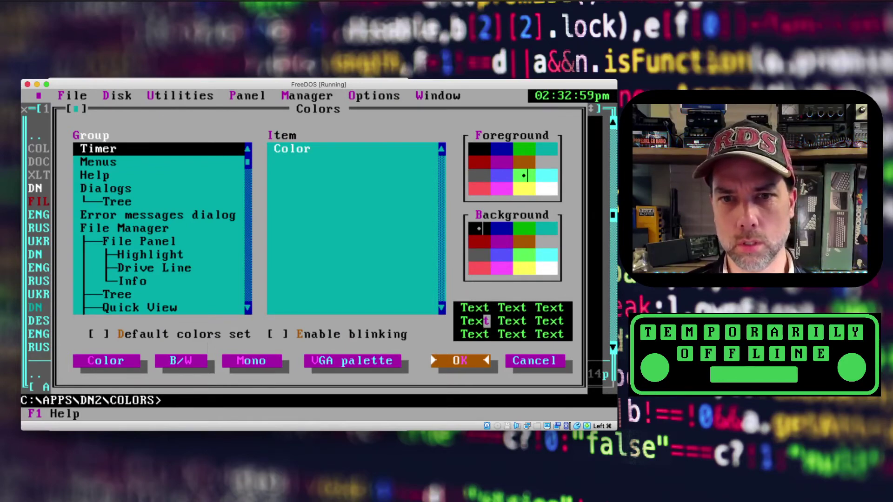
{"action": "left_click", "coordinate": [516, 362]}
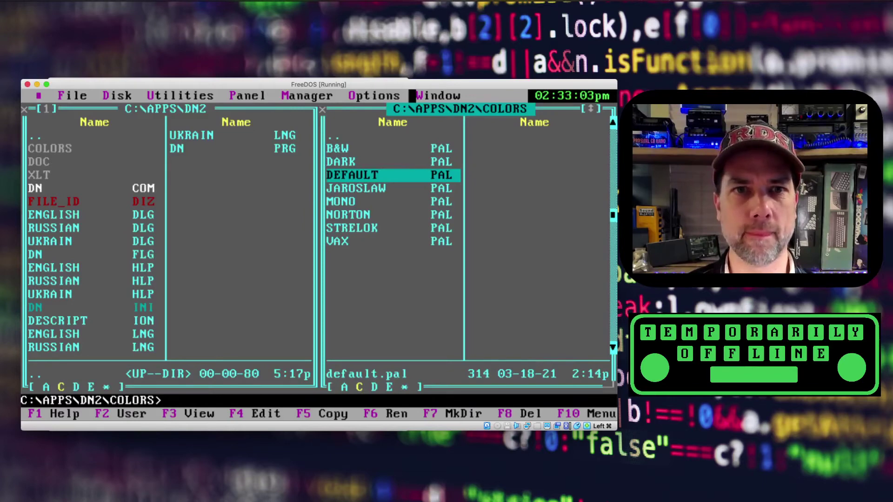
- Load the Dark.Pal color palette and switch back to Jaroslaw.Pal
{"action": "left_click", "coordinate": [397, 95]}
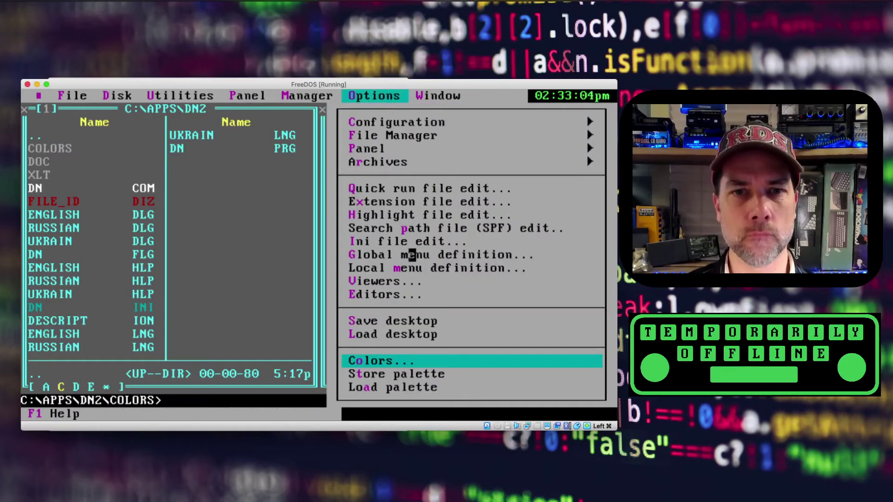
{"action": "left_click", "coordinate": [412, 387]}
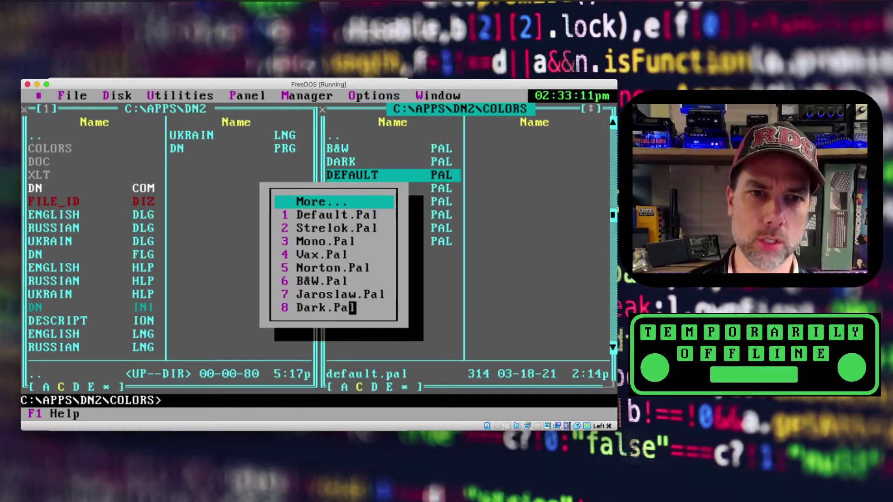
{"action": "left_click", "coordinate": [352, 308]}
{"action": "left_click", "coordinate": [375, 96]}
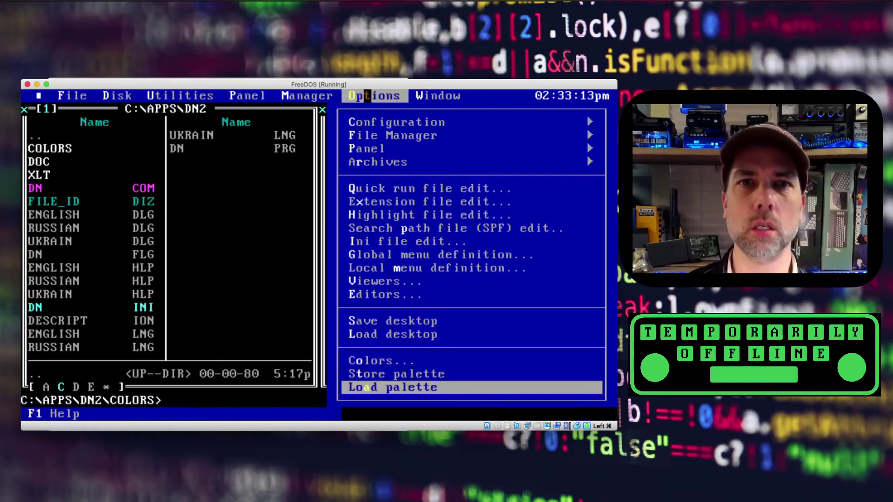
{"action": "left_click", "coordinate": [405, 387]}
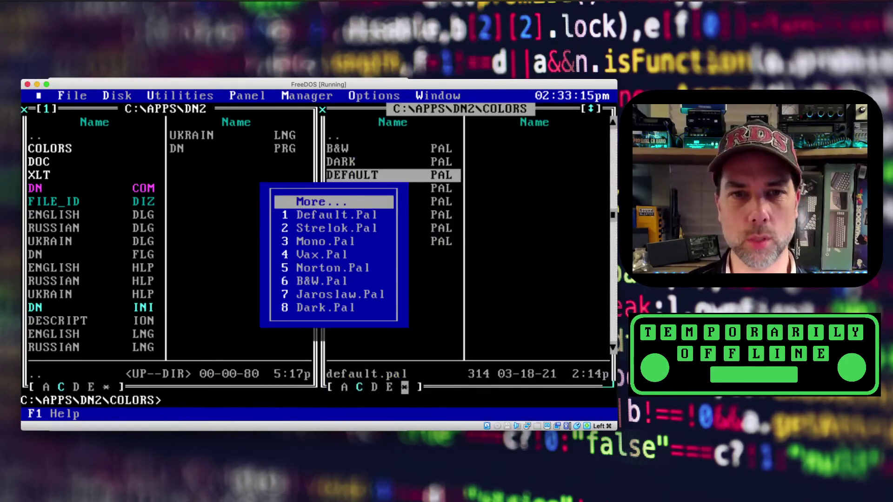
{"action": "left_click", "coordinate": [337, 295]}
- Try out the Norton.Pal color palette, followed by Vax.Pal
{"action": "left_click", "coordinate": [379, 95]}
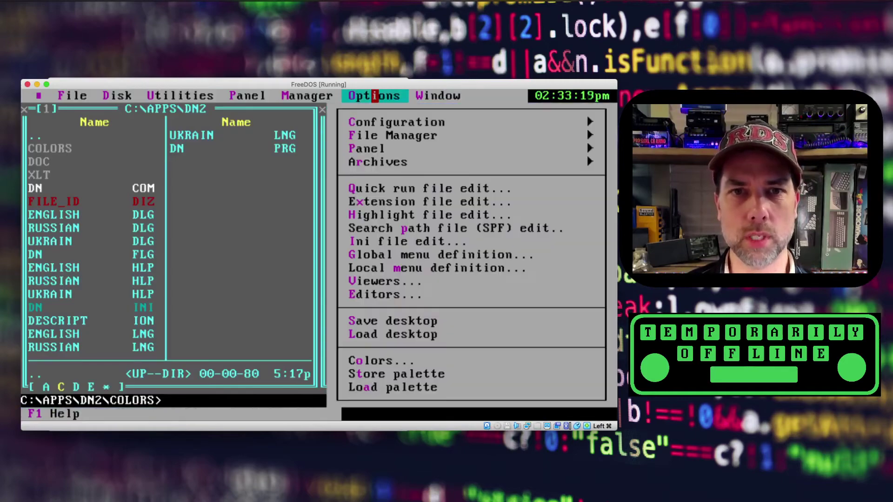
{"action": "left_click", "coordinate": [382, 387]}
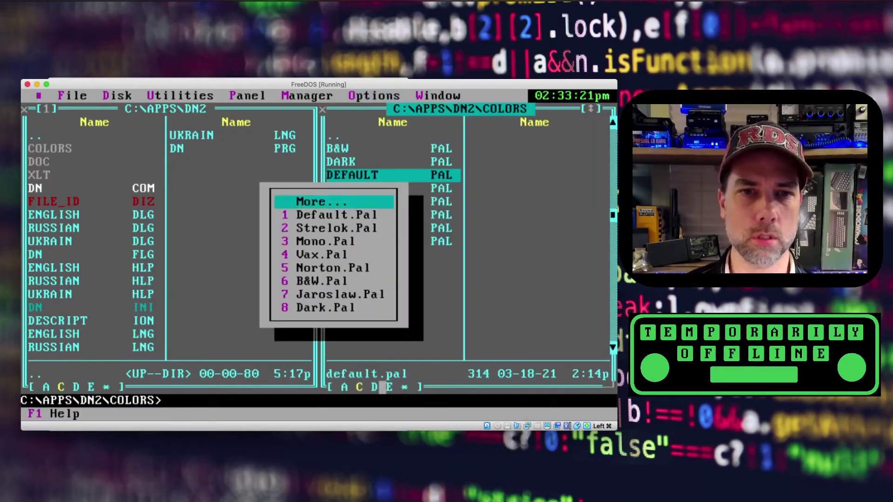
{"action": "left_click", "coordinate": [330, 268]}
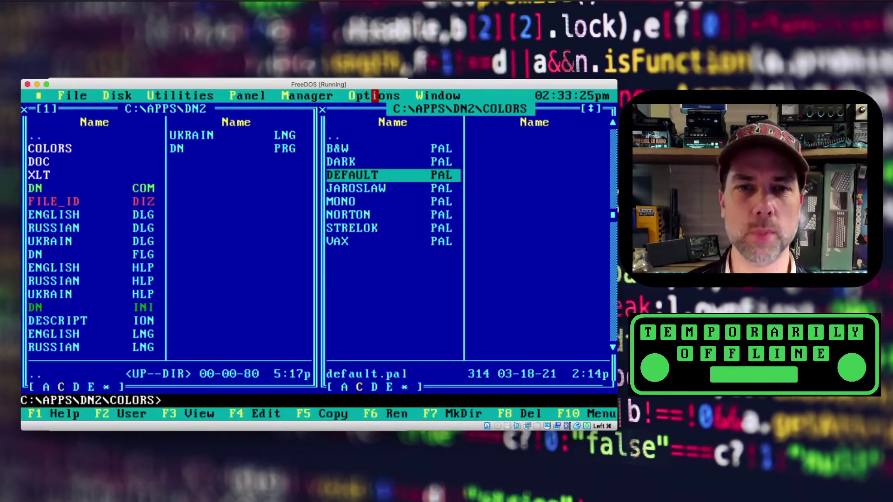
{"action": "left_click", "coordinate": [390, 96]}
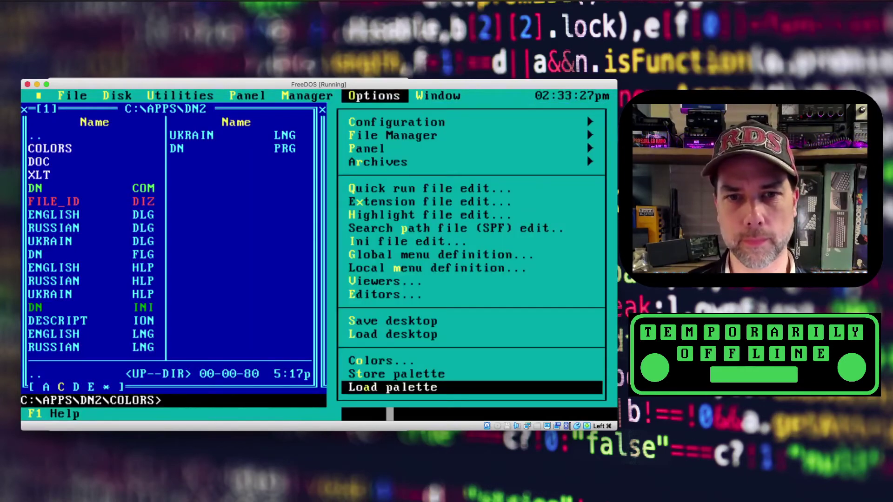
{"action": "left_click", "coordinate": [382, 387]}
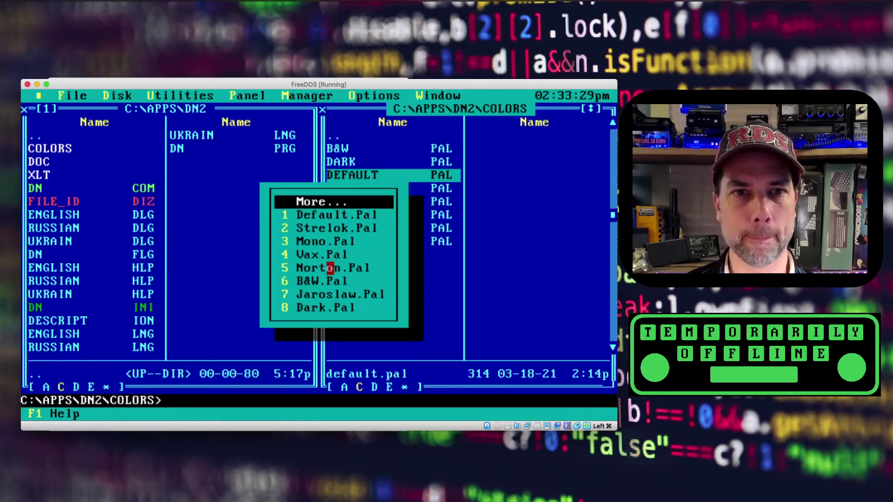
{"action": "left_click", "coordinate": [330, 255]}
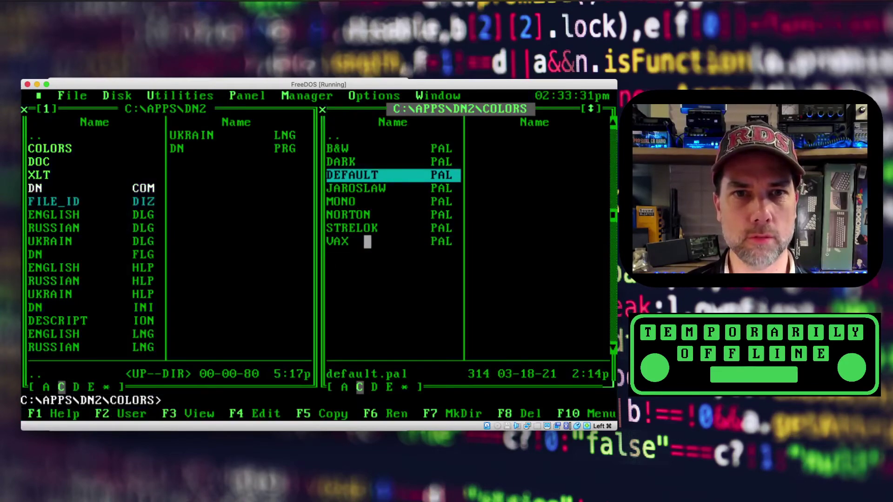
- Try out the Strelok.Pal color palette and return the interface to Jaroslaw.Pal
{"action": "left_click", "coordinate": [365, 96]}
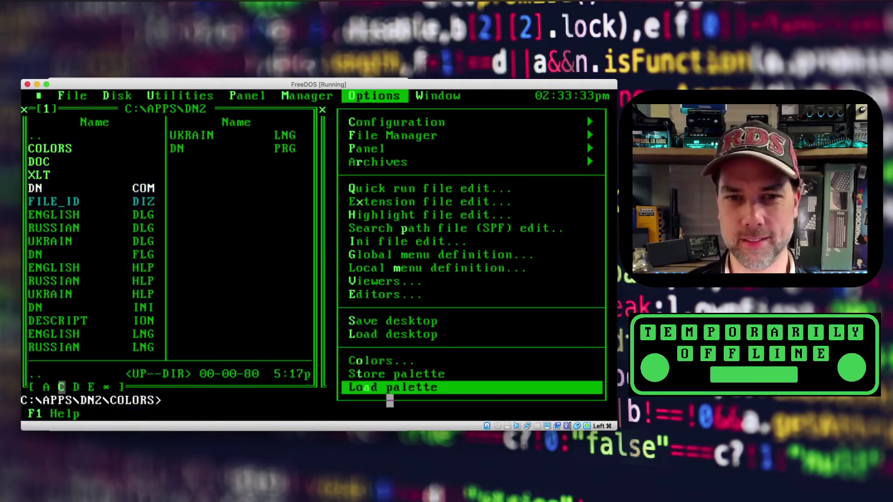
{"action": "left_click", "coordinate": [390, 387]}
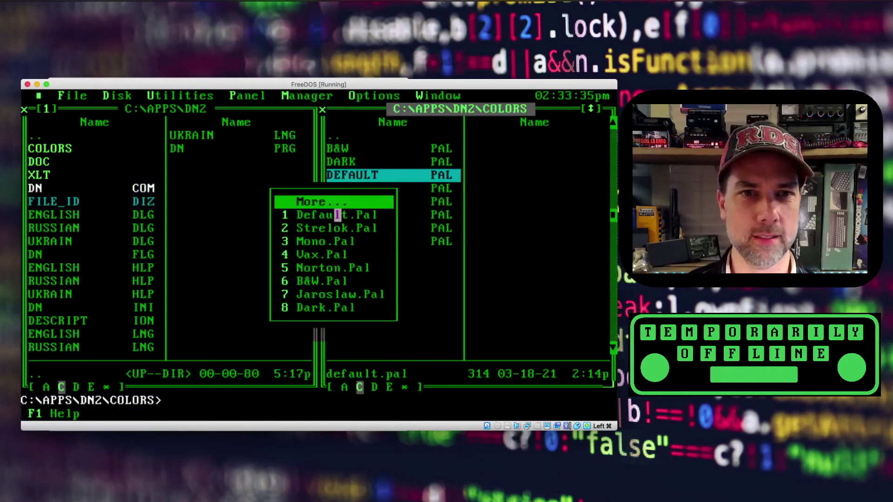
{"action": "left_click", "coordinate": [345, 227]}
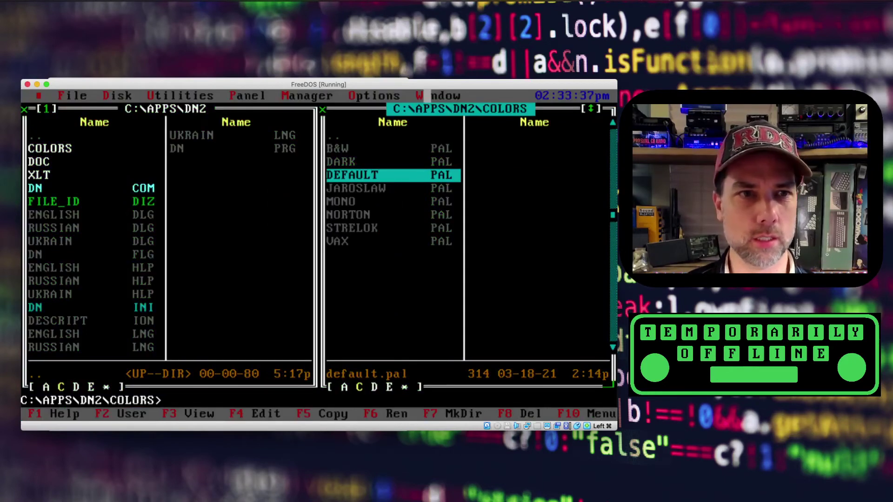
{"action": "left_click", "coordinate": [382, 96]}
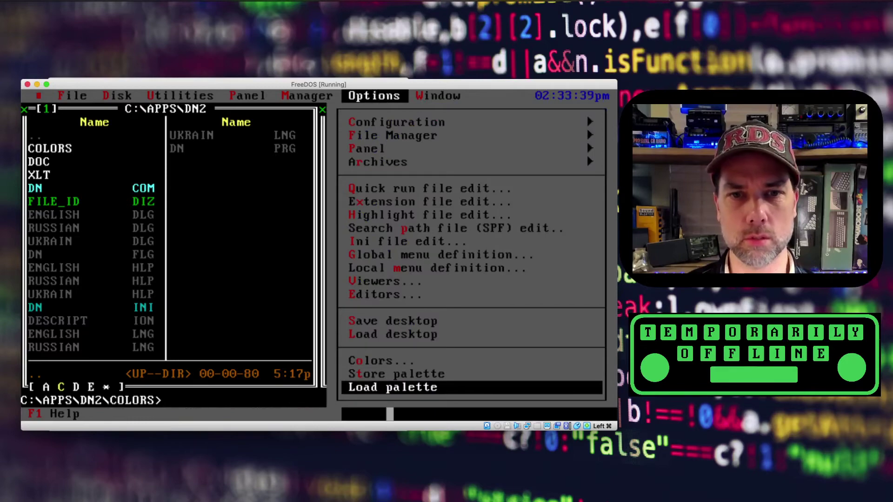
{"action": "left_click", "coordinate": [390, 388]}
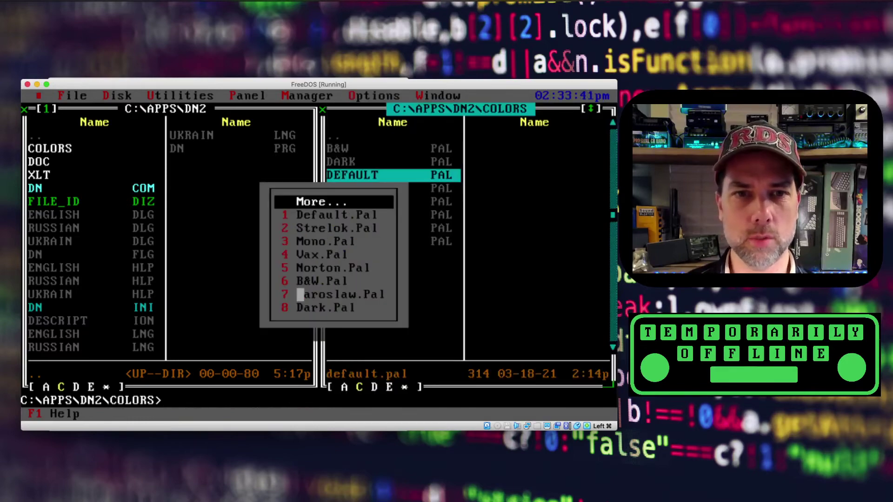
{"action": "left_click", "coordinate": [299, 295]}
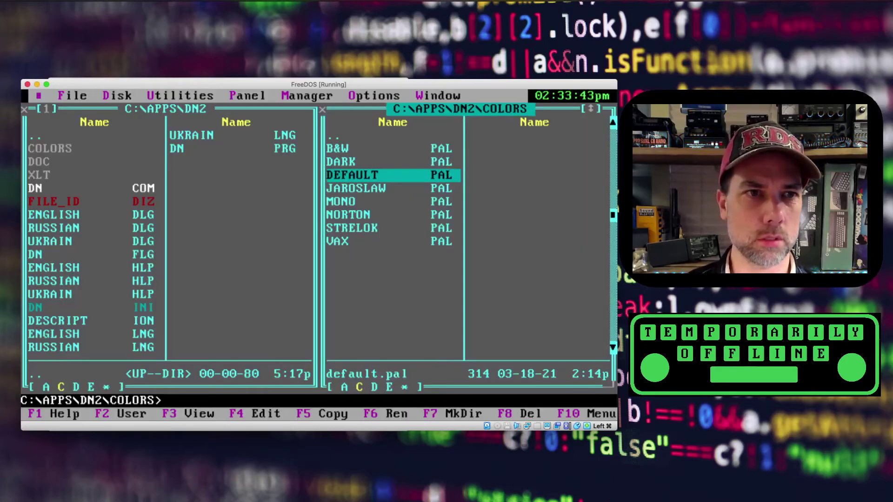
- Exit DOS Navigator, confirming the quit, and go up to the APPS directory with cd .
{"action": "left_click", "coordinate": [83, 96]}
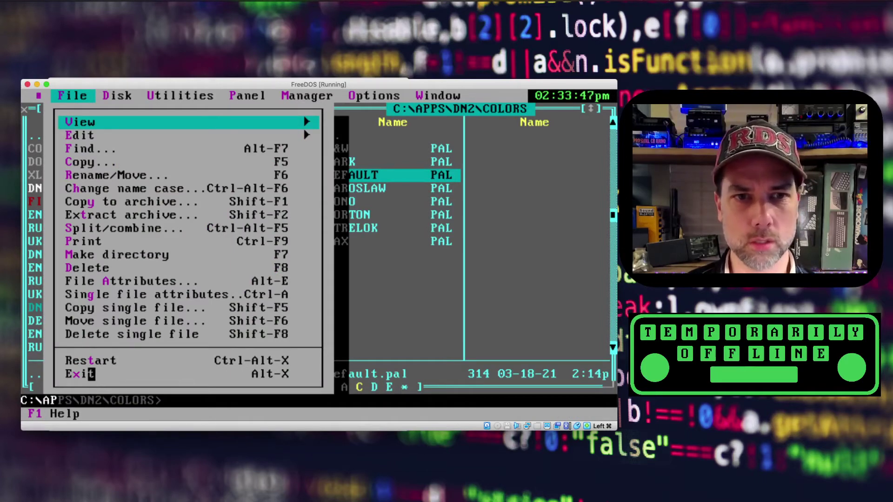
{"action": "left_click", "coordinate": [92, 374]}
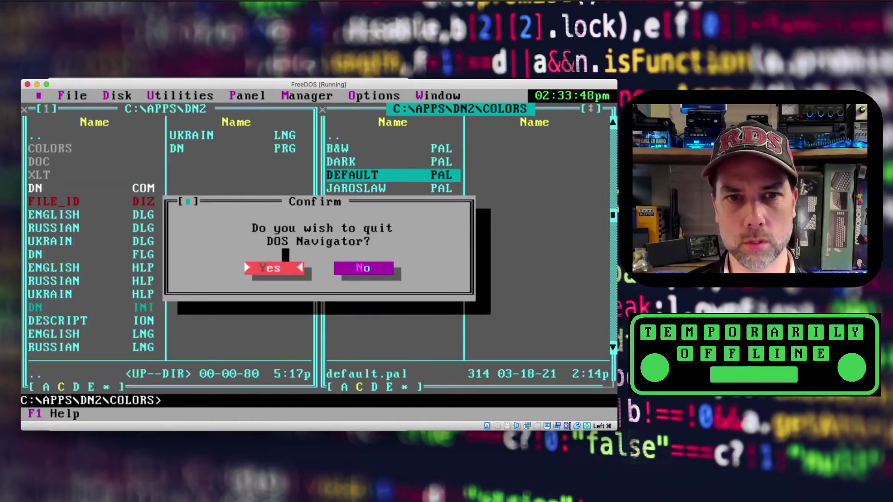
{"action": "left_click", "coordinate": [286, 267]}
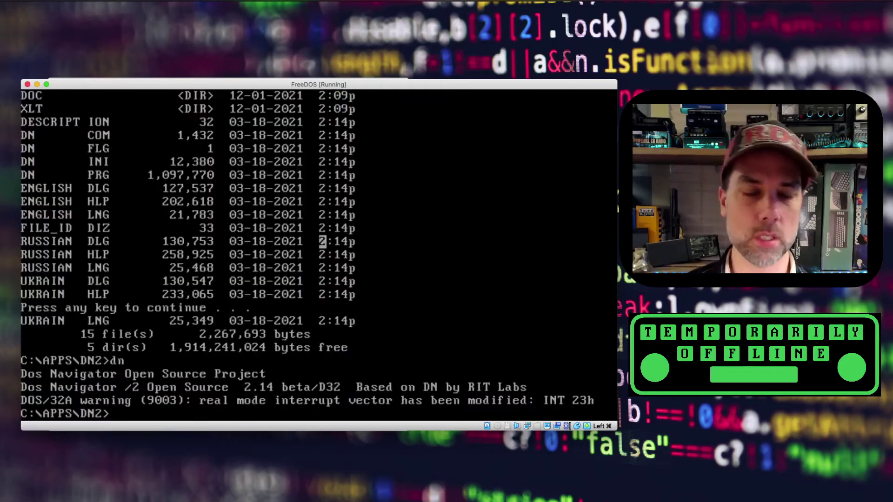
{"action": "type", "text": "cd .."}
{"action": "key", "text": "Return"}
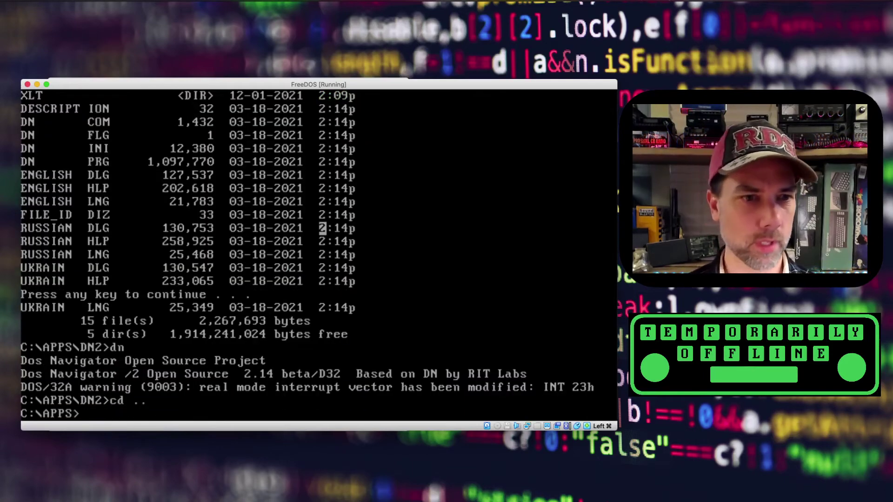
- List the APPS directory in full and change into DOSHEXED with cd doshexed
{"action": "type", "text": "dir"}
{"action": "key", "text": "Return"}
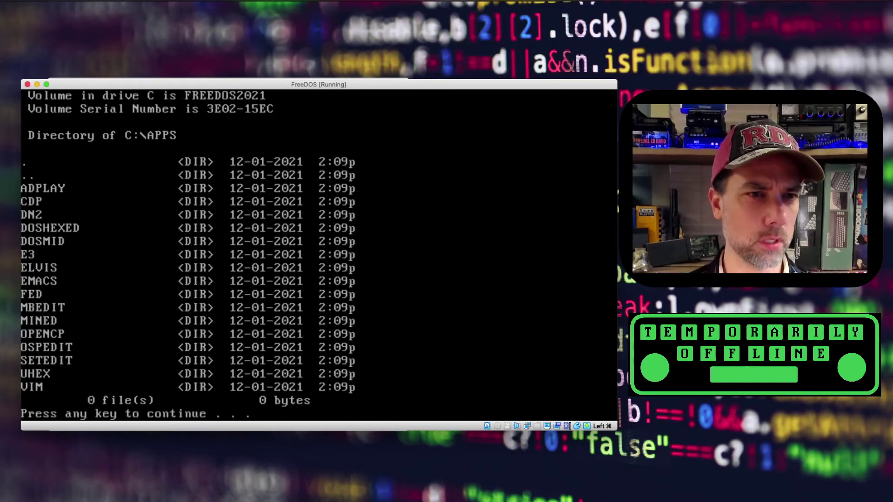
{"action": "key", "text": "space"}
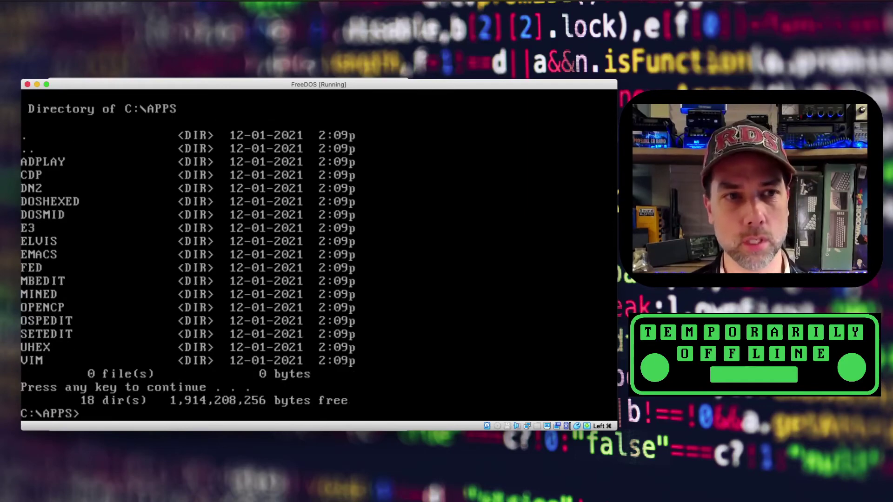
{"action": "type", "text": "cd dos"}
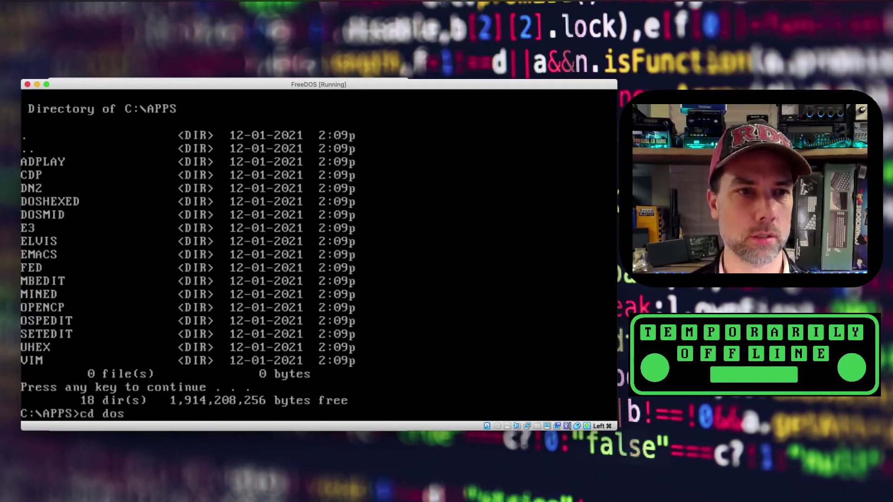
{"action": "type", "text": "hexed"}
{"action": "key", "text": "Return"}
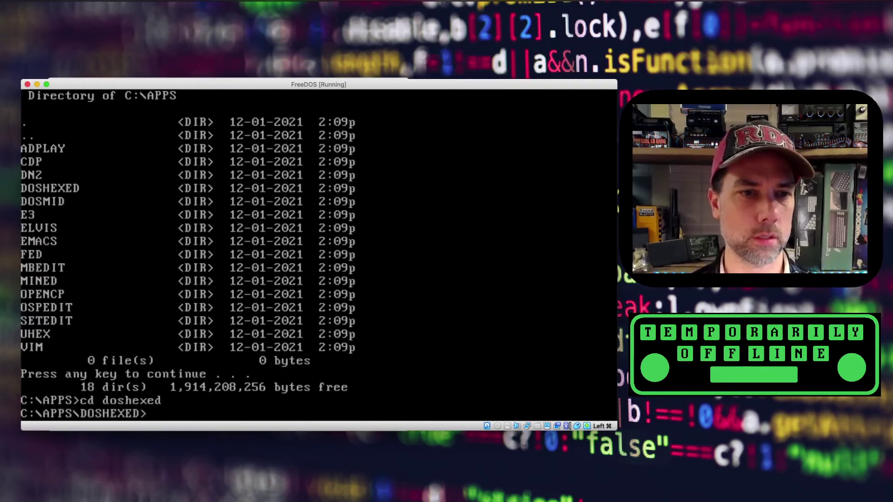
- List the contents of the DOSHEXED directory and run hexed without a file name
{"action": "type", "text": "dir"}
{"action": "key", "text": "Return"}
{"action": "type", "text": "hexe"}
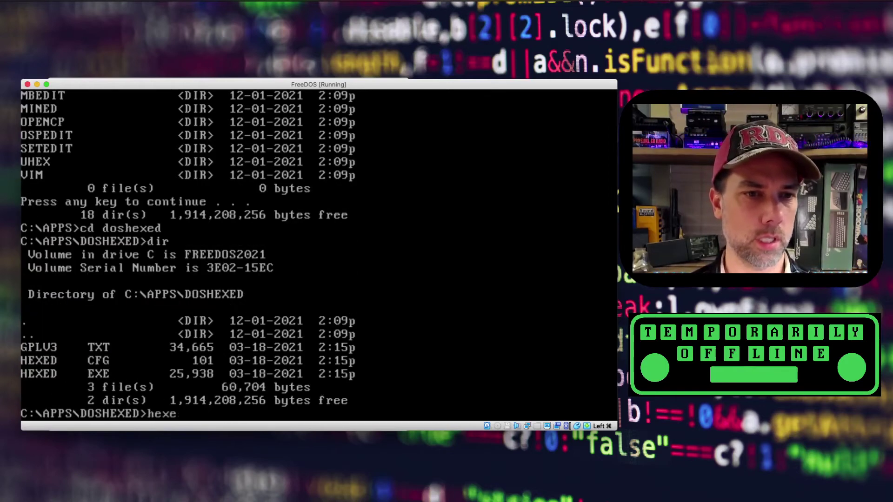
{"action": "type", "text": "d"}
{"action": "key", "text": "Return"}
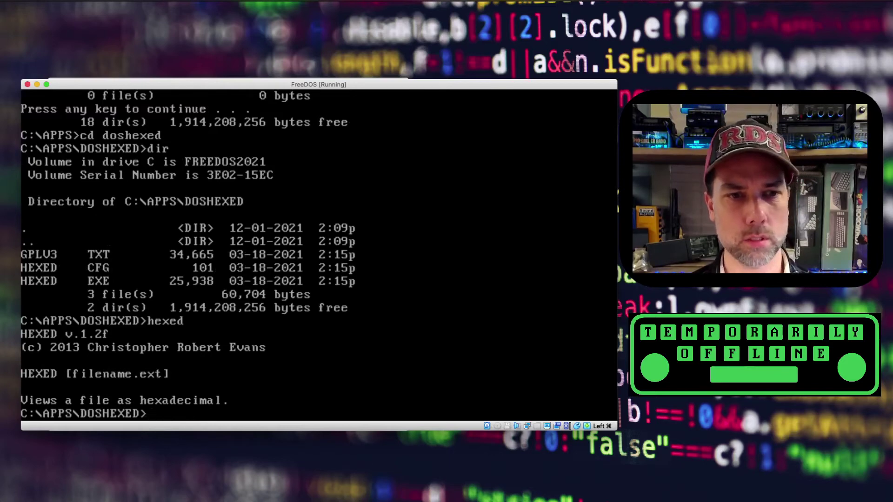
- Open the program's own hexed.exe file in the HEXED hexadecimal viewer
{"action": "type", "text": "hexed"}
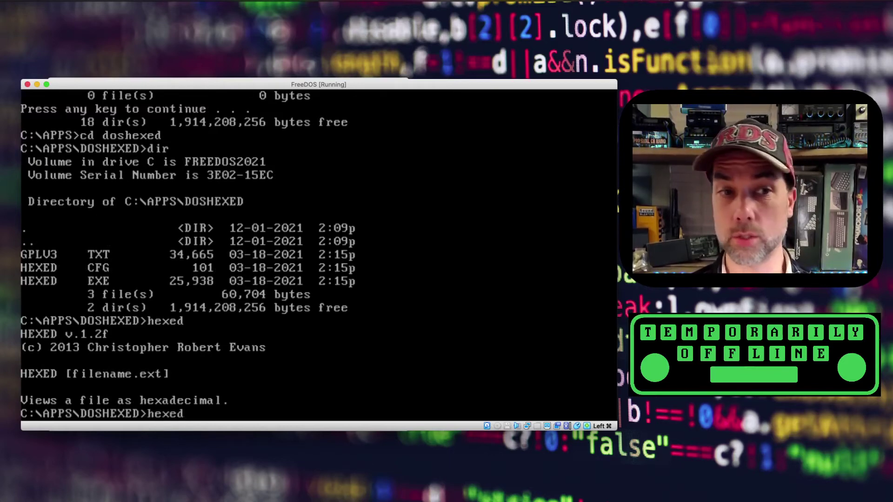
{"action": "type", "text": " hes"}
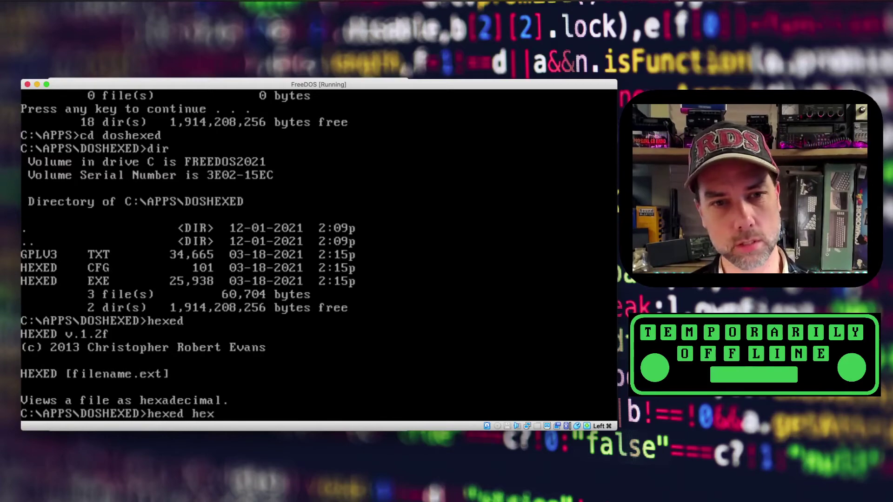
{"action": "type", "text": "ed.exe"}
{"action": "key", "text": "Return"}
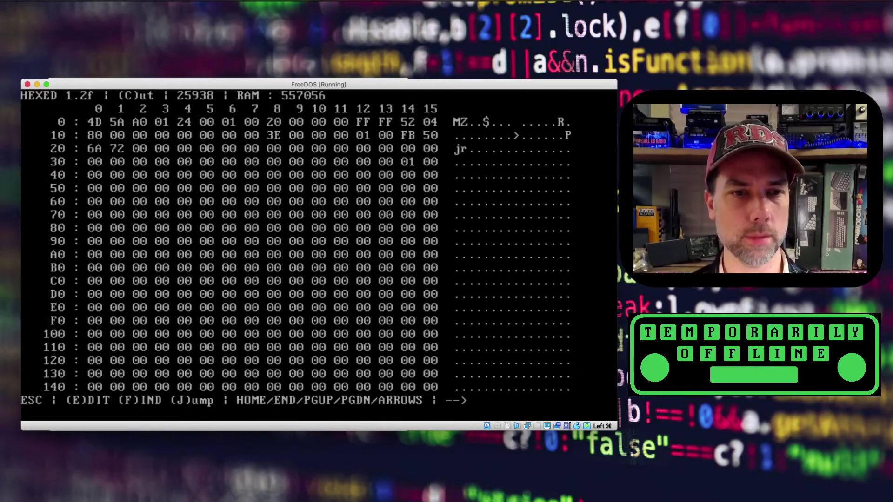
- Examine the hex dump of hexed.exe from the start of the file down past offset 200
{"action": "key", "text": "Down"}
{"action": "key", "text": "Down"}
{"action": "key", "text": "Down"}
{"action": "key", "text": "Down"}
{"action": "key", "text": "Down"}
{"action": "key", "text": "Down"}
{"action": "key", "text": "Down"}
{"action": "key", "text": "Down"}
{"action": "key", "text": "Down"}
{"action": "key", "text": "Down"}
{"action": "key", "text": "Down"}
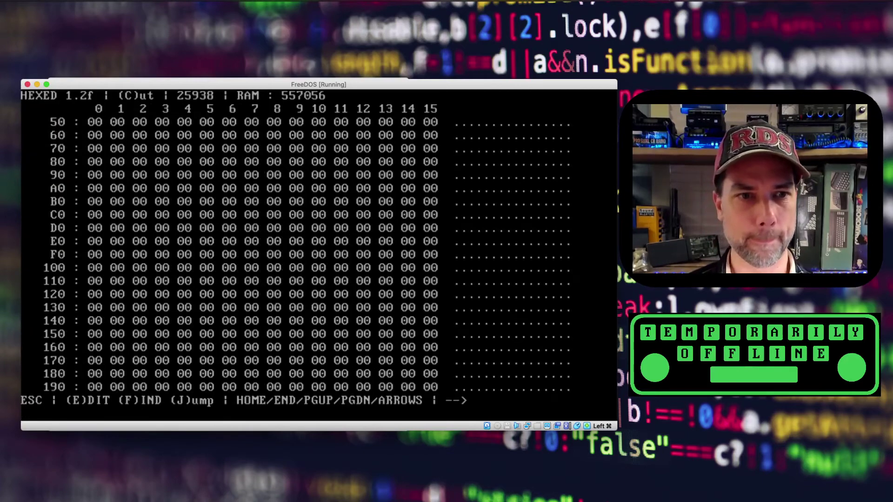
{"action": "key", "text": "Down"}
{"action": "key", "text": "Down"}
{"action": "key", "text": "Down"}
{"action": "key", "text": "Down"}
{"action": "key", "text": "Down"}
{"action": "key", "text": "Down"}
{"action": "key", "text": "Down"}
{"action": "key", "text": "Down"}
{"action": "key", "text": "Down"}
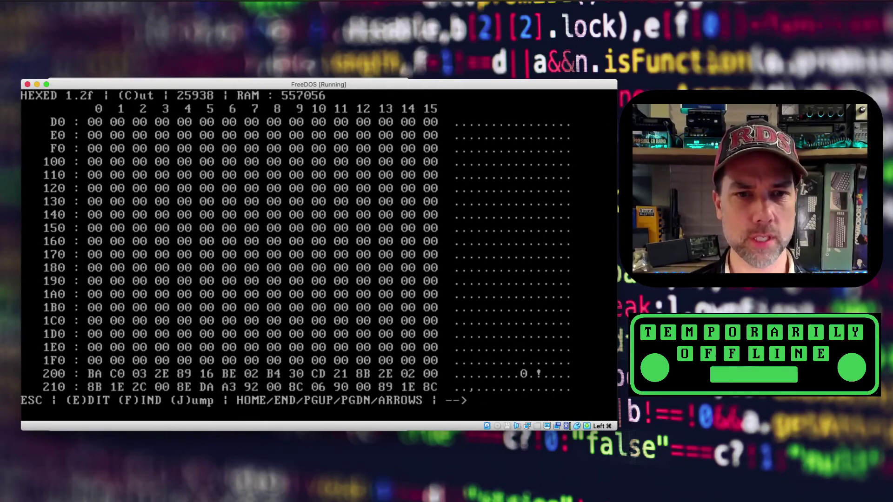
{"action": "key", "text": "Down"}
{"action": "key", "text": "Down"}
{"action": "key", "text": "Down"}
{"action": "key", "text": "Down"}
{"action": "key", "text": "Down"}
{"action": "key", "text": "Down"}
{"action": "key", "text": "Down"}
{"action": "key", "text": "Down"}
{"action": "key", "text": "Down"}
{"action": "key", "text": "Down"}
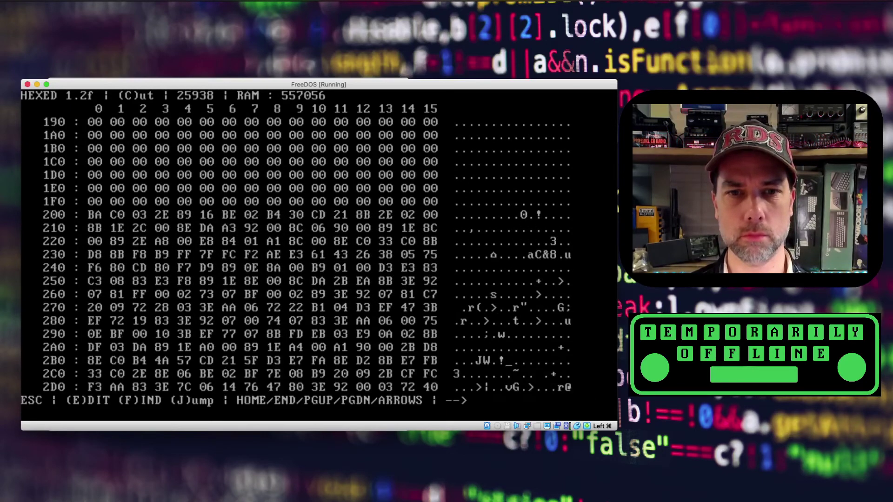
- Exit HEXED and go up to the APPS directory with cd .
{"action": "key", "text": "Escape"}
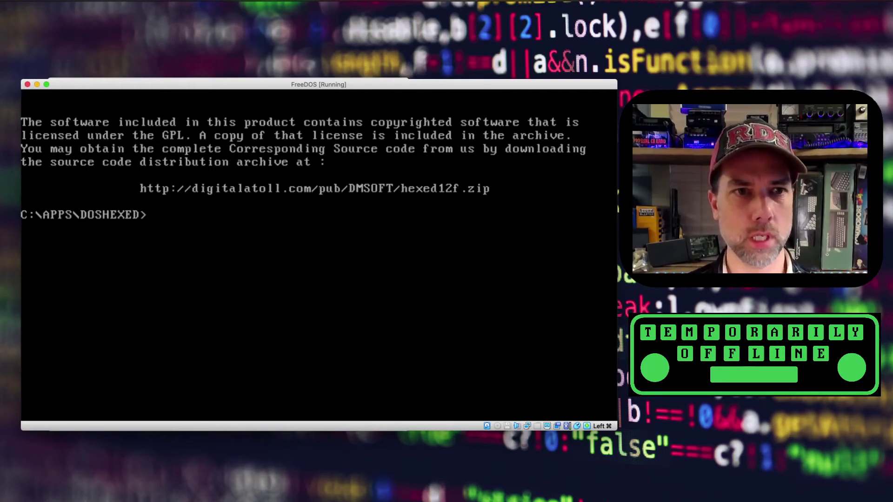
{"action": "type", "text": "cd .."}
{"action": "key", "text": "Return"}
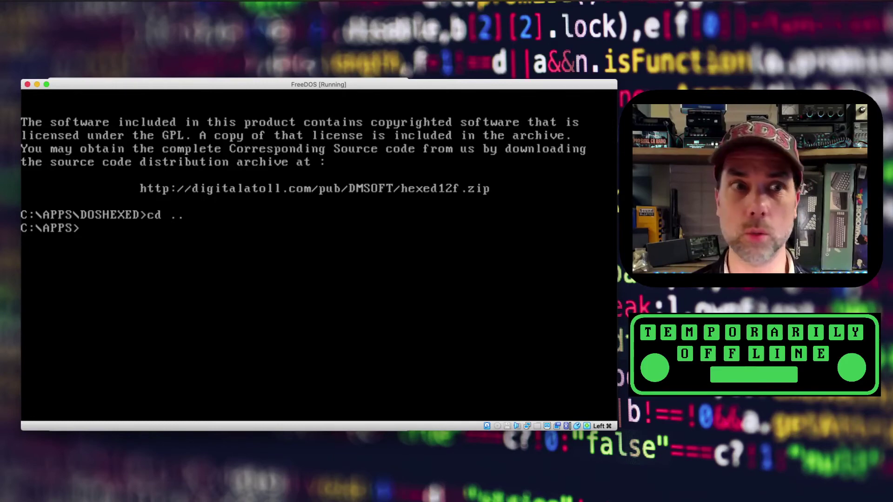
- List the APPS directory and change into DOSMID with cd dosmid, correcting the mistyped command
{"action": "type", "text": "dir"}
{"action": "key", "text": "Return"}
{"action": "type", "text": "cd do"}
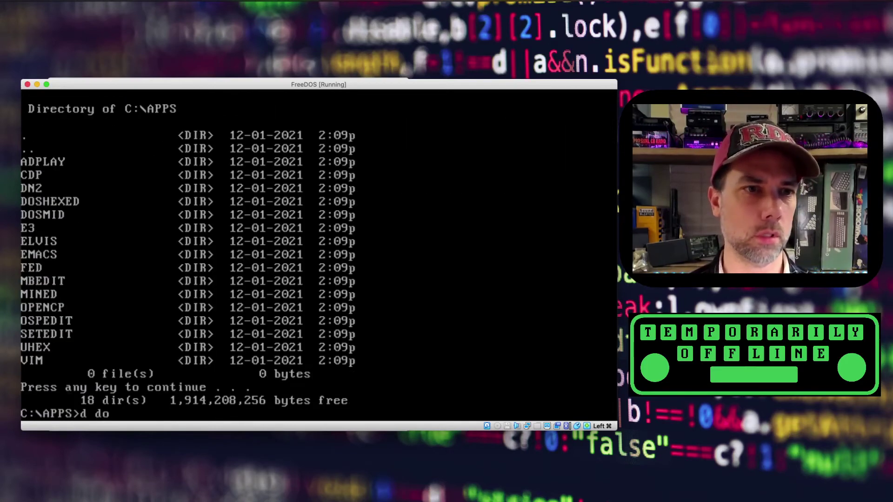
{"action": "key", "text": "BackSpace"}
{"action": "key", "text": "BackSpace"}
{"action": "key", "text": "BackSpace"}
{"action": "key", "text": "BackSpace"}
{"action": "type", "text": "cd dosmin"}
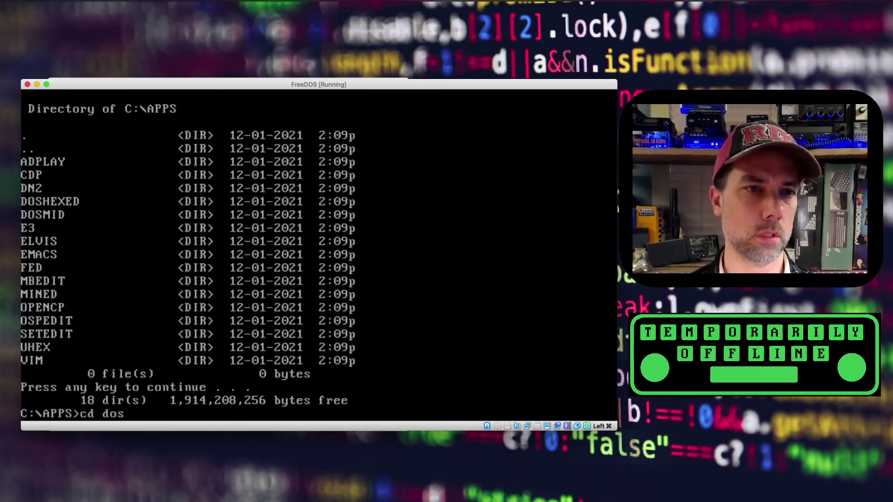
{"action": "key", "text": "Return"}
- List the contents of the DOSMID directory and run dosmid without a file name
{"action": "type", "text": "dir"}
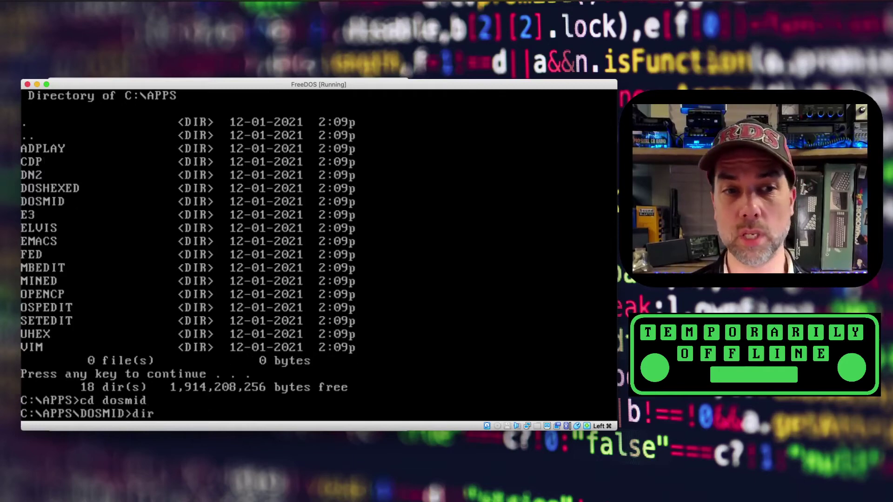
{"action": "key", "text": "Return"}
{"action": "type", "text": "dosmi"}
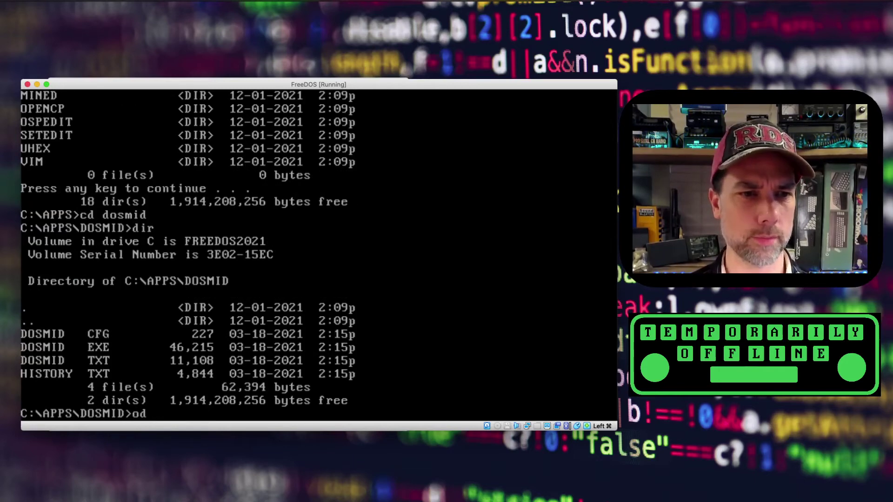
{"action": "type", "text": "dosmi"}
{"action": "key", "text": "Return"}
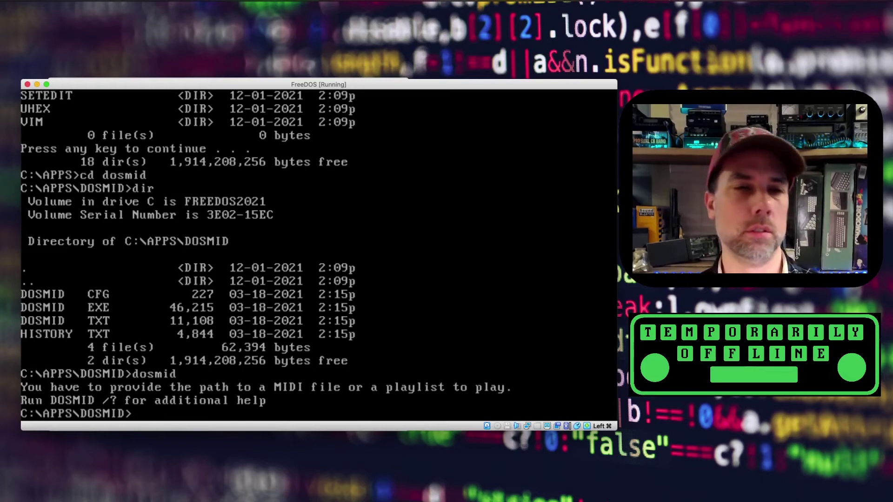
- Return to the APPS directory, list it in full, and change into the E3 directory
{"action": "type", "text": "cd .."}
{"action": "key", "text": "Return"}
{"action": "type", "text": "dir"}
{"action": "key", "text": "Return"}
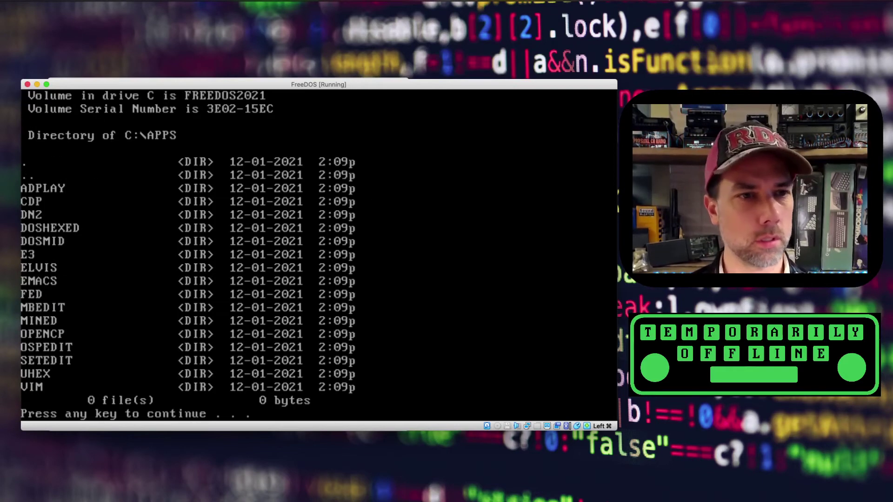
{"action": "key", "text": "space"}
{"action": "type", "text": "cd e3"}
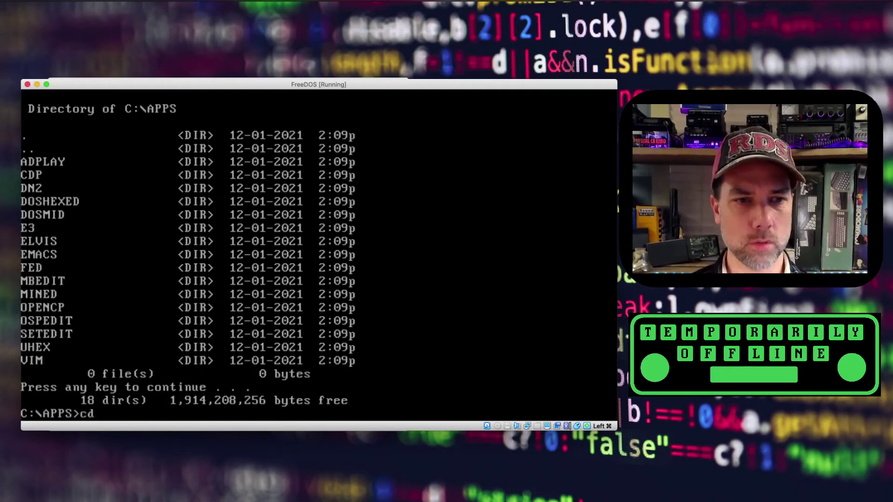
{"action": "key", "text": "Return"}
- List the contents of the E3 directory and open e3.exe in the e3 editor
{"action": "type", "text": "dir"}
{"action": "key", "text": "Return"}
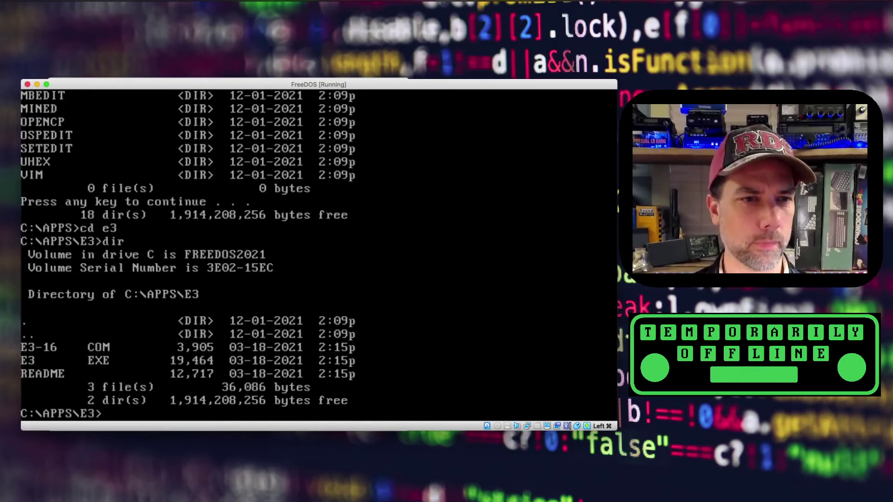
{"action": "type", "text": "e3"}
{"action": "key", "text": "Return"}
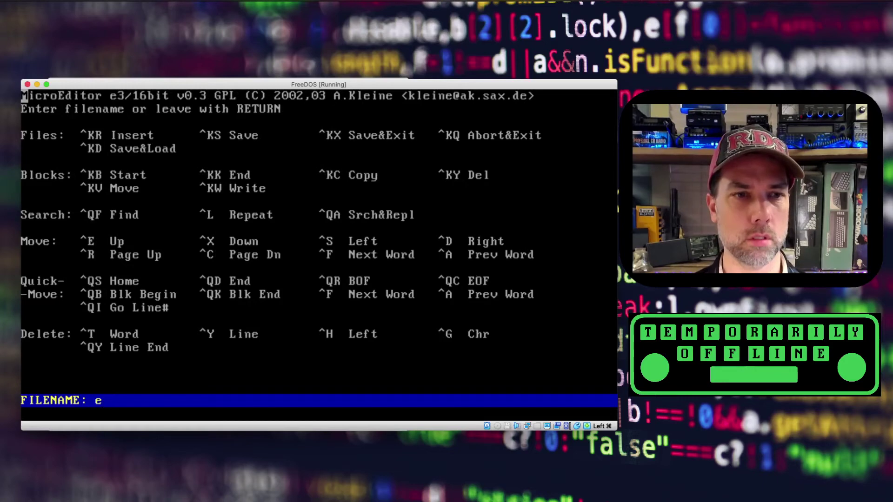
{"action": "type", "text": "3.exe"}
{"action": "key", "text": "Return"}
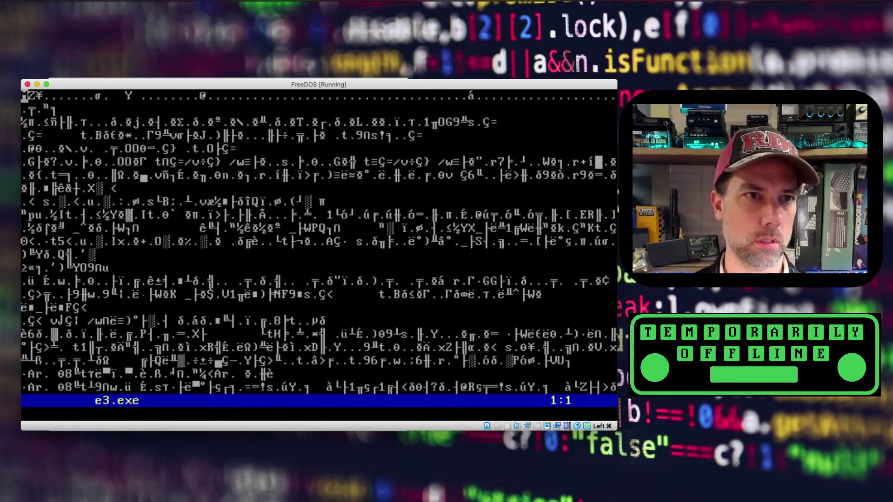
- Abort and exit the e3 editor and list the E3 directory again with dir
{"action": "key", "text": "ctrl+k"}
{"action": "type", "text": "qdir"}
{"action": "key", "text": "Return"}
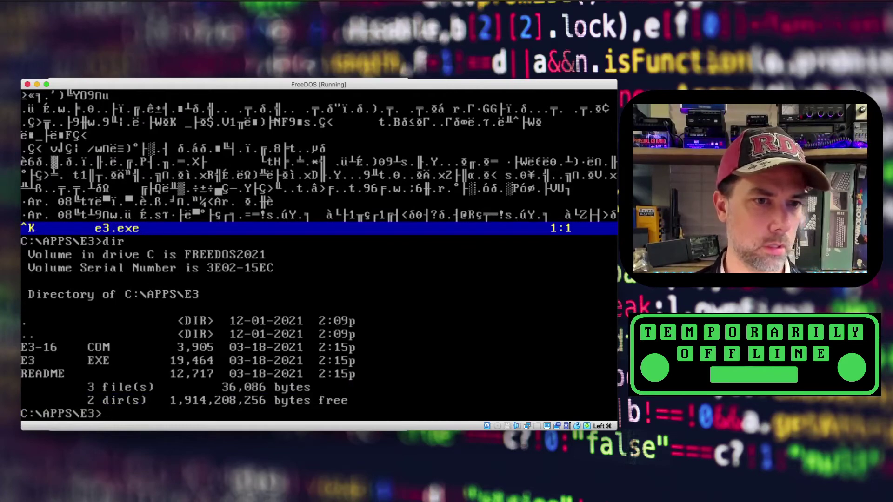
- Open e3-16.com in the e3-16 editor and insert a row of periods at the very start of the file
{"action": "type", "text": "e3"}
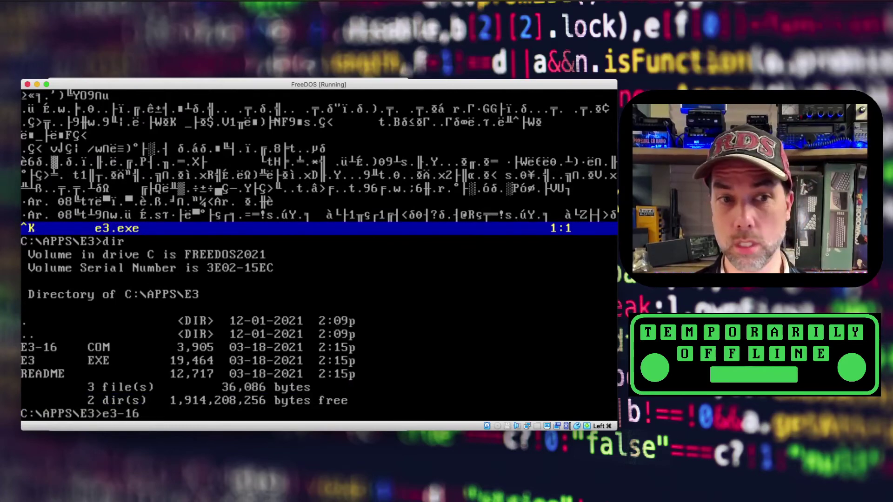
{"action": "type", "text": "-16"}
{"action": "key", "text": "Return"}
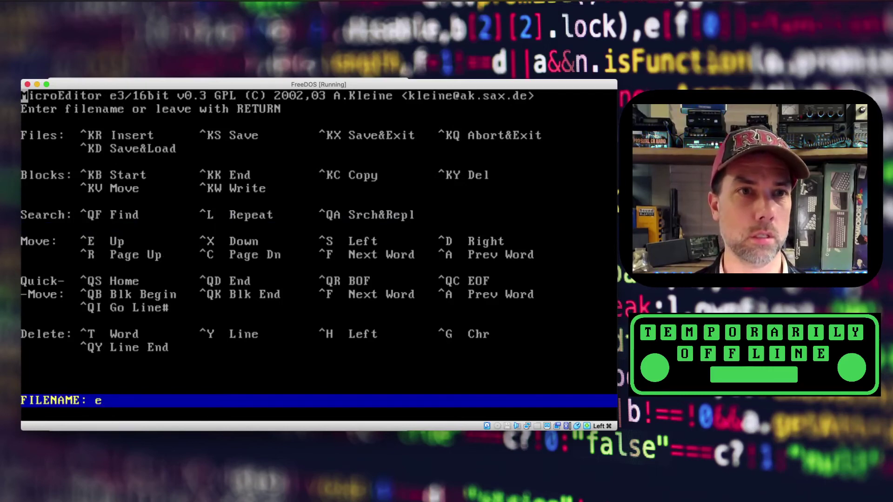
{"action": "type", "text": "e3-16.com"}
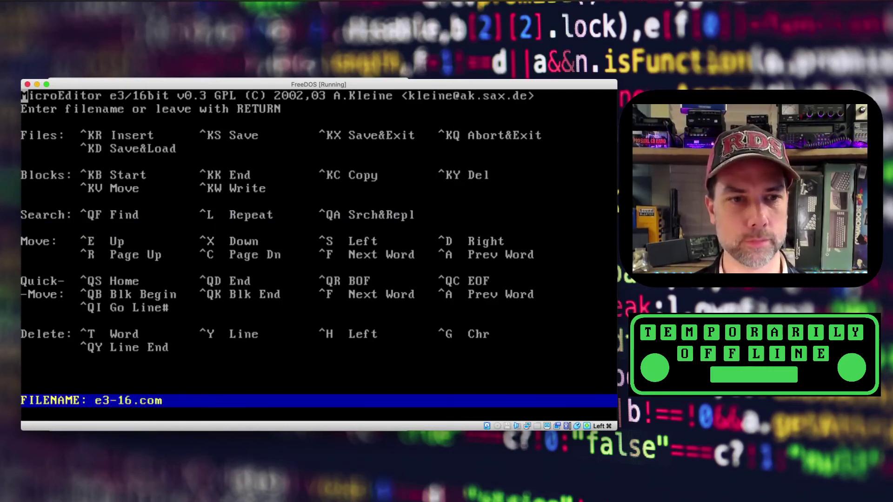
{"action": "key", "text": "Return"}
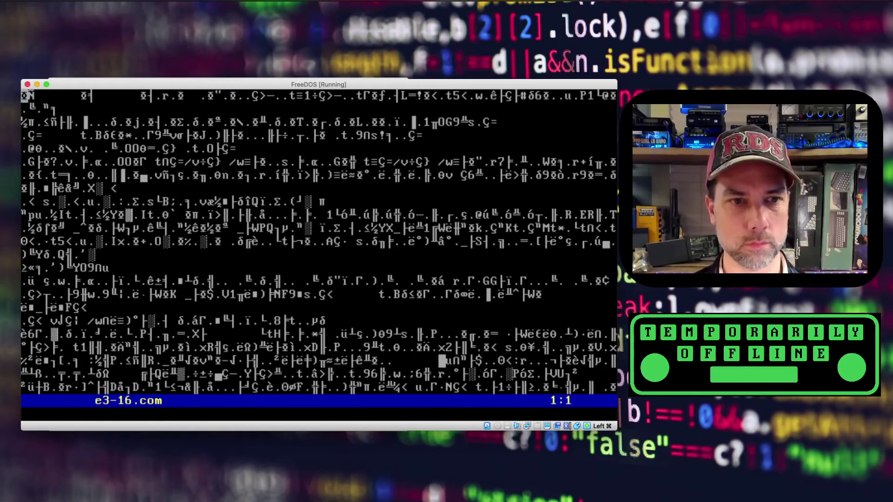
{"action": "type", "text": "........."}
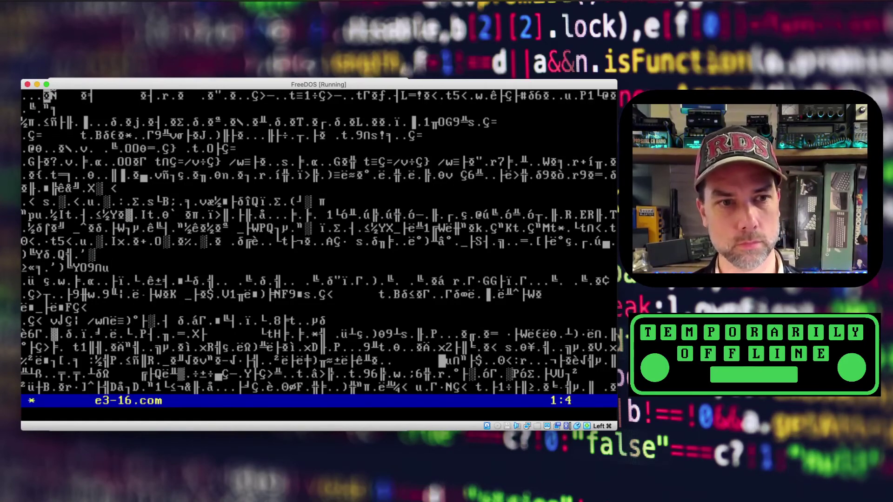
{"action": "type", "text": ".."}
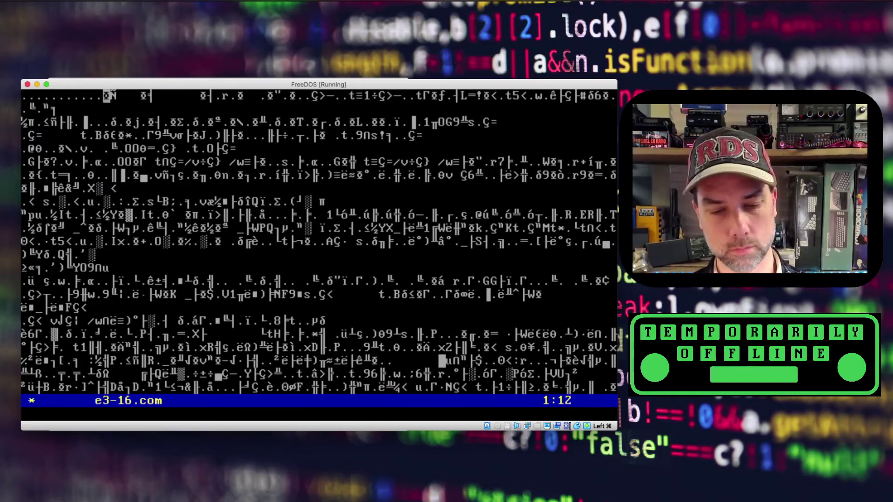
- Abort and exit the e3-16 editor without saving e3-16.com, and list the E3 directory
{"action": "key", "text": "ctrl+k"}
{"action": "key", "text": "q"}
{"action": "type", "text": "n"}
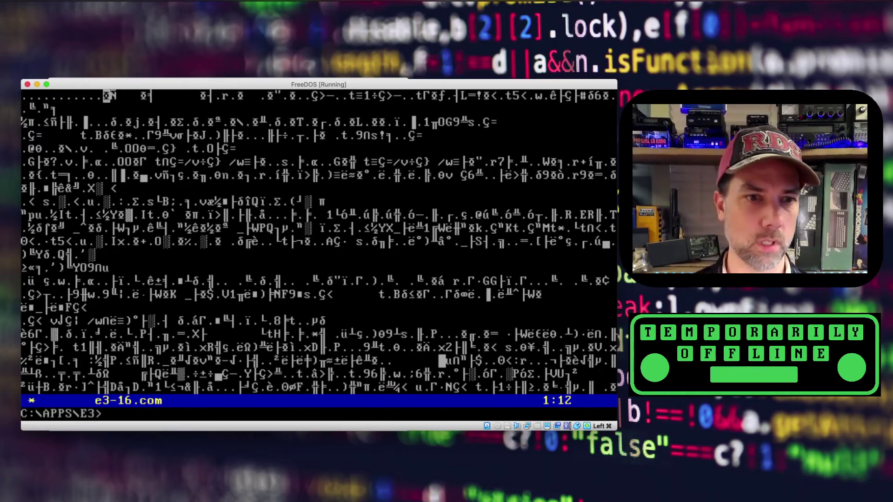
{"action": "type", "text": "dir"}
{"action": "key", "text": "Return"}
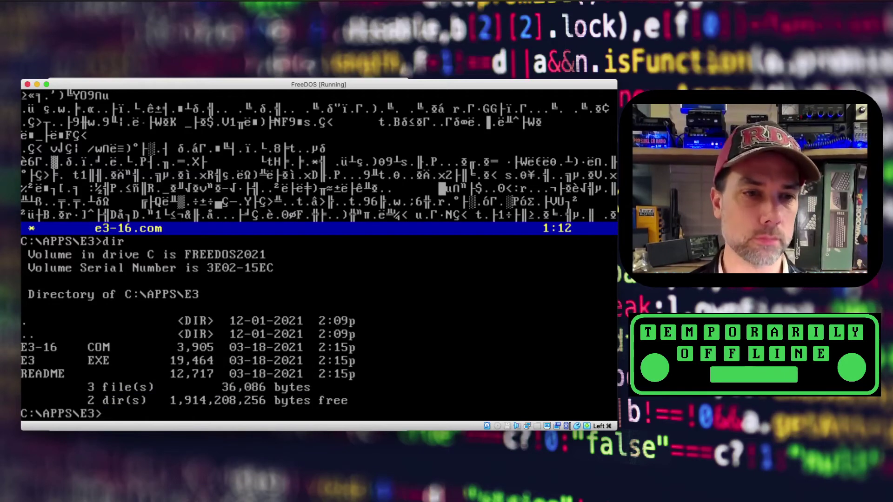
- Move up to the APPS directory and list its contents with dir
{"action": "type", "text": "cd .."}
{"action": "key", "text": "Return"}
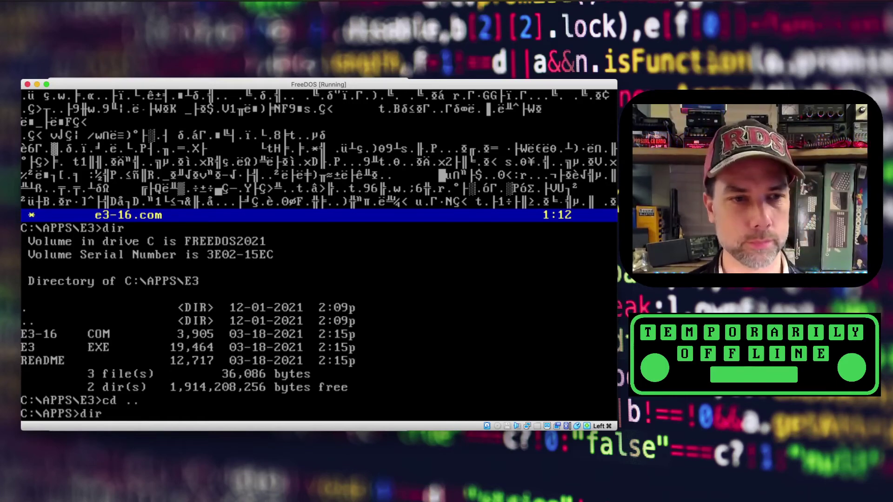
{"action": "key", "text": "Return"}
- Change to the elvis directory and list its contents with dir
{"action": "type", "text": "cd el"}
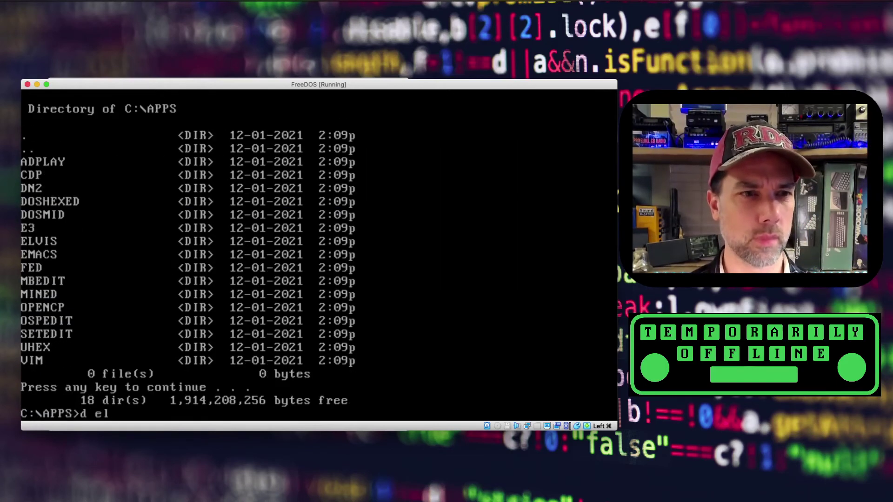
{"action": "key", "text": "BackSpace"}
{"action": "key", "text": "BackSpace"}
{"action": "key", "text": "BackSpace"}
{"action": "type", "text": "cd "}
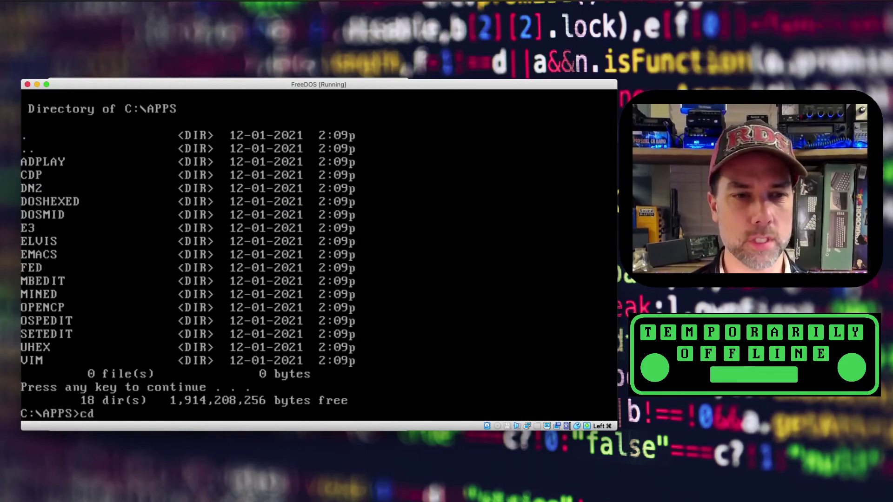
{"action": "type", "text": "elvis"}
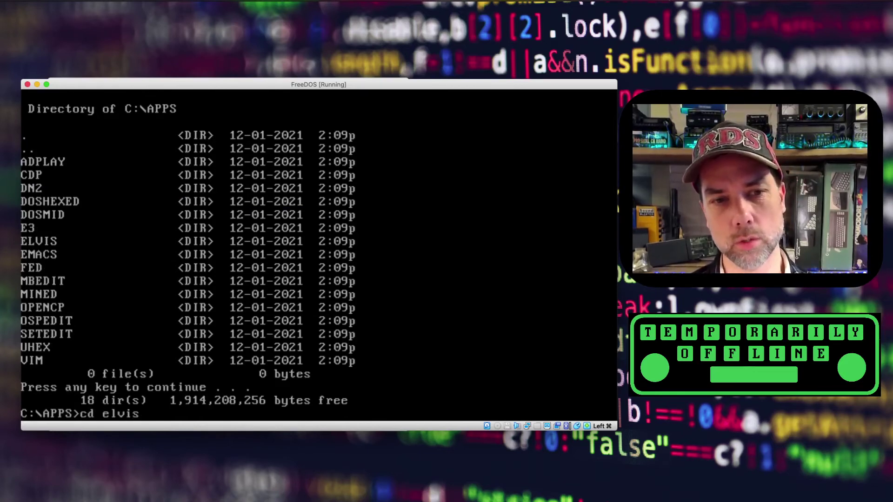
{"action": "key", "text": "Return"}
{"action": "type", "text": "dir"}
{"action": "key", "text": "Return"}
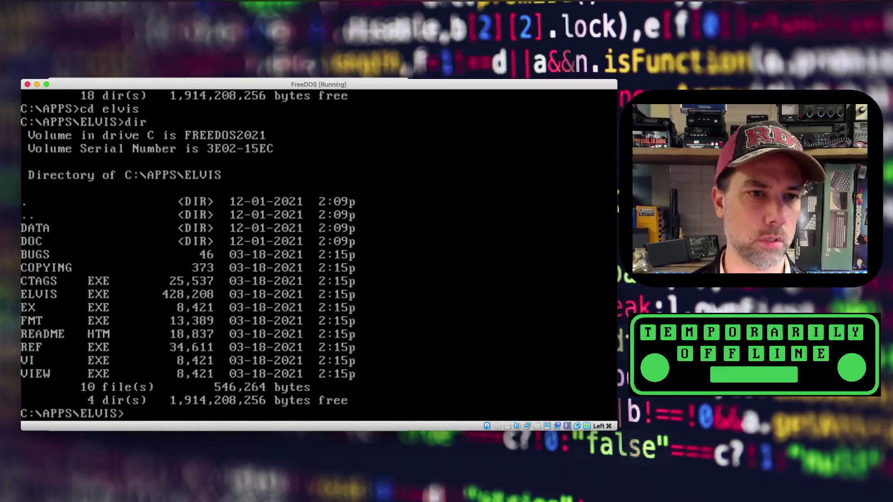
- Launch the vi editor, quit it without saving using :q!, and list the ELVIS directory
{"action": "type", "text": "vi"}
{"action": "key", "text": "Return"}
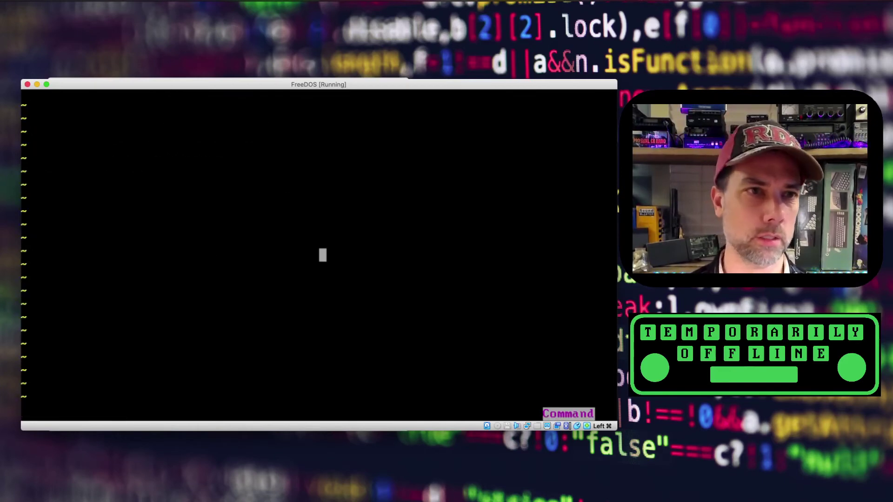
{"action": "type", "text": ":q"}
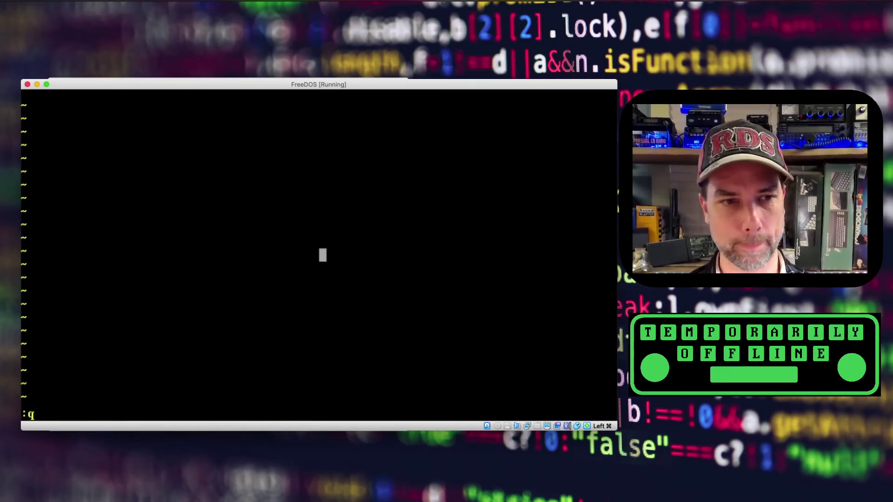
{"action": "type", "text": "!"}
{"action": "key", "text": "Return"}
{"action": "type", "text": "dir"}
{"action": "key", "text": "Return"}
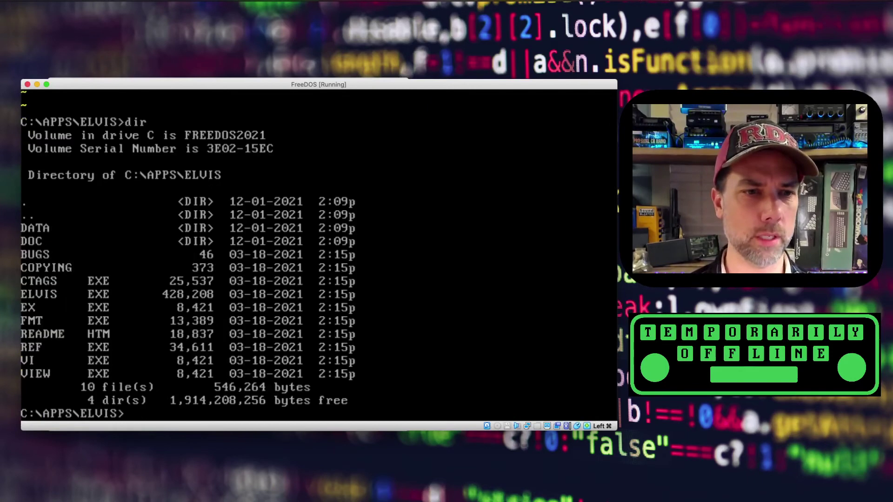
- Launch the view program, force it to quit with :q!, and list the ELVIS directory again
{"action": "type", "text": "view"}
{"action": "key", "text": "Return"}
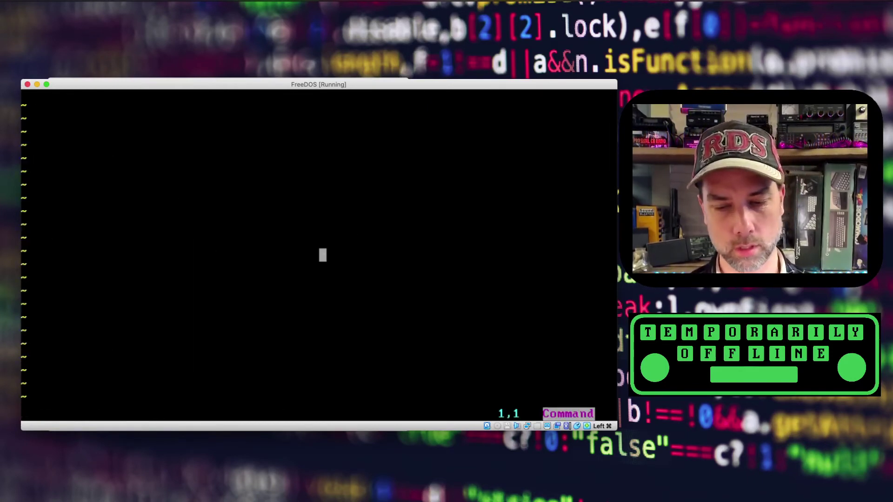
{"action": "type", "text": ":q"}
{"action": "key", "text": "Return"}
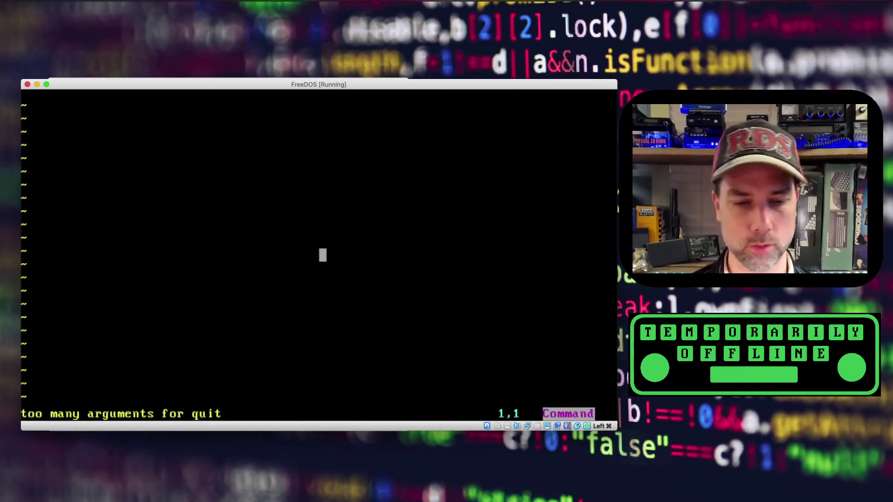
{"action": "key", "text": "Escape"}
{"action": "type", "text": ":q!"}
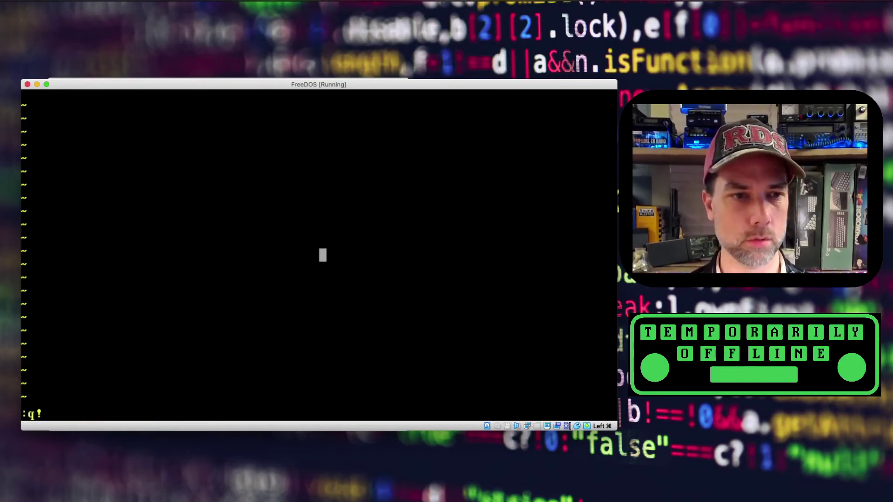
{"action": "key", "text": "Return"}
{"action": "type", "text": "dir"}
{"action": "key", "text": "Return"}
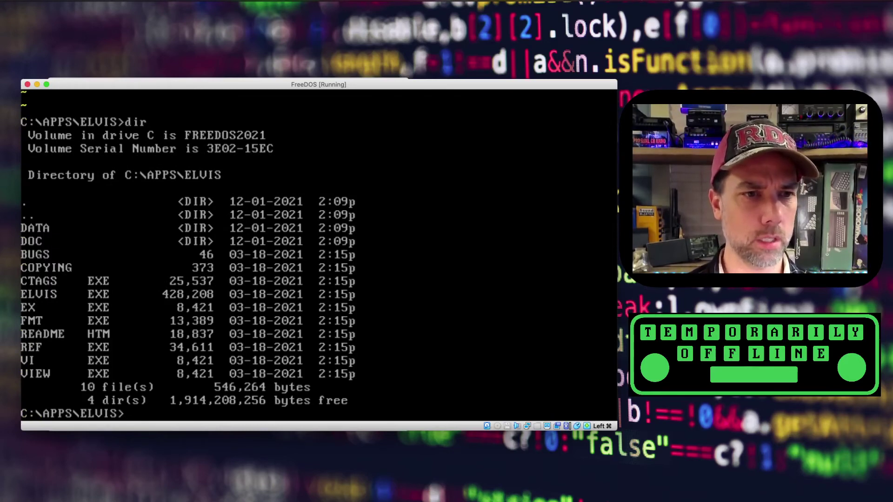
- Return from ELVIS to its parent APPS directory and list all of its subdirectories
{"action": "type", "text": "cd .."}
{"action": "key", "text": "Return"}
{"action": "type", "text": "dir"}
{"action": "key", "text": "Return"}
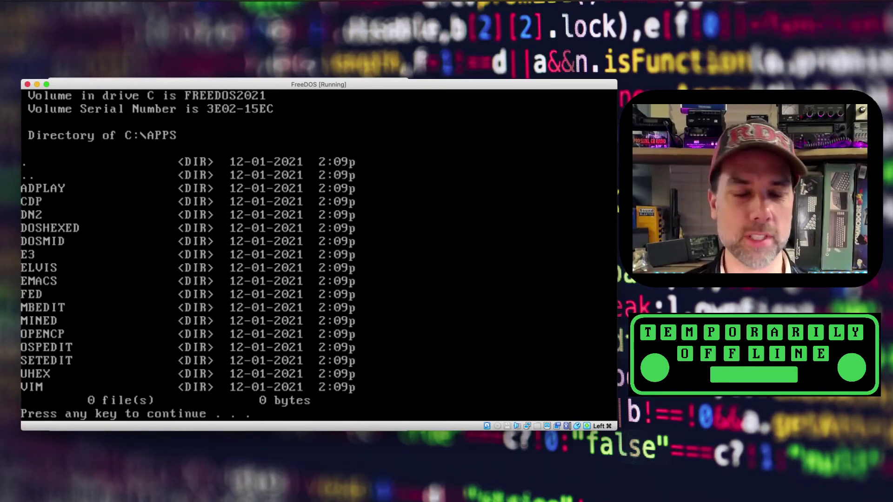
{"action": "key", "text": "space"}
- Change to the emacs directory and page through its full listing with dir /p
{"action": "type", "text": "cd emacs"}
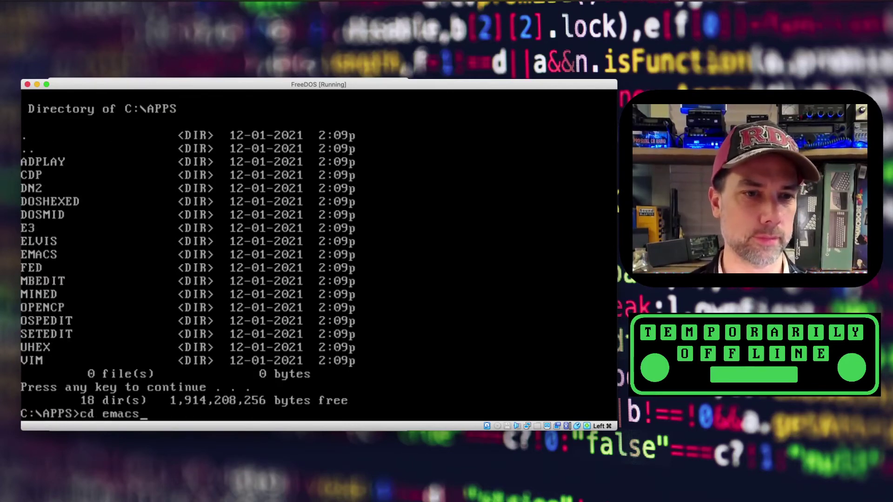
{"action": "key", "text": "Return"}
{"action": "type", "text": "dir /p"}
{"action": "key", "text": "Return"}
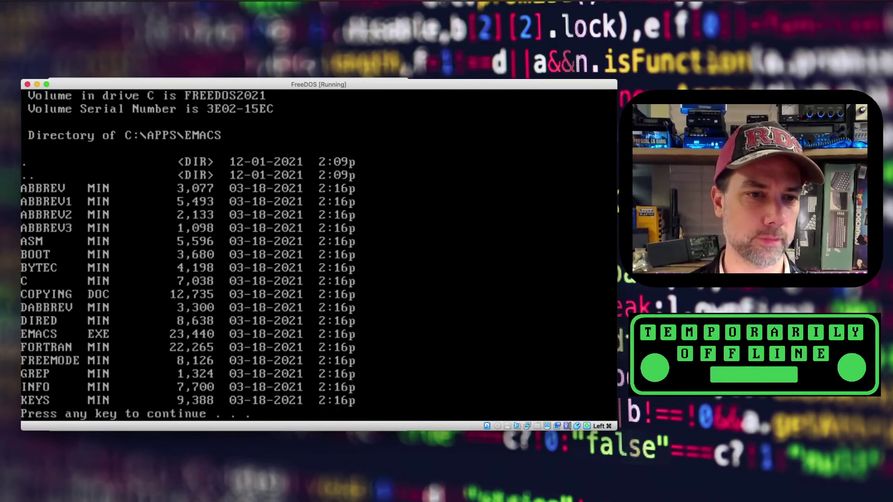
{"action": "key", "text": "space"}
{"action": "key", "text": "space"}
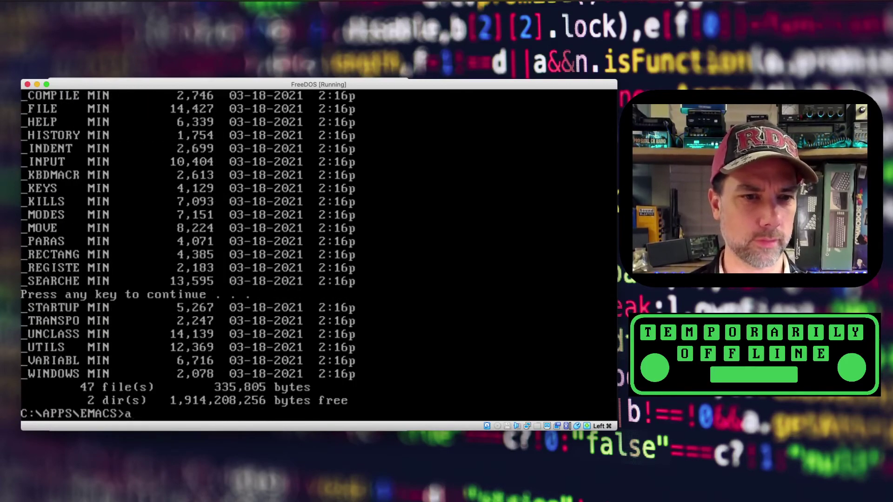
- Run emacs, agree to build the .ED files for 1.6g, and start emacs again
{"action": "type", "text": "emacs"}
{"action": "key", "text": "Return"}
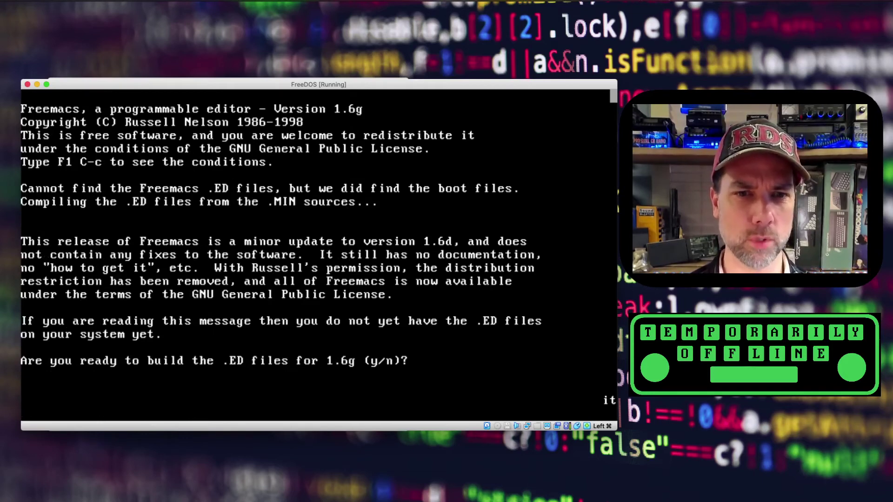
{"action": "key", "text": "y"}
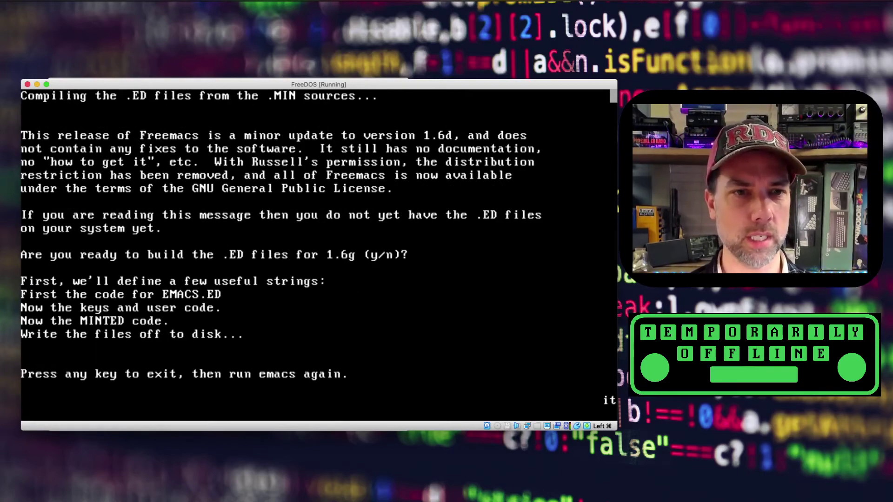
{"action": "key", "text": "Return"}
{"action": "type", "text": "emacs"}
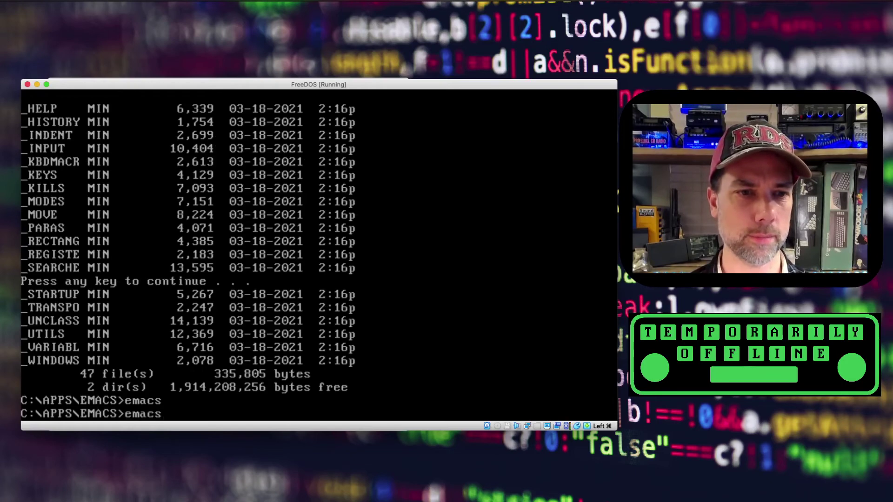
{"action": "key", "text": "Return"}
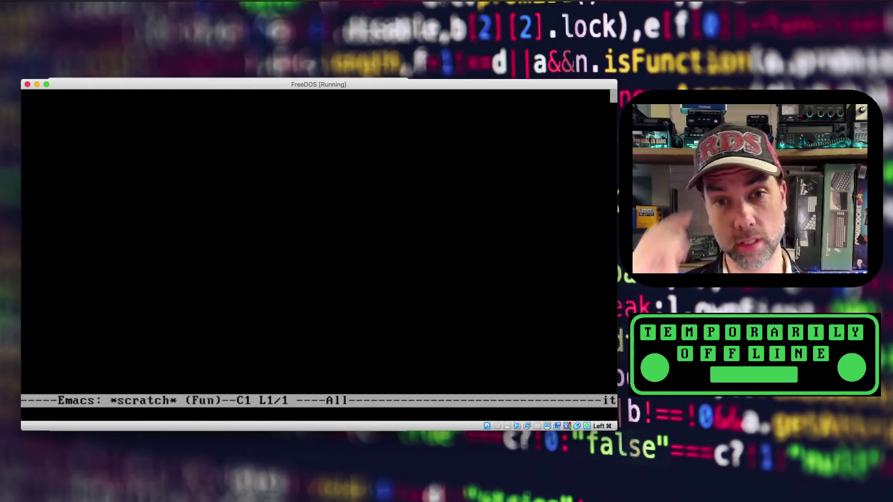
- Try to quit Emacs from the scratch buffer, and remove the stray q characters
{"action": "type", "text": "q"}
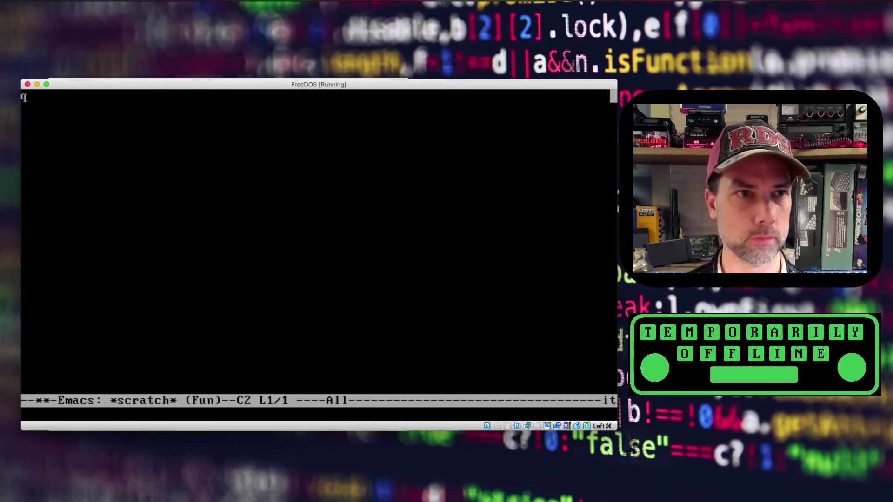
{"action": "key", "text": "ctrl+c"}
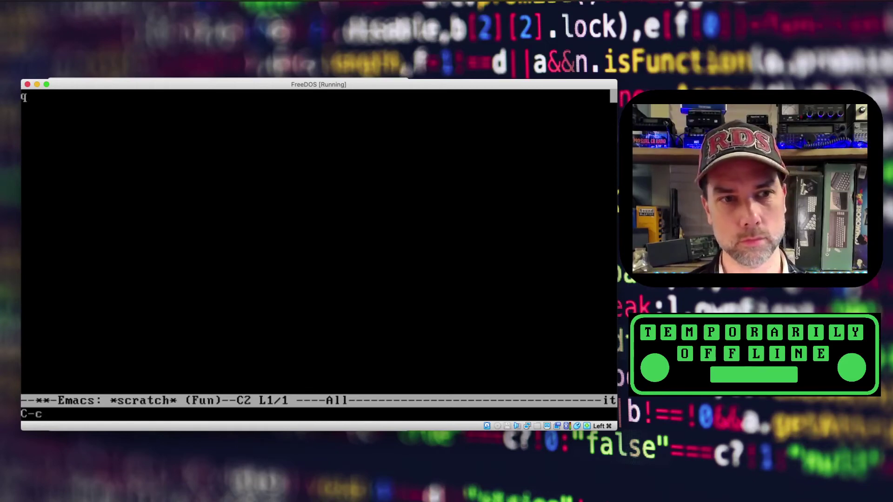
{"action": "key", "text": "ctrl+c"}
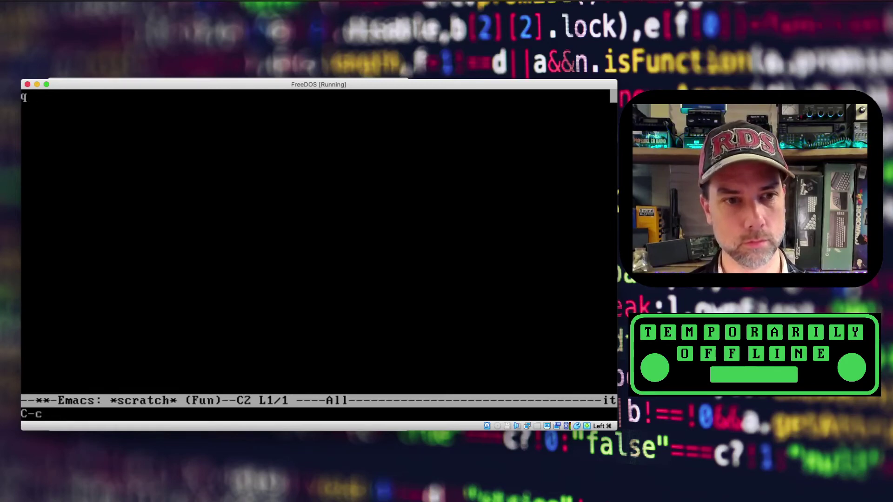
{"action": "key", "text": "ctrl+c"}
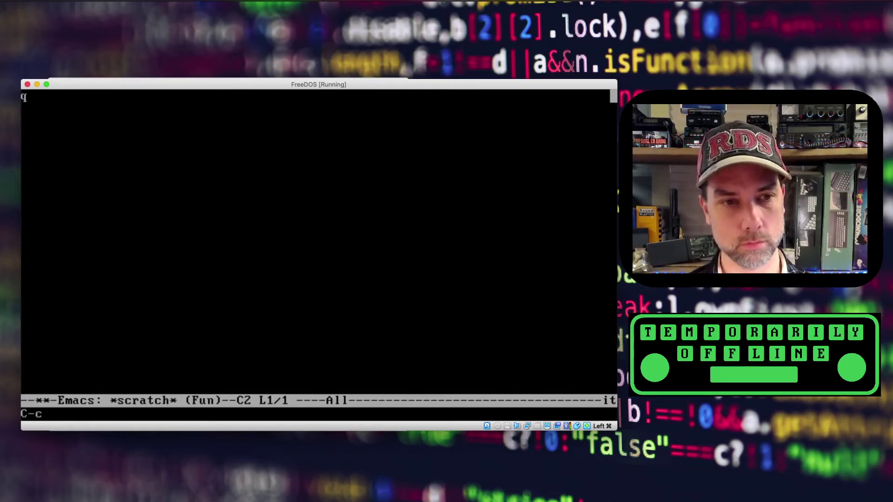
{"action": "key", "text": "ctrl+c"}
{"action": "key", "text": "ctrl+c"}
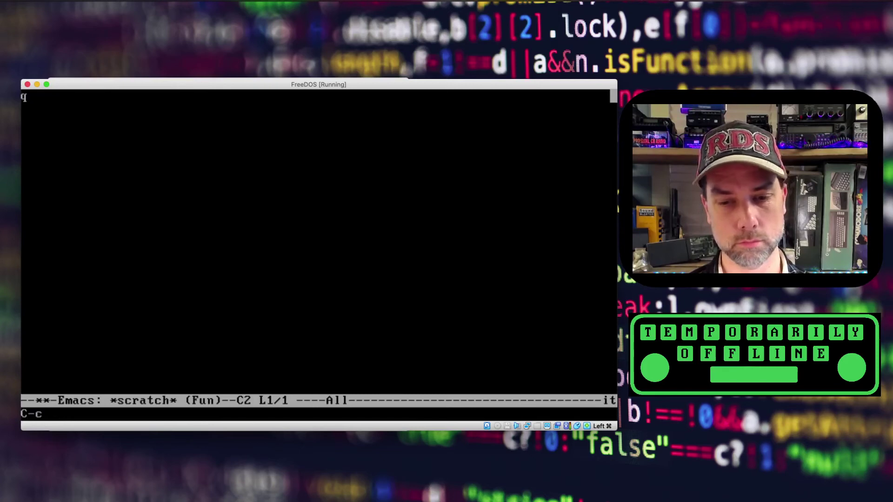
{"action": "key", "text": "BackSpace"}
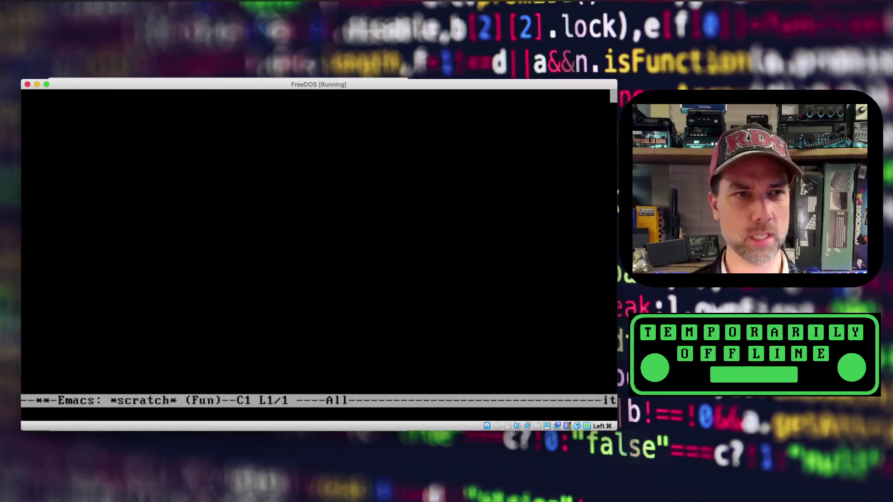
{"action": "type", "text": "q"}
{"action": "key", "text": "BackSpace"}
- Enter "asdfasdf" followed by a line break in the scratch buffer and try to select that text
{"action": "type", "text": "asdfasdf"}
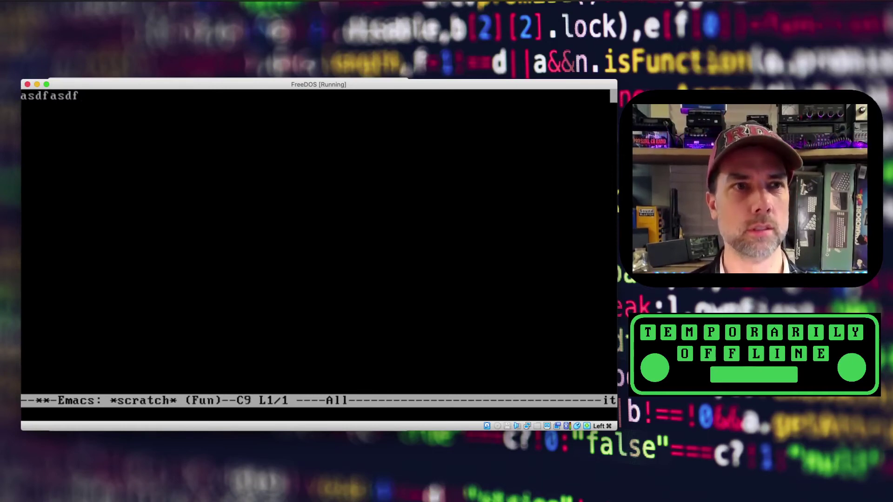
{"action": "key", "text": "Return"}
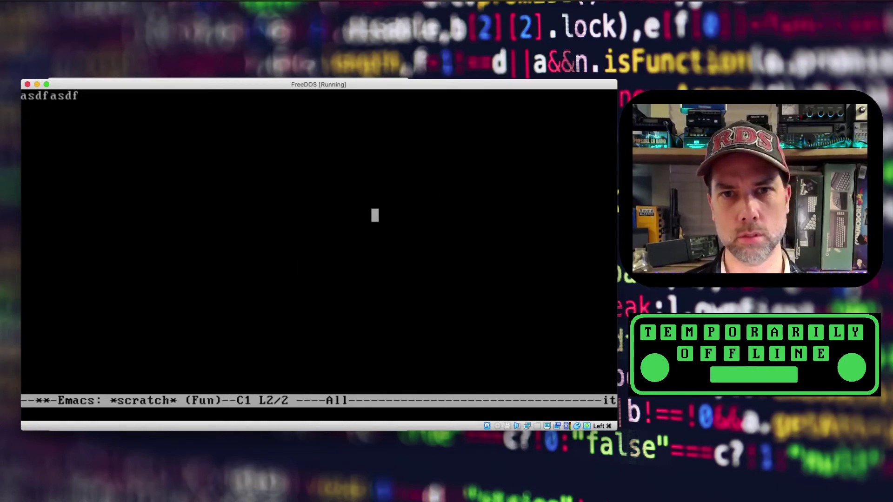
{"action": "key", "text": "Up"}
{"action": "key", "text": "End"}
{"action": "left_click_drag", "start_coordinate": [107, 96], "coordinate": [24, 96]}
{"action": "left_click", "coordinate": [271, 294]}
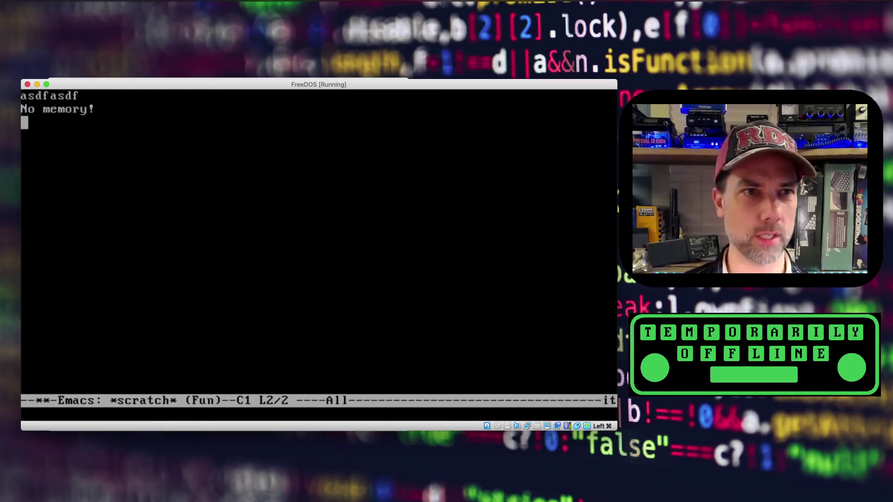
- Restart FreeDOS with the default JEMM386 (Expanded Memory) boot option and list the root directory of drive C
{"action": "key", "text": "BackSpace"}
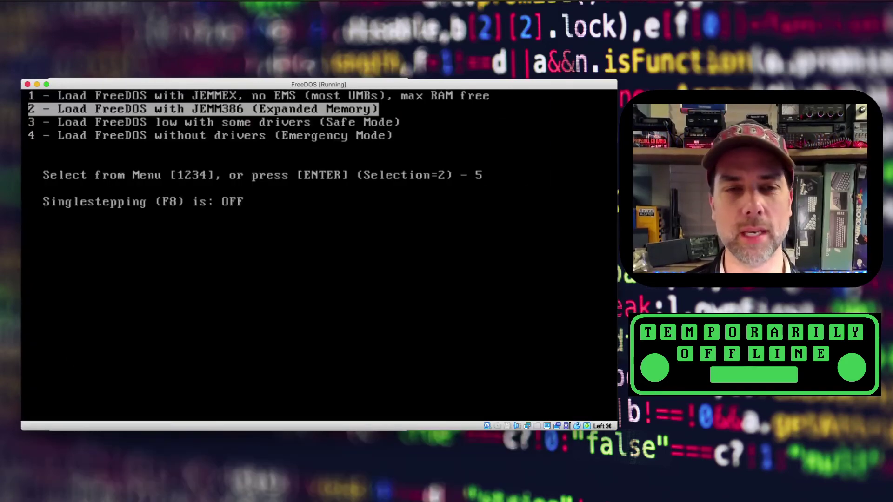
{"action": "key", "text": "Return"}
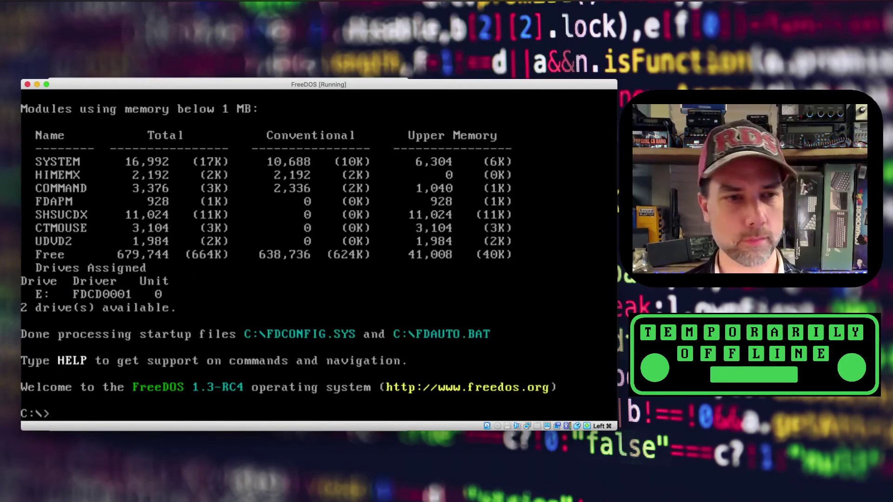
{"action": "type", "text": "dir"}
{"action": "key", "text": "Return"}
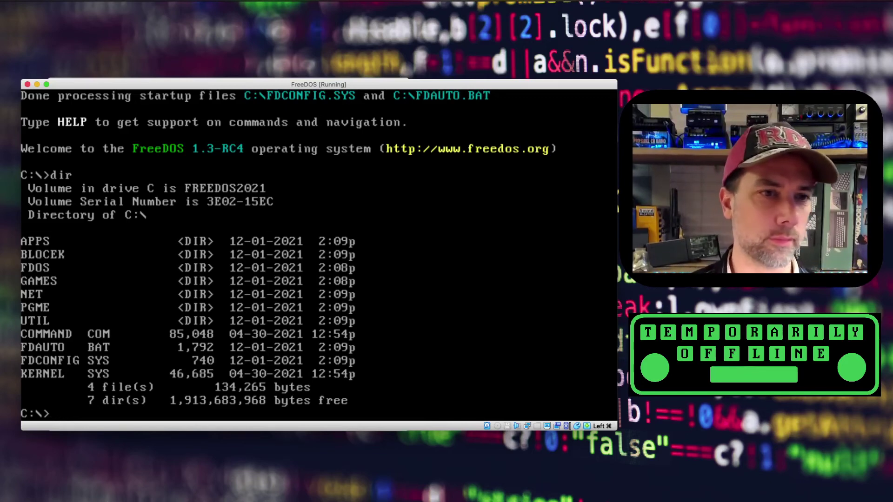
- Change to the apps directory, list its contents, and enter the fed directory
{"action": "type", "text": "cd apps"}
{"action": "key", "text": "Return"}
{"action": "type", "text": "dir"}
{"action": "key", "text": "Return"}
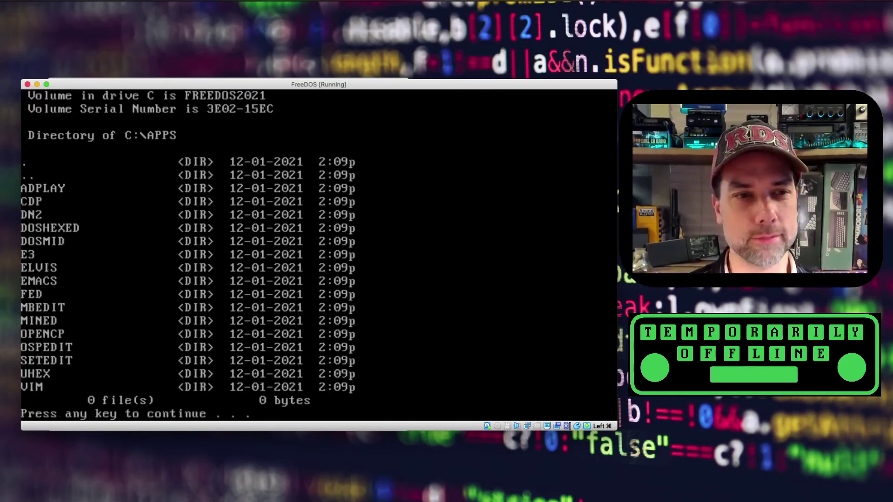
{"action": "key", "text": "space"}
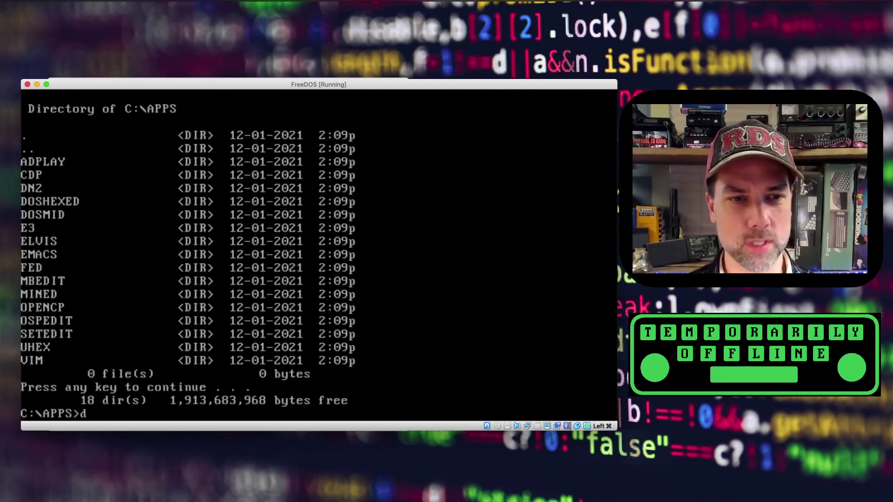
{"action": "type", "text": "cd fed"}
{"action": "key", "text": "Return"}
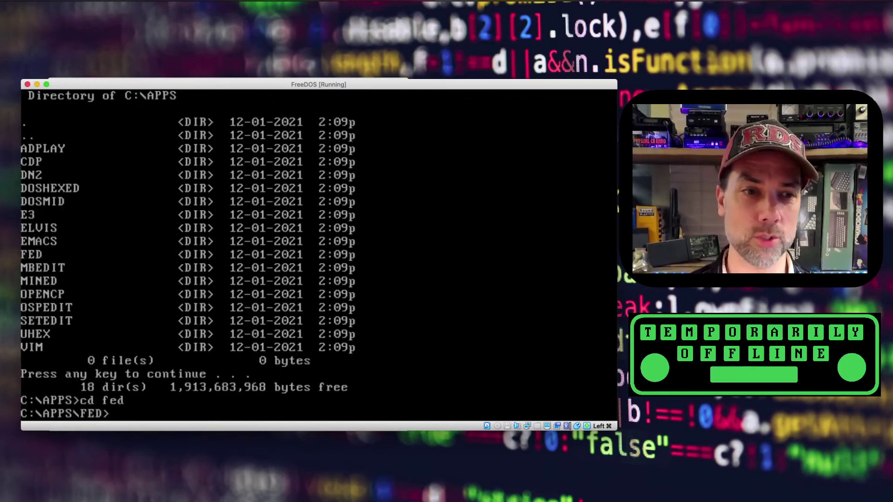
- List the contents of the fed directory and start the FED editor
{"action": "type", "text": "dir"}
{"action": "key", "text": "Return"}
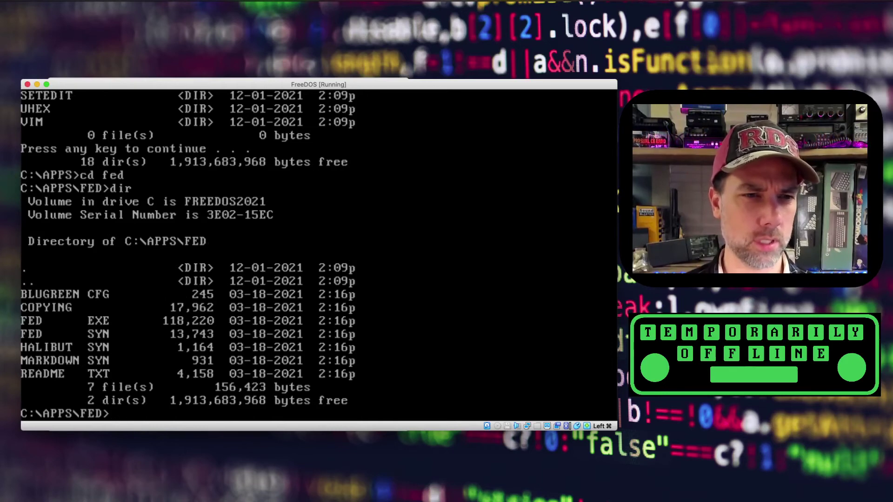
{"action": "type", "text": "fed"}
{"action": "key", "text": "Return"}
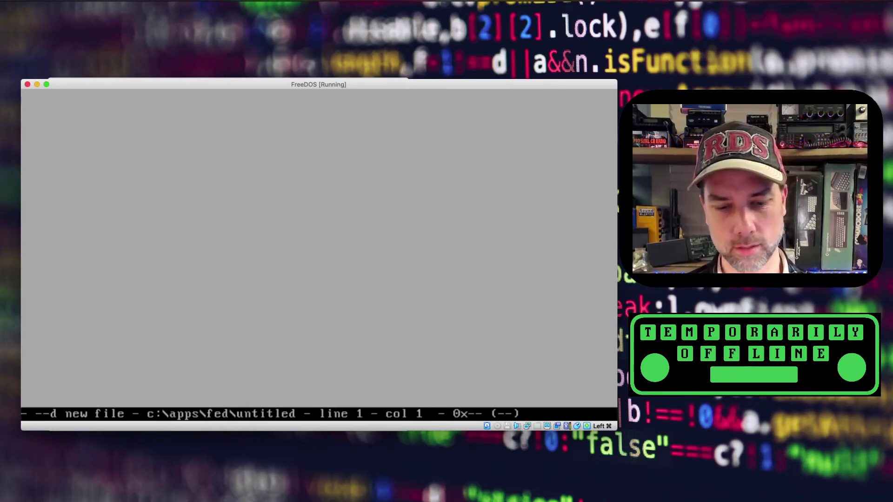
- Bring up FED's File commands and quit the editor back to the DOS prompt
{"action": "key", "text": "alt"}
{"action": "key", "text": "alt"}
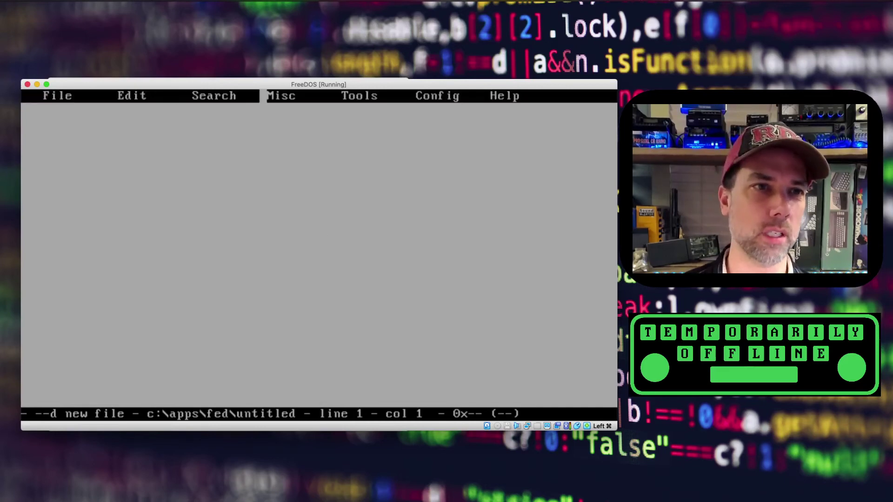
{"action": "key", "text": "alt+f"}
{"action": "key", "text": "Down"}
{"action": "key", "text": "Down"}
{"action": "key", "text": "Down"}
{"action": "key", "text": "Down"}
{"action": "key", "text": "Down"}
{"action": "key", "text": "Down"}
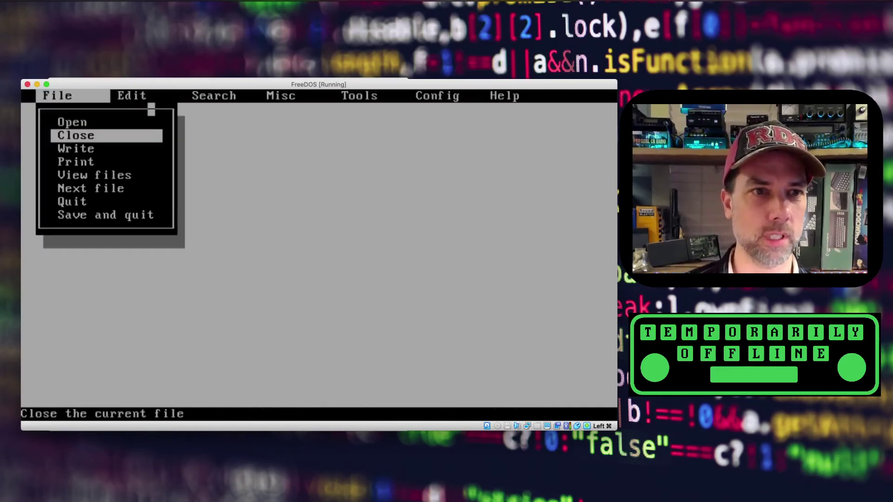
{"action": "key", "text": "Return"}
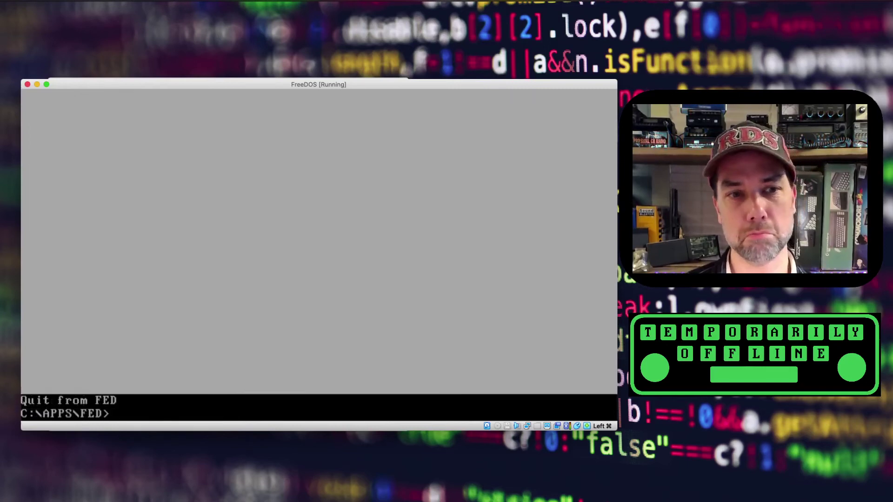
- Go from the fed directory to the emacs directory under apps and start Emacs
{"action": "type", "text": "cd .."}
{"action": "key", "text": "Return"}
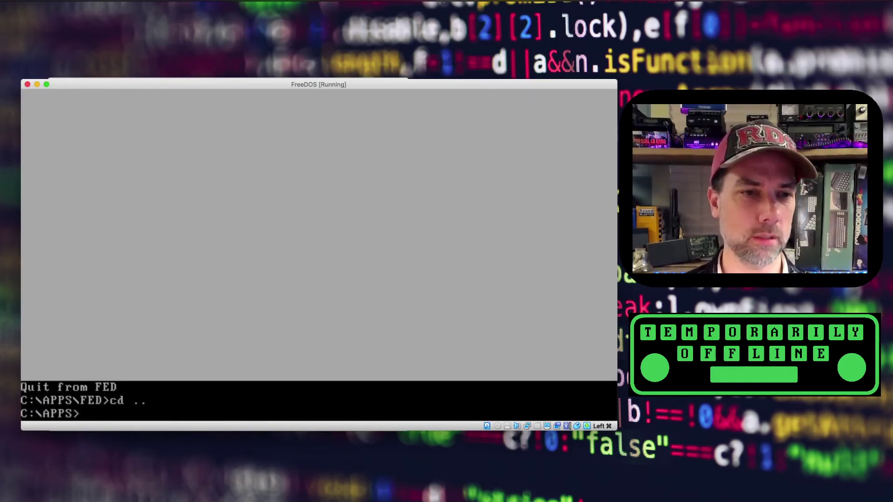
{"action": "type", "text": "cd emacs"}
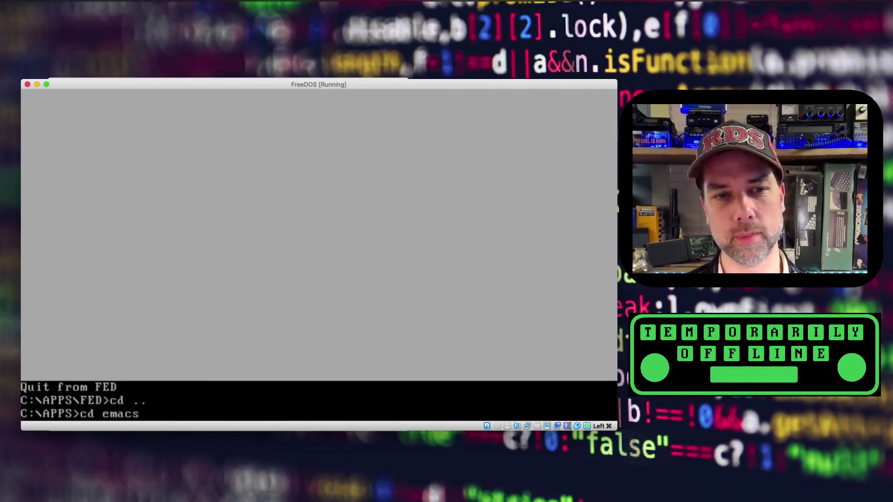
{"action": "key", "text": "Return"}
{"action": "type", "text": "emacs"}
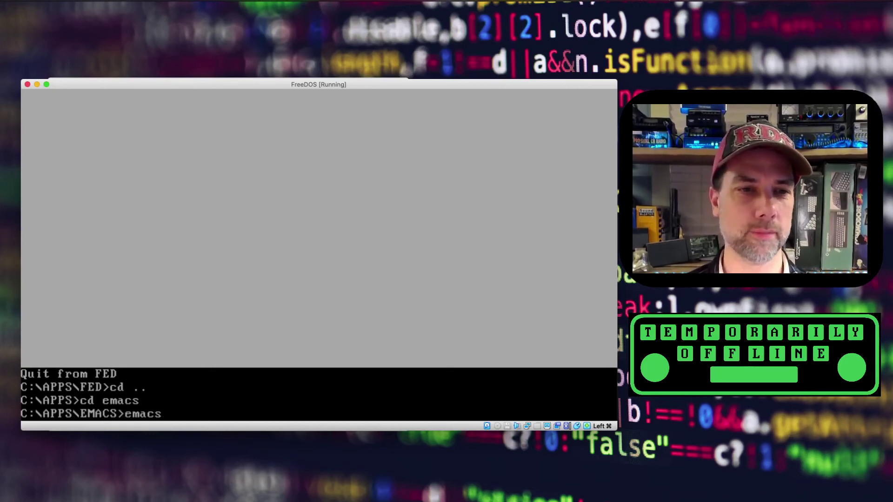
{"action": "key", "text": "Return"}
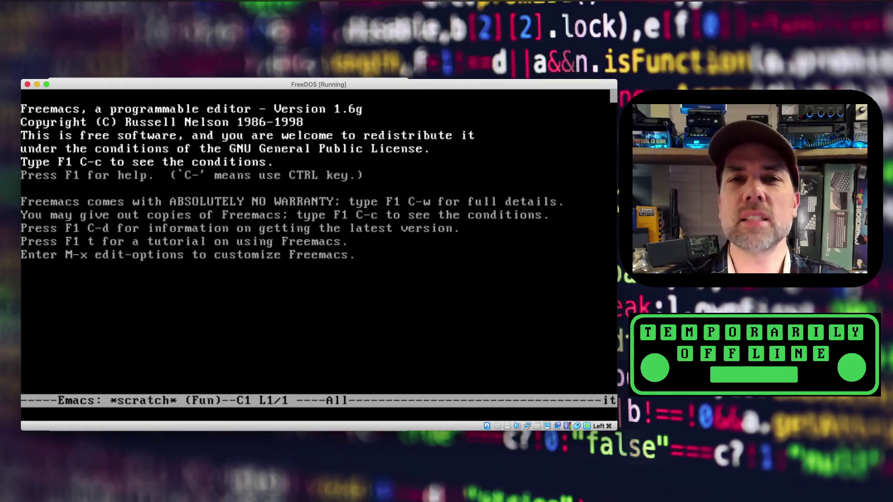
- Enter "asdfad" in the Emacs scratch buffer and erase it again
{"action": "type", "text": "asdfad"}
{"action": "key", "text": "BackSpace"}
{"action": "key", "text": "BackSpace"}
{"action": "key", "text": "BackSpace"}
{"action": "key", "text": "BackSpace"}
{"action": "key", "text": "BackSpace"}
{"action": "key", "text": "BackSpace"}
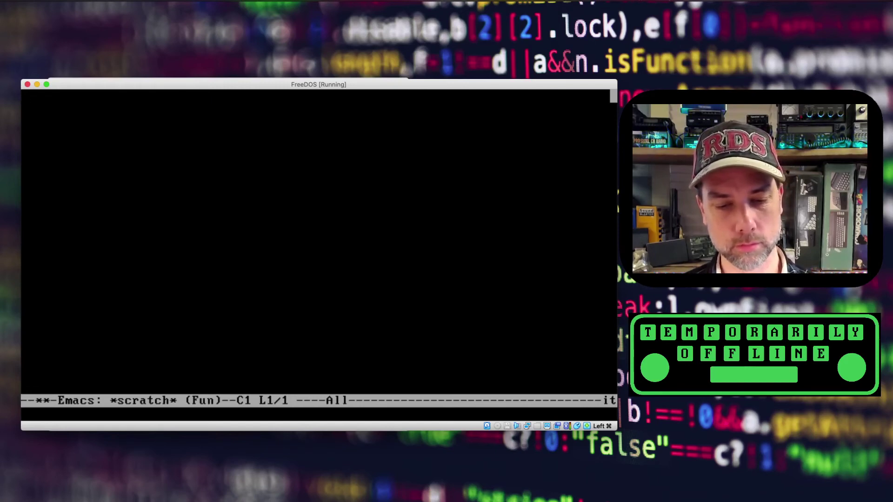
- Call up the Emacs help prompt and request more help from it
{"action": "key", "text": "F1"}
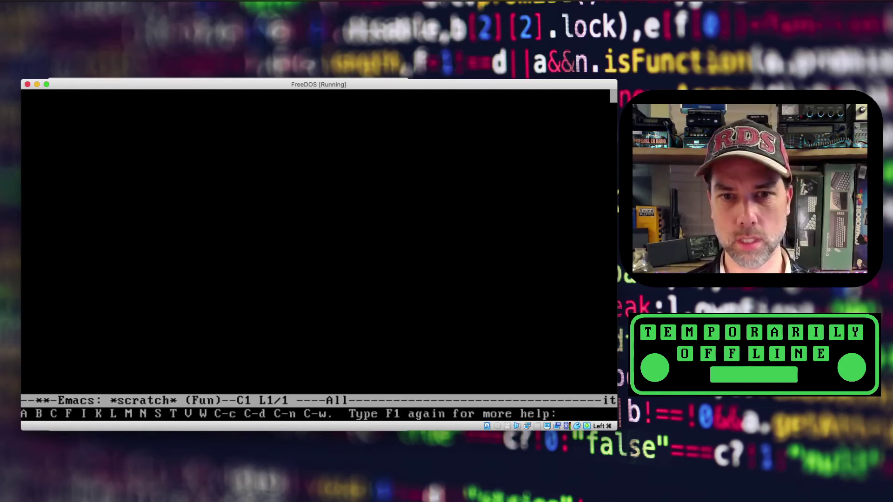
{"action": "key", "text": "F1"}
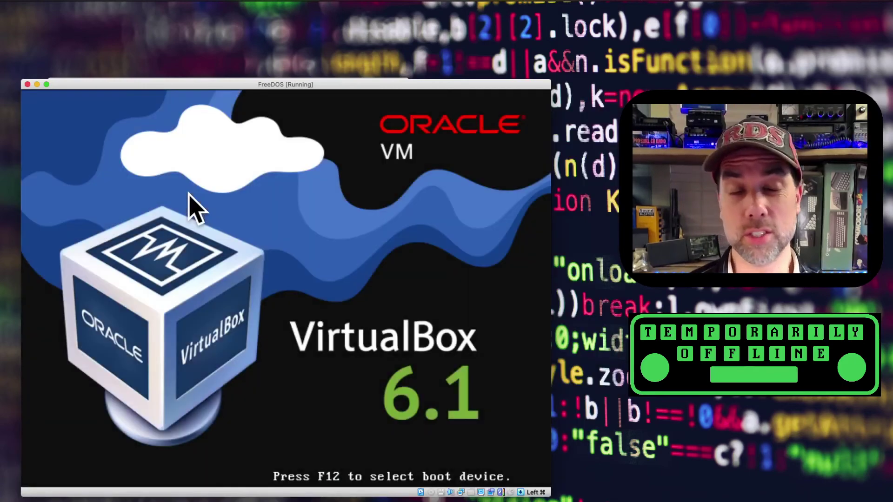
- Boot FreeDOS again and list the contents of the apps directory page by page
{"action": "key", "text": "Return"}
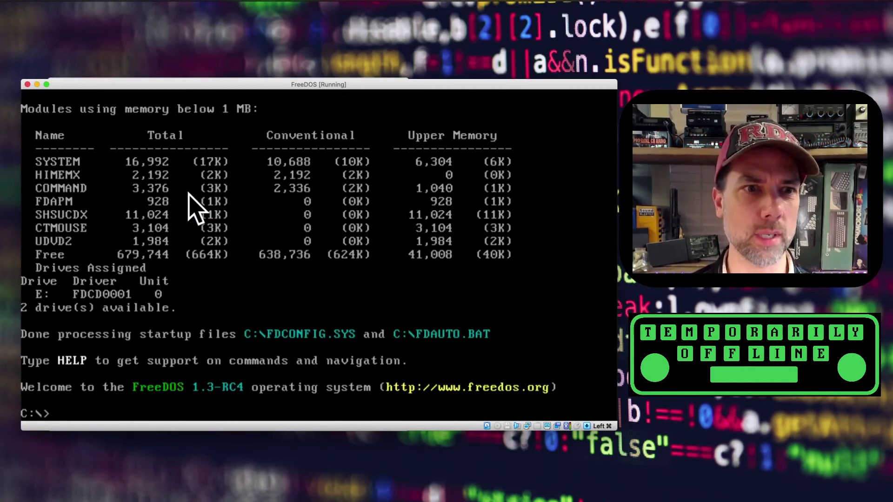
{"action": "type", "text": "cd apps"}
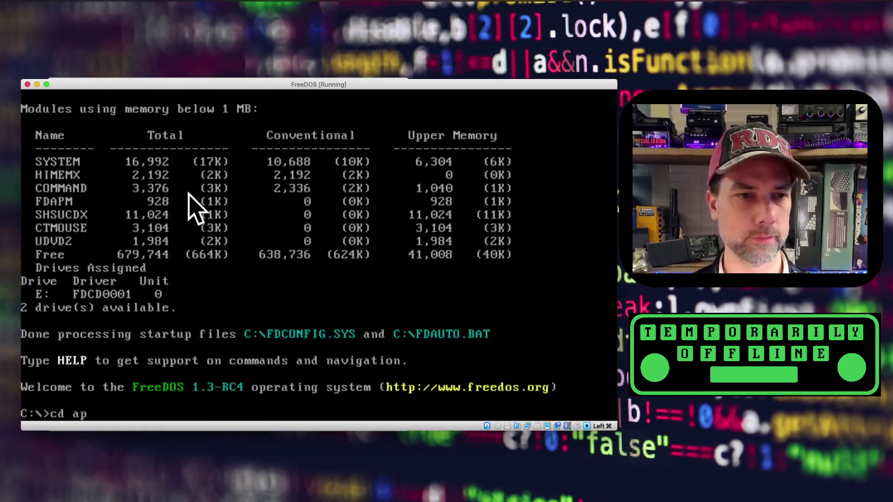
{"action": "key", "text": "Return"}
{"action": "type", "text": "dir /p"}
{"action": "key", "text": "Return"}
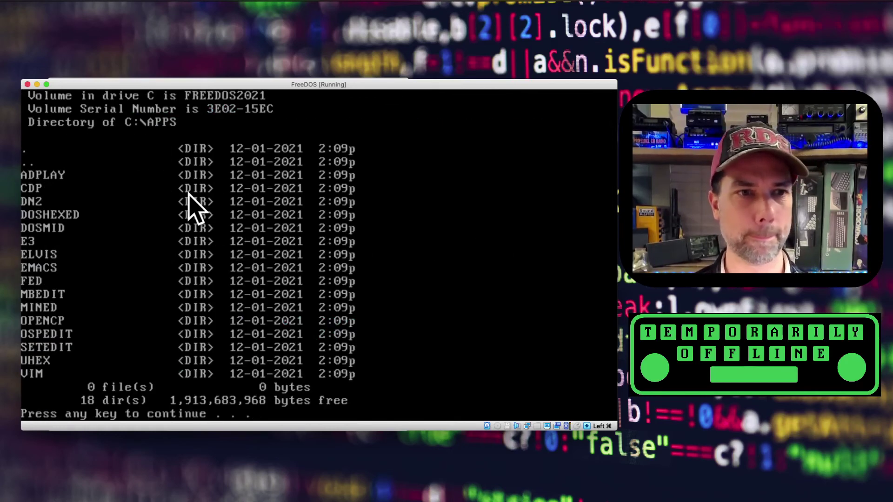
{"action": "key", "text": "Return"}
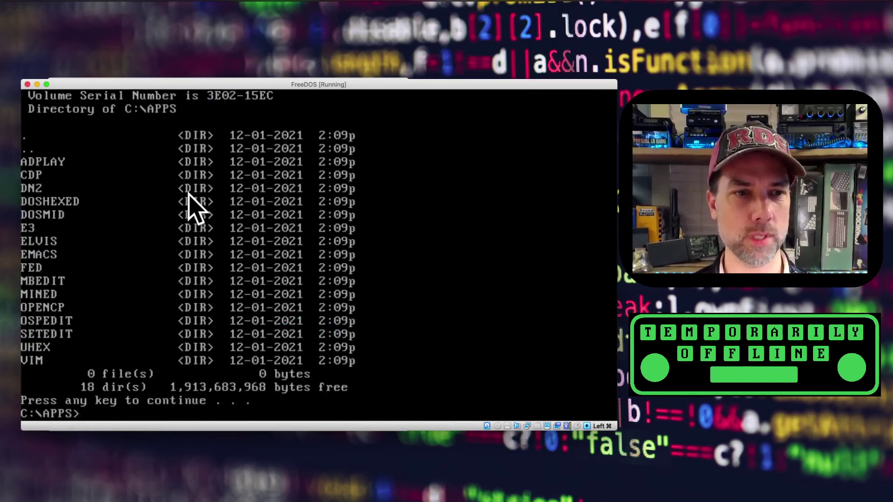
- Enter the mbedit directory, list its contents and start the mbedit editor
{"action": "type", "text": "cd mbedit"}
{"action": "key", "text": "Return"}
{"action": "type", "text": "dir"}
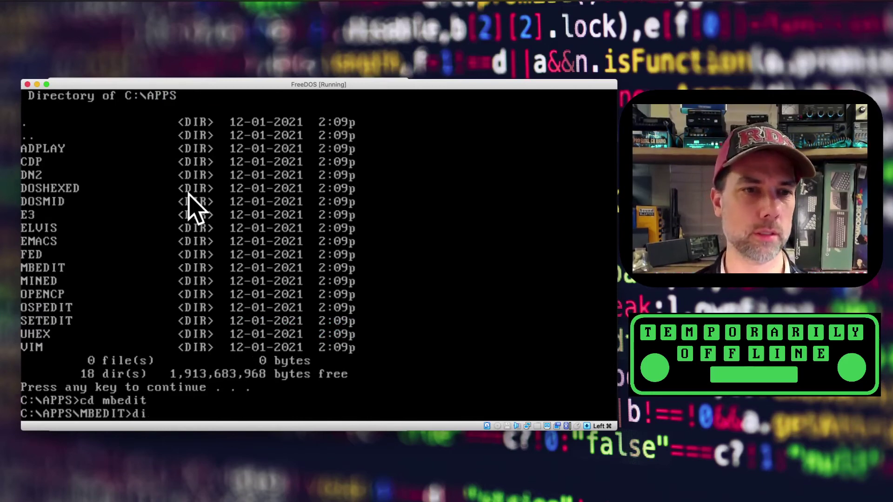
{"action": "key", "text": "Return"}
{"action": "type", "text": "mbedit"}
{"action": "key", "text": "Return"}
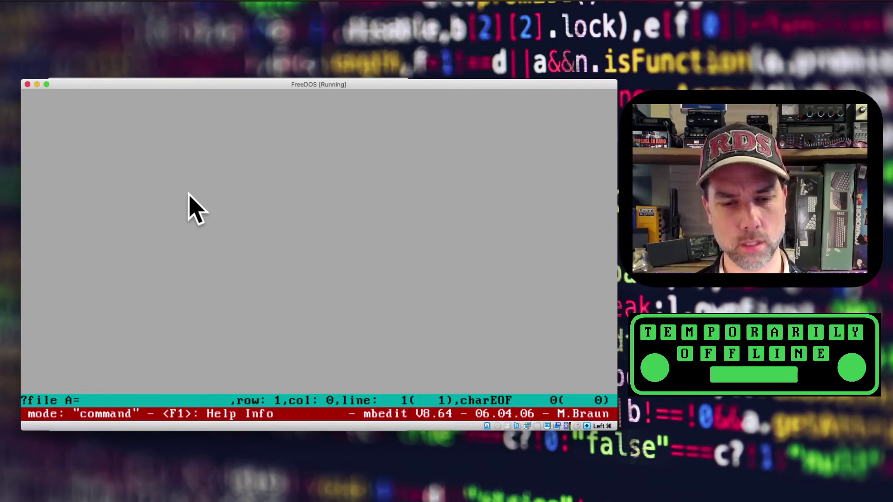
- Read mbedit's help information, then quit the editor with the Abort option
{"action": "key", "text": "F1"}
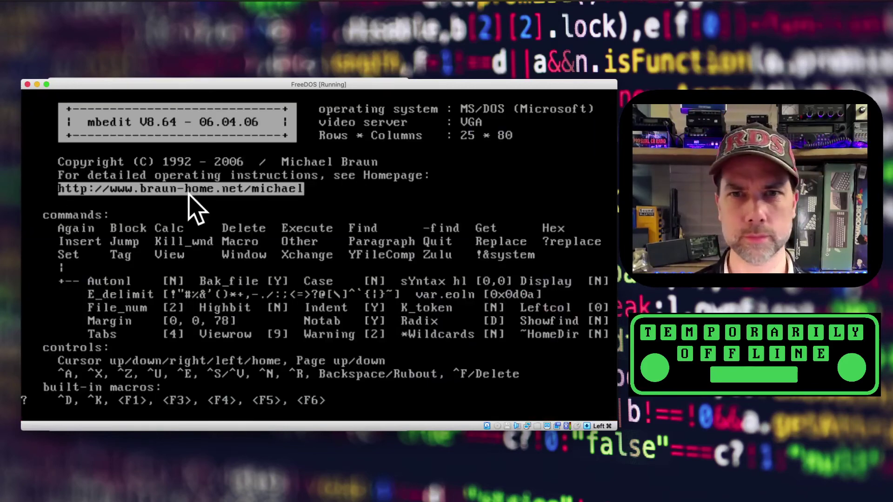
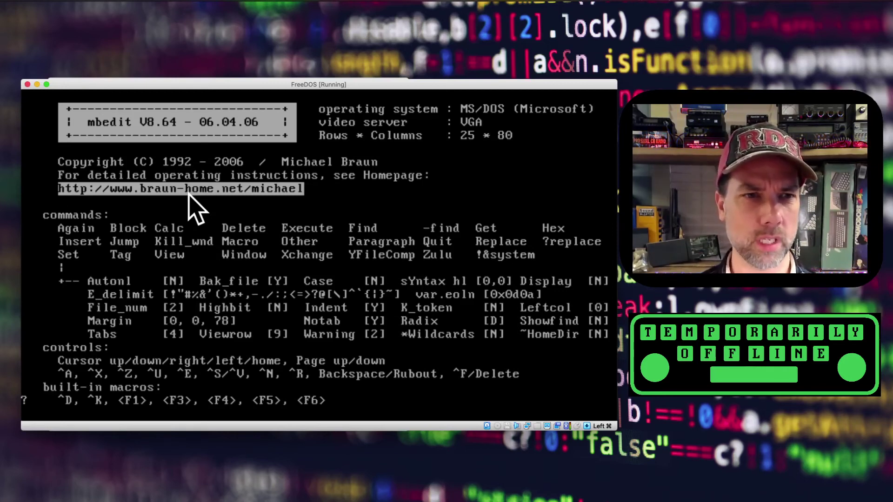
{"action": "key", "text": "Return"}
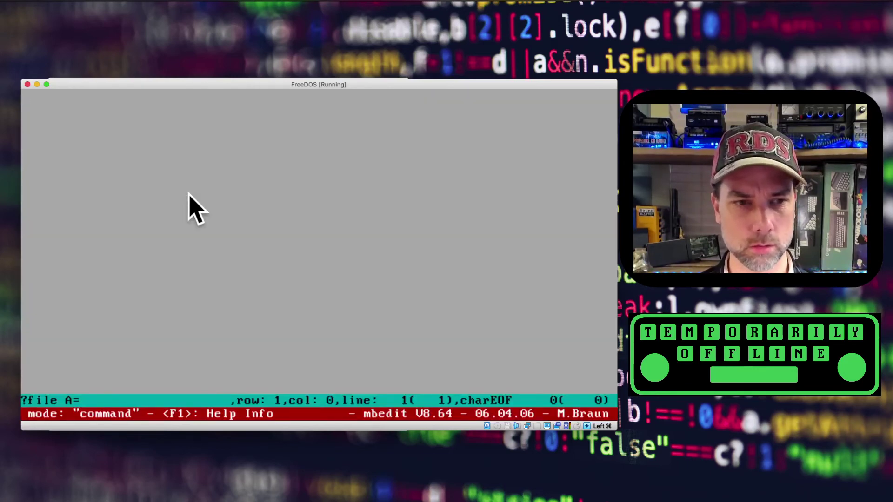
{"action": "key", "text": "q"}
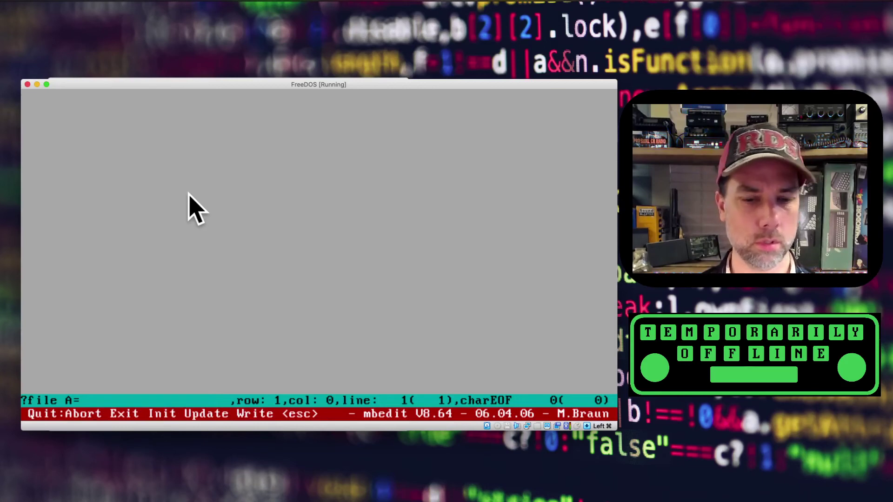
{"action": "key", "text": "a"}
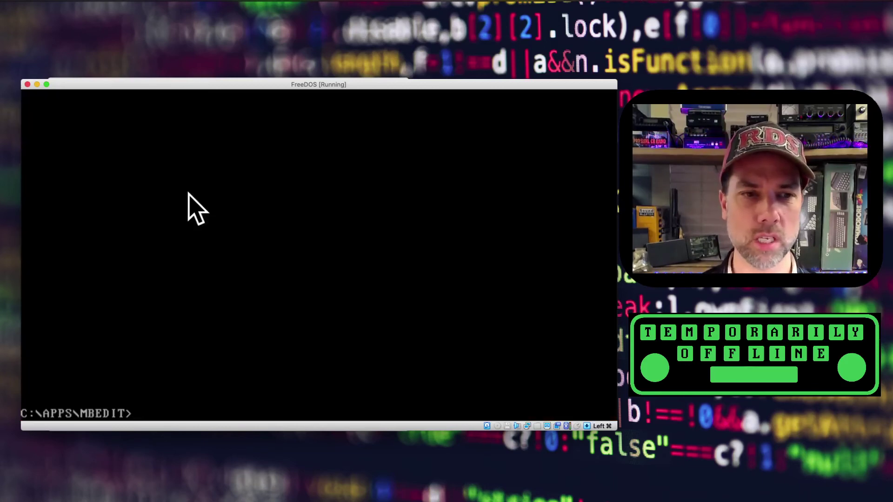
- Return from mbedit to the apps directory and list its contents page by page
{"action": "type", "text": "cd .."}
{"action": "key", "text": "Return"}
{"action": "type", "text": "dir /p"}
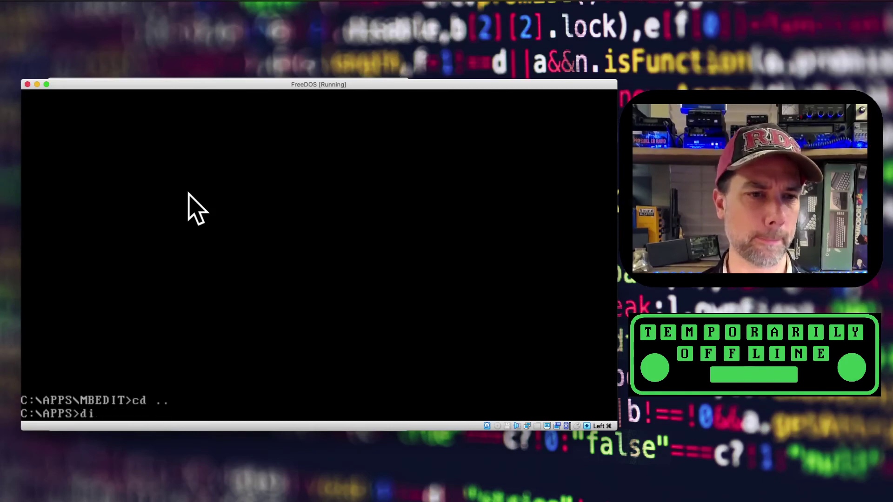
{"action": "key", "text": "Return"}
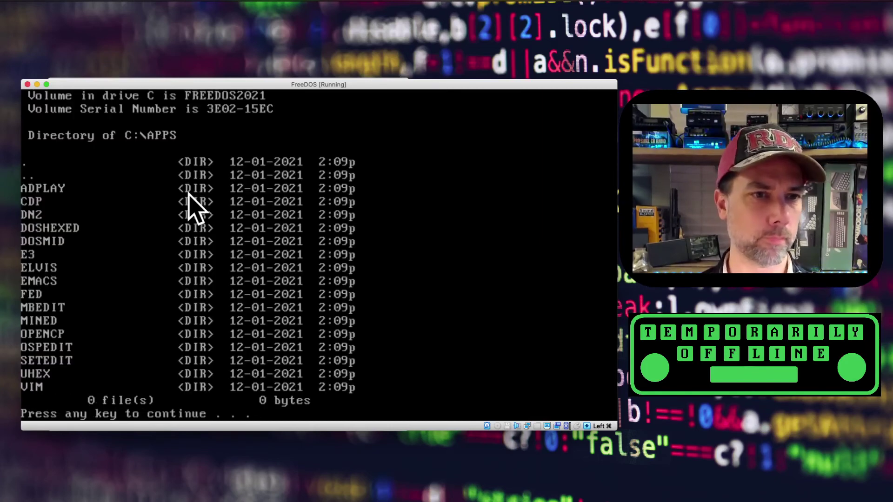
{"action": "key", "text": "space"}
- Enter the mined directory, list its contents and start the mined editor
{"action": "type", "text": "cd"}
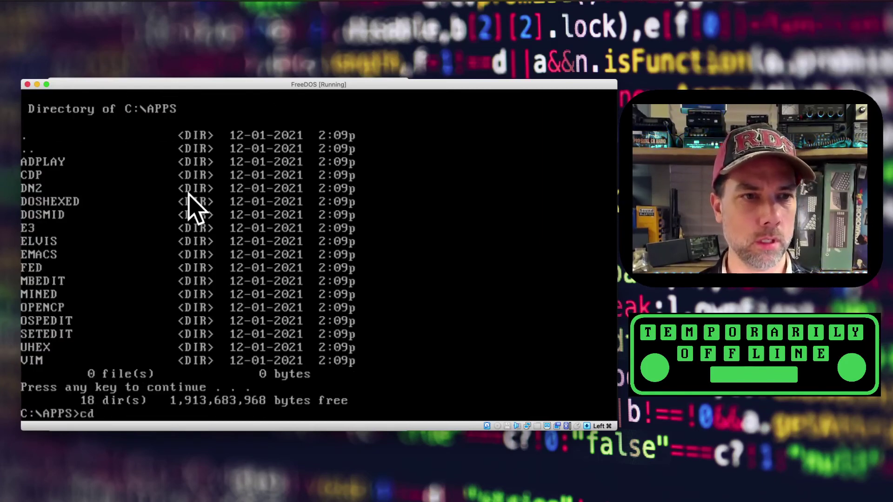
{"action": "type", "text": " mined"}
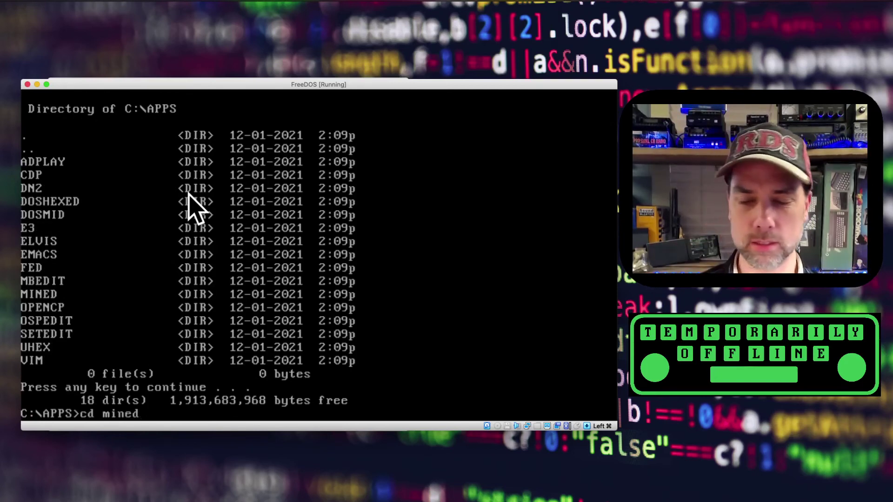
{"action": "key", "text": "Return"}
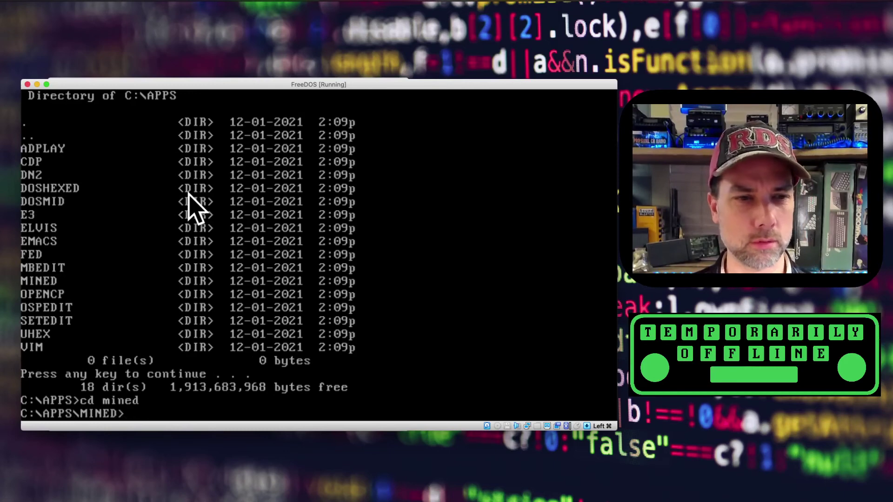
{"action": "type", "text": "dir"}
{"action": "key", "text": "Return"}
{"action": "type", "text": "mined"}
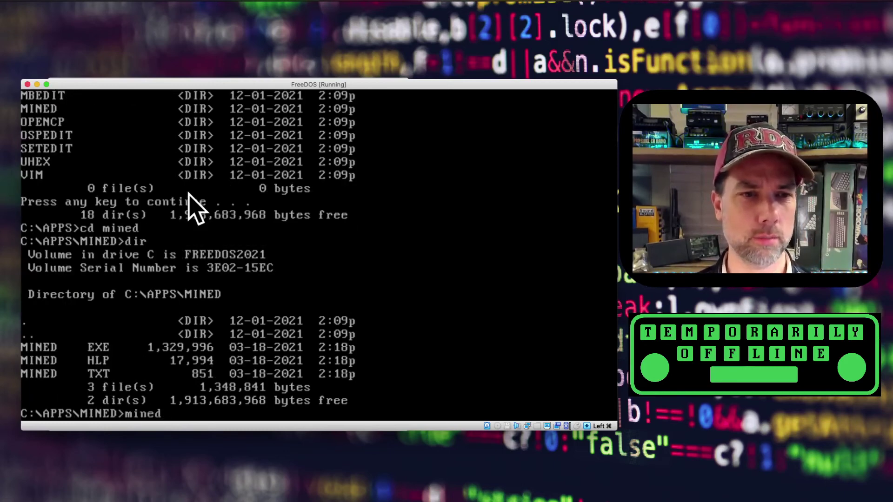
{"action": "key", "text": "Return"}
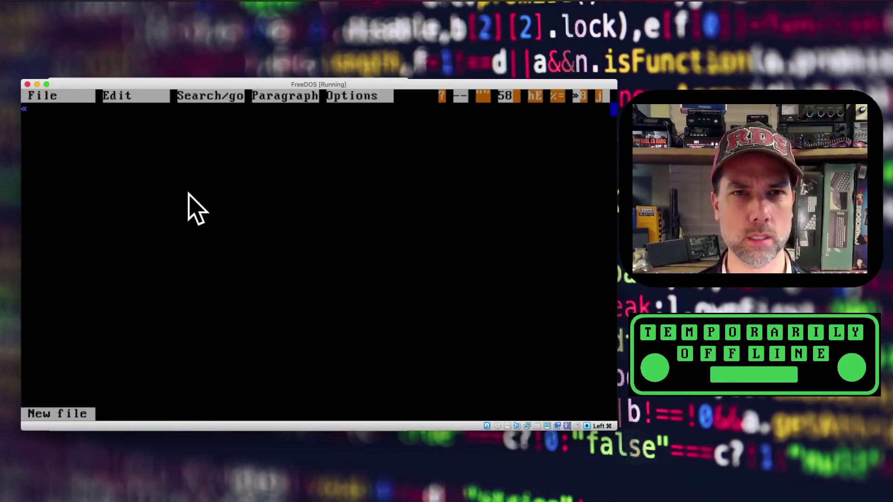
- Enter the sample text alksjdfljasdlkfjasldkjf and look through mined's file, search, paragraph and option commands
{"action": "type", "text": "alksjdfljasdlkfjasldkjf"}
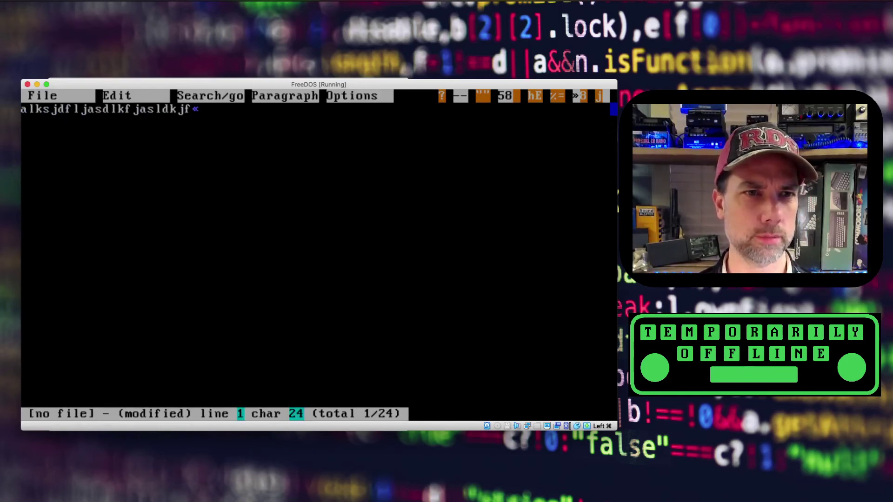
{"action": "key", "text": "alt+f"}
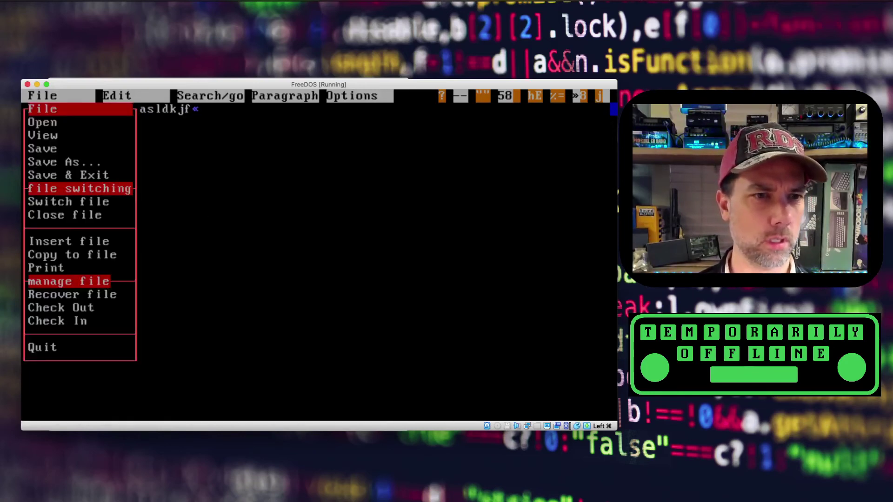
{"action": "key", "text": "Down"}
{"action": "key", "text": "Down"}
{"action": "key", "text": "Down"}
{"action": "key", "text": "Down"}
{"action": "key", "text": "Down"}
{"action": "key", "text": "Down"}
{"action": "key", "text": "Down"}
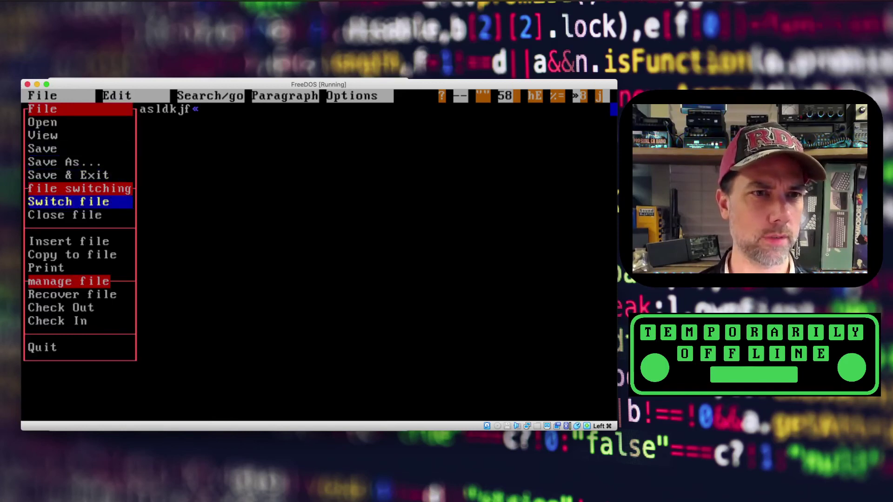
{"action": "key", "text": "Right"}
{"action": "key", "text": "Right"}
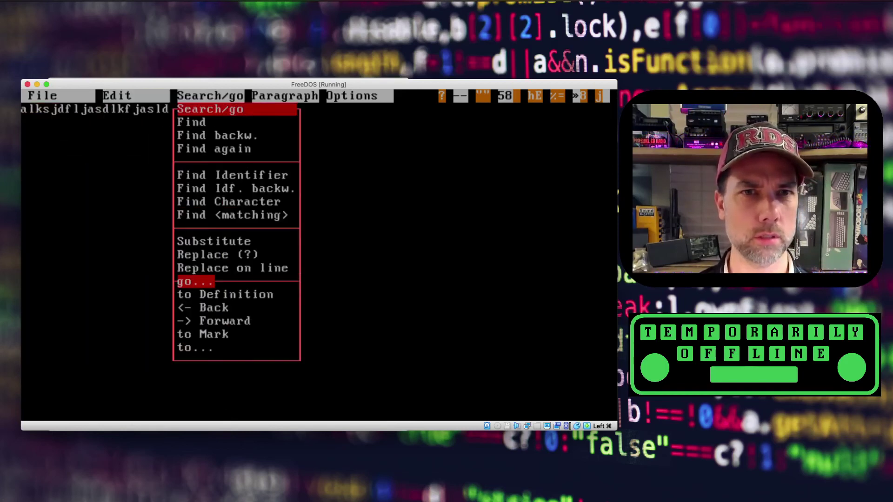
{"action": "key", "text": "Right"}
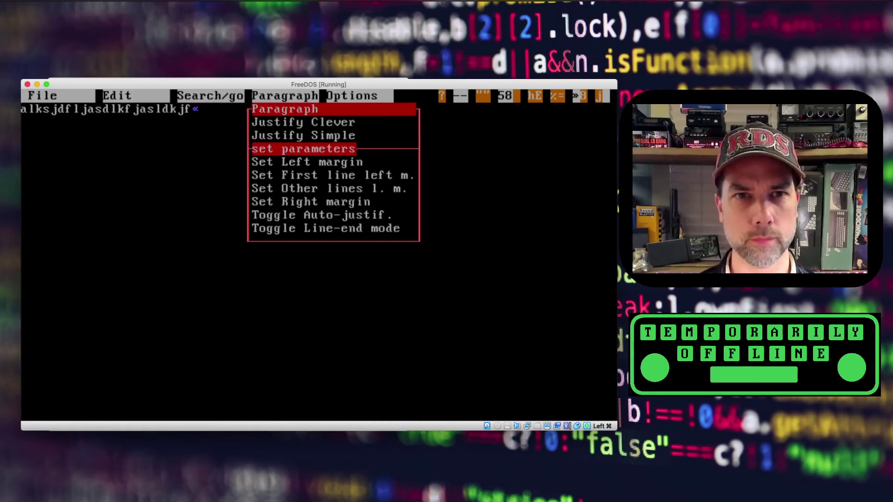
{"action": "key", "text": "Down"}
{"action": "key", "text": "Down"}
{"action": "key", "text": "Down"}
{"action": "key", "text": "Up"}
{"action": "key", "text": "Up"}
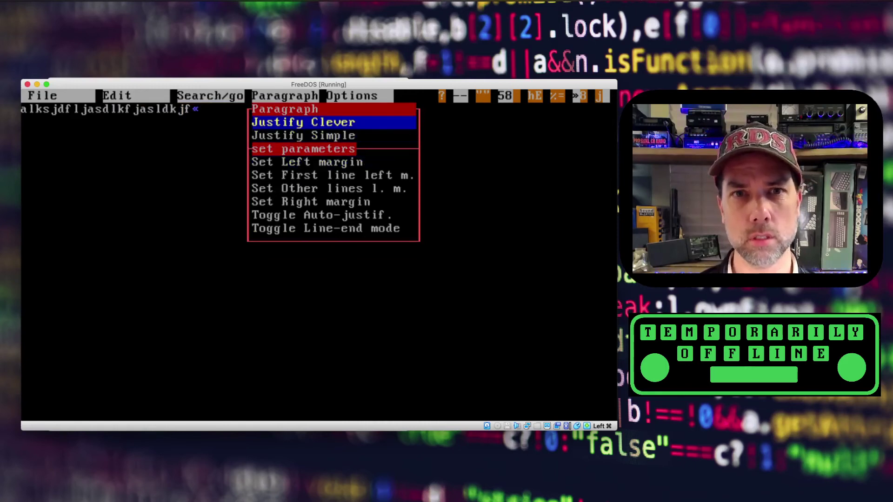
{"action": "key", "text": "Right"}
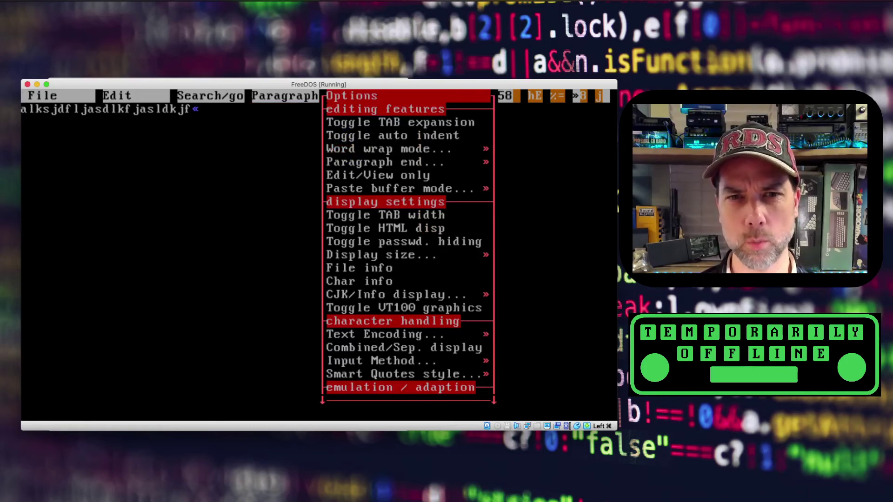
- Quit the mined editor without saving the modified text
{"action": "key", "text": "Left"}
{"action": "key", "text": "Left"}
{"action": "key", "text": "Left"}
{"action": "key", "text": "Left"}
{"action": "key", "text": "Down"}
{"action": "key", "text": "Down"}
{"action": "key", "text": "Down"}
{"action": "key", "text": "Down"}
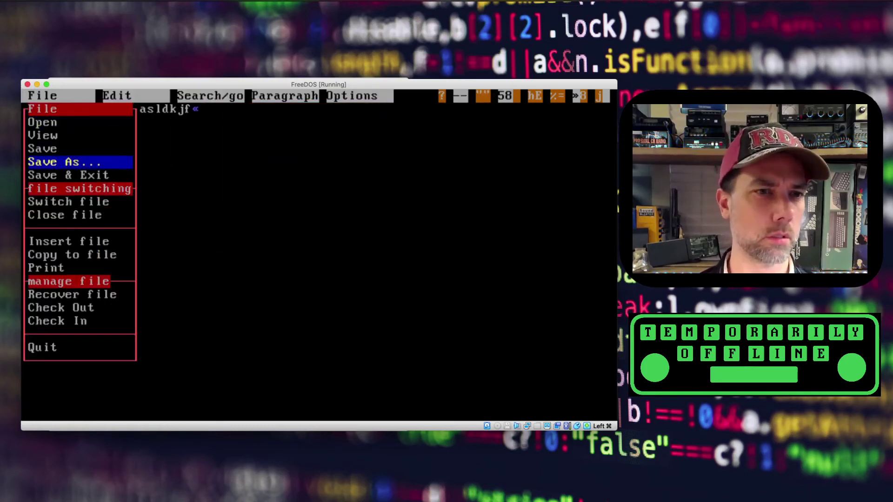
{"action": "key", "text": "Down"}
{"action": "key", "text": "Down"}
{"action": "key", "text": "Down"}
{"action": "key", "text": "Down"}
{"action": "key", "text": "Down"}
{"action": "key", "text": "Down"}
{"action": "key", "text": "Down"}
{"action": "key", "text": "Down"}
{"action": "key", "text": "Down"}
{"action": "key", "text": "Down"}
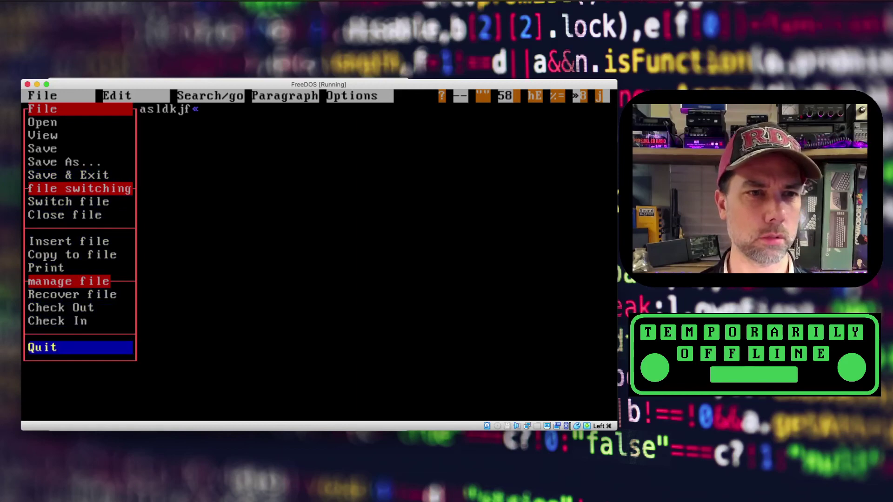
{"action": "key", "text": "Return"}
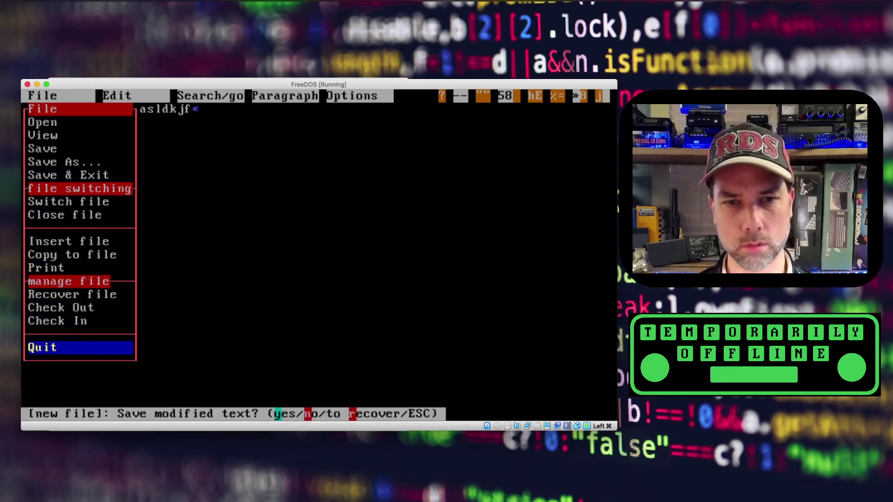
{"action": "type", "text": "ncd .."}
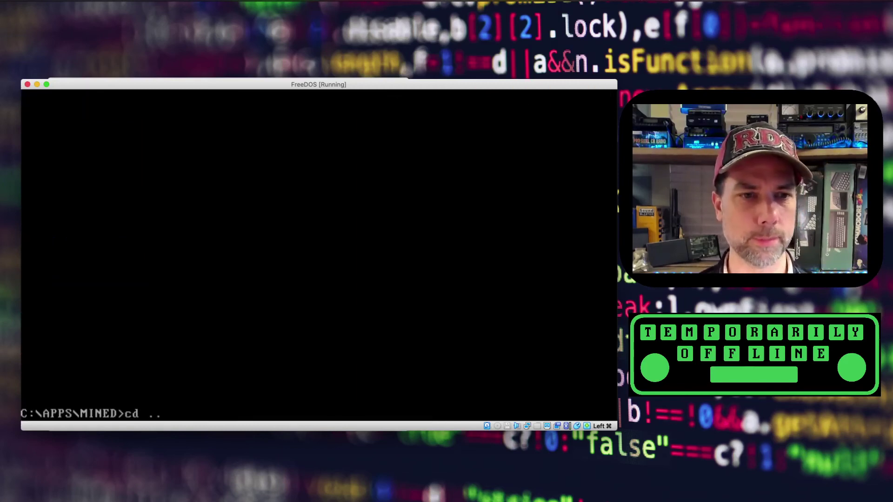
- Clear the unfinished command and list the contents of the mined directory
{"action": "key", "text": "BackSpace"}
{"action": "key", "text": "BackSpace"}
{"action": "key", "text": "BackSpace"}
{"action": "key", "text": "BackSpace"}
{"action": "key", "text": "BackSpace"}
{"action": "type", "text": "dir"}
{"action": "key", "text": "Return"}
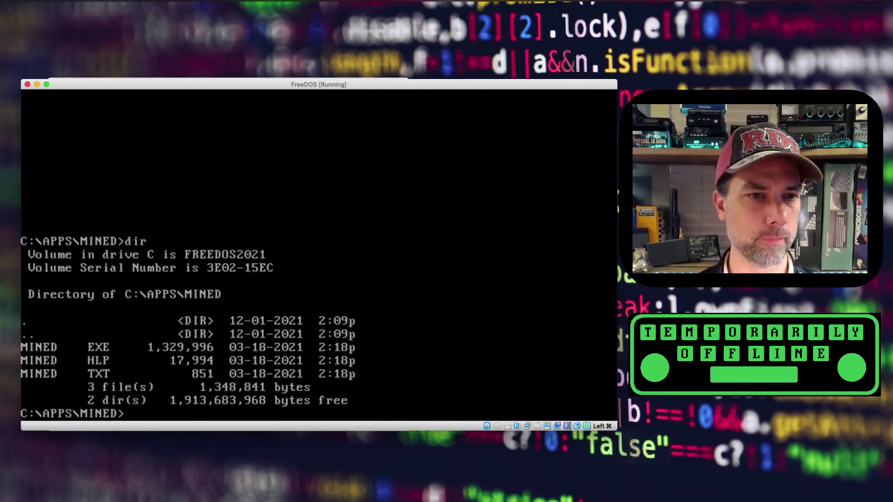
{"action": "type", "text": "view"}
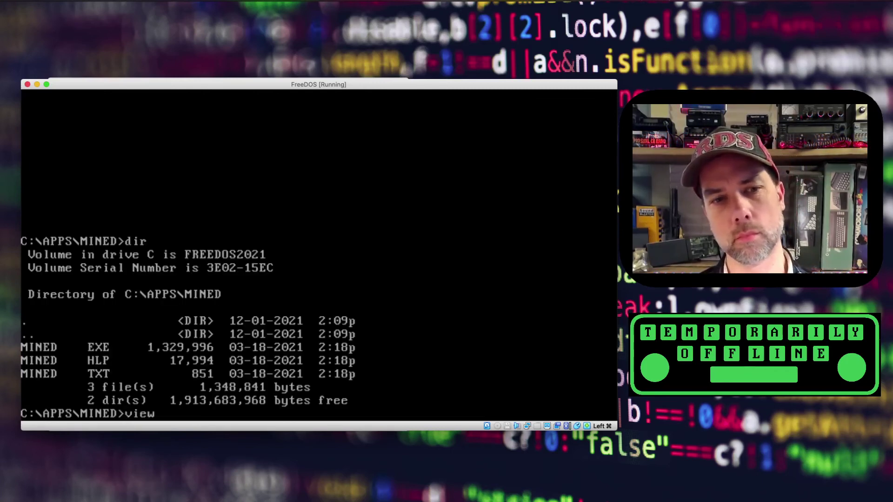
{"action": "key", "text": "BackSpace"}
{"action": "key", "text": "BackSpace"}
{"action": "key", "text": "BackSpace"}
{"action": "key", "text": "BackSpace"}
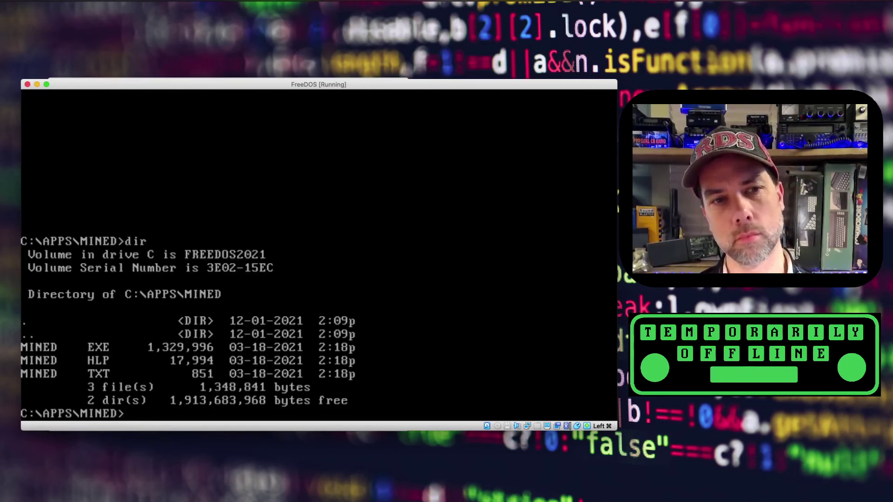
- Display the contents of mined.txt with the more command
{"action": "type", "text": "mire mined"}
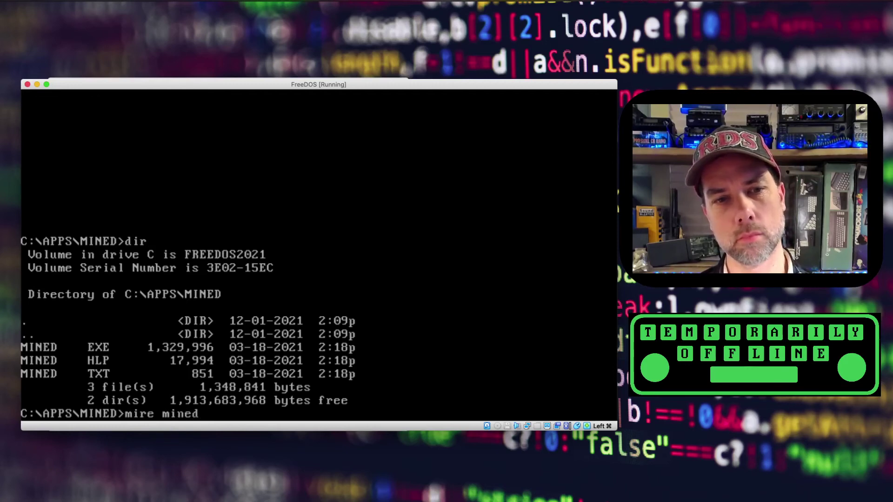
{"action": "type", "text": ".txt"}
{"action": "key", "text": "Return"}
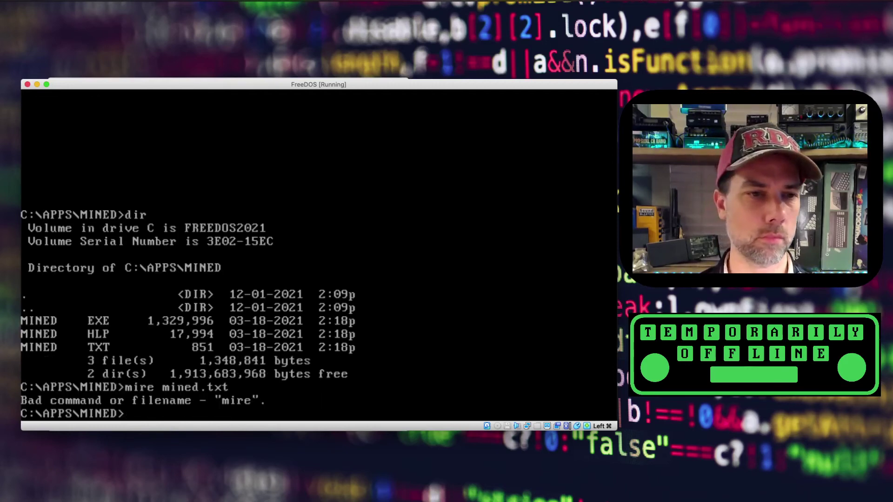
{"action": "type", "text": "more mind"}
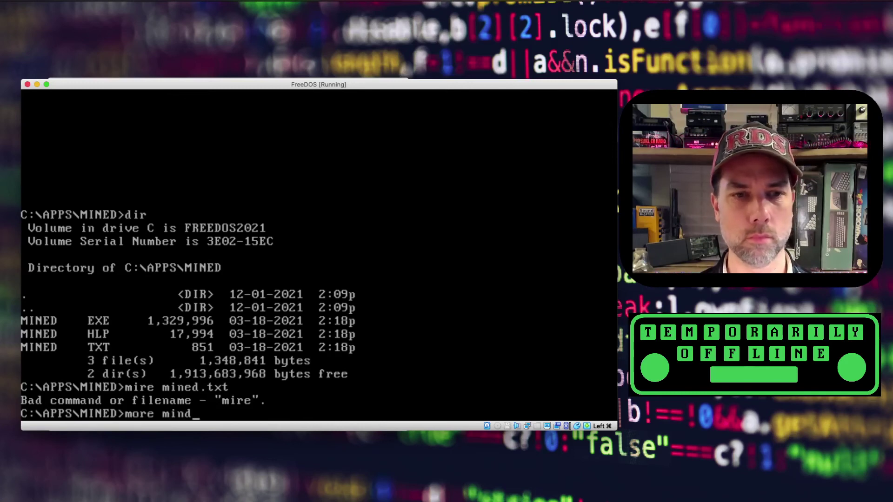
{"action": "key", "text": "BackSpace"}
{"action": "type", "text": "ed.txt"}
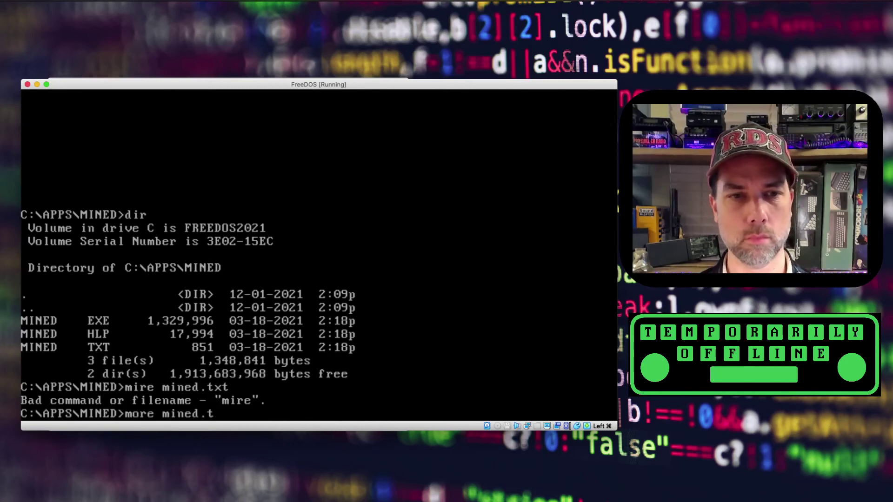
{"action": "key", "text": "Return"}
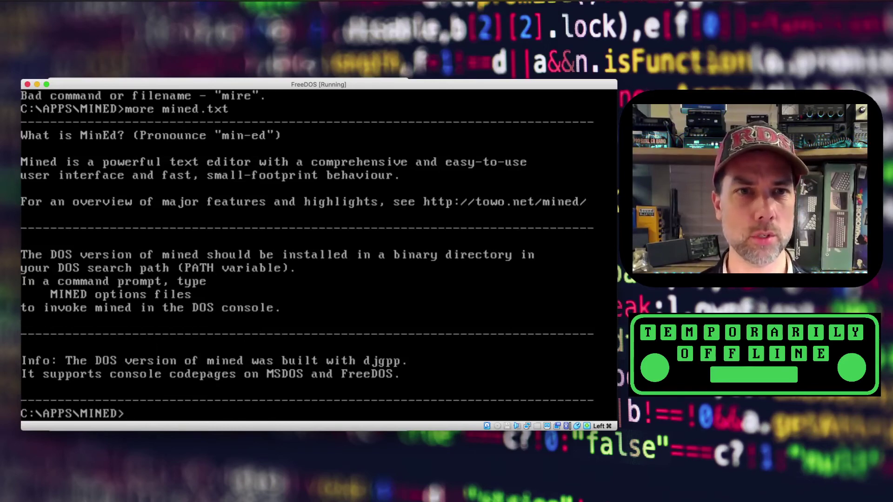
- Go back up to the apps directory and list it page by page to the end
{"action": "type", "text": "cd .."}
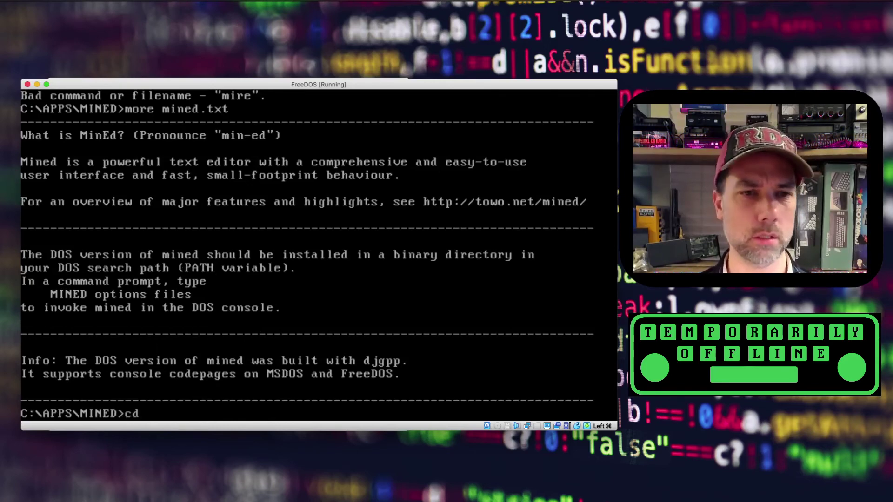
{"action": "key", "text": "Return"}
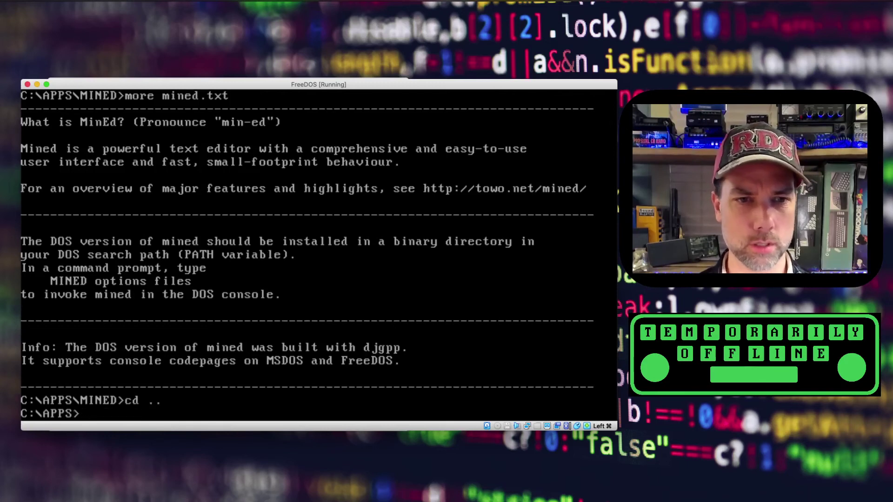
{"action": "type", "text": "dir /p"}
{"action": "key", "text": "Return"}
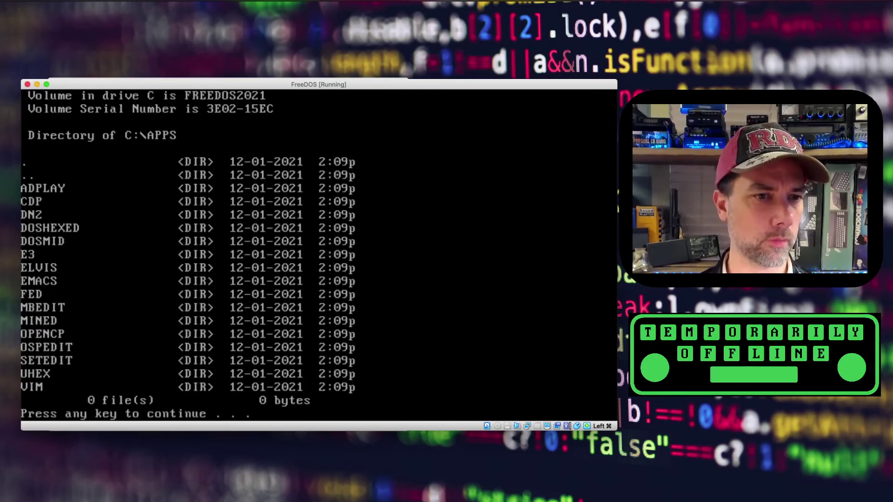
{"action": "key", "text": "space"}
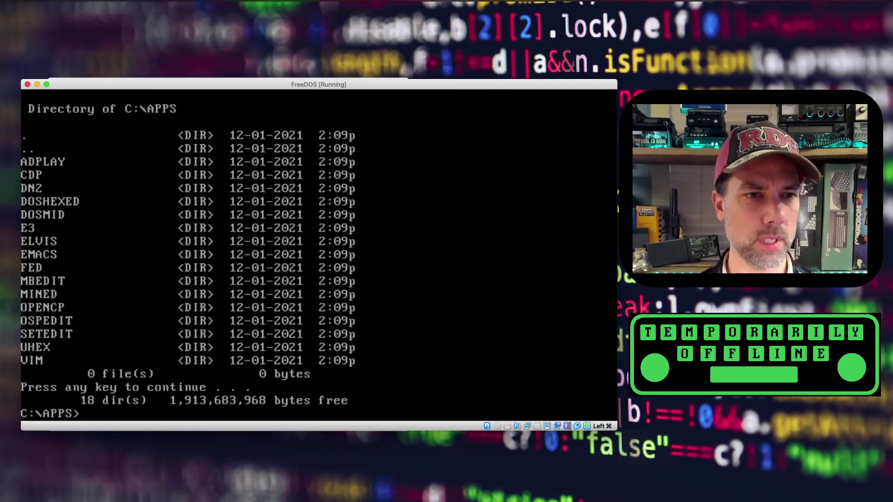
- Enter the opencp directory and list its contents
{"action": "type", "text": "cd oen"}
{"action": "key", "text": "BackSpace"}
{"action": "key", "text": "BackSpace"}
{"action": "type", "text": "p"}
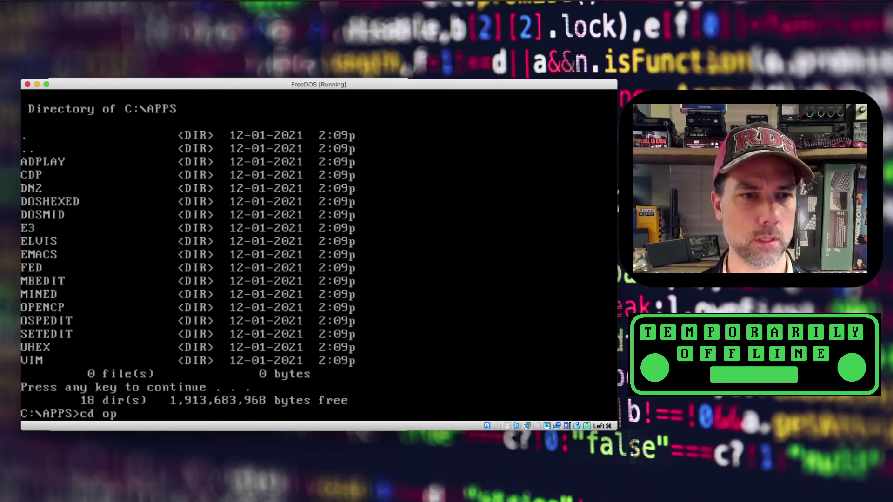
{"action": "type", "text": "encp"}
{"action": "key", "text": "Return"}
{"action": "type", "text": "dir"}
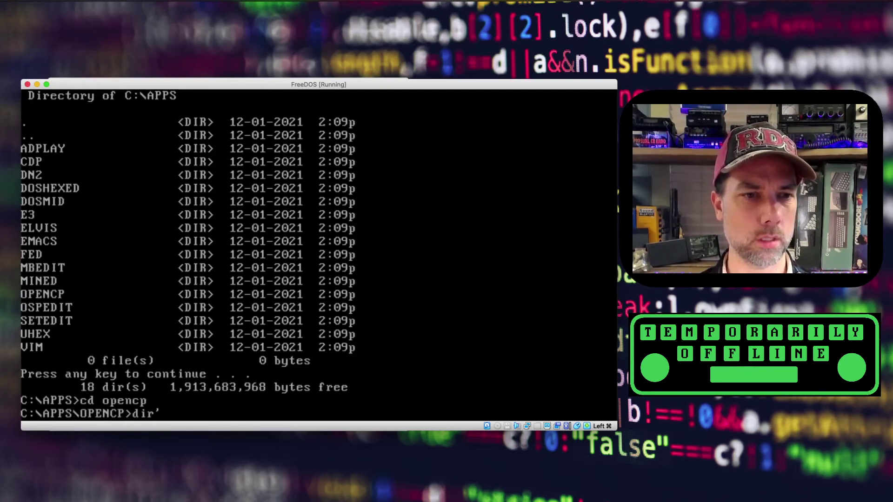
{"action": "key", "text": "Return"}
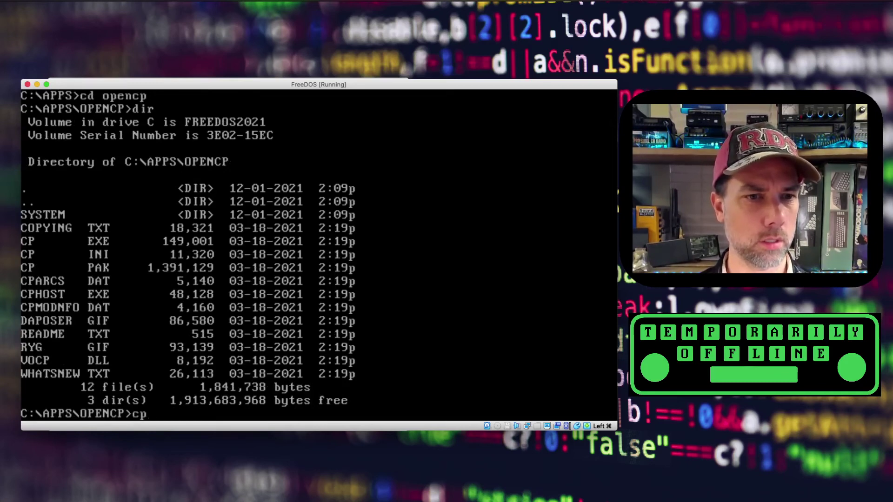
- Try to run opencp with cp and to show its command-line help with cp -h
{"action": "type", "text": "cp"}
{"action": "key", "text": "Return"}
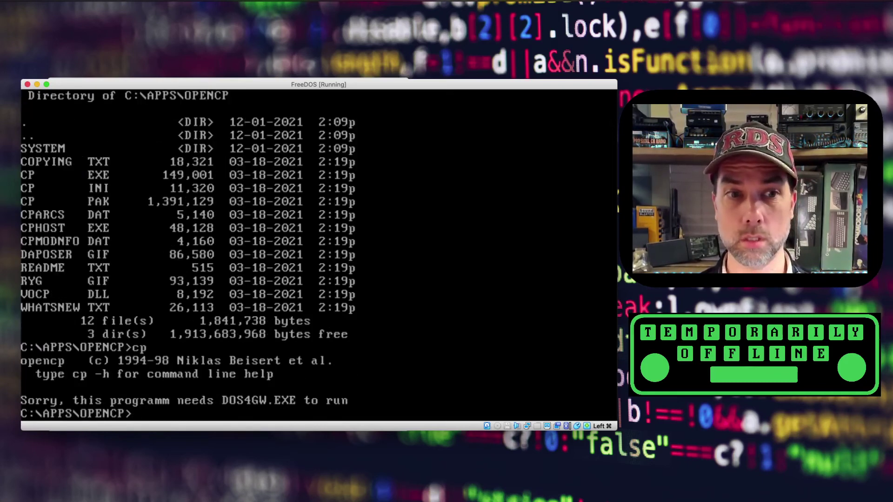
{"action": "type", "text": "cp -h"}
{"action": "key", "text": "Return"}
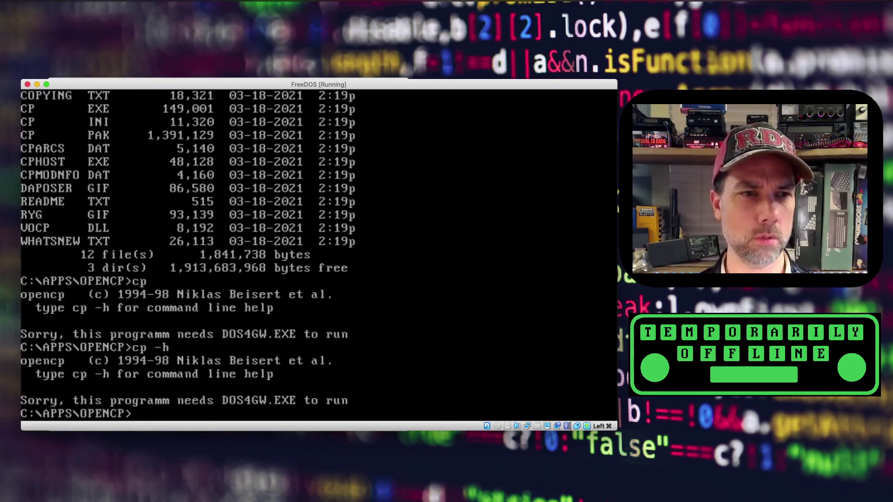
- Return from opencp to the apps directory and try to enter a directory named dn
{"action": "type", "text": "cd .."}
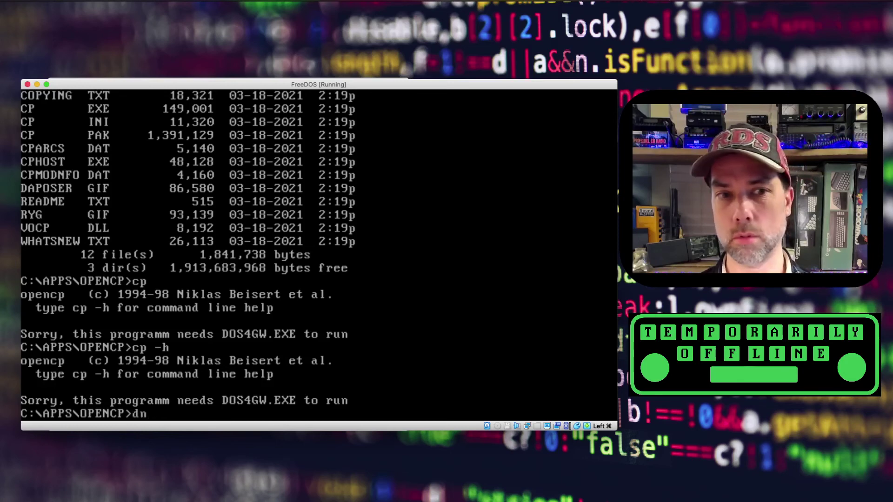
{"action": "key", "text": "Return"}
{"action": "type", "text": "cd cd"}
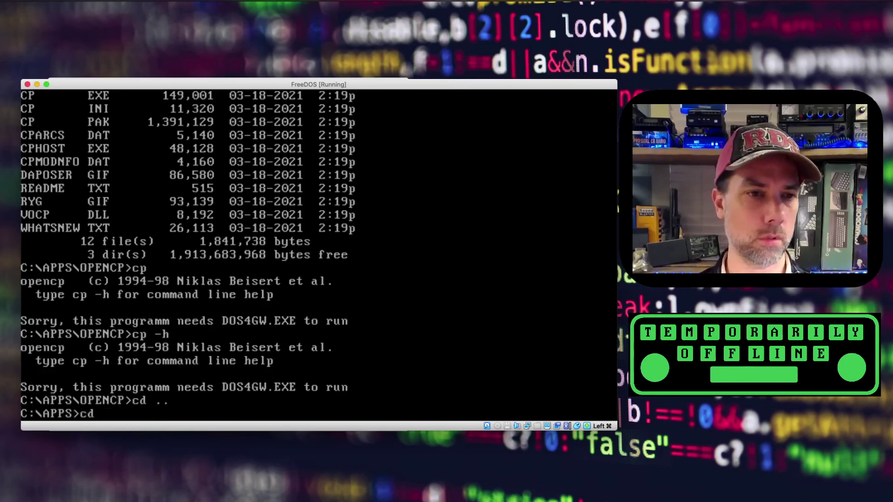
{"action": "key", "text": "BackSpace"}
{"action": "key", "text": "BackSpace"}
{"action": "type", "text": "dn"}
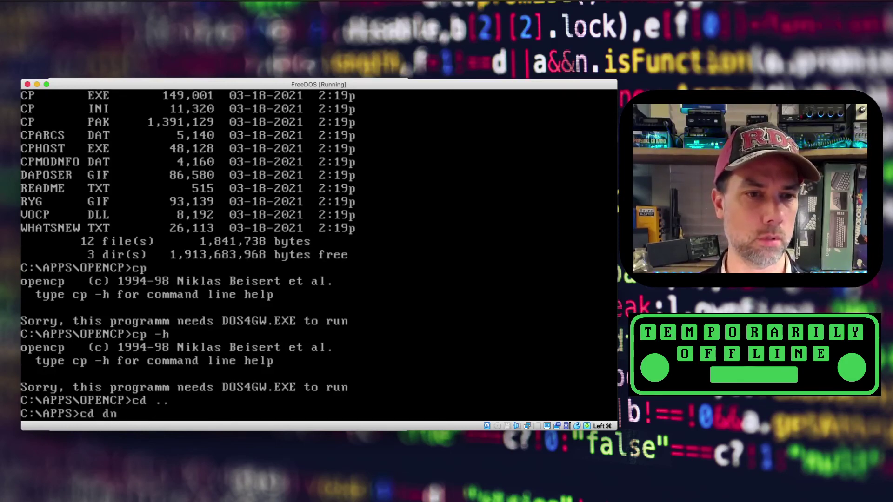
{"action": "key", "text": "Return"}
- List the contents of the apps directory page by page to find the right directory name
{"action": "type", "text": "dir"}
{"action": "key", "text": "Return"}
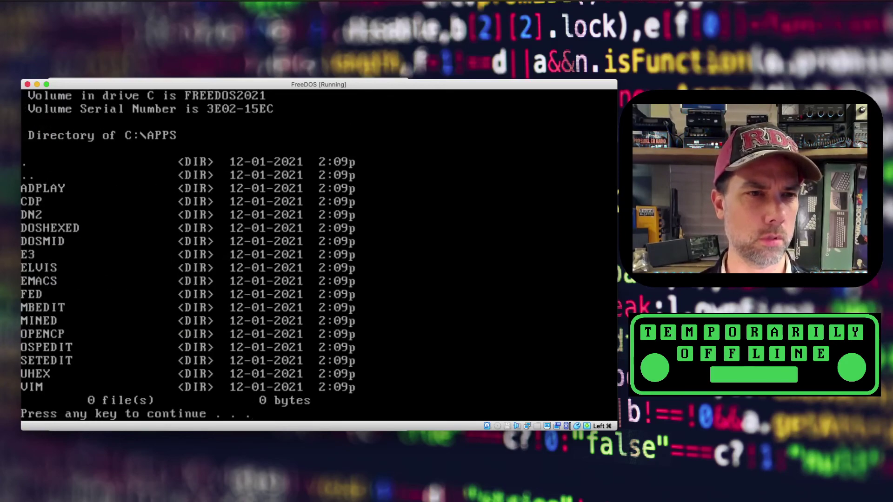
{"action": "key", "text": "space"}
- Enter the dn2 directory and start the dn file manager
{"action": "type", "text": "d"}
{"action": "key", "text": "BackSpace"}
{"action": "key", "text": "BackSpace"}
{"action": "type", "text": "cd dn2"}
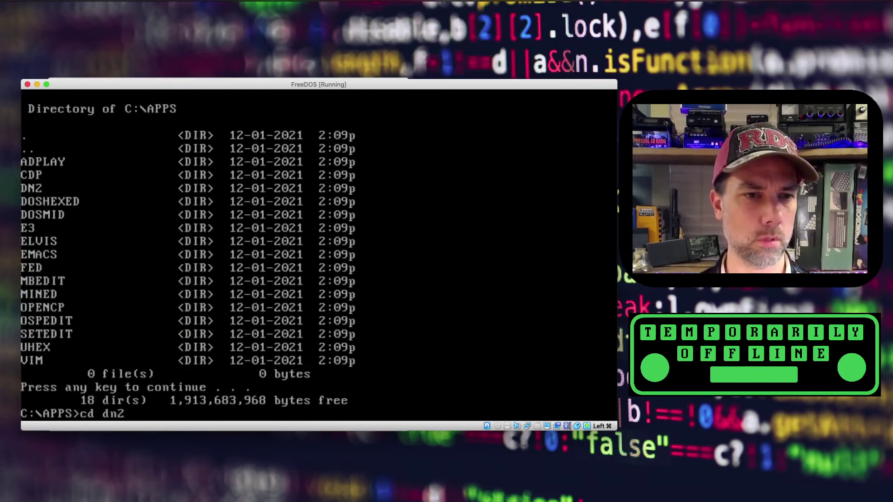
{"action": "key", "text": "Return"}
{"action": "type", "text": "dn"}
{"action": "key", "text": "Return"}
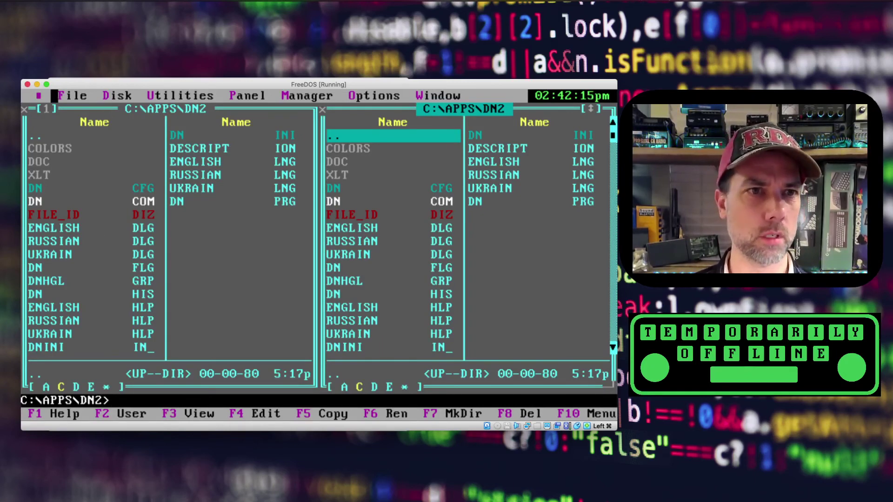
- Search the entire disk for the file dos4gw.exe and dismiss the search result
{"action": "left_click", "coordinate": [72, 95]}
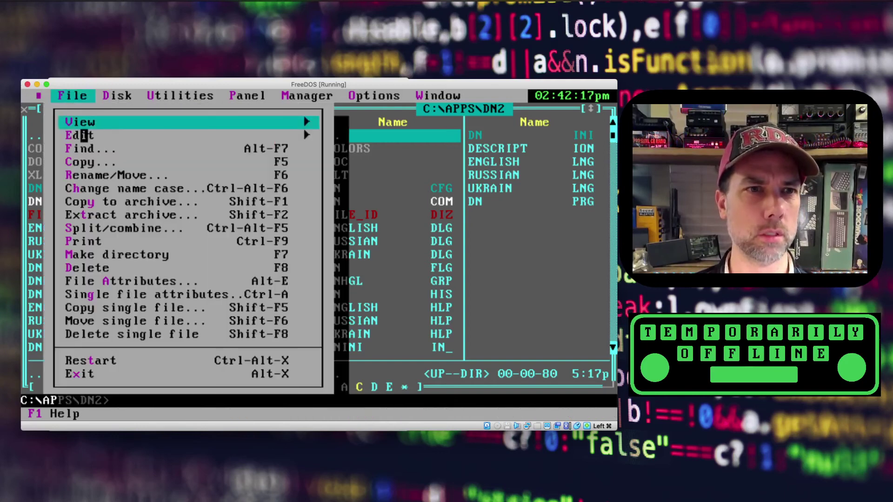
{"action": "left_click", "coordinate": [92, 148]}
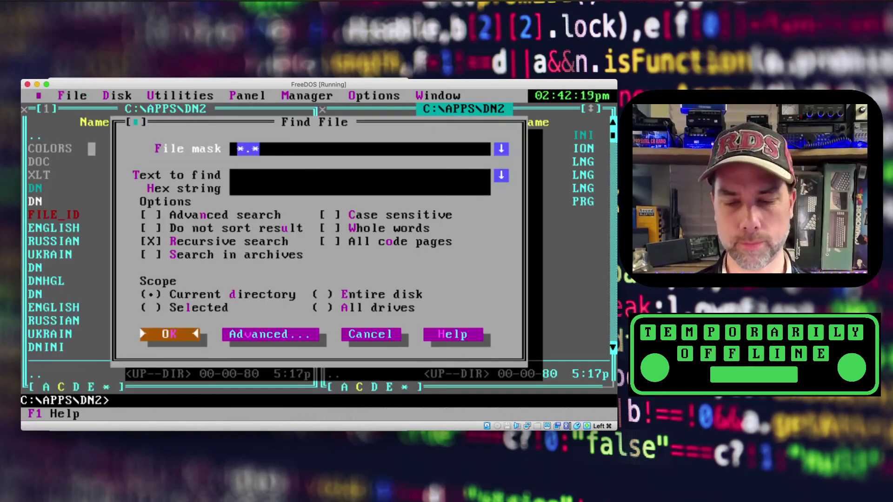
{"action": "type", "text": "dos4gw.e"}
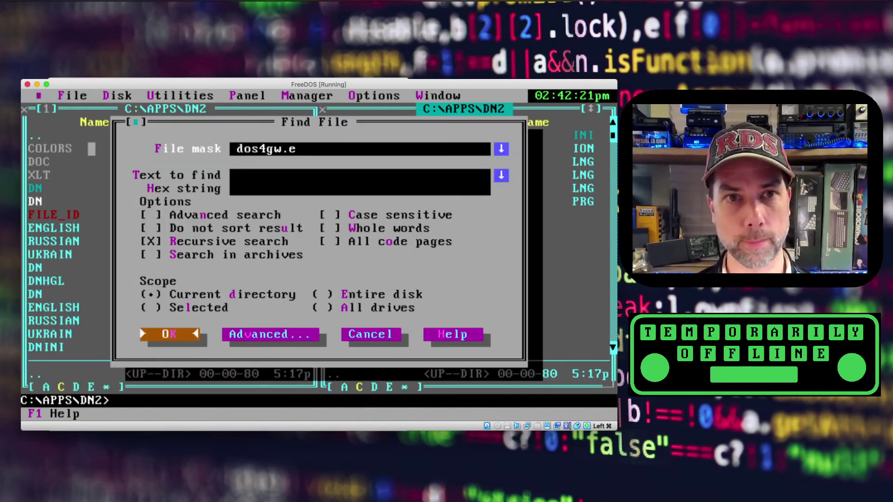
{"action": "type", "text": "xe"}
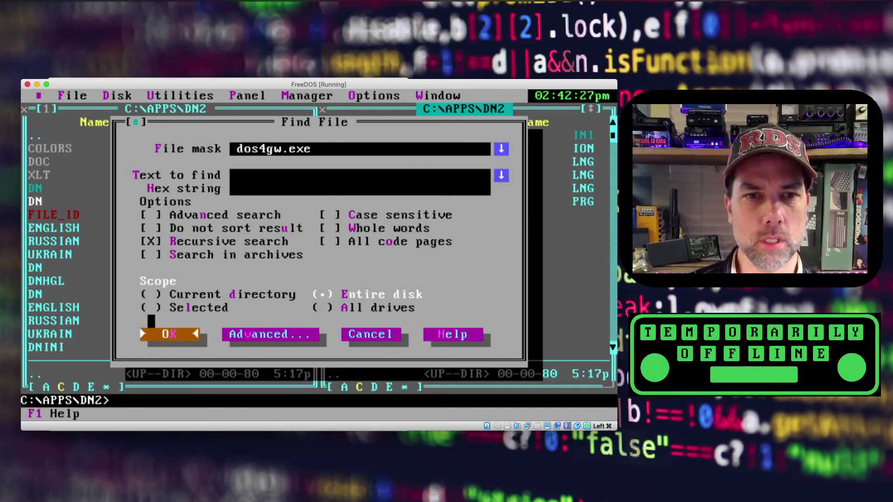
{"action": "left_click", "coordinate": [158, 333]}
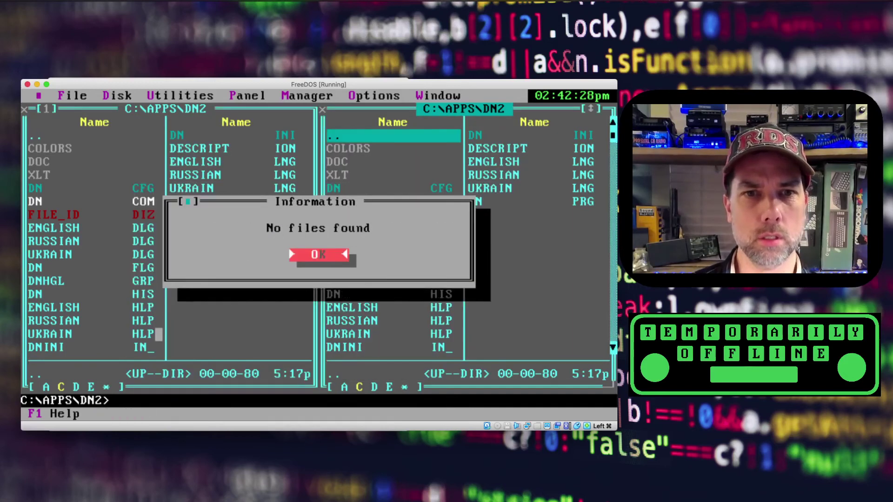
{"action": "left_click", "coordinate": [308, 254]}
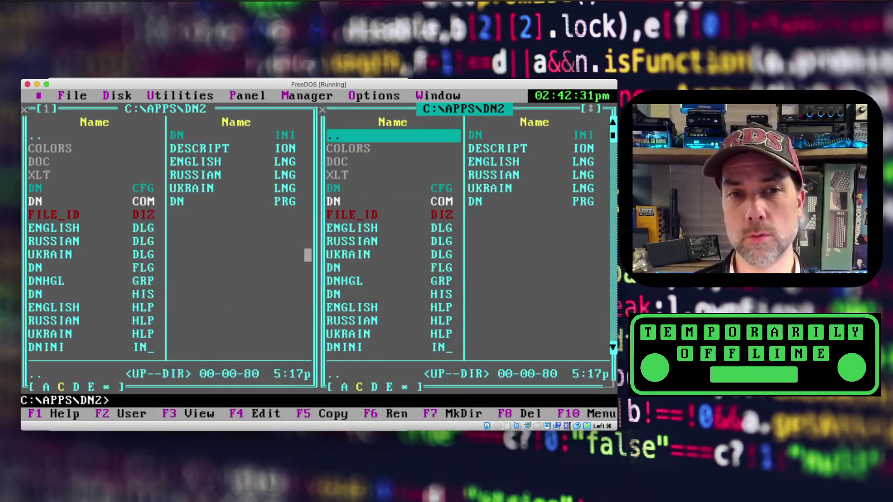
- Exit the dn file manager back to the DOS prompt
{"action": "left_click", "coordinate": [53, 96]}
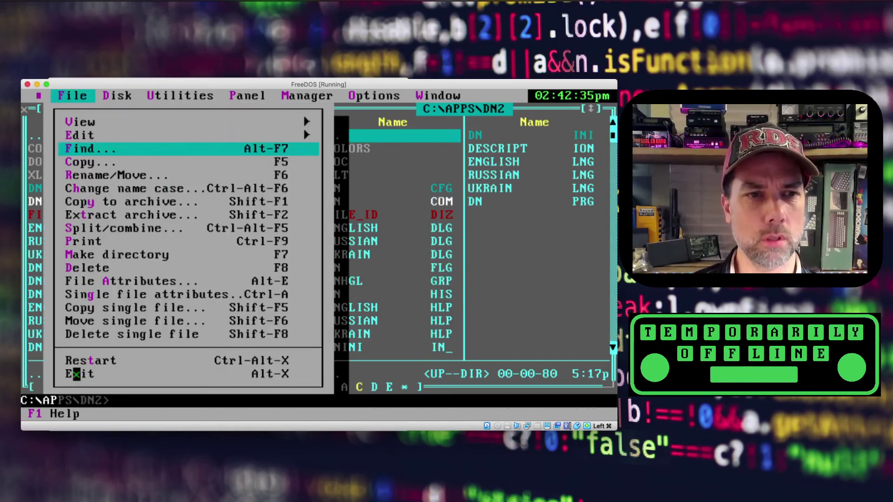
{"action": "left_click", "coordinate": [77, 374]}
{"action": "key", "text": "Return"}
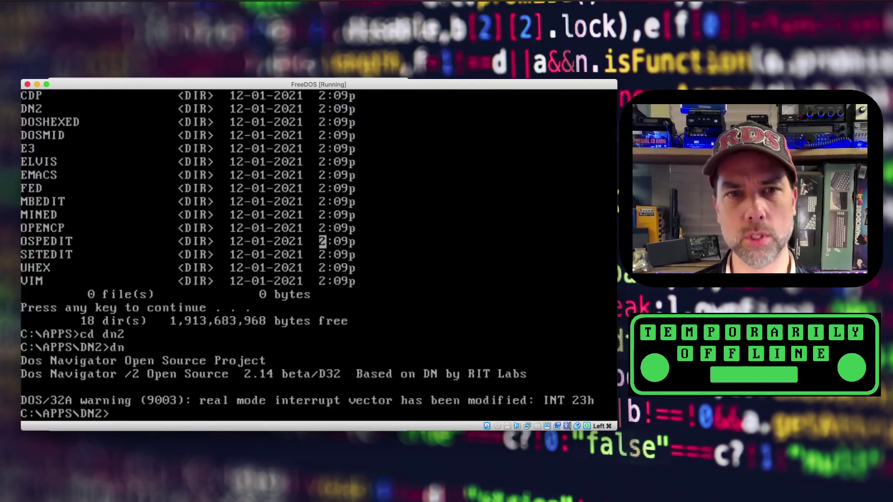
- Return to the apps directory and list its contents through to the end
{"action": "type", "text": "cd .."}
{"action": "key", "text": "Return"}
{"action": "type", "text": "dior"}
{"action": "key", "text": "Return"}
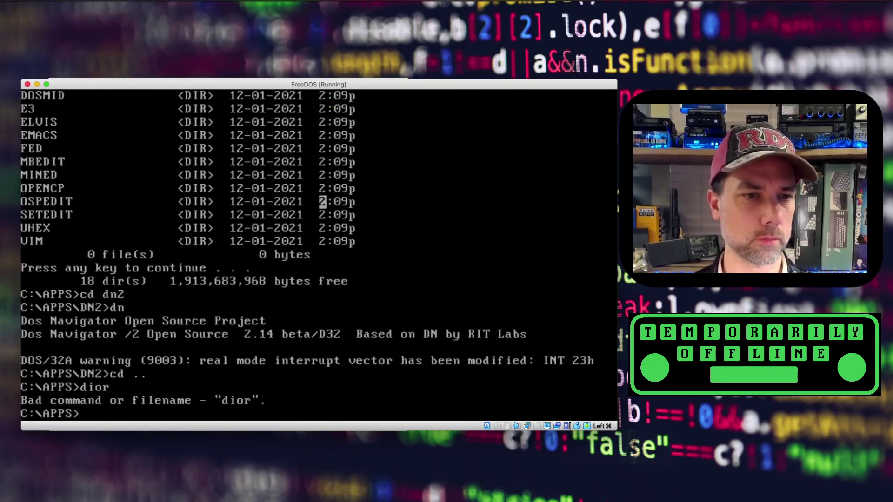
{"action": "type", "text": "dir"}
{"action": "key", "text": "Return"}
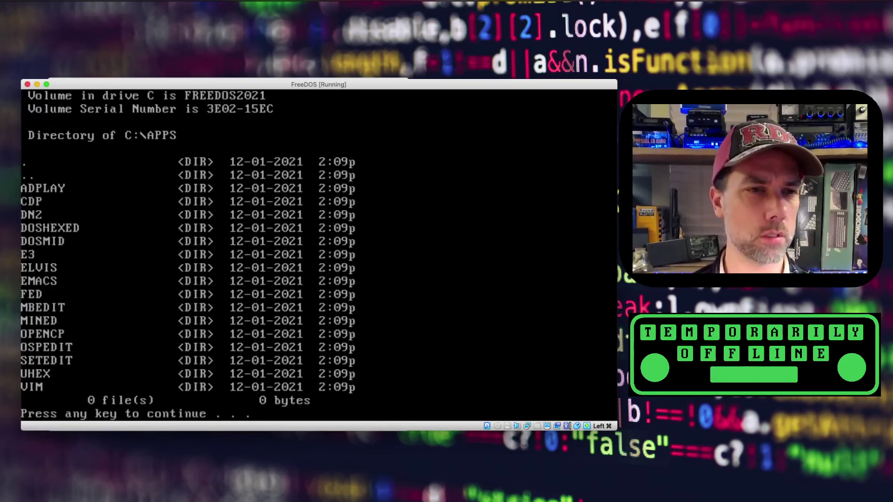
{"action": "key", "text": "space"}
- Enter the opencp directory and list its files
{"action": "type", "text": "cd opencp"}
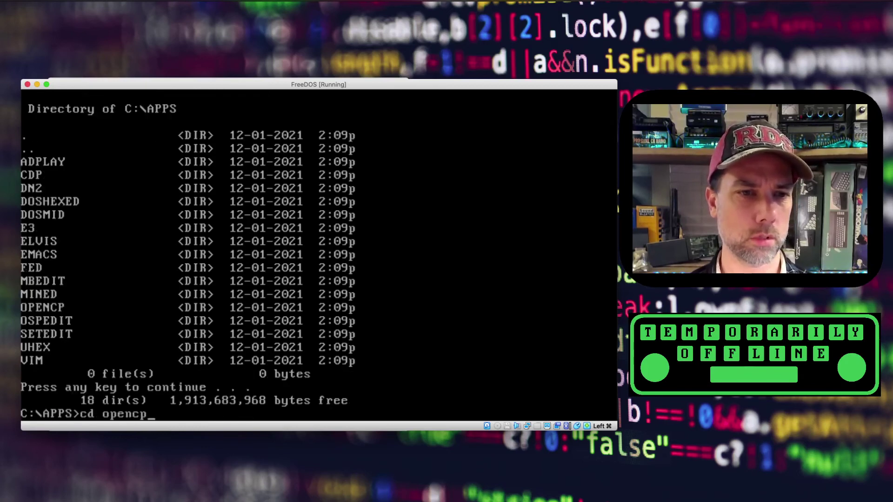
{"action": "key", "text": "Return"}
{"action": "type", "text": "dir"}
{"action": "key", "text": "Return"}
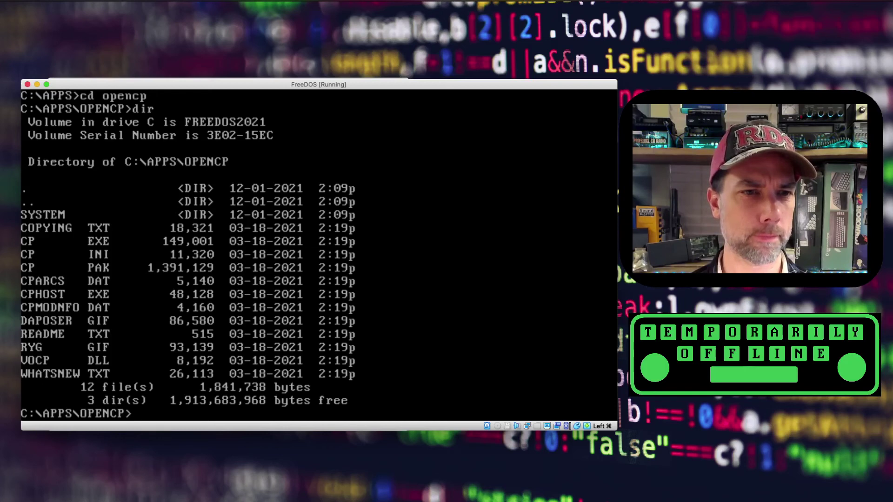
- Read opencp's readme.txt with the more command and list the opencp files again
{"action": "type", "text": "e readme.txt"}
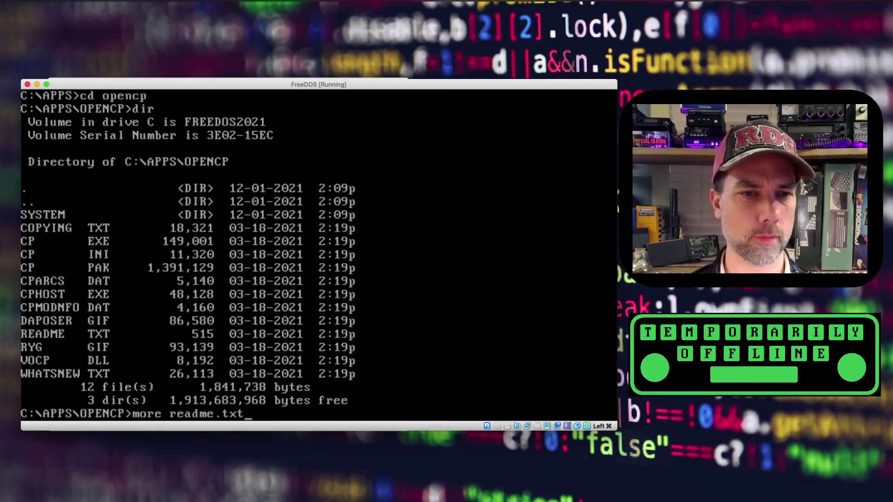
{"action": "key", "text": "Return"}
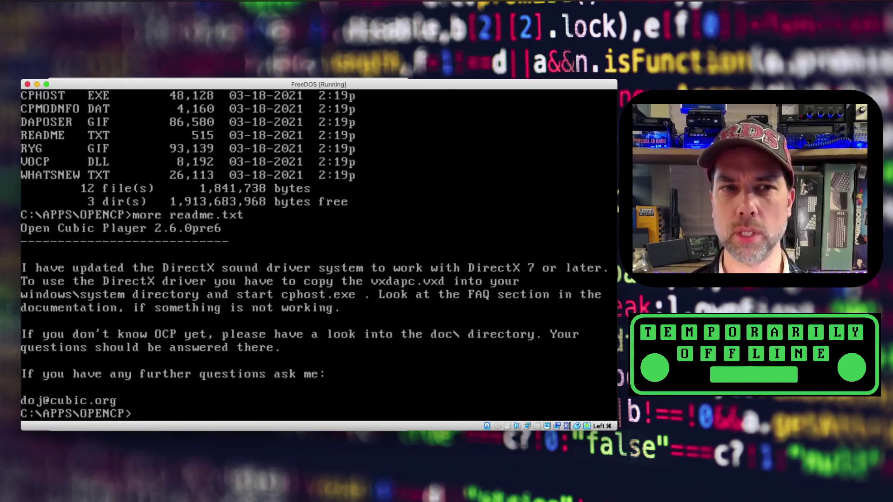
{"action": "type", "text": "dir"}
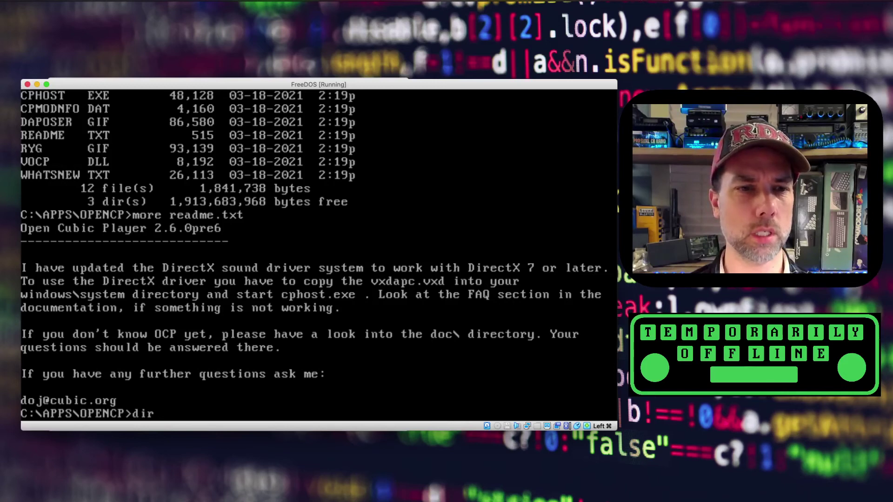
{"action": "key", "text": "Return"}
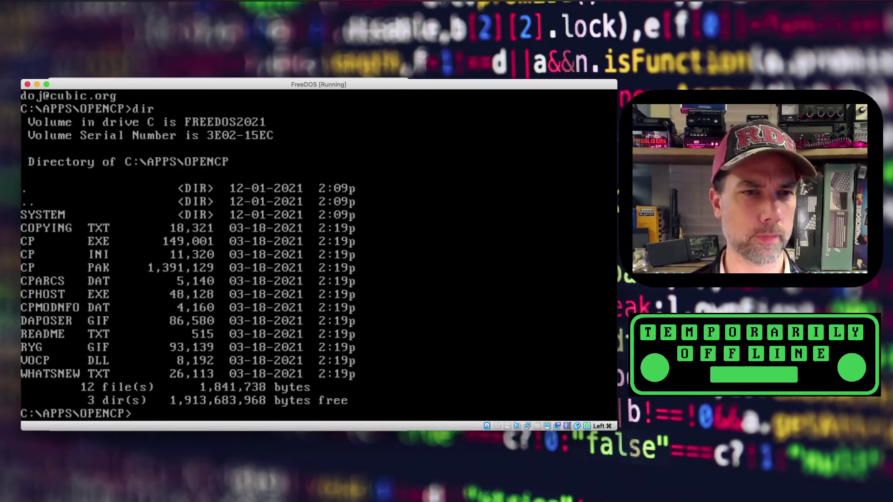
- Enter the system subdirectory of opencp and list its contents
{"action": "type", "text": "cd system"}
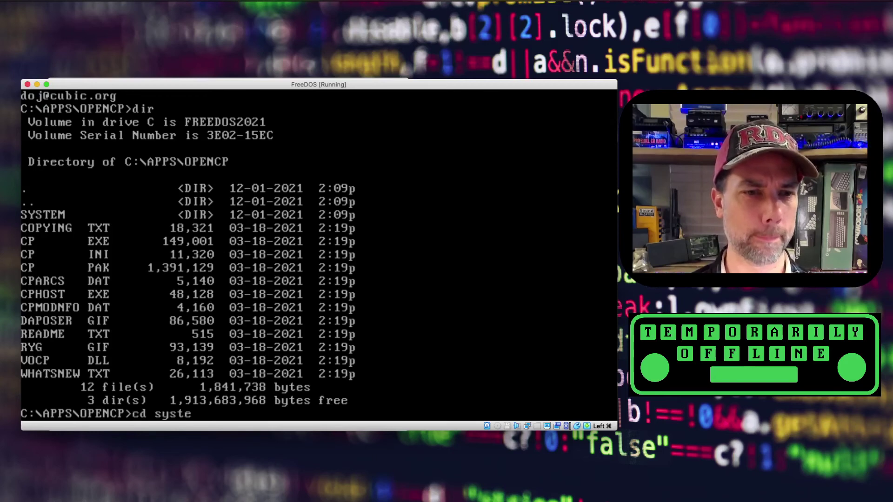
{"action": "key", "text": "Return"}
{"action": "type", "text": "dir"}
{"action": "key", "text": "Return"}
- Go back up through opencp to the apps directory, listing the contents at each level
{"action": "type", "text": "cd .."}
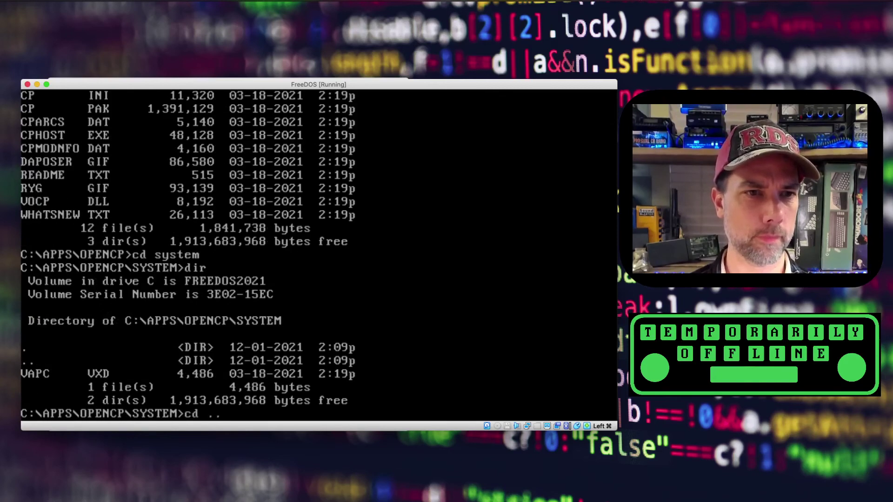
{"action": "key", "text": "Return"}
{"action": "type", "text": "dir"}
{"action": "key", "text": "Return"}
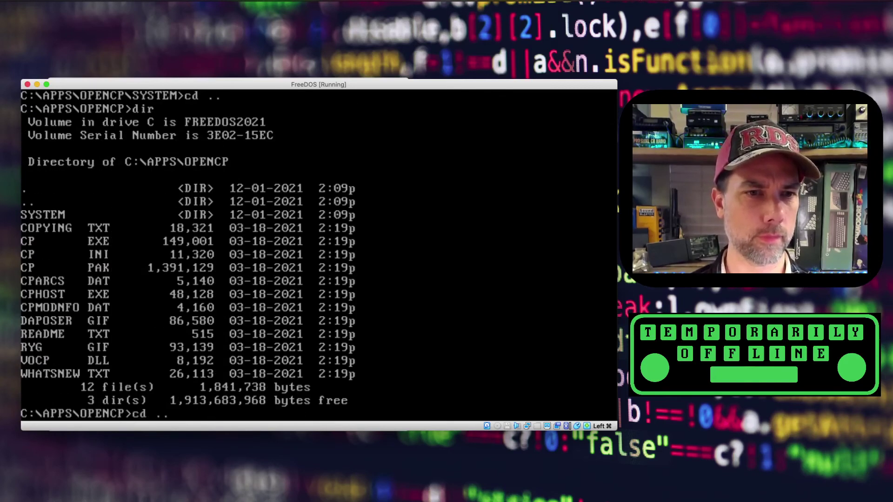
{"action": "type", "text": "cd .."}
{"action": "key", "text": "Return"}
{"action": "type", "text": "dir"}
{"action": "key", "text": "Return"}
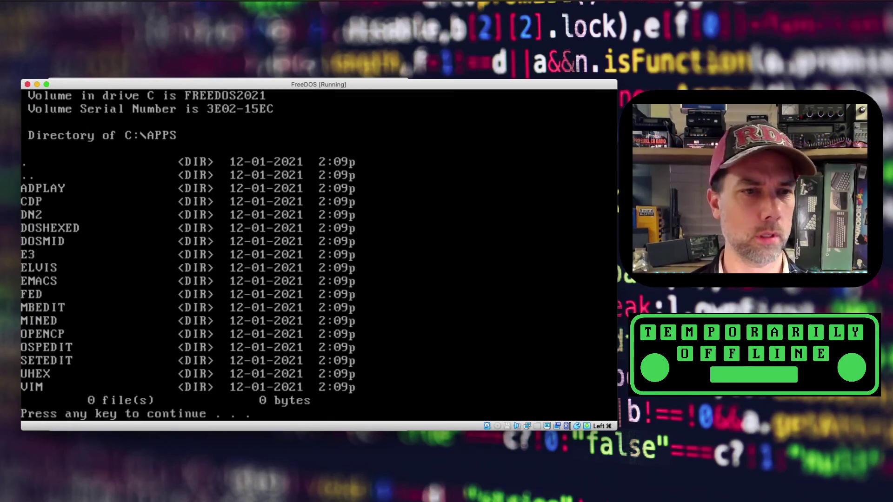
{"action": "key", "text": "space"}
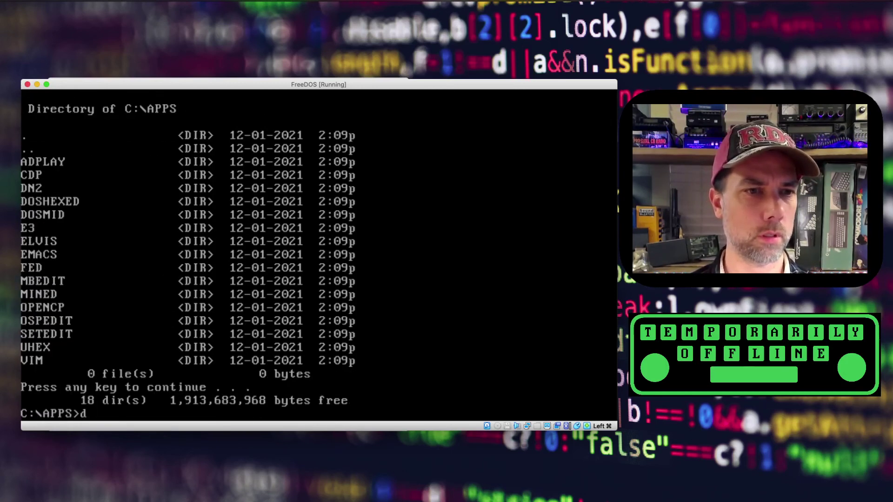
- Enter the ospedit directory instead of opencp and list its contents
{"action": "type", "text": "cd opencp"}
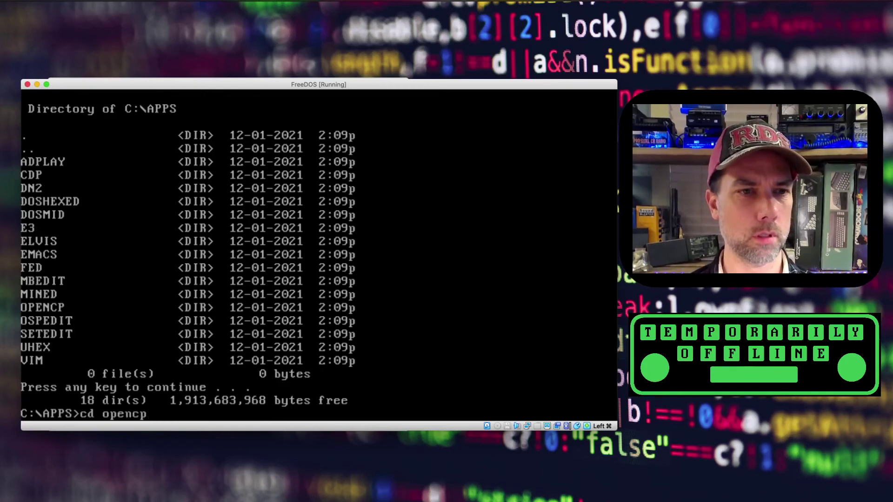
{"action": "key", "text": "BackSpace"}
{"action": "key", "text": "BackSpace"}
{"action": "key", "text": "BackSpace"}
{"action": "key", "text": "BackSpace"}
{"action": "key", "text": "BackSpace"}
{"action": "type", "text": "spedit"}
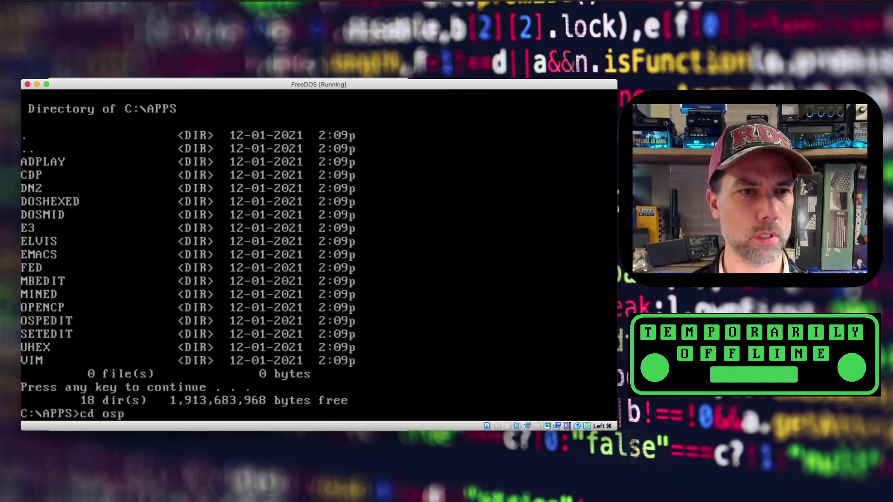
{"action": "key", "text": "Return"}
{"action": "type", "text": "dir"}
{"action": "key", "text": "Return"}
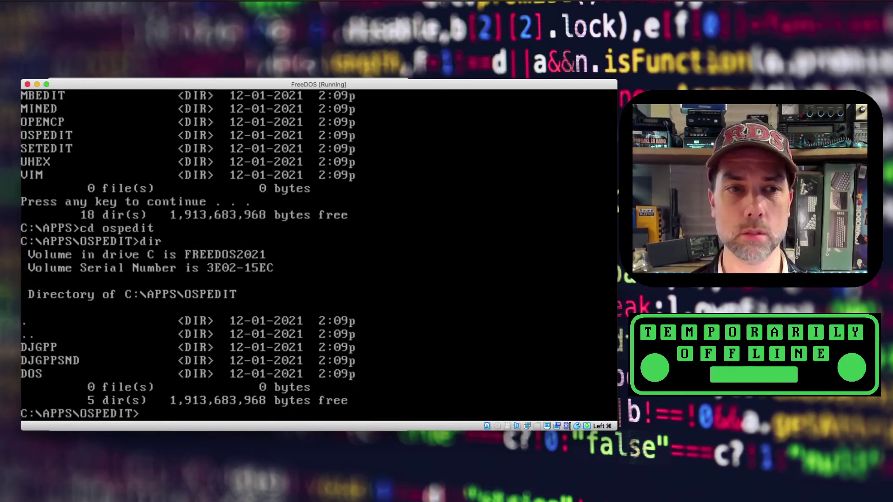
- Enter the dos subdirectory of ospedit and list its files
{"action": "type", "text": "cd dos"}
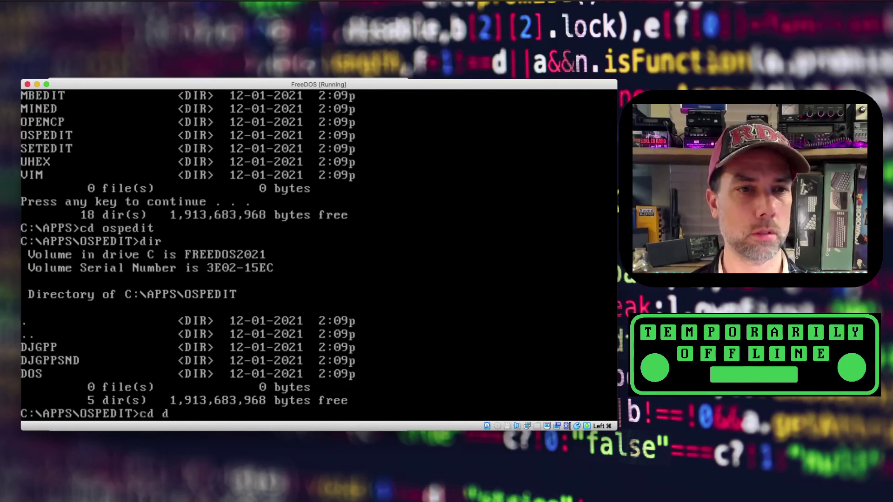
{"action": "key", "text": "Return"}
{"action": "type", "text": "dir"}
{"action": "key", "text": "Return"}
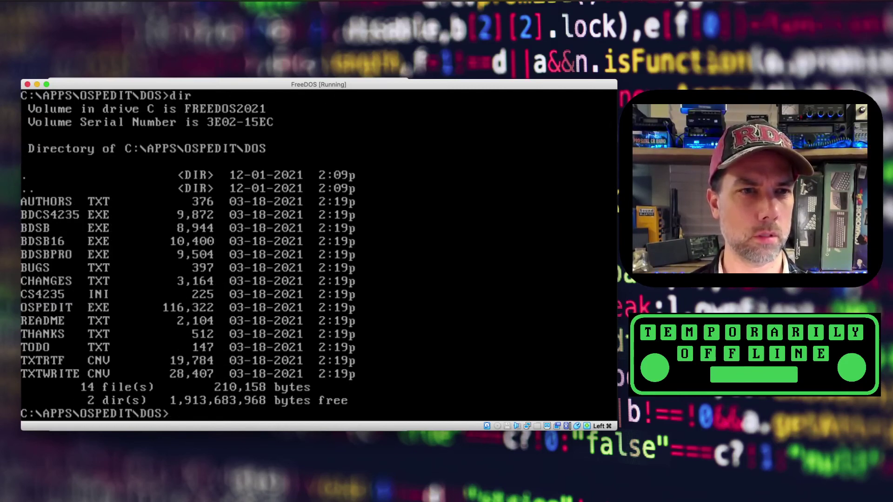
- Start the ospedit editor, view its About information and close it
{"action": "type", "text": "ospedit"}
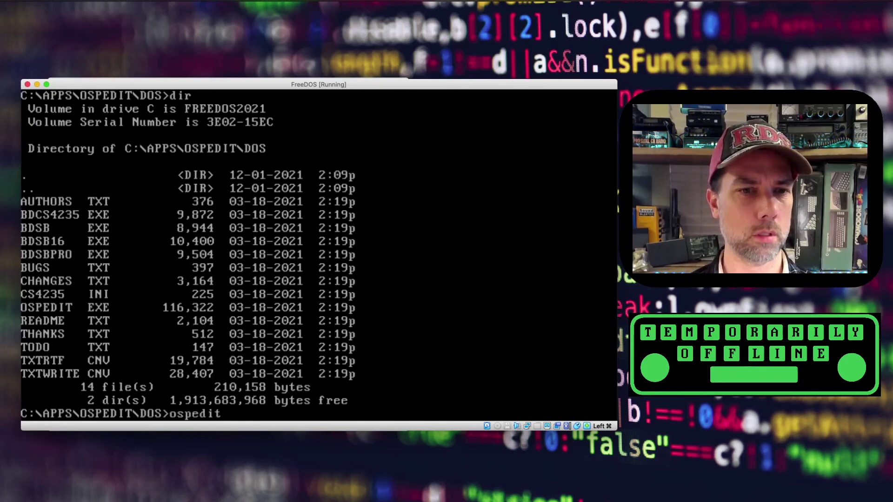
{"action": "key", "text": "Return"}
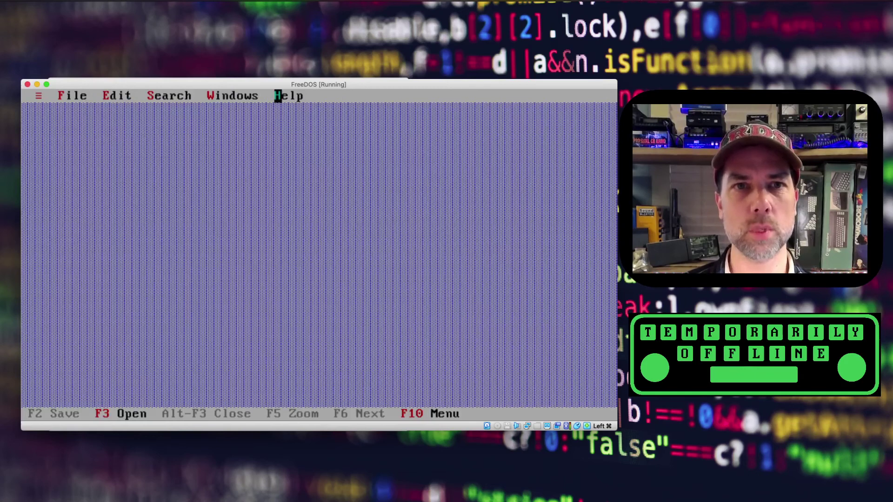
{"action": "left_click", "coordinate": [277, 95]}
{"action": "left_click", "coordinate": [293, 162]}
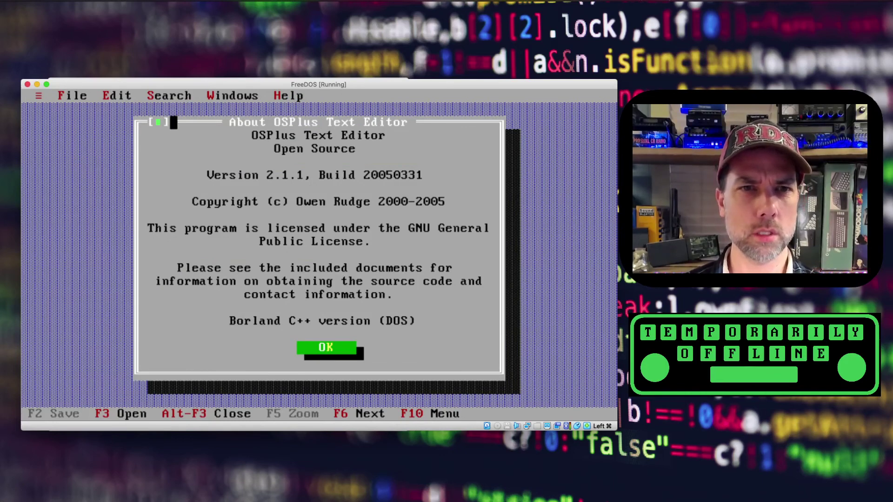
{"action": "left_click", "coordinate": [159, 122]}
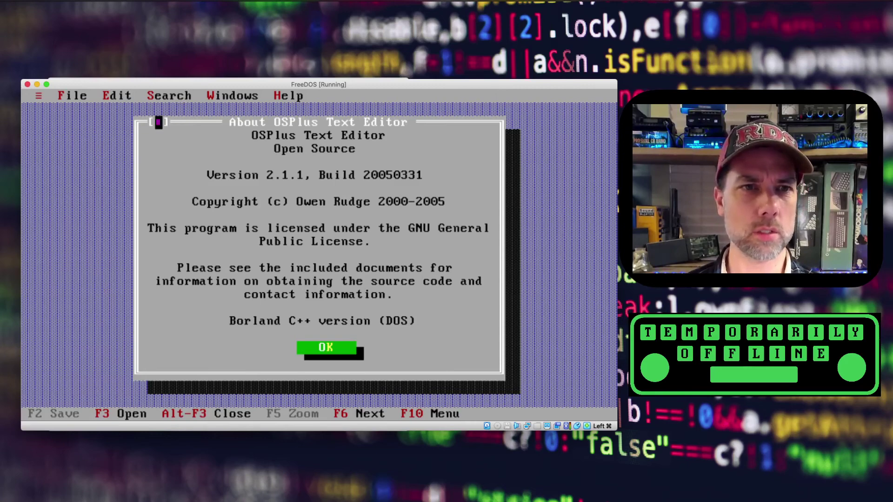
- Browse for a file to open, going up to C:\APPS, looking inside OPENCP and returning to C:\APPS
{"action": "left_click", "coordinate": [69, 95]}
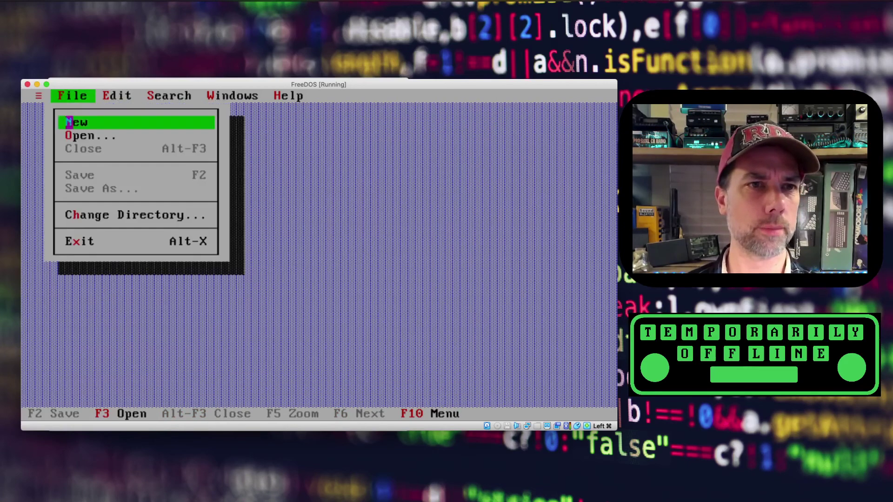
{"action": "left_click", "coordinate": [76, 136]}
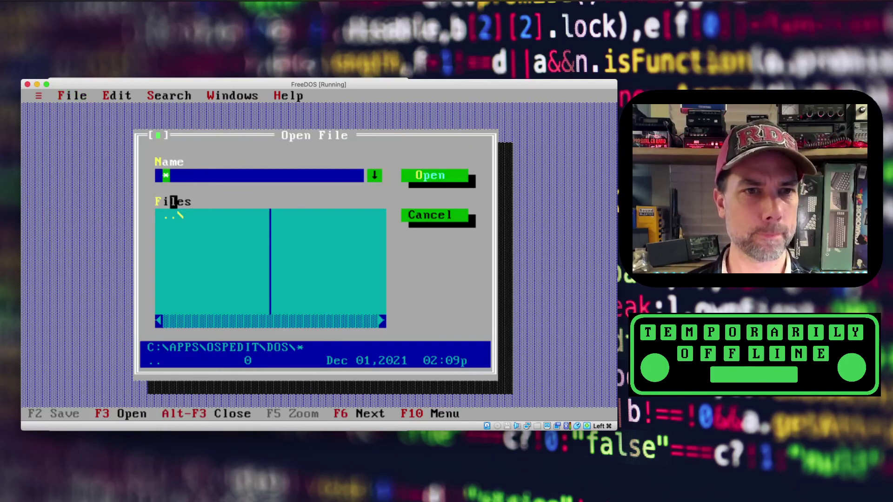
{"action": "double_click", "coordinate": [173, 215]}
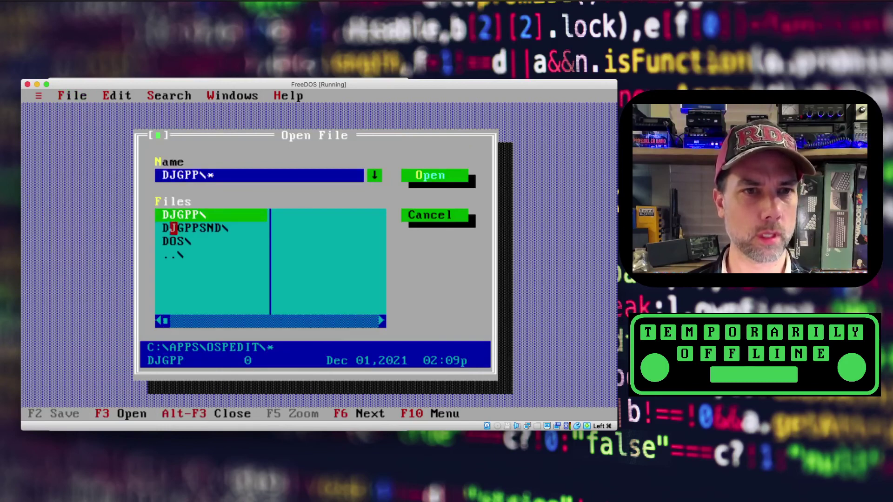
{"action": "double_click", "coordinate": [173, 254]}
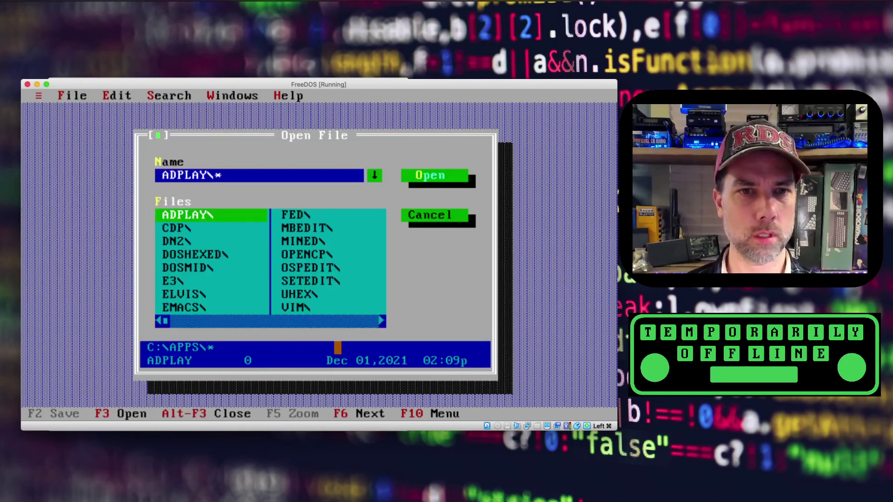
{"action": "double_click", "coordinate": [315, 254]}
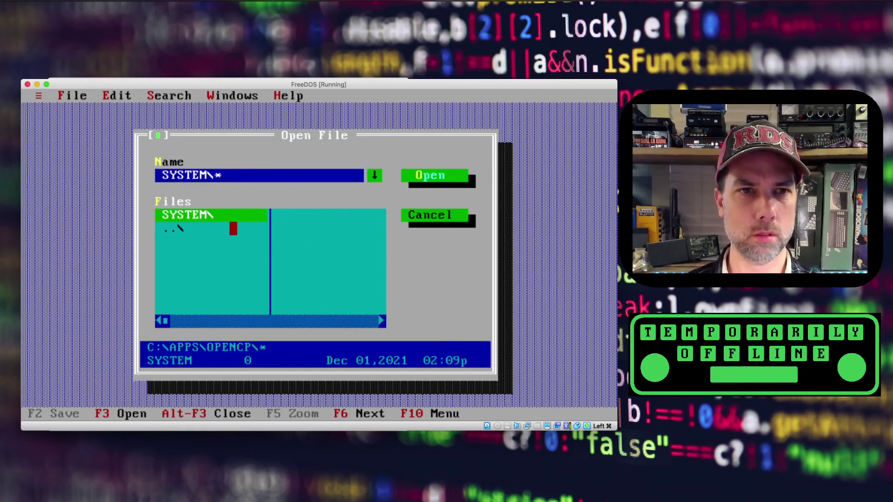
{"action": "double_click", "coordinate": [181, 228]}
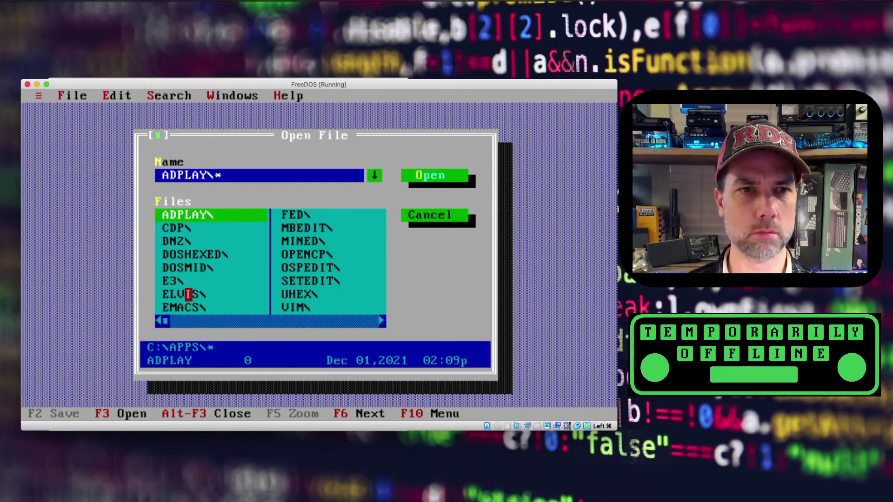
- Open the BUGS file from the ELVIS directory, dismiss the error dialog, read the file and exit the editor
{"action": "double_click", "coordinate": [185, 295]}
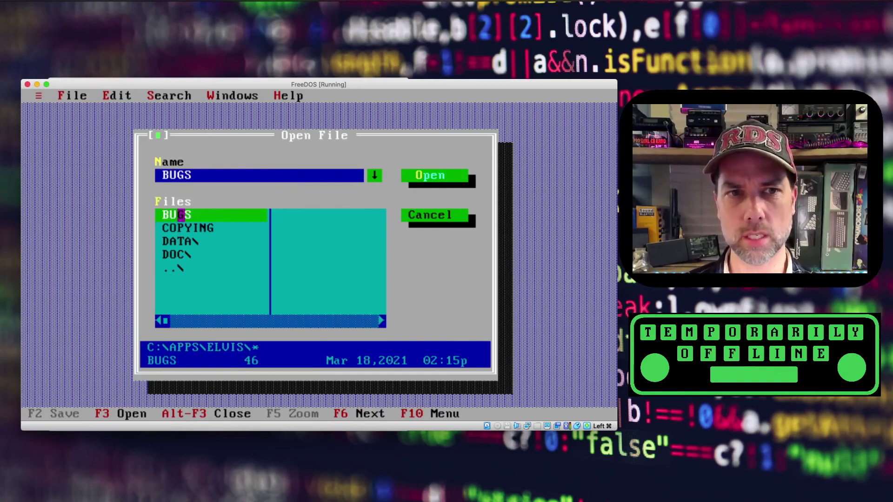
{"action": "double_click", "coordinate": [180, 215]}
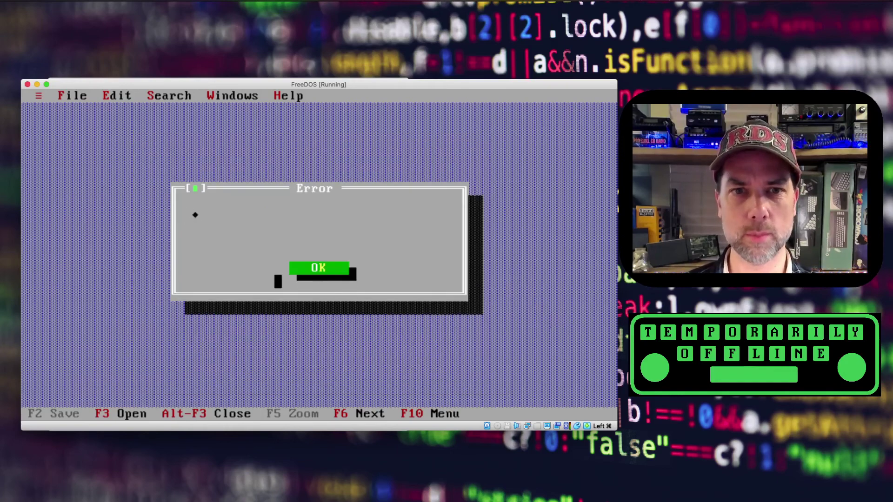
{"action": "left_click", "coordinate": [331, 268]}
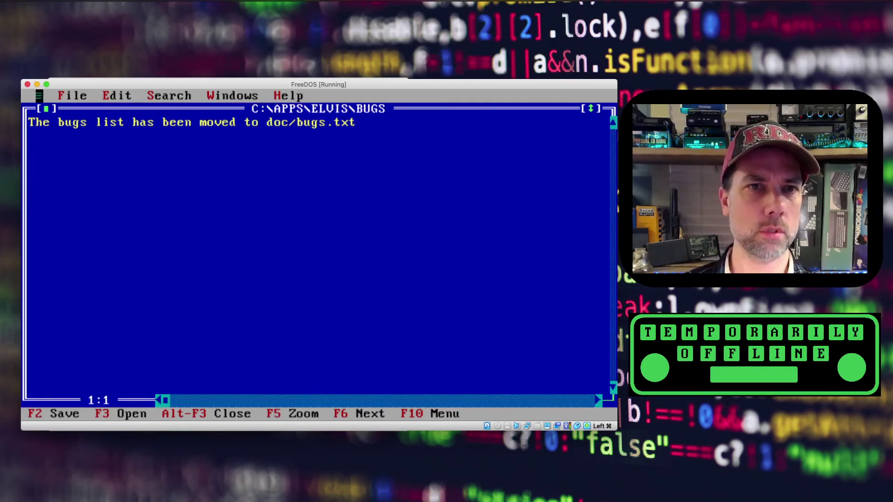
{"action": "left_click", "coordinate": [84, 95]}
{"action": "left_click", "coordinate": [99, 241]}
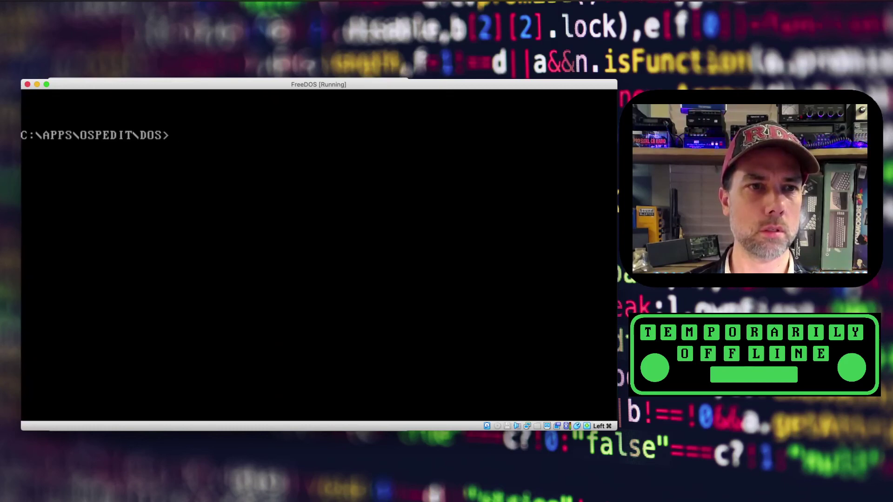
- Go up from dos to the ospedit directory and list its contents
{"action": "type", "text": "cd .."}
{"action": "key", "text": "Return"}
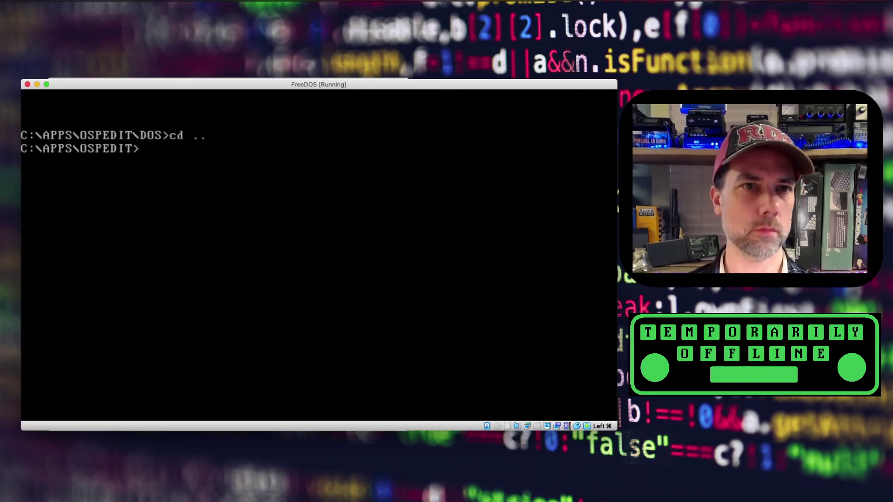
{"action": "type", "text": "dir"}
{"action": "key", "text": "Return"}
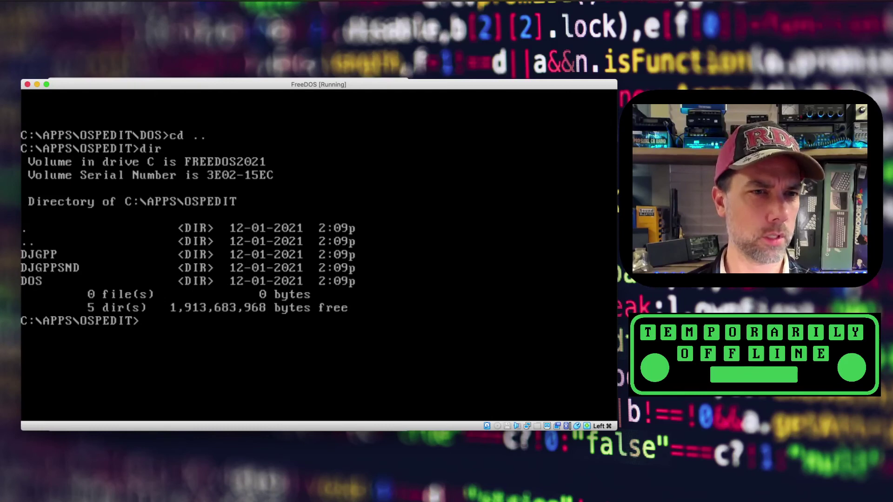
- Enter the djgpp subdirectory of ospedit and list its files
{"action": "type", "text": "cd djgpp"}
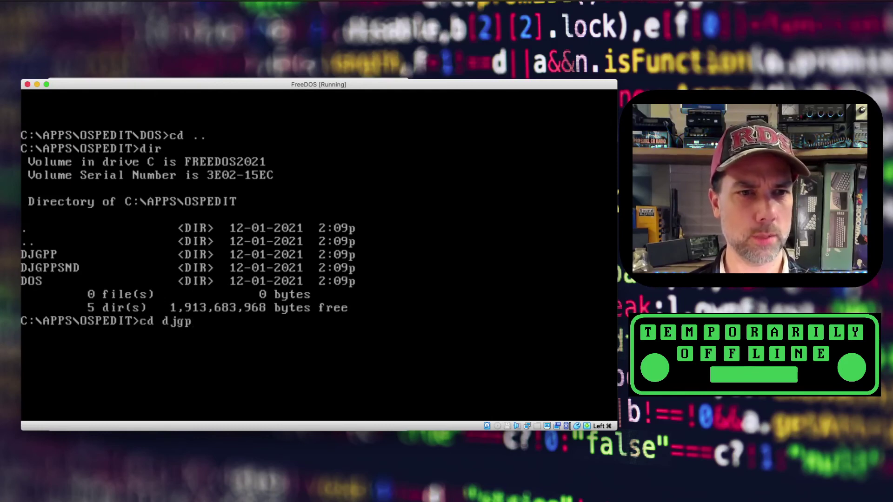
{"action": "key", "text": "Return"}
{"action": "type", "text": "dir"}
{"action": "key", "text": "Return"}
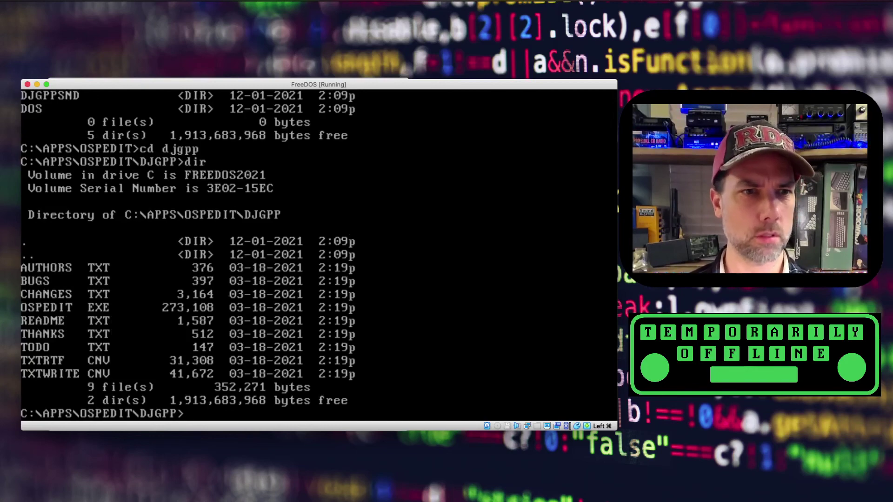
- Start the djgpp build of the ospedit editor
{"action": "type", "text": "cd"}
{"action": "key", "text": "BackSpace"}
{"action": "key", "text": "BackSpace"}
{"action": "key", "text": "BackSpace"}
{"action": "type", "text": "o"}
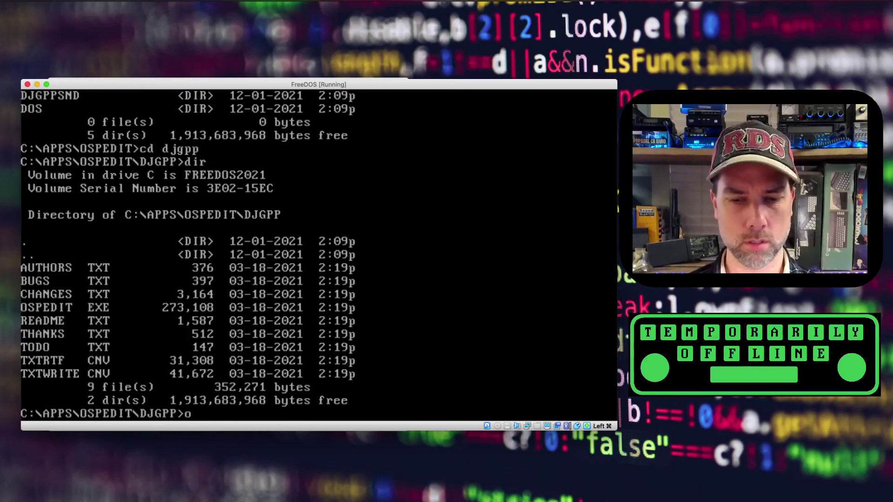
{"action": "type", "text": "spedit"}
{"action": "key", "text": "Return"}
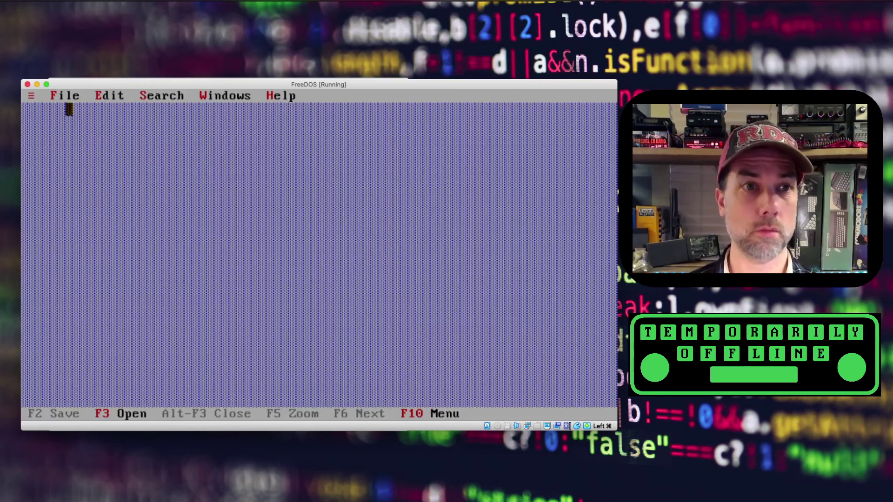
- Open bugs.txt from the djgpp directory to read the known problems, and exit the editor
{"action": "left_click", "coordinate": [68, 95]}
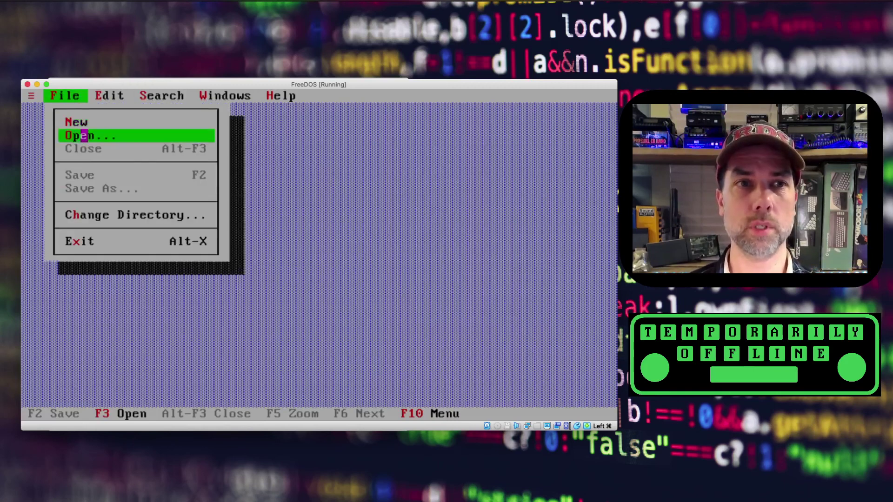
{"action": "left_click", "coordinate": [80, 135]}
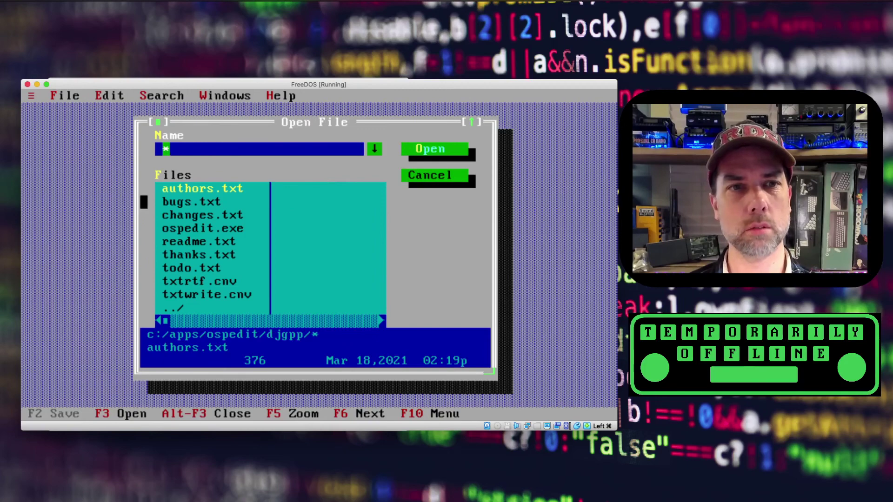
{"action": "double_click", "coordinate": [169, 202]}
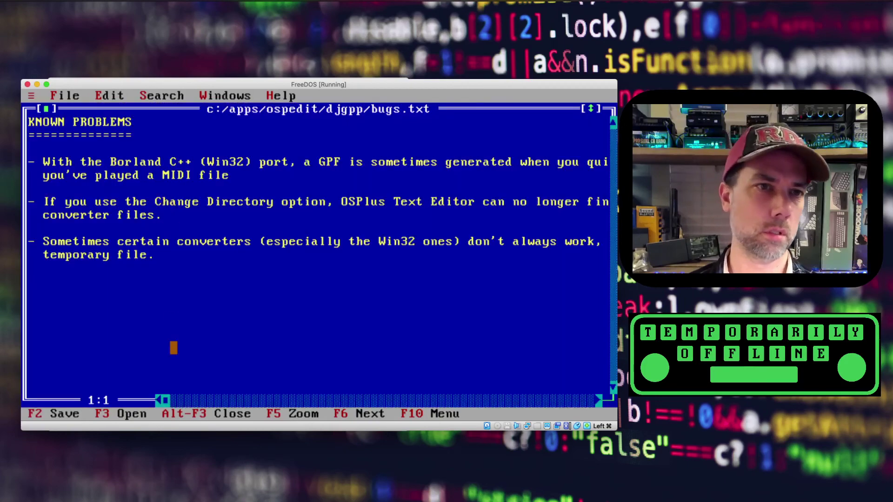
{"action": "left_click", "coordinate": [74, 95]}
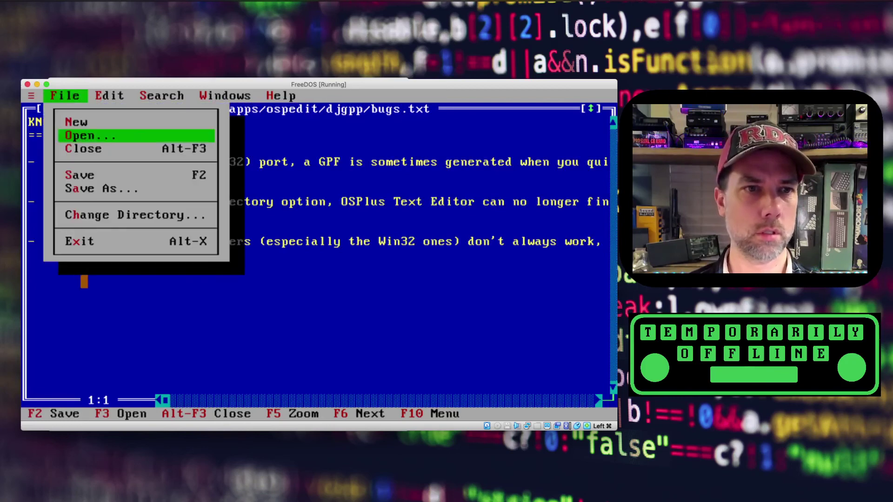
{"action": "left_click", "coordinate": [75, 240]}
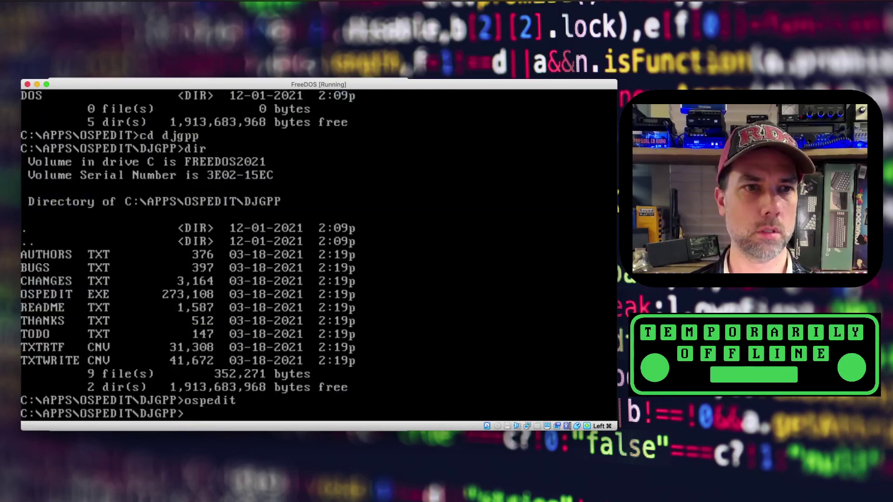
- Go up from djgpp to the ospedit directory and list its contents
{"action": "type", "text": "cd .."}
{"action": "key", "text": "Return"}
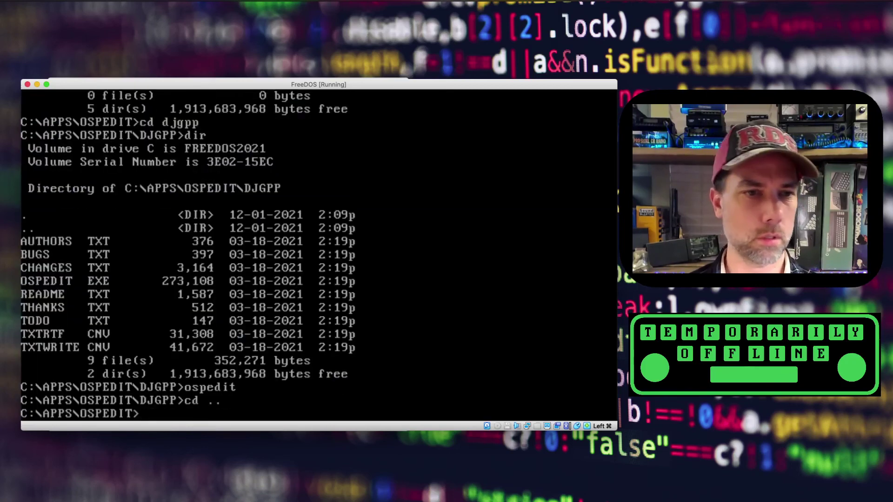
{"action": "type", "text": "dir"}
{"action": "key", "text": "Return"}
- Enter the djgppsnd subdirectory of ospedit and list its files
{"action": "type", "text": "cd d"}
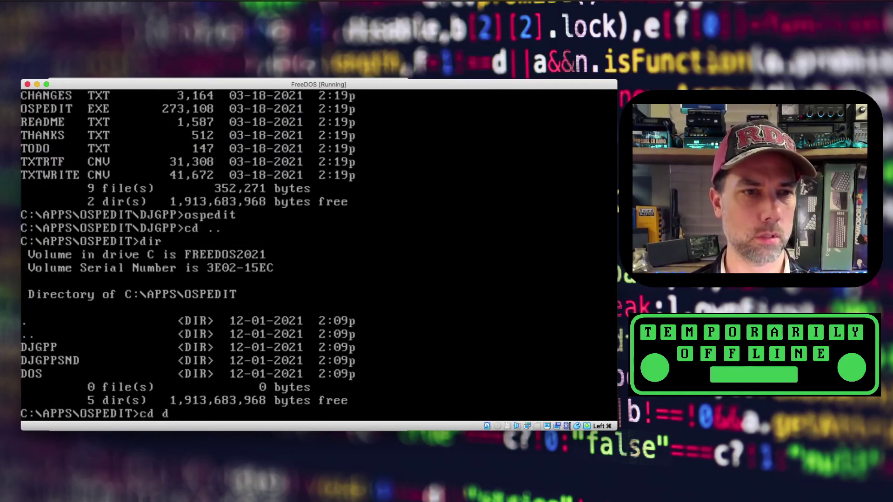
{"action": "type", "text": "j"}
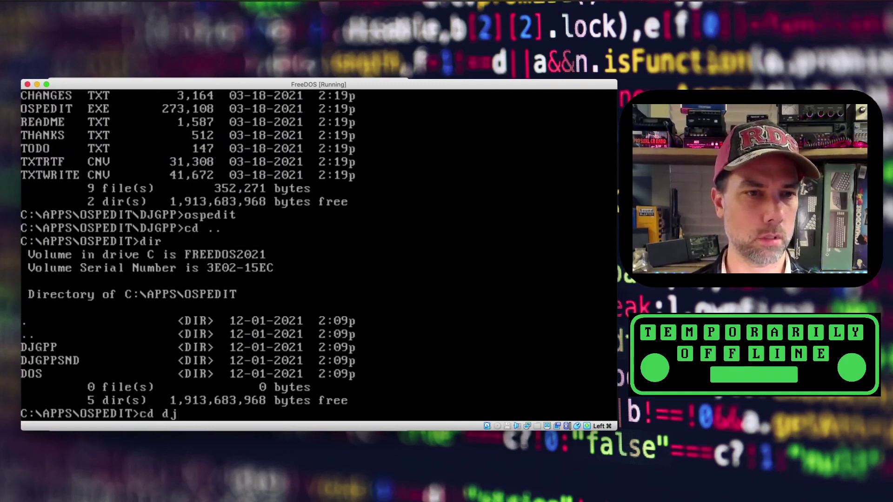
{"action": "type", "text": "gppsnd"}
{"action": "key", "text": "Return"}
{"action": "type", "text": "di"}
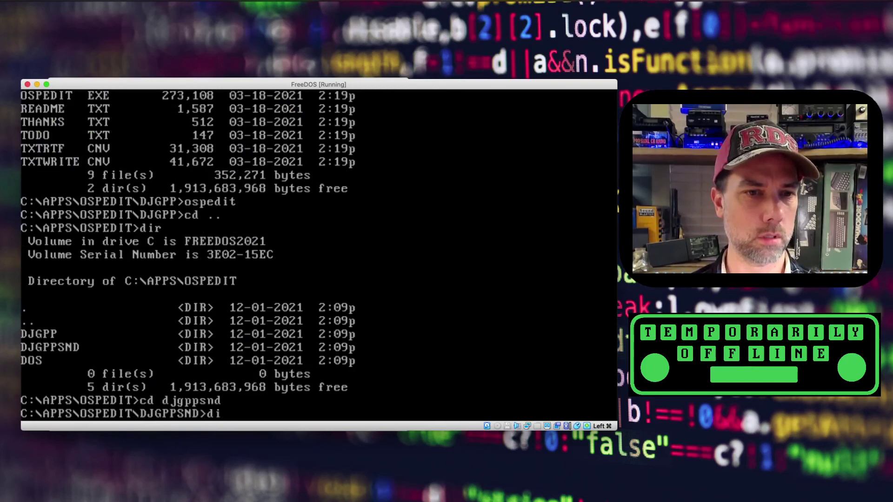
{"action": "type", "text": "r"}
{"action": "key", "text": "Return"}
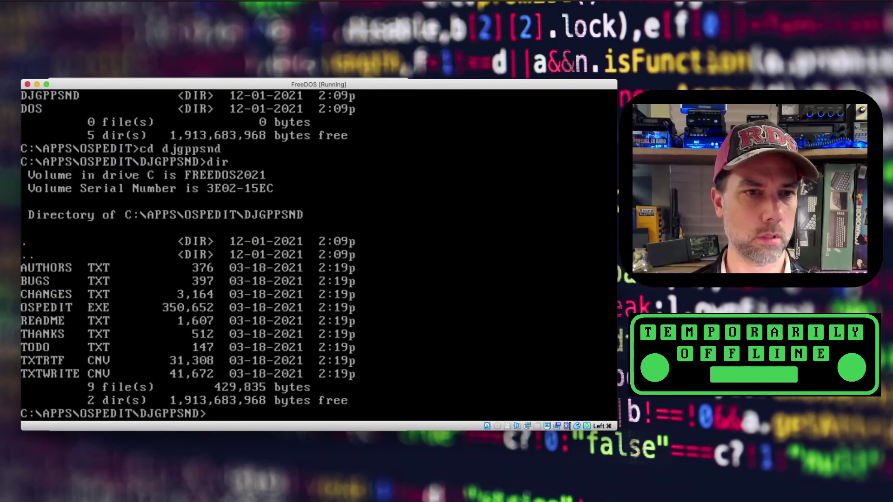
- Try to start the djgppsnd build of ospedit, and return to the parent directory and list it
{"action": "type", "text": "ospedit"}
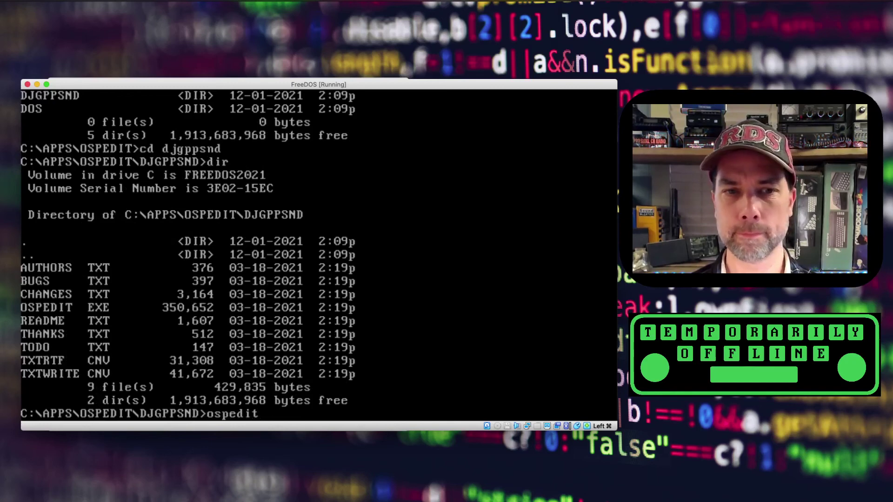
{"action": "key", "text": "Return"}
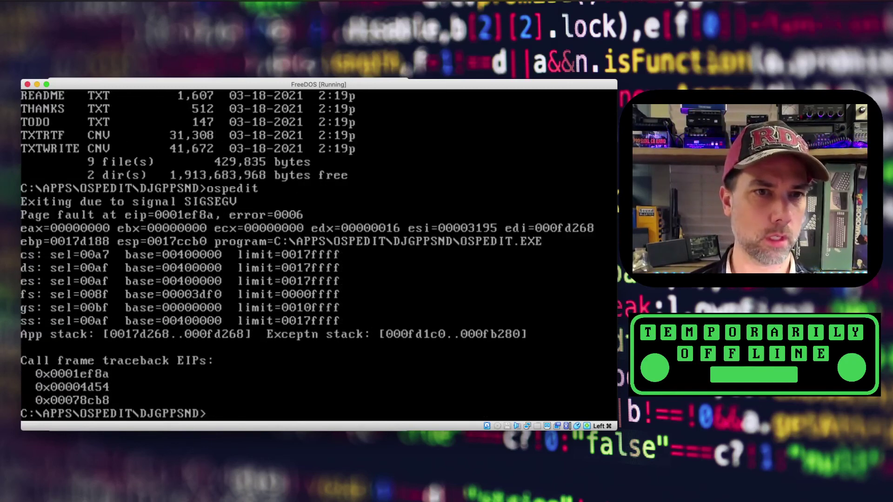
{"action": "type", "text": "cd .."}
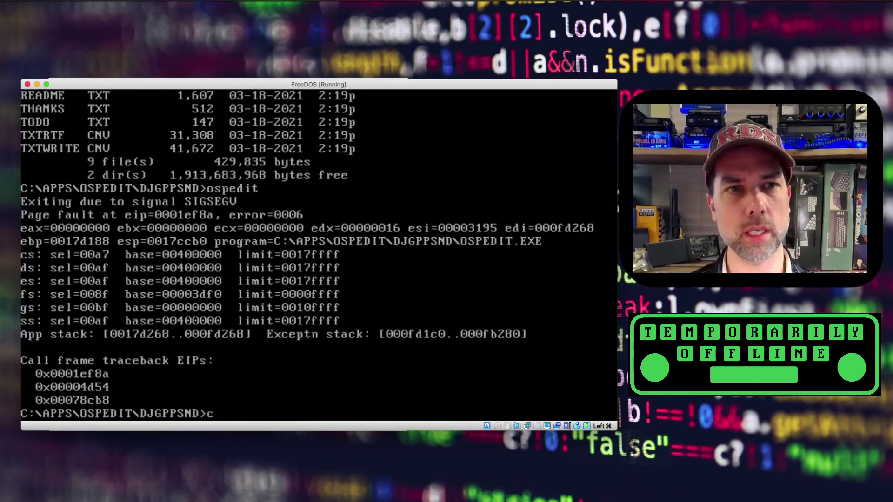
{"action": "key", "text": "Return"}
{"action": "type", "text": "dir"}
{"action": "key", "text": "Return"}
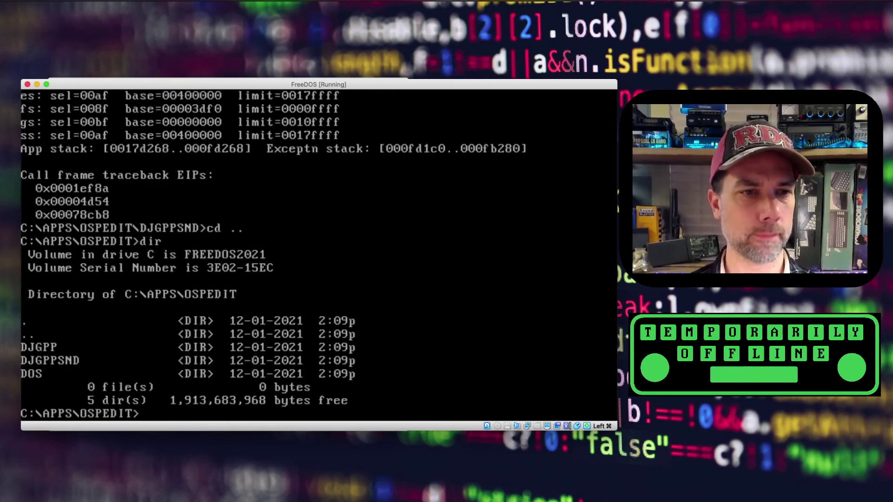
- Enter the djgpp directory again and list its files
{"action": "type", "text": "cd djgpp"}
{"action": "key", "text": "Return"}
{"action": "type", "text": "dir"}
{"action": "key", "text": "Return"}
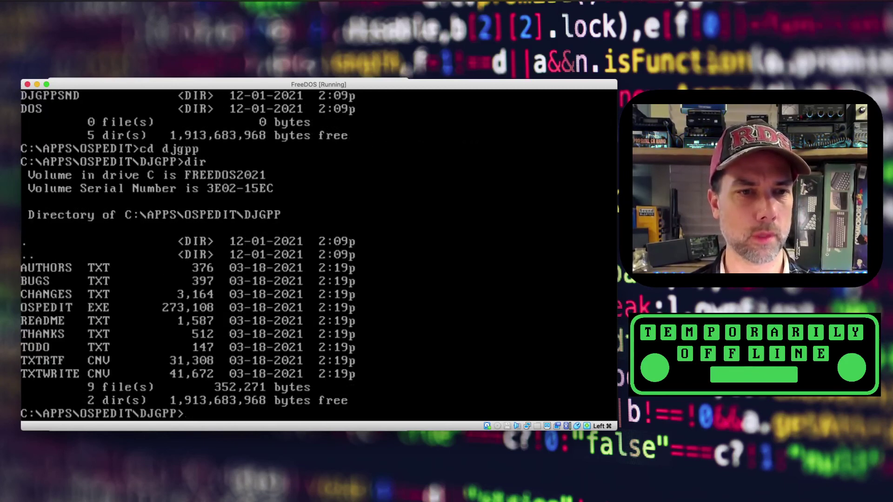
- Open readme.txt in the djgpp build of ospedit, and exit the editor
{"action": "type", "text": "ospedit"}
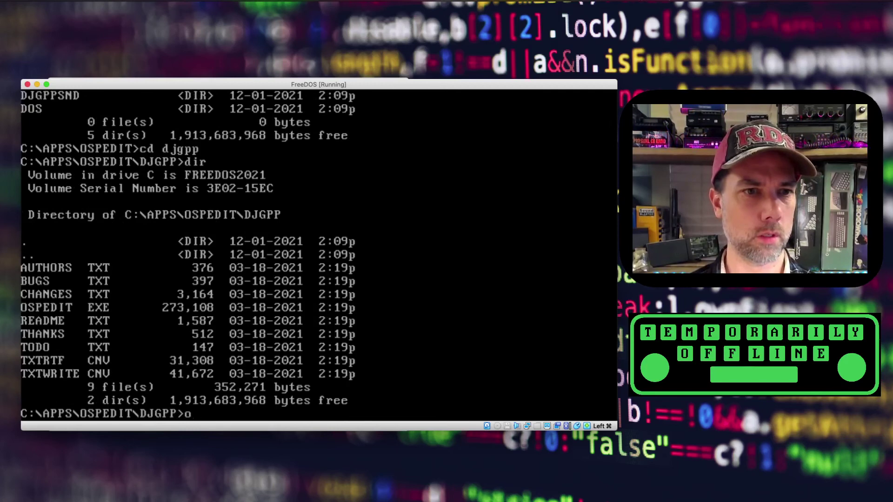
{"action": "type", "text": " readme.txt"}
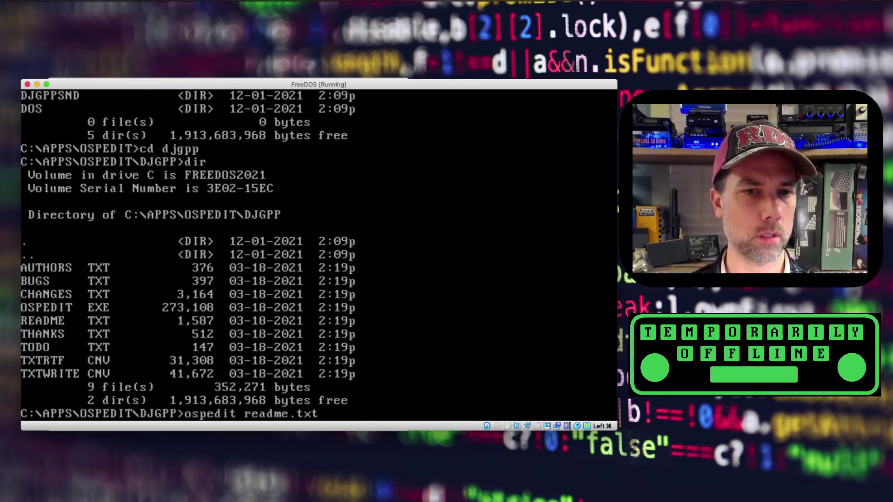
{"action": "key", "text": "Return"}
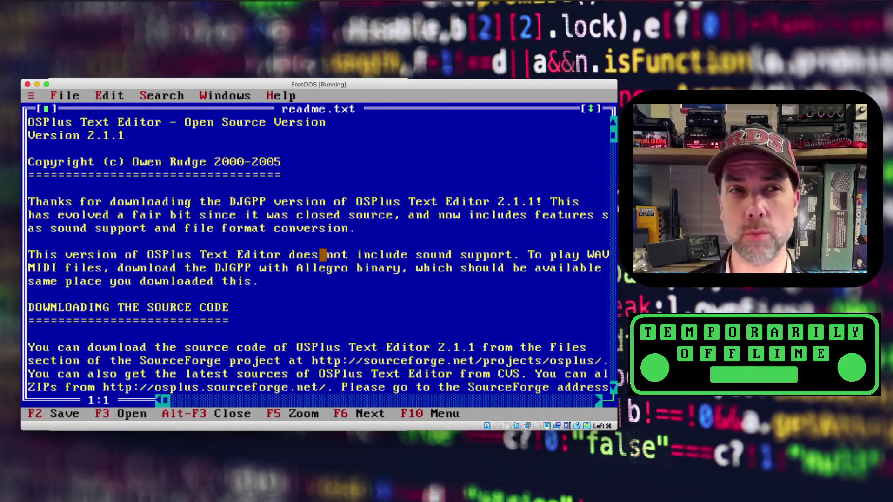
{"action": "left_click", "coordinate": [54, 95]}
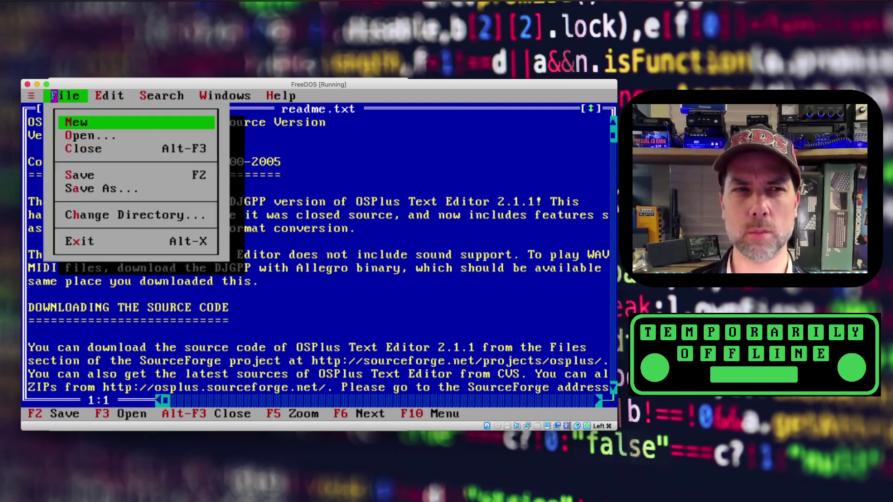
{"action": "left_click", "coordinate": [91, 240]}
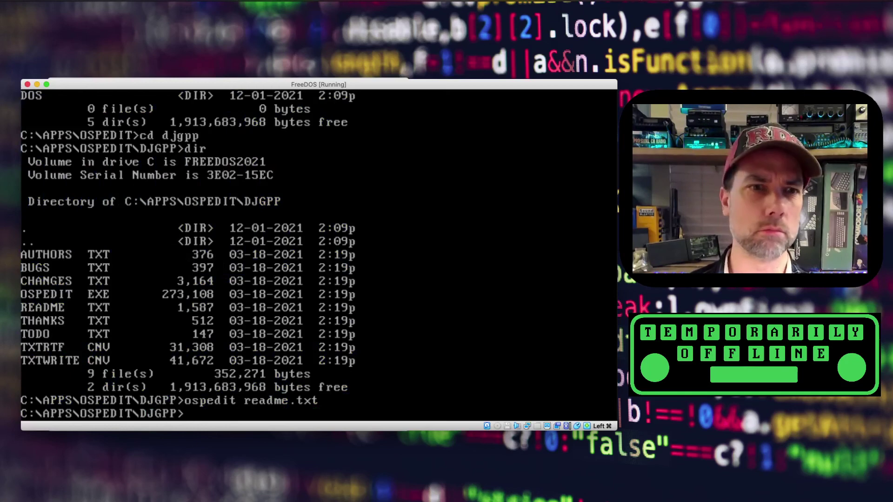
- Go up two levels from djgpp to C:\APPS and list the full directory contents
{"action": "type", "text": "cd .."}
{"action": "key", "text": "Return"}
{"action": "type", "text": "cd .."}
{"action": "key", "text": "Return"}
{"action": "type", "text": "dir"}
{"action": "key", "text": "Return"}
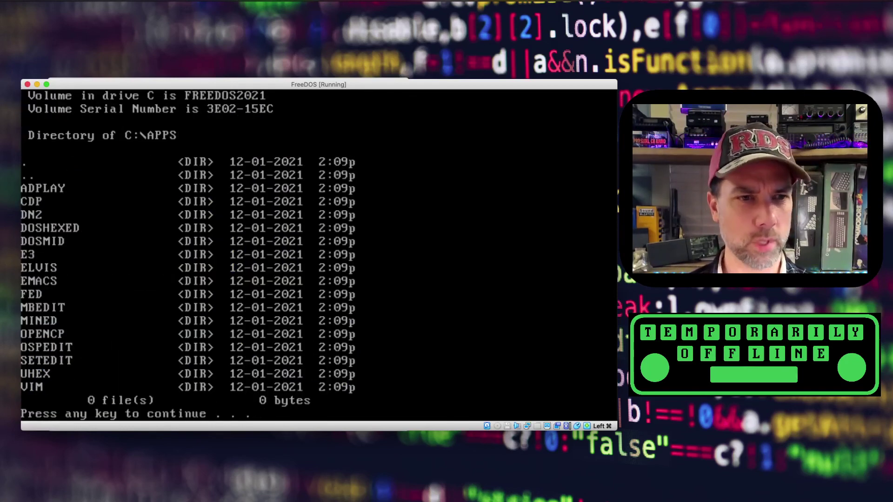
{"action": "key", "text": "Return"}
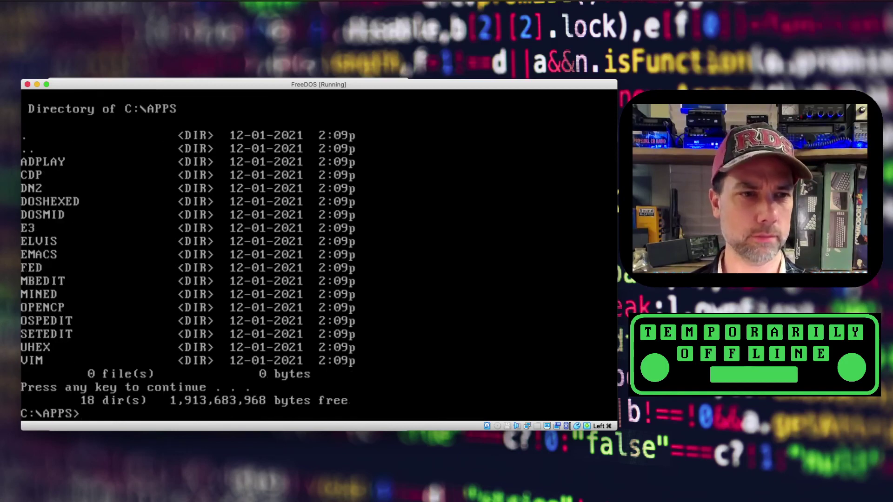
- Enter the setedit directory and list its contents
{"action": "type", "text": "cd setedit"}
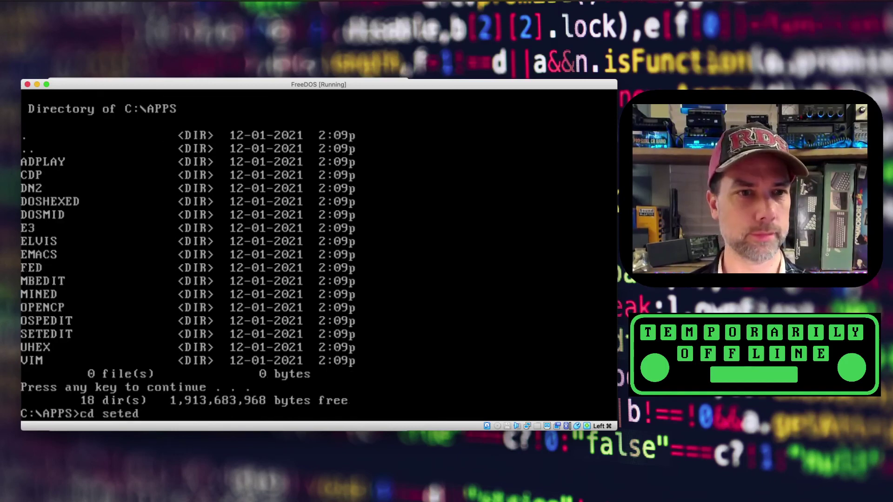
{"action": "key", "text": "Return"}
{"action": "type", "text": "dir"}
{"action": "key", "text": "Return"}
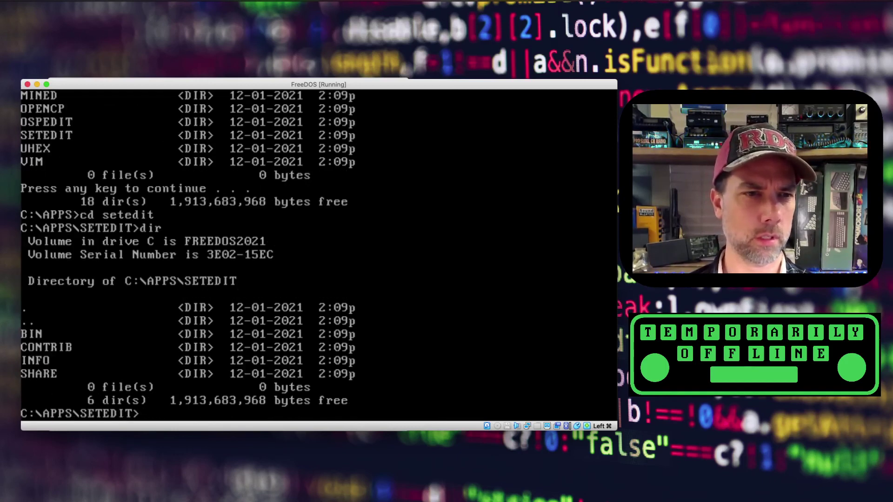
- Enter the bin subdirectory of setedit and list its files
{"action": "type", "text": "cd bine"}
{"action": "key", "text": "Return"}
{"action": "type", "text": "dir"}
{"action": "key", "text": "Return"}
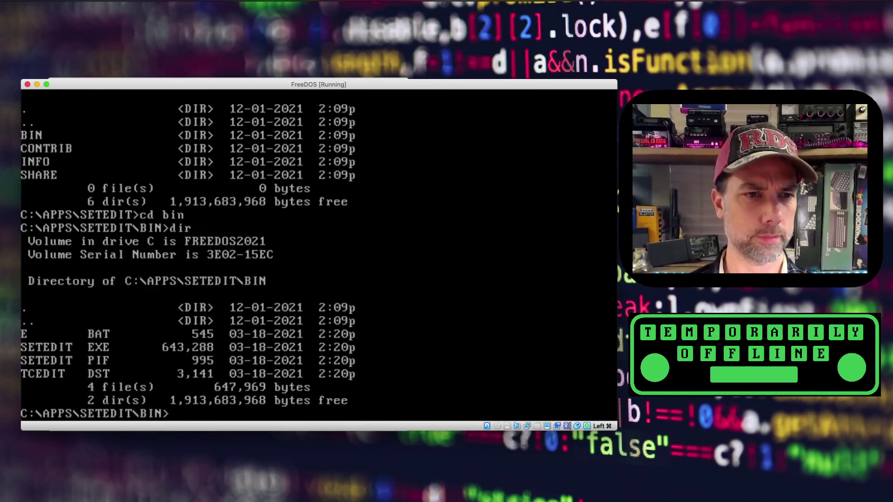
- Display the contents of the e.bat batch file with the type command
{"action": "type", "text": "t"}
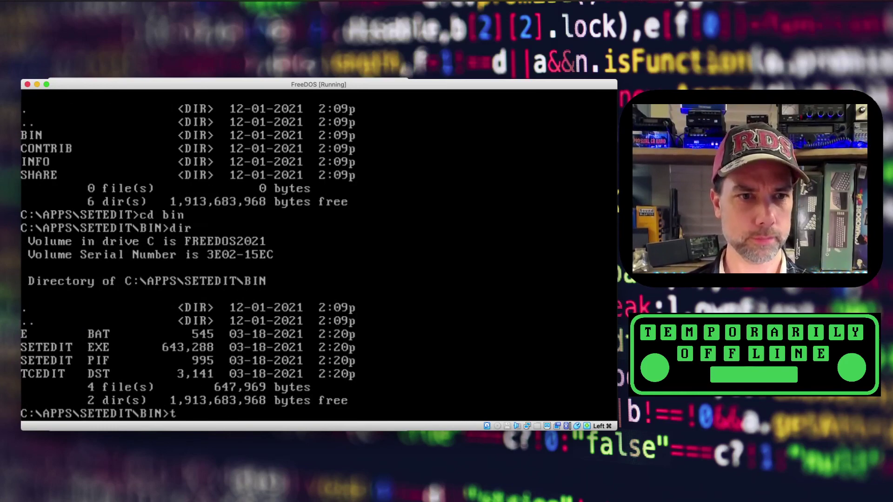
{"action": "type", "text": "ype e.bat"}
{"action": "key", "text": "Return"}
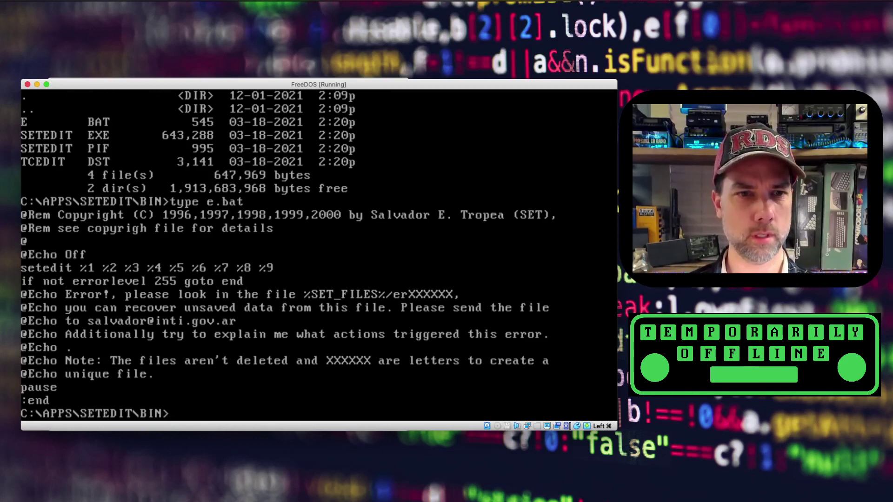
- Start setedit and dismiss its About and Tip of the day dialogs
{"action": "type", "text": "setedit"}
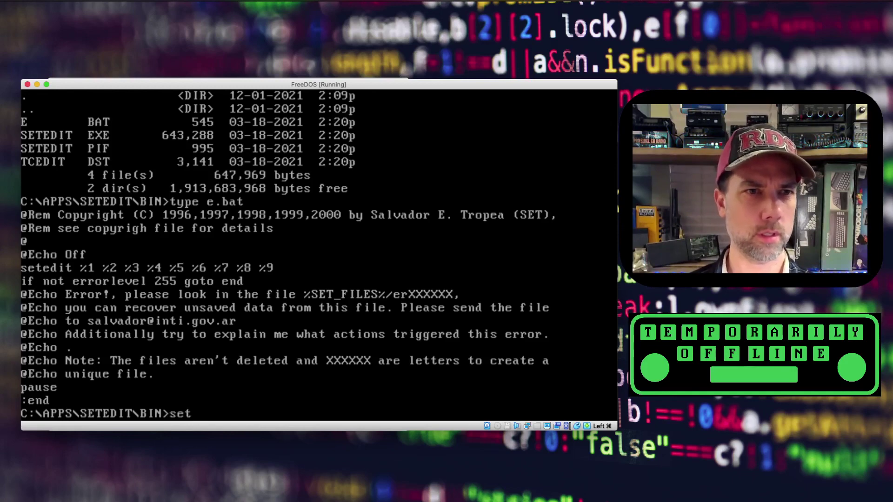
{"action": "key", "text": "Return"}
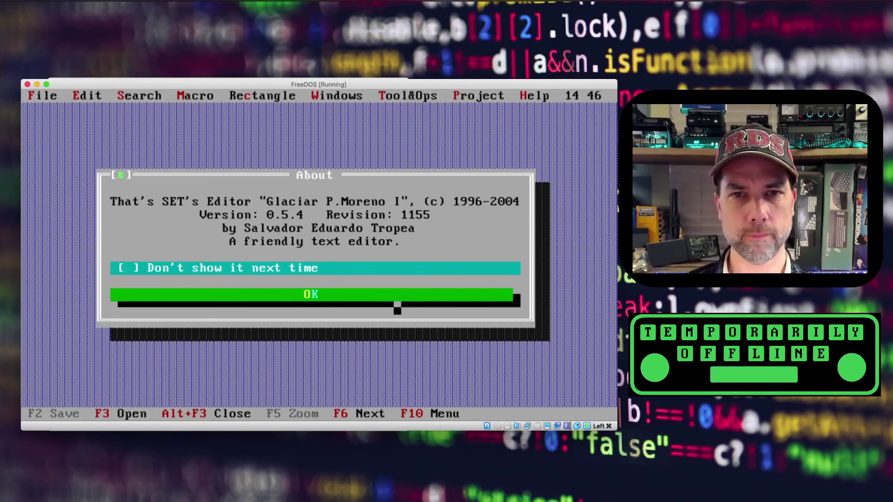
{"action": "left_click", "coordinate": [393, 294]}
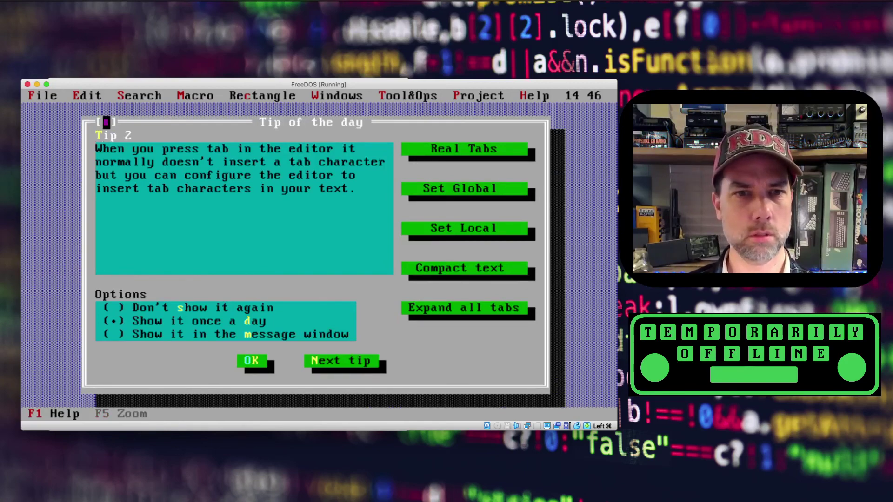
{"action": "left_click", "coordinate": [106, 122]}
- View the editor's About information, read through the Thanks to list, and close it
{"action": "left_click", "coordinate": [524, 95]}
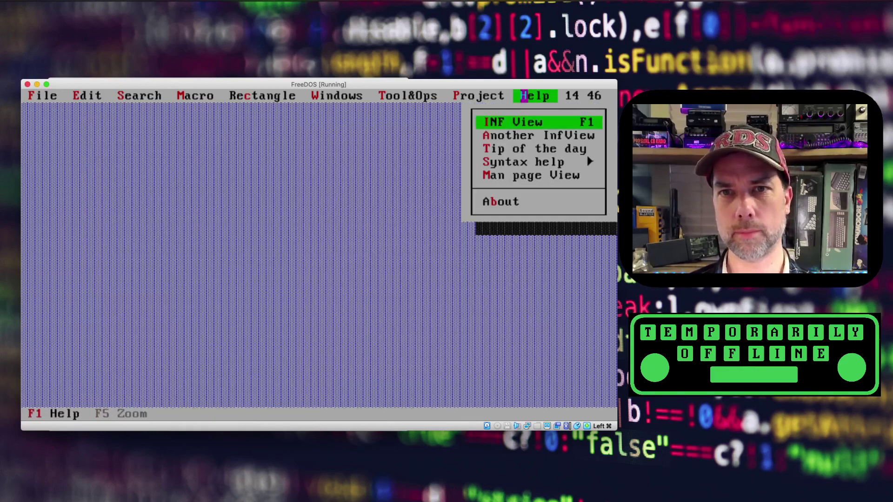
{"action": "left_click", "coordinate": [508, 202]}
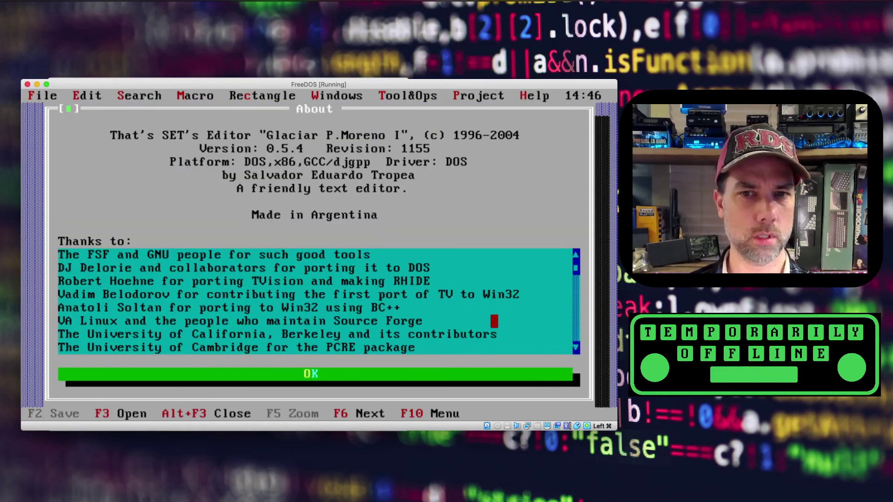
{"action": "left_click", "coordinate": [576, 321]}
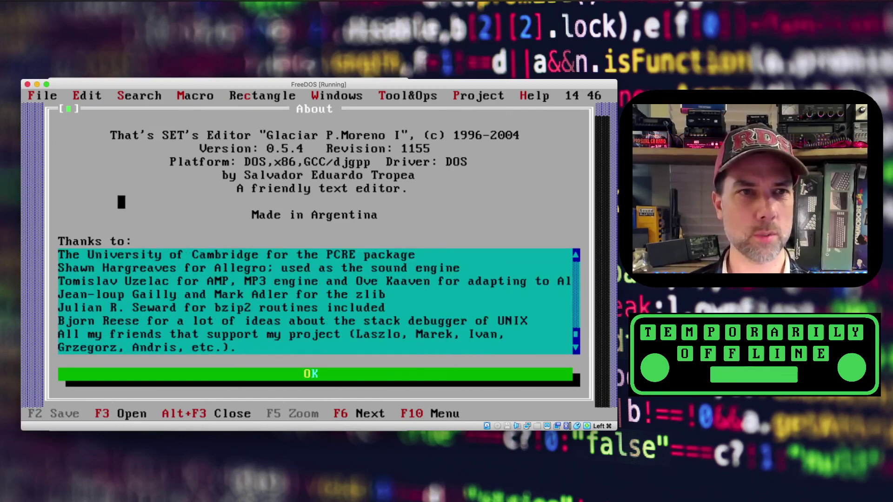
{"action": "left_click", "coordinate": [68, 110]}
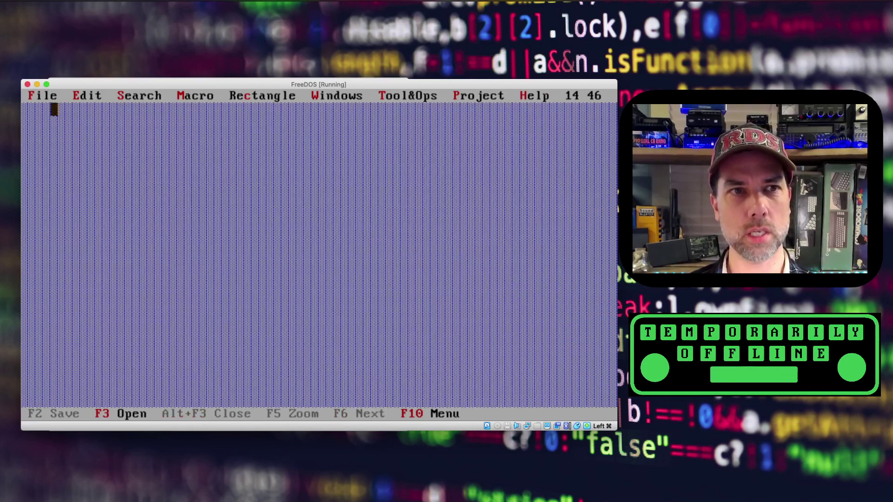
- Open tcedit.dst from the bin directory in setedit and accept the file warning
{"action": "left_click", "coordinate": [54, 95]}
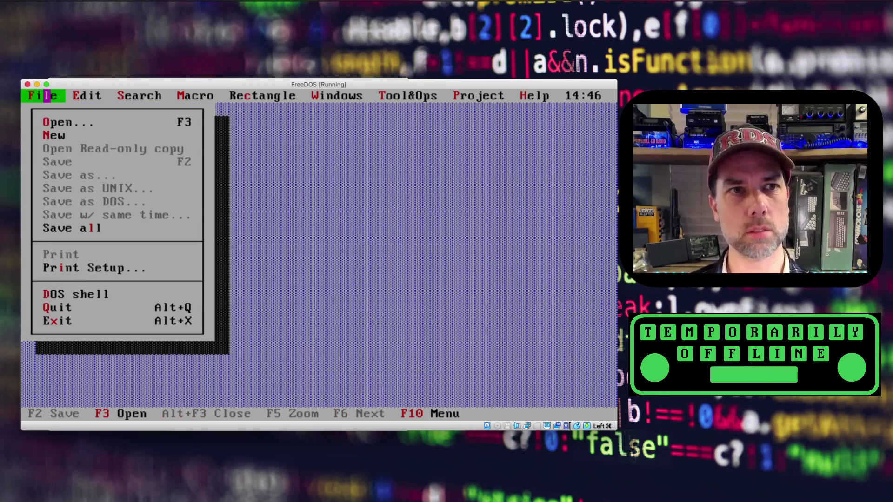
{"action": "left_click", "coordinate": [76, 122]}
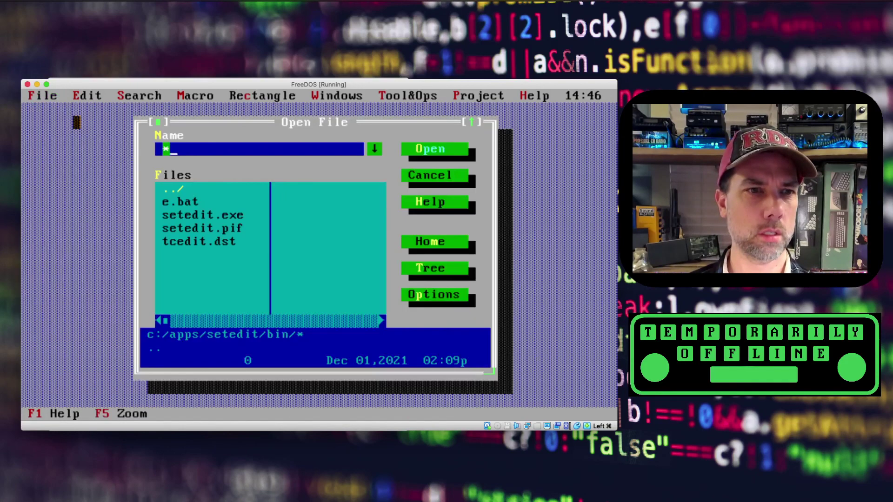
{"action": "double_click", "coordinate": [207, 241]}
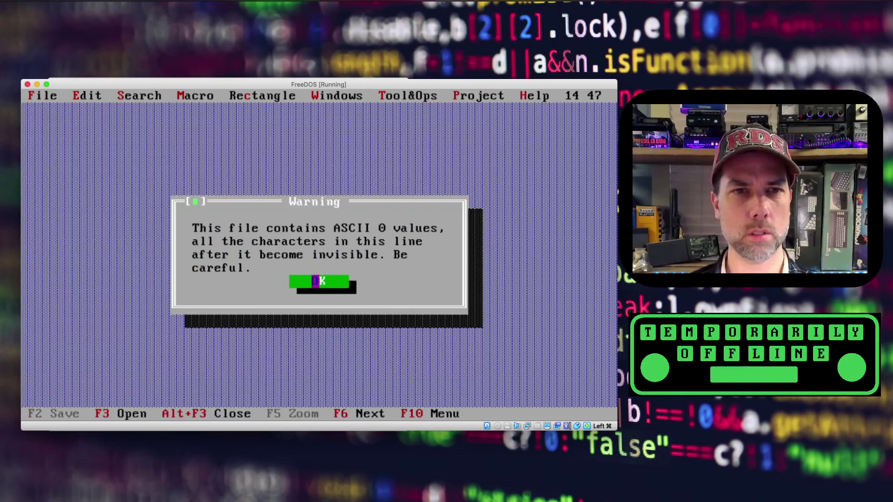
{"action": "left_click", "coordinate": [316, 281]}
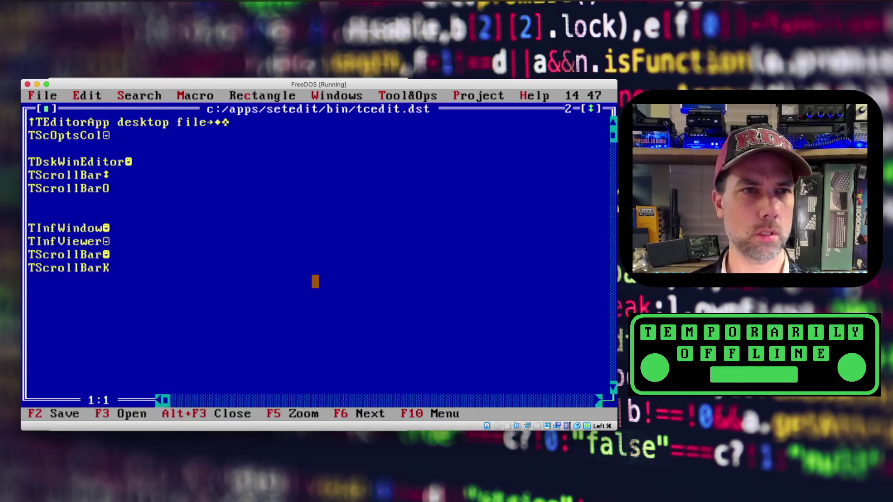
- Exit setedit and return to the DOS prompt
{"action": "left_click", "coordinate": [39, 95]}
{"action": "left_click", "coordinate": [598, 321]}
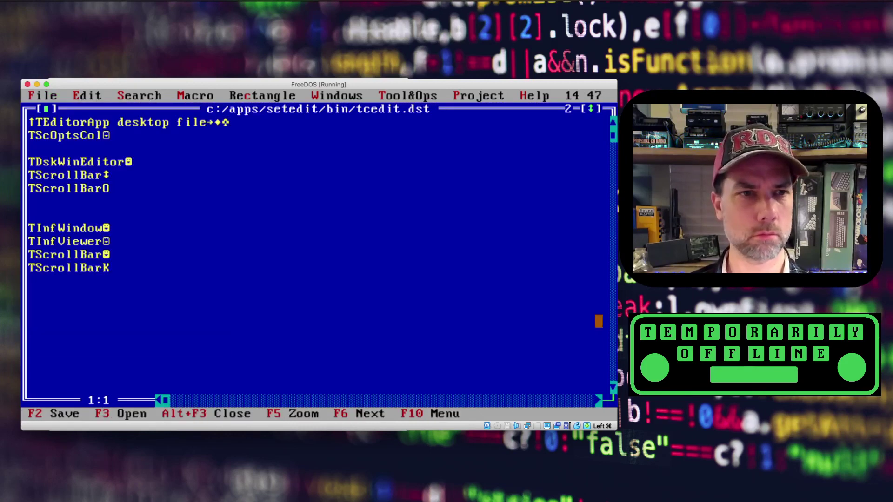
{"action": "left_click", "coordinate": [40, 95]}
{"action": "left_click", "coordinate": [66, 318]}
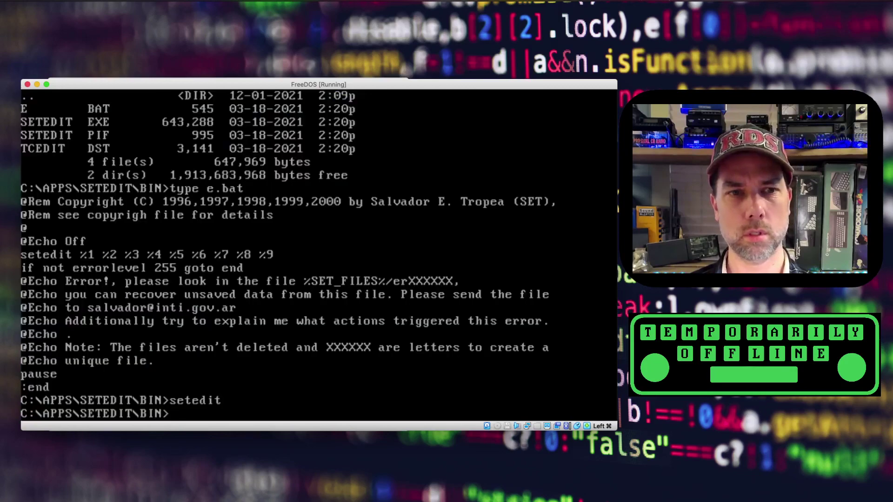
- Go up two levels from setedit's bin directory to C:\APPS and list its contents in full
{"action": "type", "text": "cd .."}
{"action": "key", "text": "Return"}
{"action": "type", "text": "cd .."}
{"action": "key", "text": "Return"}
{"action": "type", "text": "dir"}
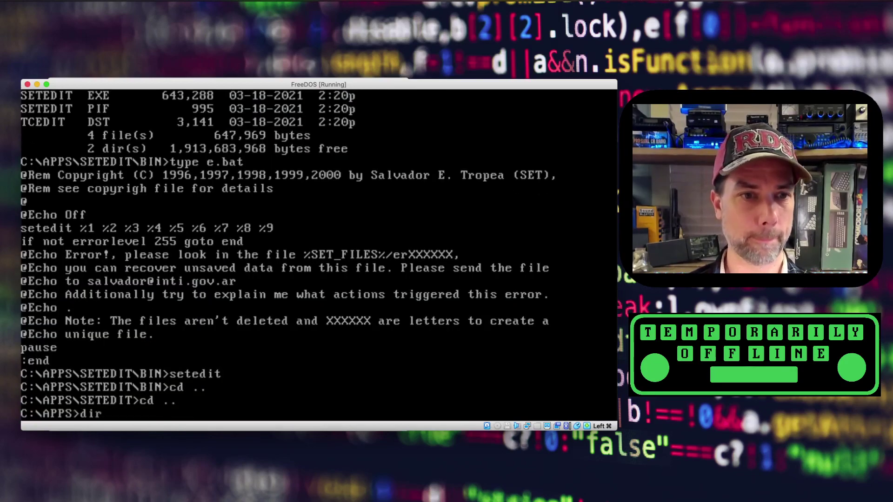
{"action": "key", "text": "Return"}
{"action": "key", "text": "space"}
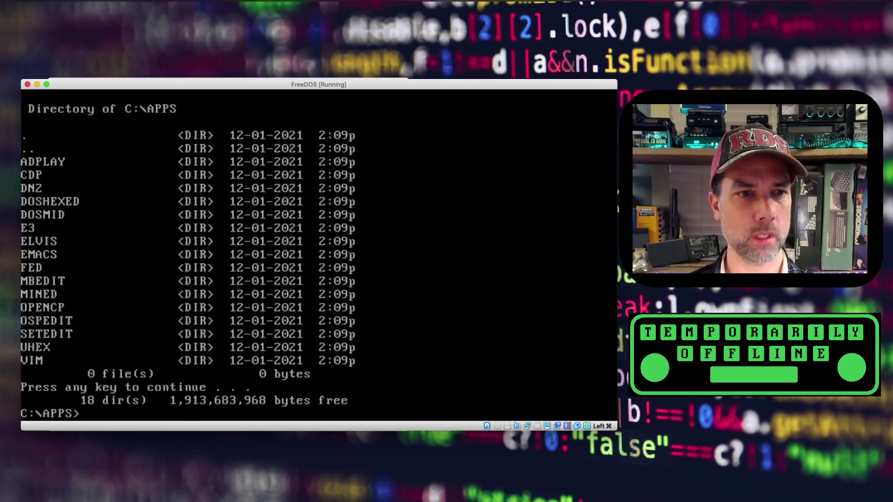
- Enter the uhex directory and list its files, and run uhex without arguments to show its usage
{"action": "type", "text": "cd uhex"}
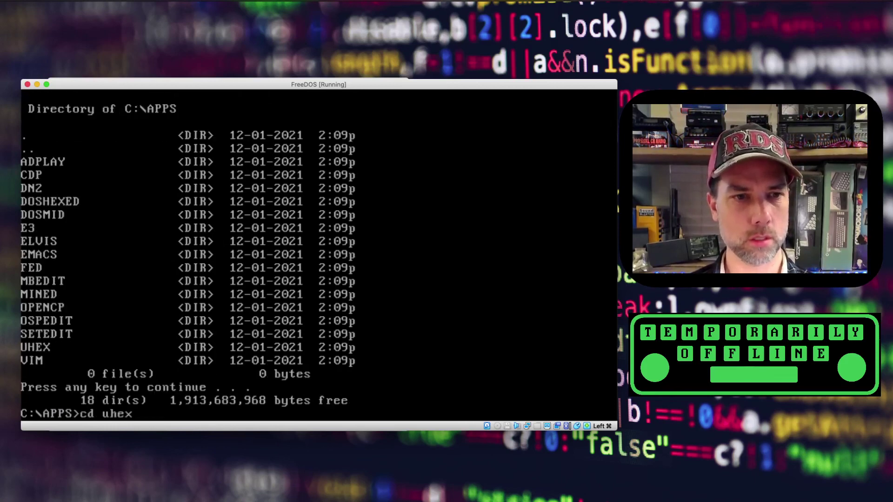
{"action": "key", "text": "Return"}
{"action": "type", "text": "dir"}
{"action": "key", "text": "Return"}
{"action": "type", "text": "uhex"}
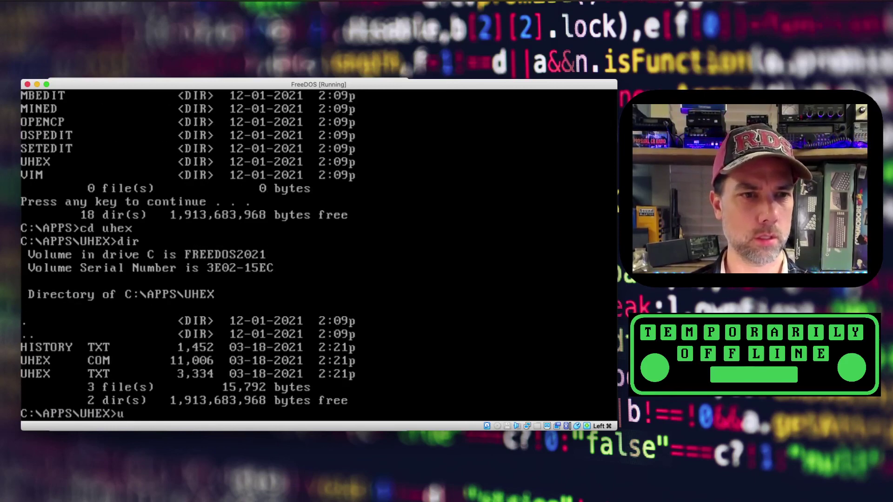
{"action": "key", "text": "Return"}
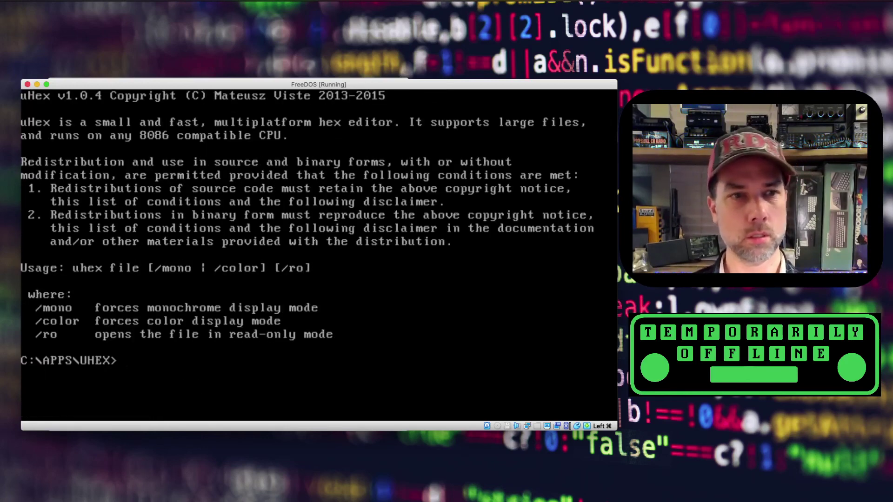
- Try to open uhex.exe in the uhex hex editor, and list the directory's files again
{"action": "type", "text": "uhex"}
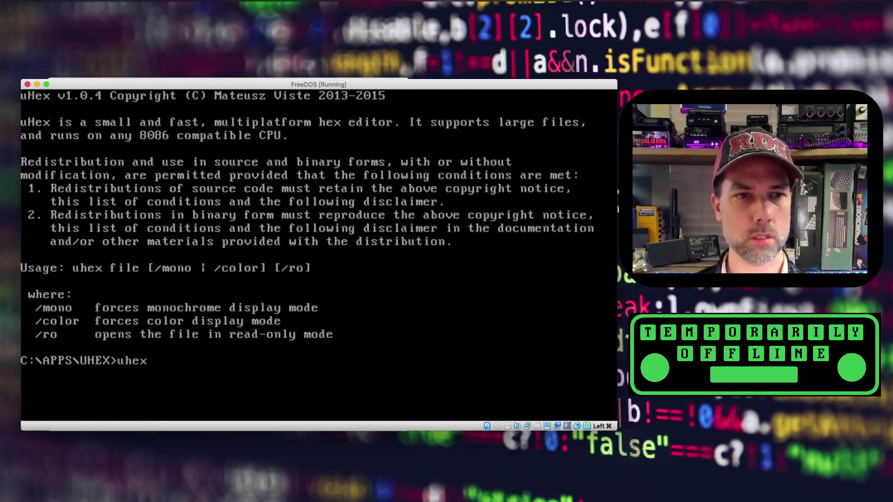
{"action": "type", "text": " uhxe"}
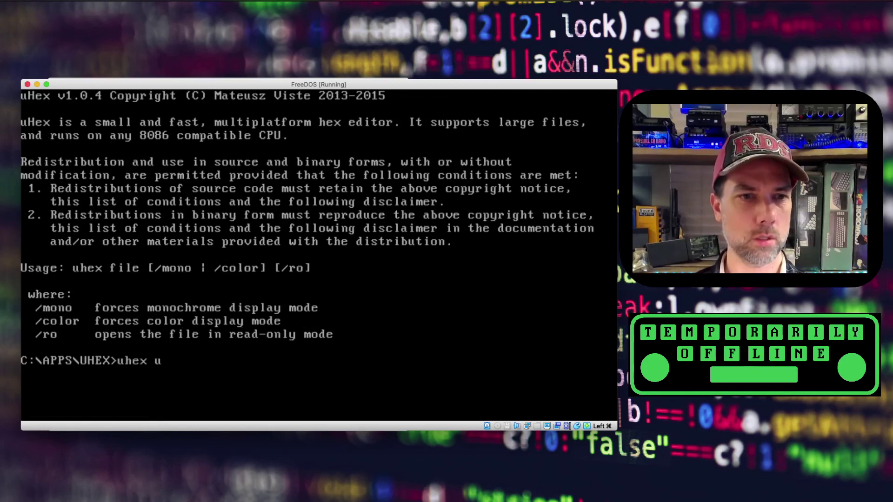
{"action": "key", "text": "BackSpace"}
{"action": "key", "text": "BackSpace"}
{"action": "type", "text": "ex.exe"}
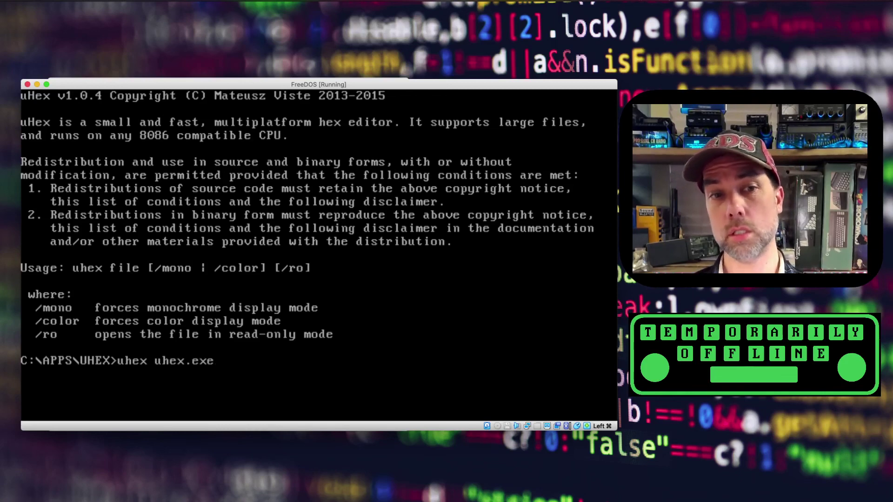
{"action": "key", "text": "Return"}
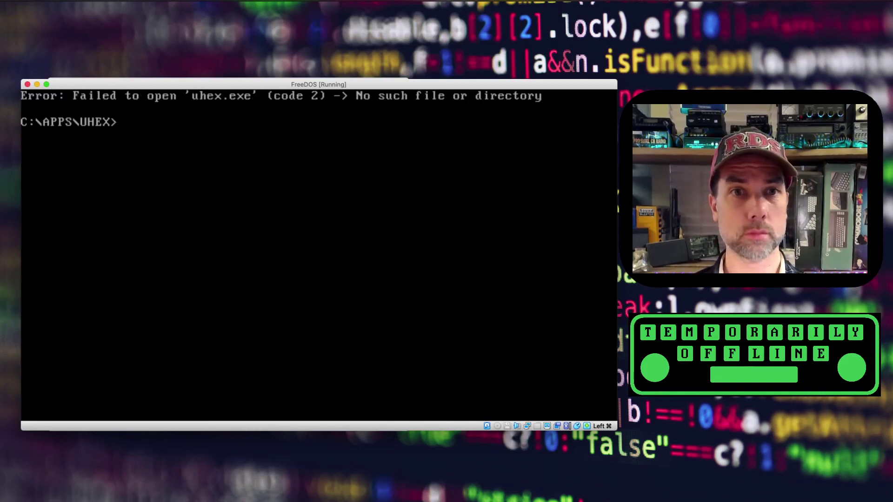
{"action": "type", "text": "dir"}
{"action": "key", "text": "Return"}
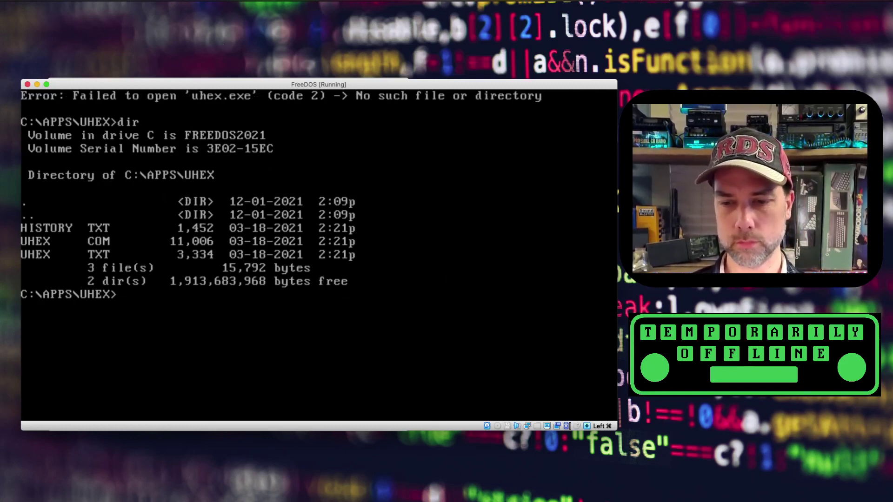
- Open uhex.com from the current directory in the uhex hex editor
{"action": "left_click", "coordinate": [293, 206]}
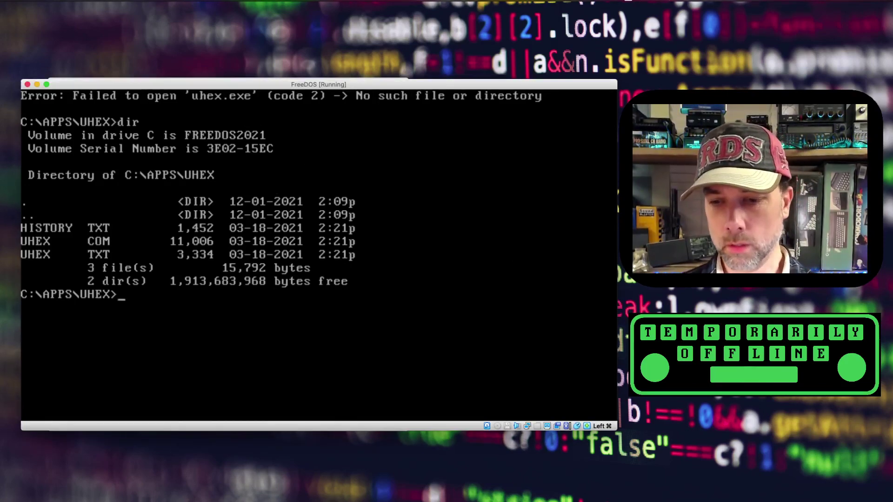
{"action": "type", "text": "uhex"}
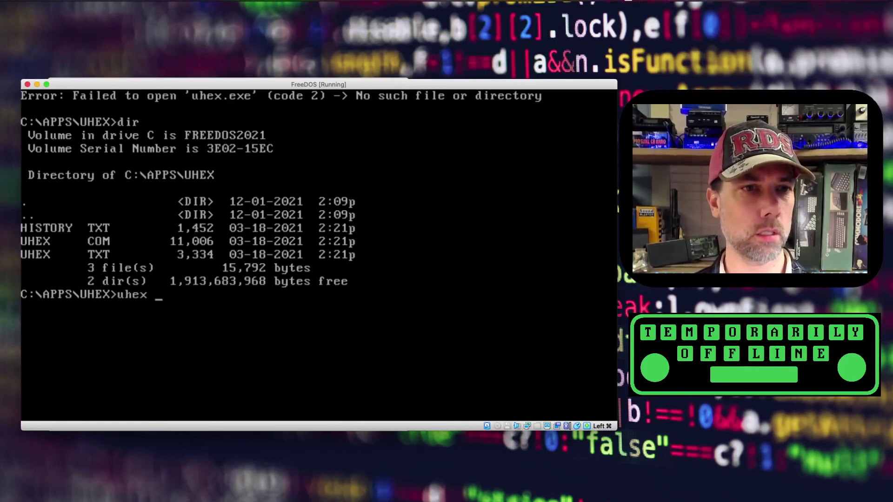
{"action": "type", "text": " uhex.c"}
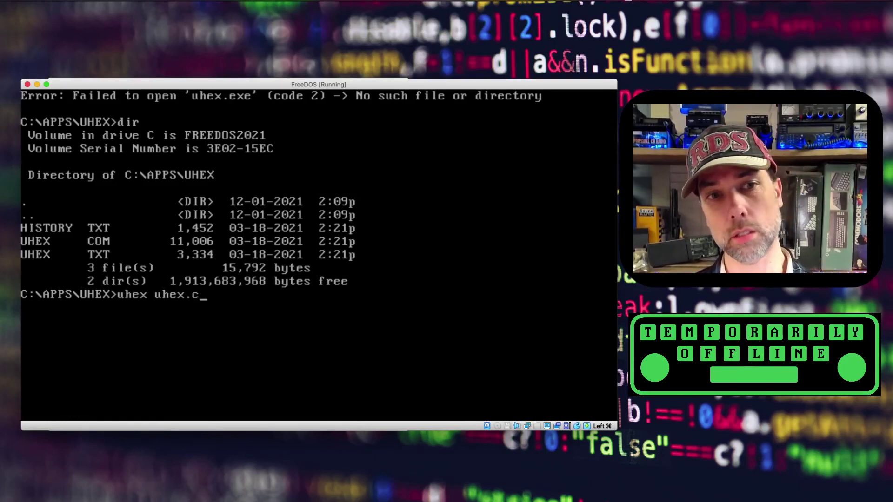
{"action": "type", "text": "om"}
{"action": "key", "text": "Return"}
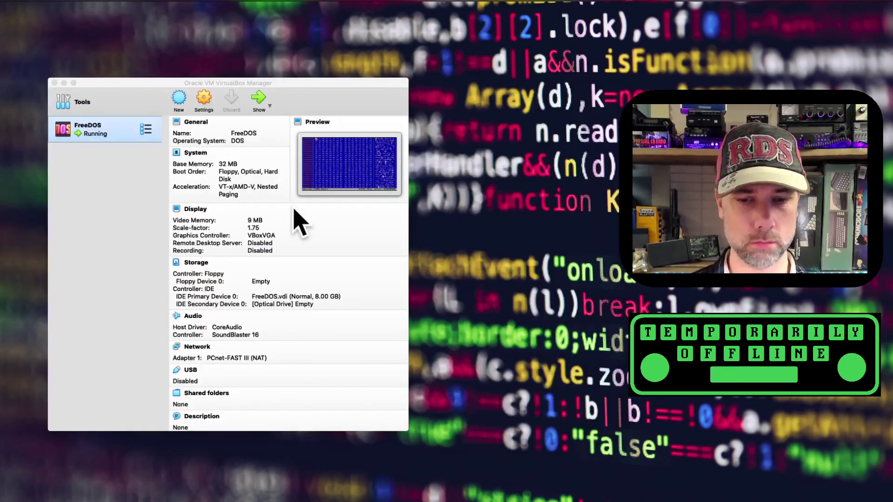
- Switch back to the FreeDOS virtual machine window and show uhex's list of command shortcuts
{"action": "left_click", "coordinate": [294, 210]}
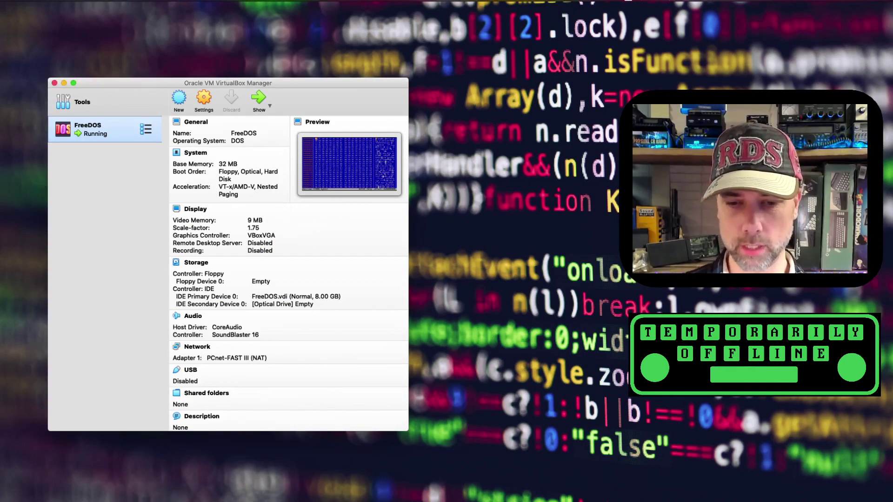
{"action": "key", "text": "super+Tab"}
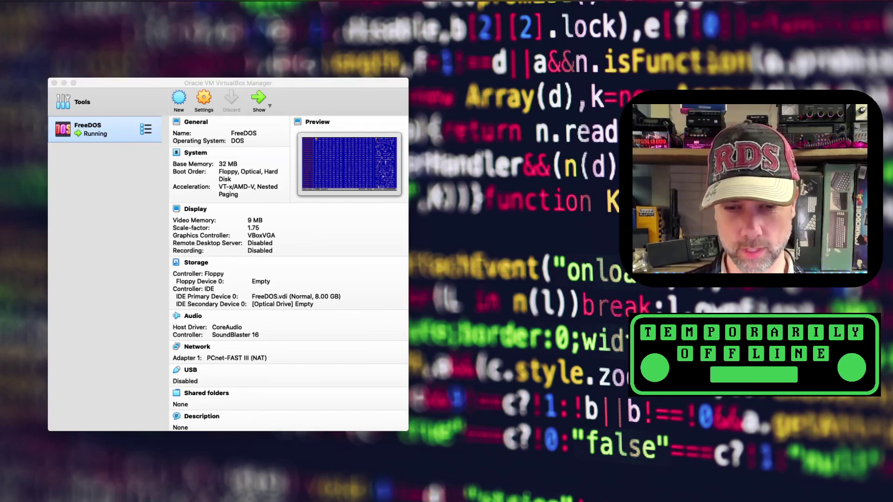
{"action": "key", "text": "super+Tab"}
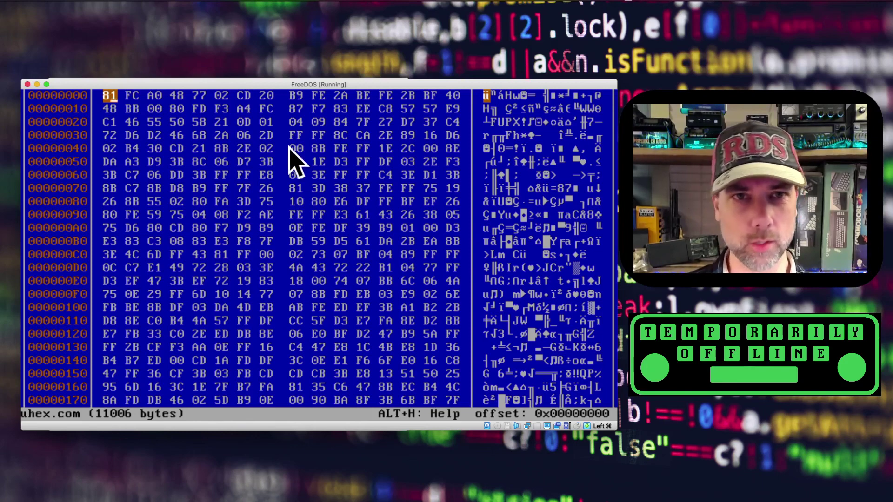
{"action": "key", "text": "alt"}
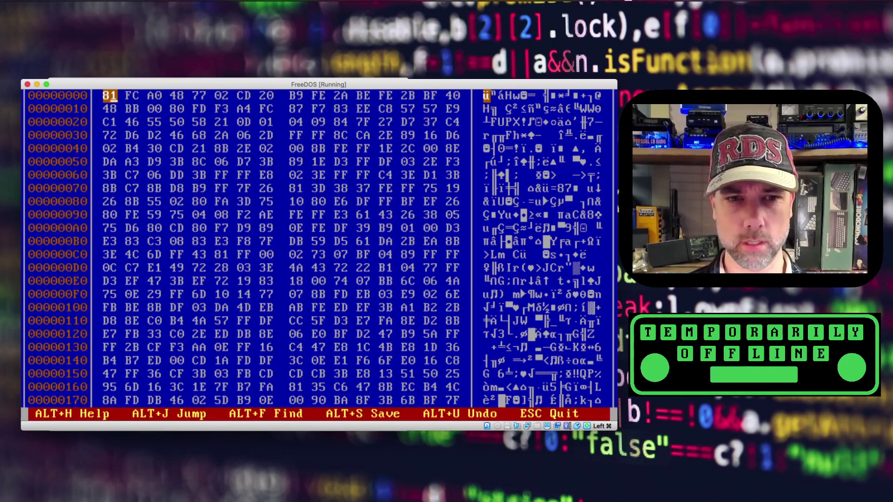
- Quit uhex, then go up to C:\APPS and list its full contents one page at a time
{"action": "key", "text": "Escape"}
{"action": "type", "text": "cd .."}
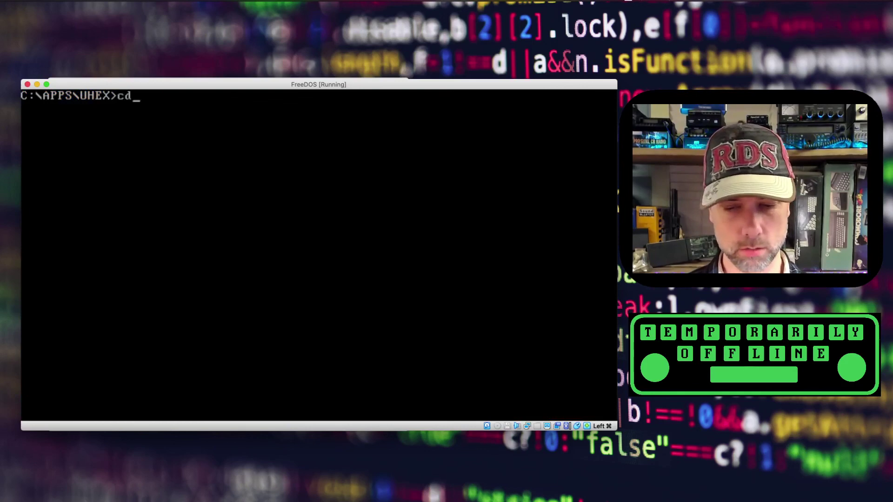
{"action": "key", "text": "Return"}
{"action": "type", "text": "dir /p"}
{"action": "key", "text": "Return"}
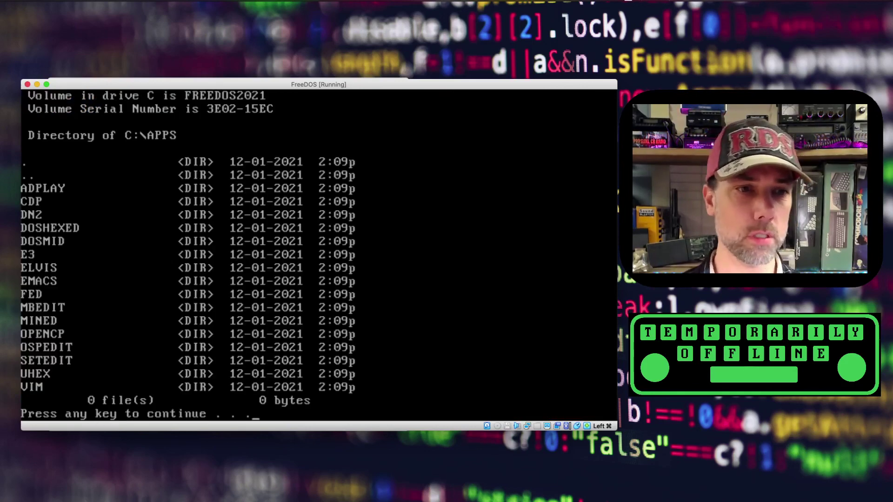
{"action": "key", "text": "space"}
- Enter the vim directory and page through its complete file listing
{"action": "type", "text": "cd vim"}
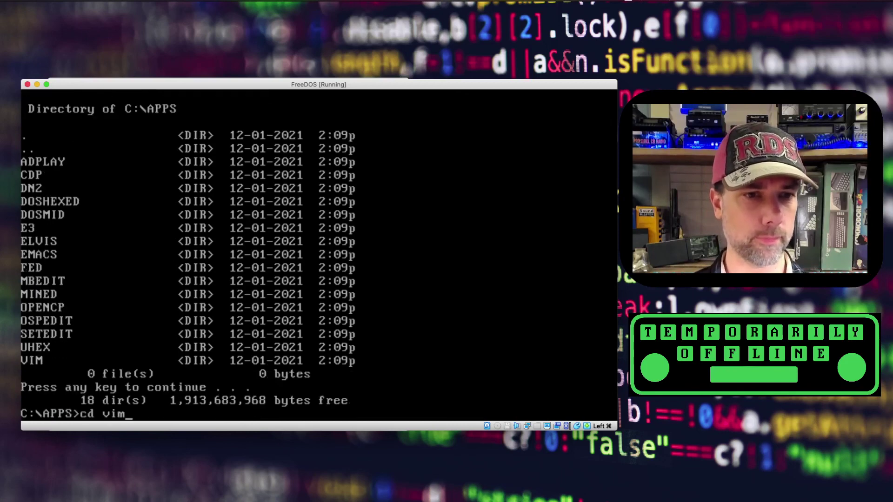
{"action": "key", "text": "Return"}
{"action": "type", "text": "dir /p"}
{"action": "key", "text": "Return"}
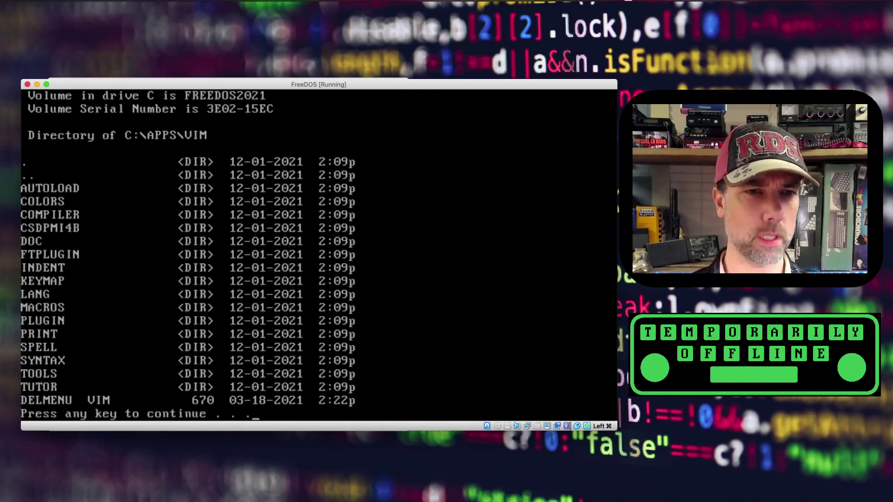
{"action": "key", "text": "space"}
{"action": "key", "text": "space"}
- Start the Vim editor from its directory without opening a file
{"action": "type", "text": "vim"}
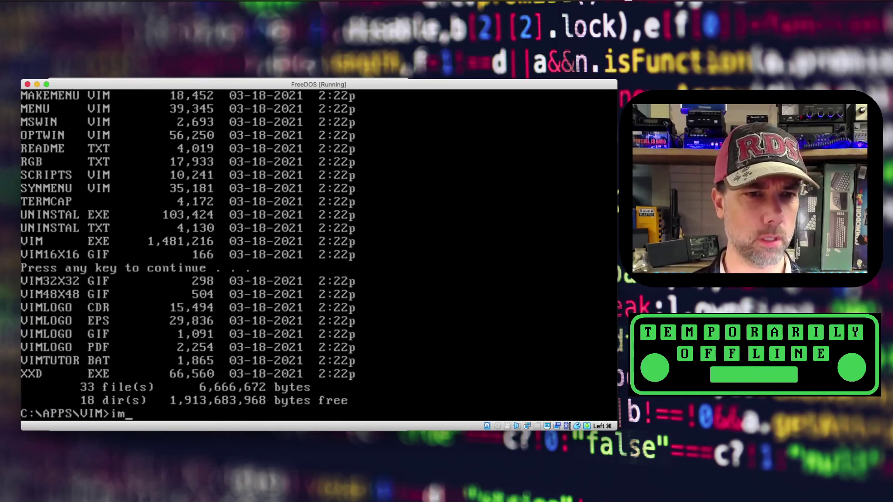
{"action": "key", "text": "BackSpace"}
{"action": "key", "text": "BackSpace"}
{"action": "key", "text": "BackSpace"}
{"action": "type", "text": "vim"}
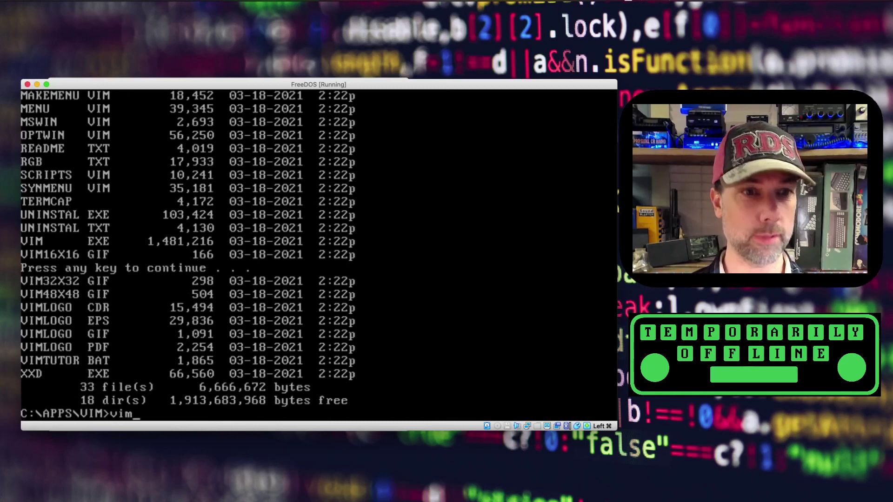
{"action": "key", "text": "Return"}
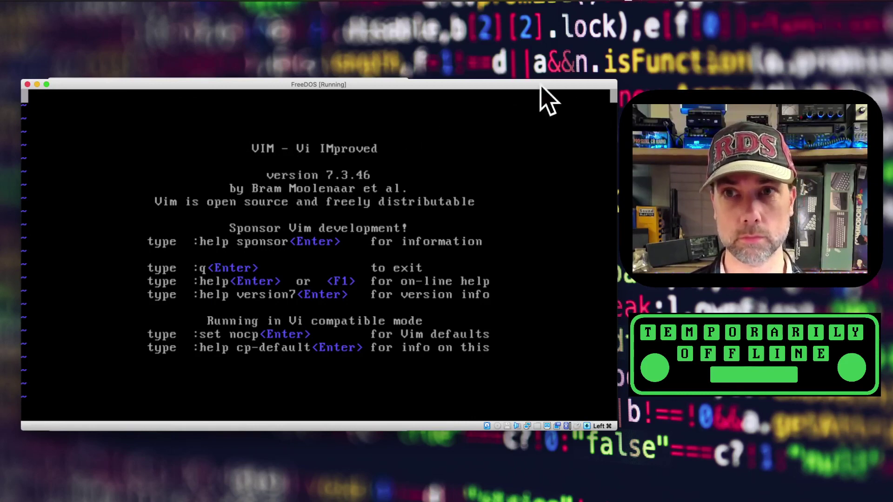
{"action": "left_click", "coordinate": [372, 160]}
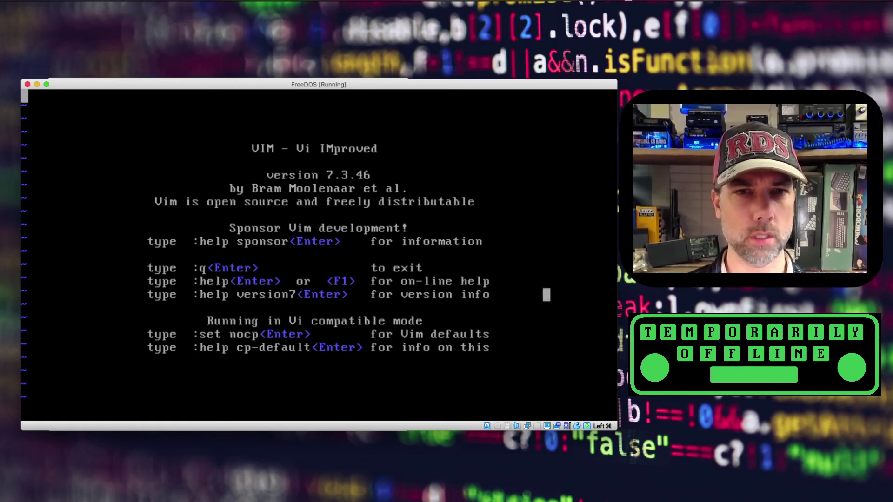
- Quit Vim without saving, using the :q! command
{"action": "type", "text": ":Q"}
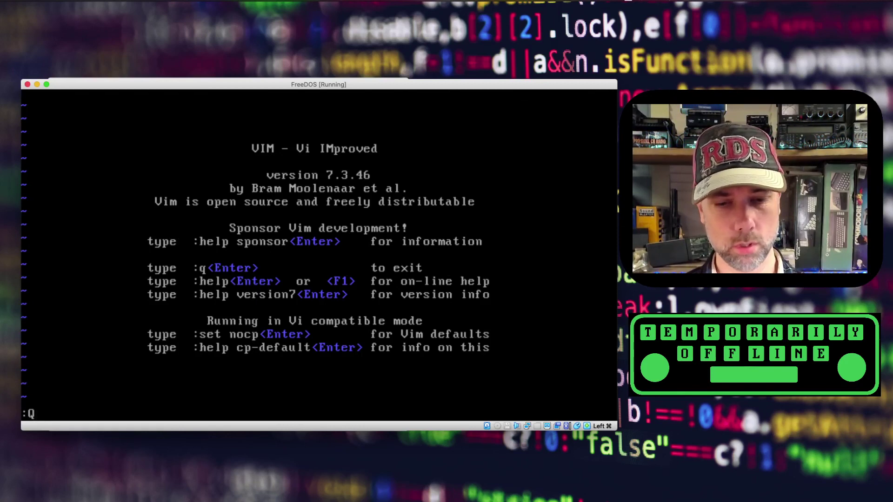
{"action": "key", "text": "Tab"}
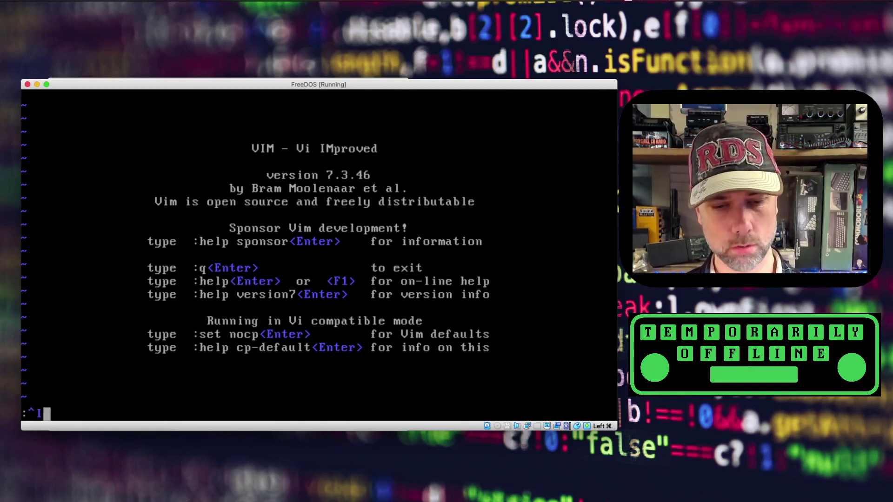
{"action": "key", "text": "BackSpace"}
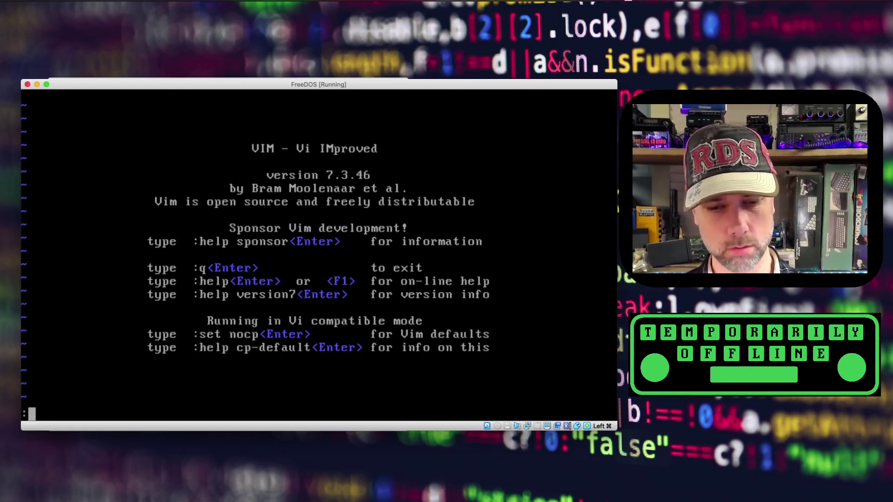
{"action": "type", "text": "q!"}
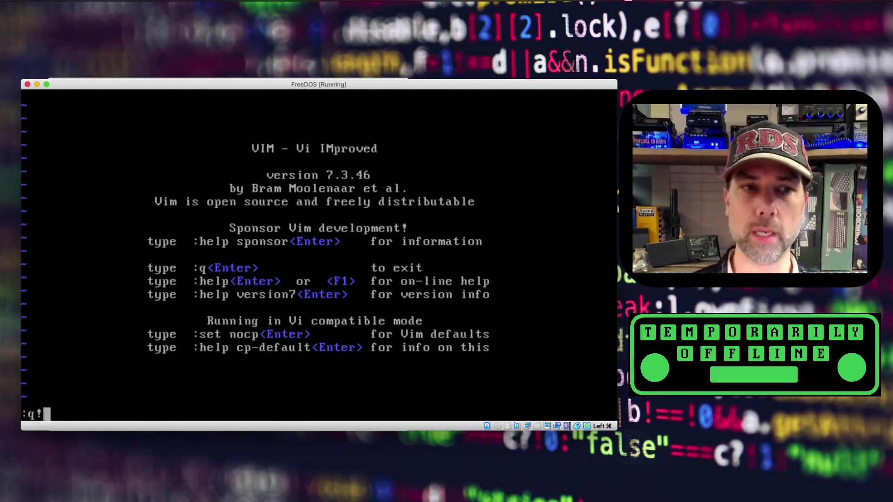
{"action": "key", "text": "Return"}
- Return from Vim's directory to C:\APPS and page through all of the application folders
{"action": "type", "text": "cd .."}
{"action": "key", "text": "Return"}
{"action": "type", "text": "di"}
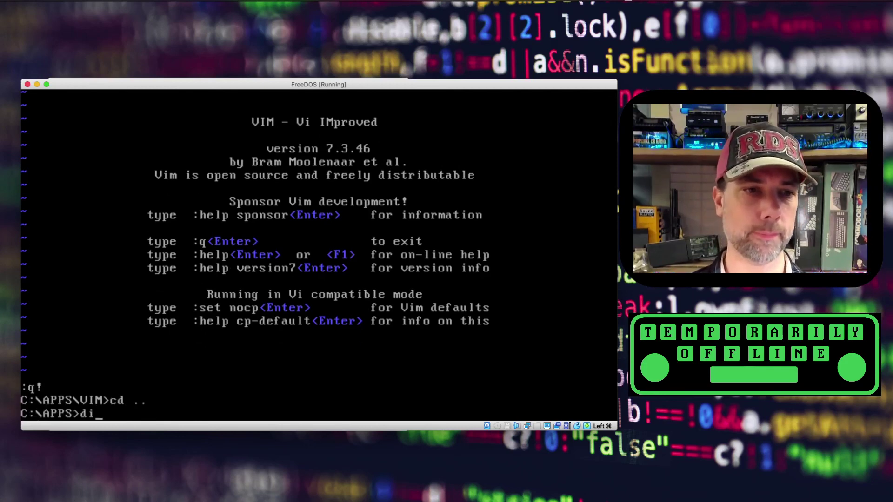
{"action": "type", "text": "r /p"}
{"action": "key", "text": "Return"}
{"action": "key", "text": "space"}
- Go up to the root of drive C and list its directories and files
{"action": "type", "text": "cd .."}
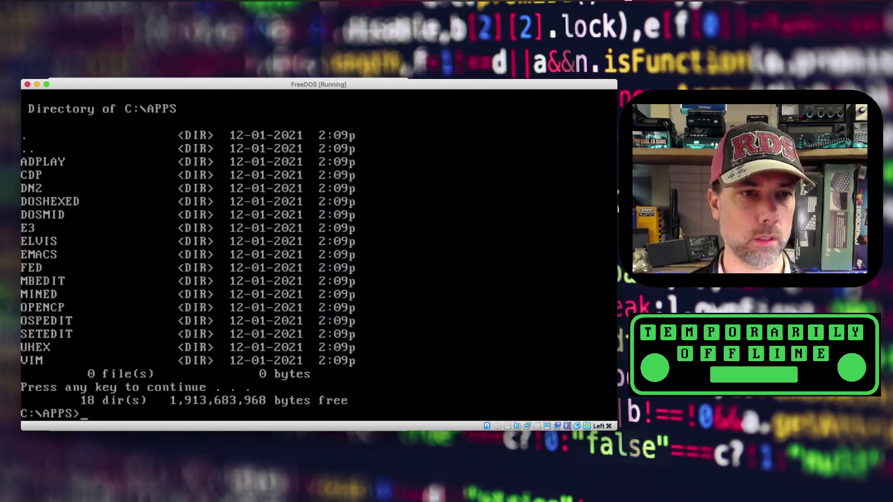
{"action": "key", "text": "Return"}
{"action": "type", "text": "dir"}
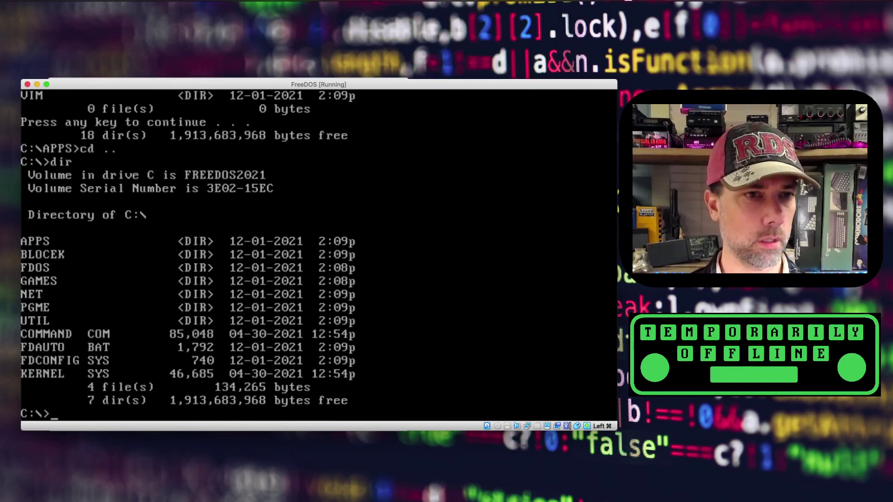